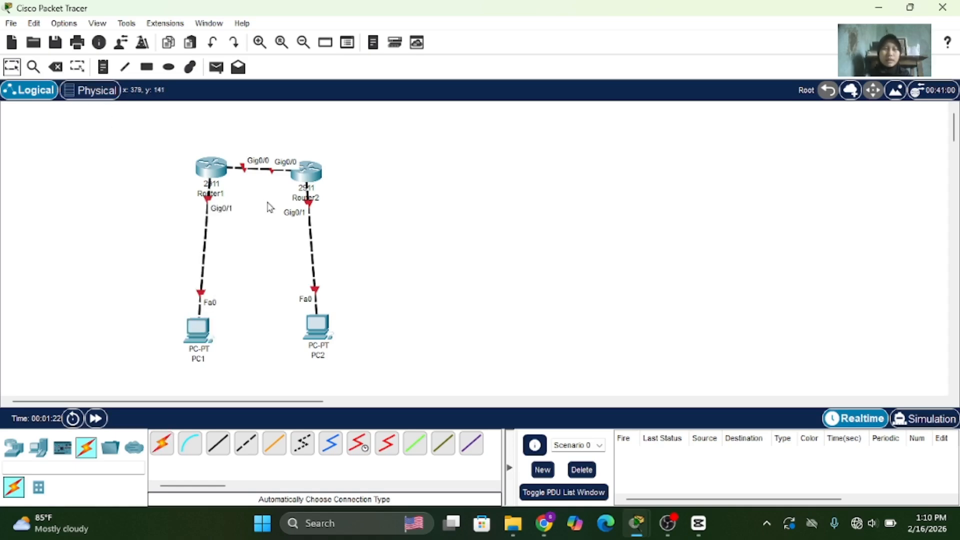
# - Place the notes 10.10.10.1/24 above Router1 and 10.10.10.2/24 above Router2
pyautogui.click(103, 66)
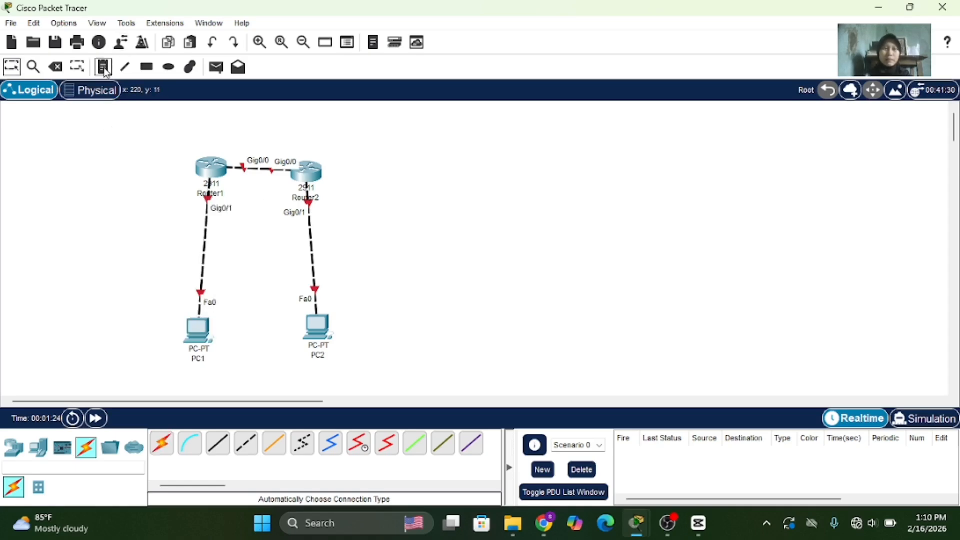
pyautogui.click(204, 136)
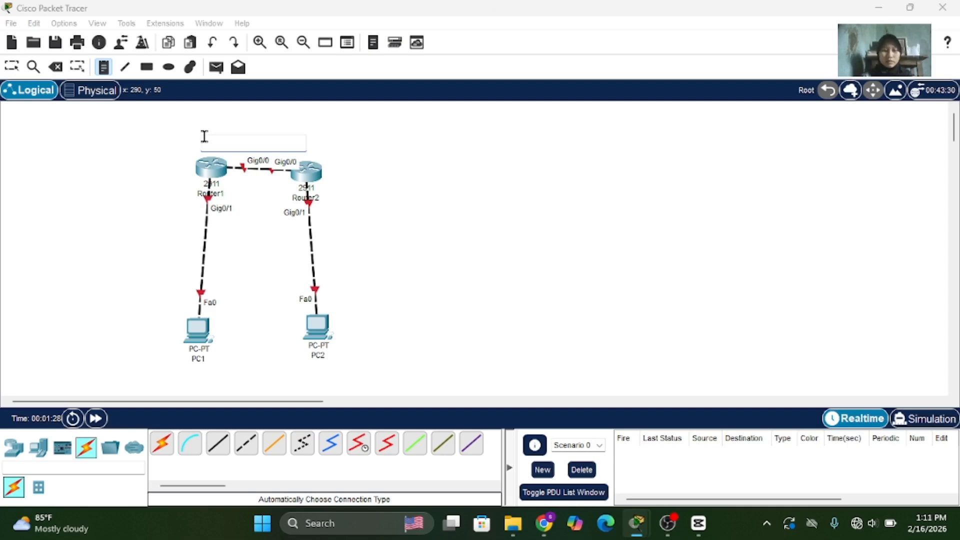
pyautogui.write('10.10.10')
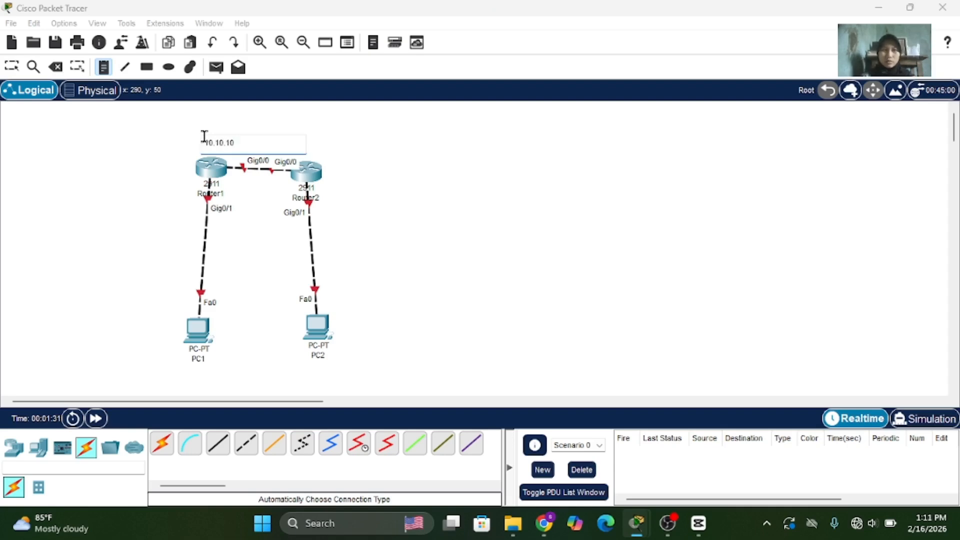
pyautogui.write('.1/24')
pyautogui.click(310, 140)
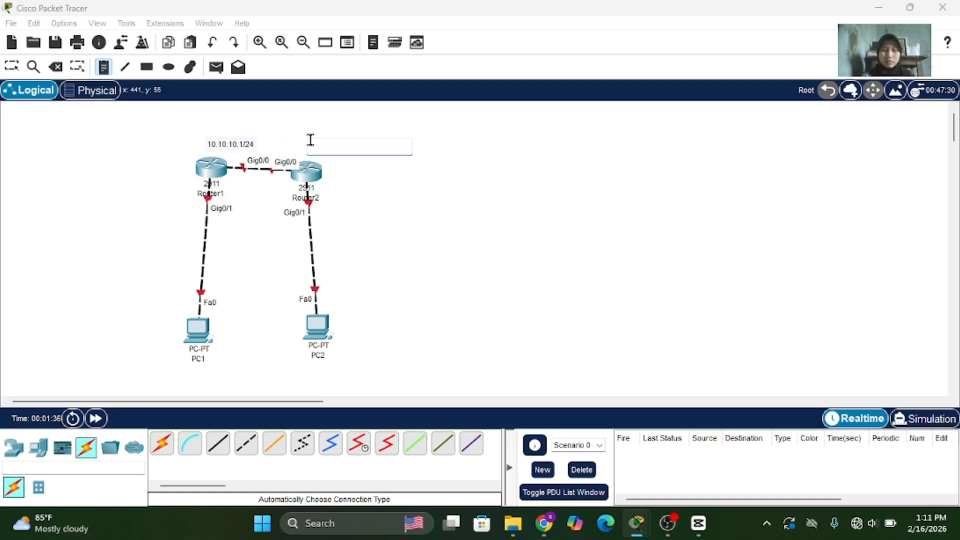
pyautogui.write('10.10.10')
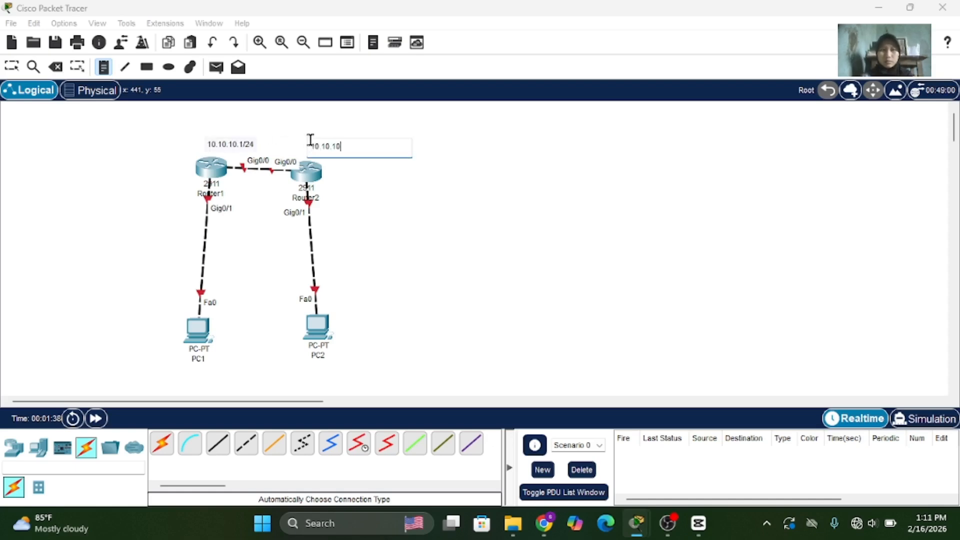
pyautogui.write('.2/24')
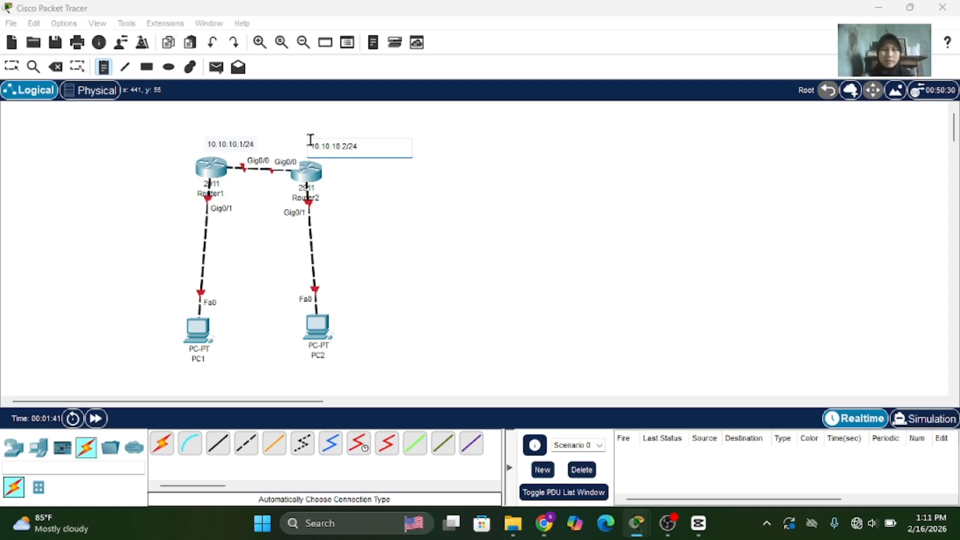
# - Add the note 192.168.2.1/24 beside Router2's Gig0/1 port
pyautogui.click(317, 209)
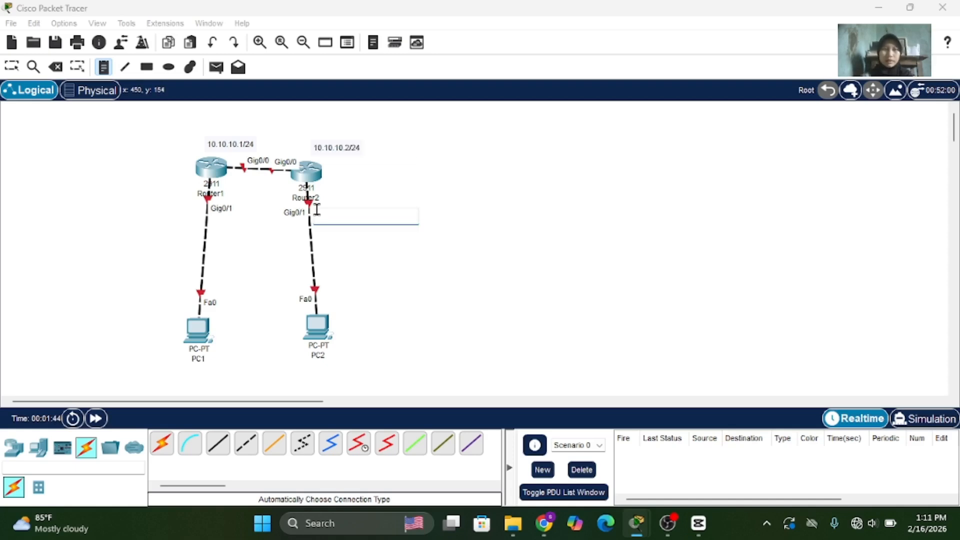
pyautogui.click(317, 210)
pyautogui.write('192')
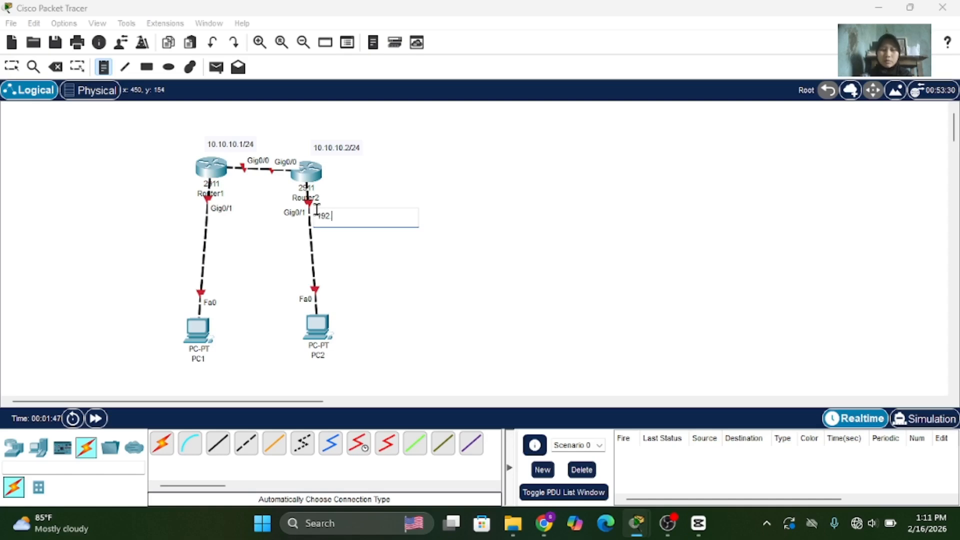
pyautogui.write('.168.')
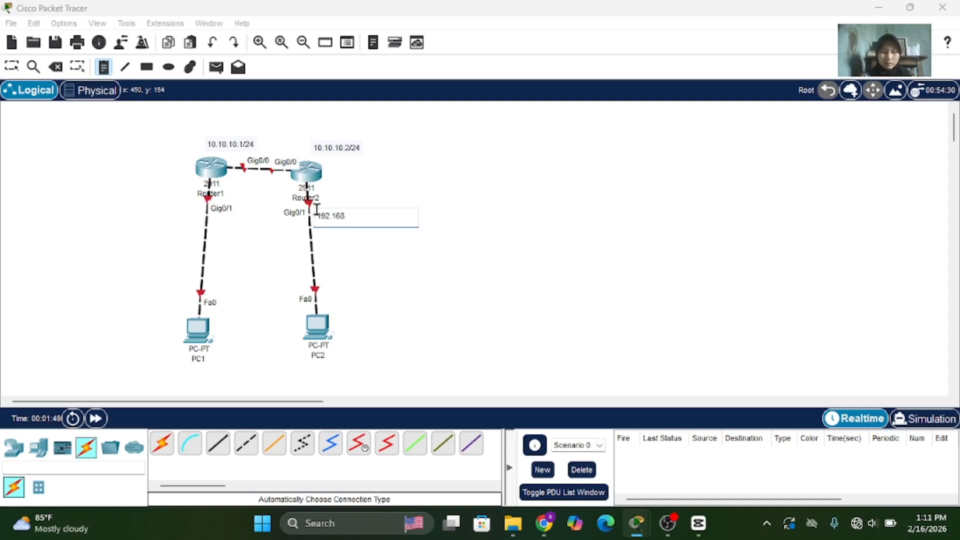
pyautogui.write('2.1/24')
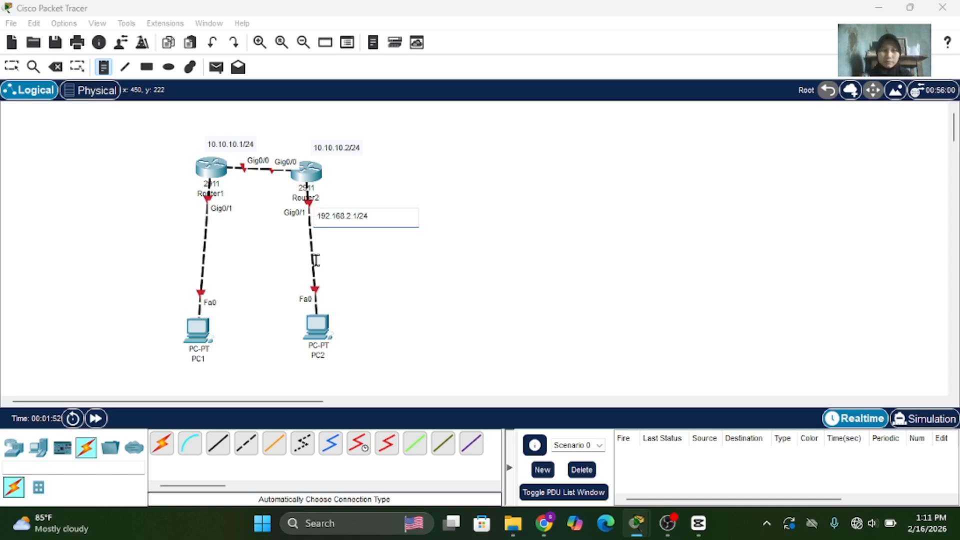
# - Label the PCs with notes beneath them: 192.168.2.2/24 under PC2 and 192.168.1.2/24 under PC1
pyautogui.click(306, 365)
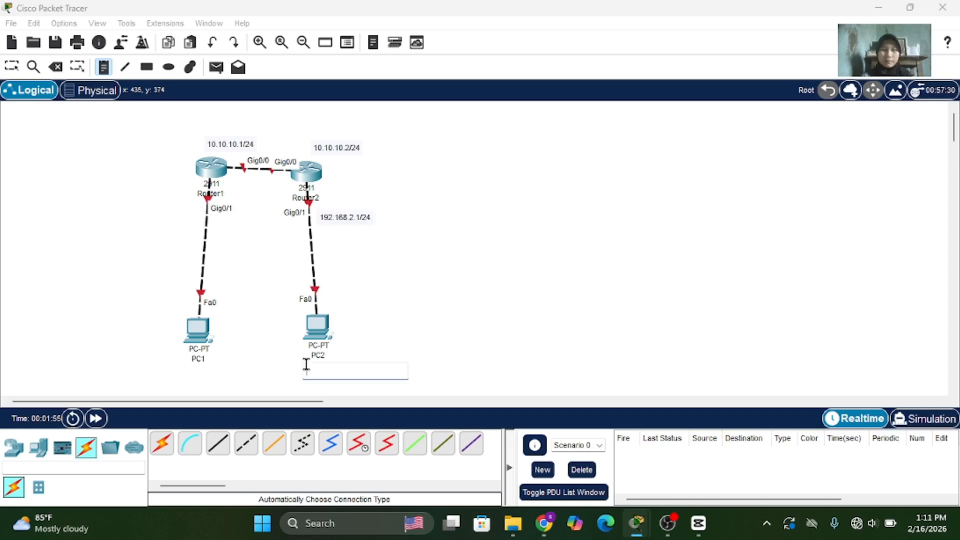
pyautogui.write('192.168.2')
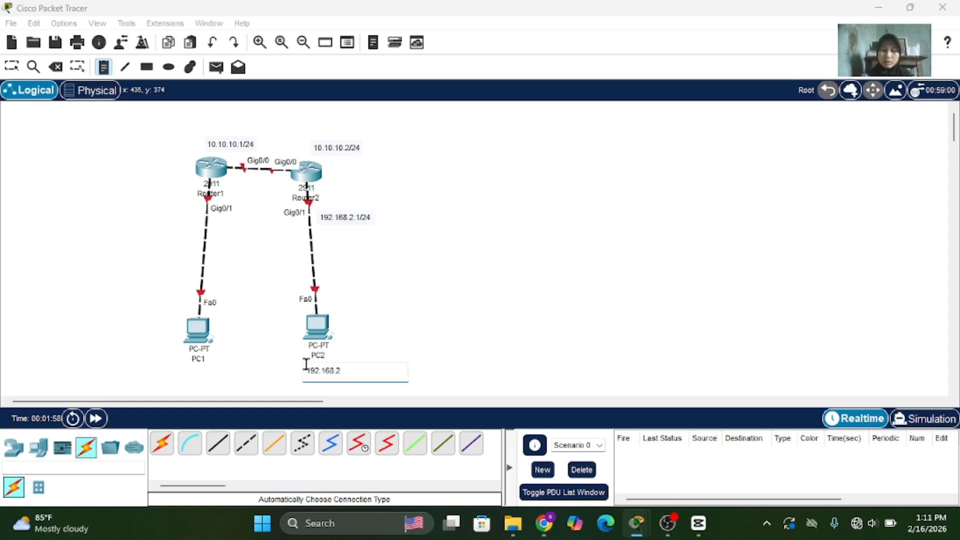
pyautogui.write('.2/24')
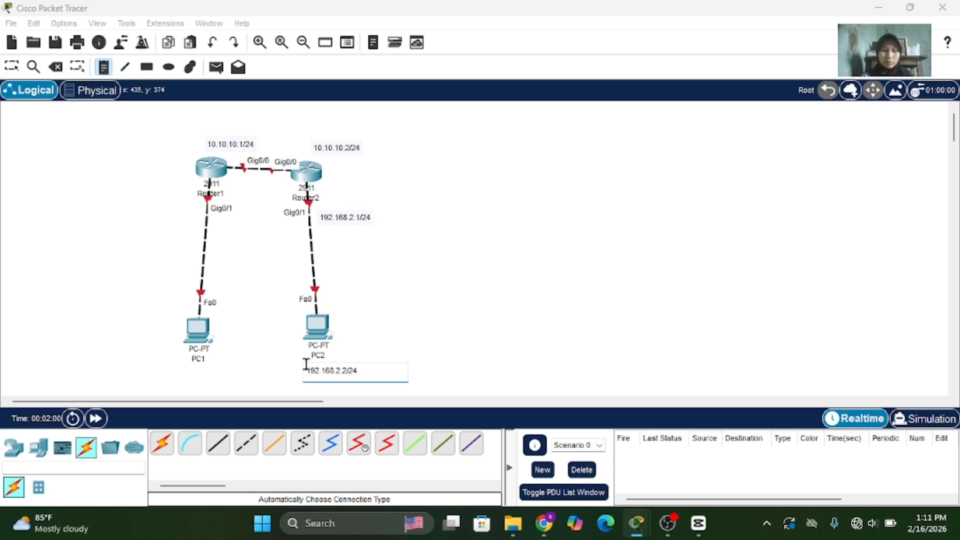
pyautogui.click(168, 370)
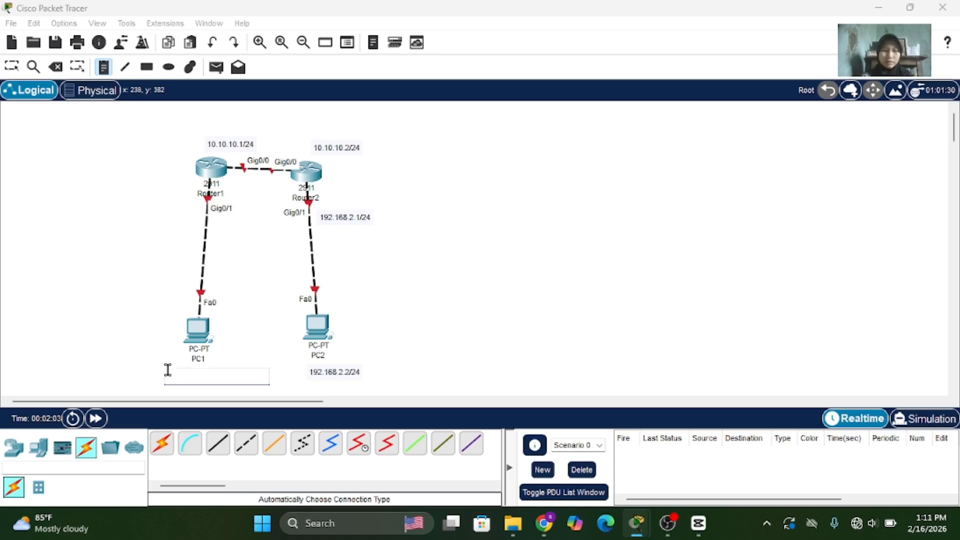
pyautogui.write('192.168.')
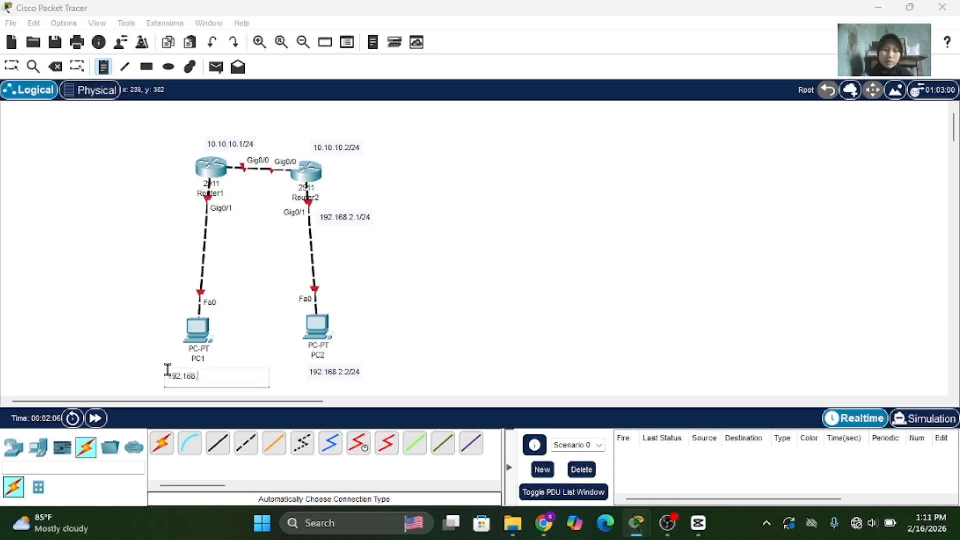
pyautogui.write('1.2/24')
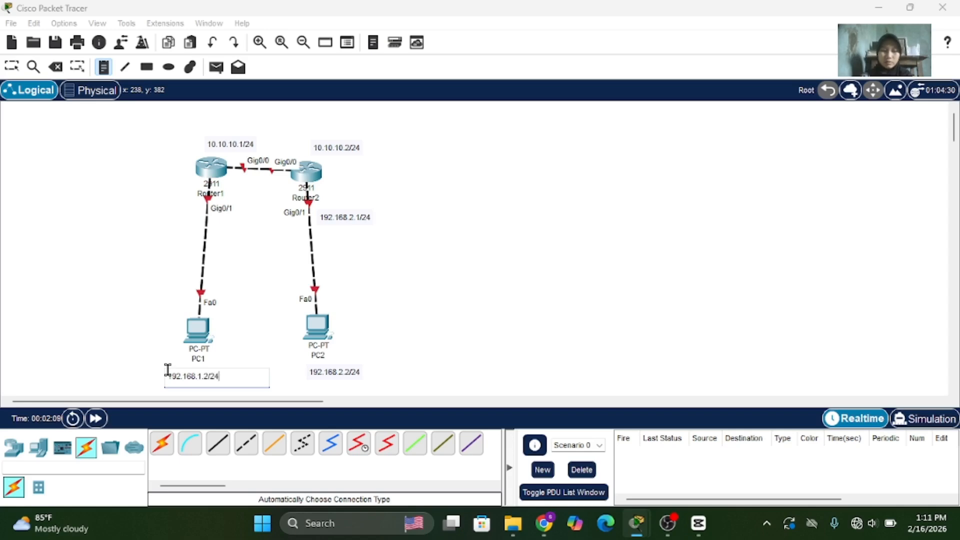
# - Add the note 192.68.1.2/24 below Router1's Gig0/1 port
pyautogui.click(186, 219)
pyautogui.write('192.68')
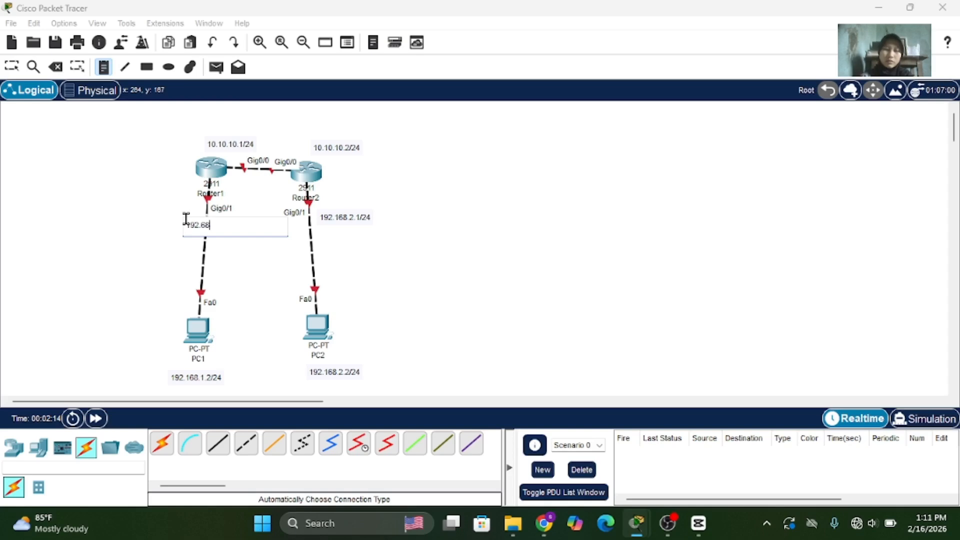
pyautogui.write('.1.2/24')
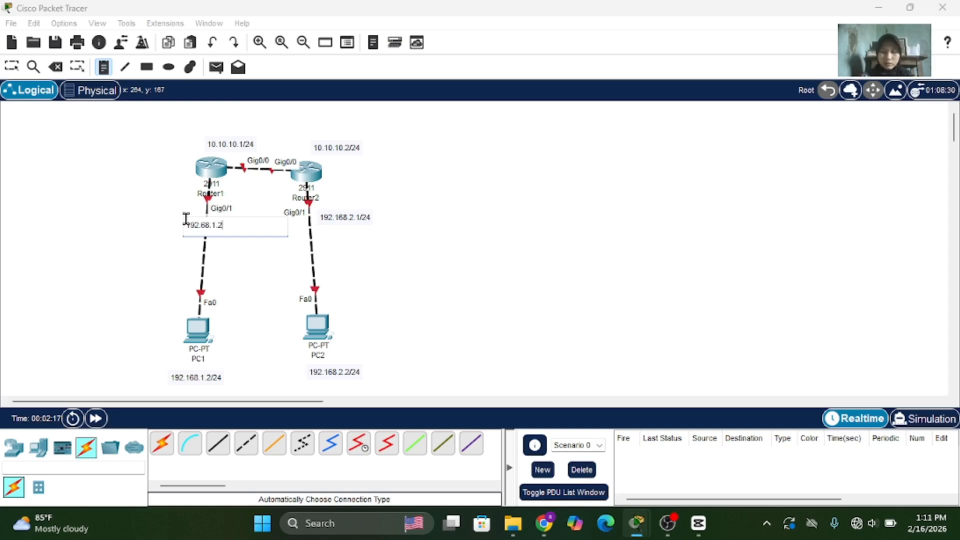
# - Move Router1 and PC1 away from the other pair into a vertical line, and align PC2 and its address note under Router2
pyautogui.click(12, 67)
pyautogui.moveTo(213, 182); pyautogui.dragTo(194, 188)
pyautogui.moveTo(198, 332); pyautogui.dragTo(162, 334)
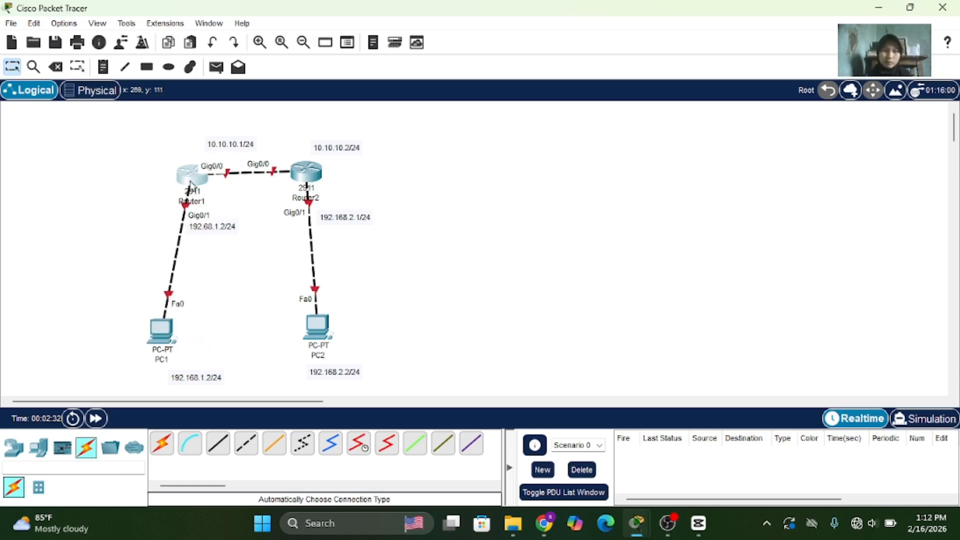
pyautogui.moveTo(190, 184); pyautogui.dragTo(162, 181)
pyautogui.moveTo(319, 340); pyautogui.dragTo(307, 366)
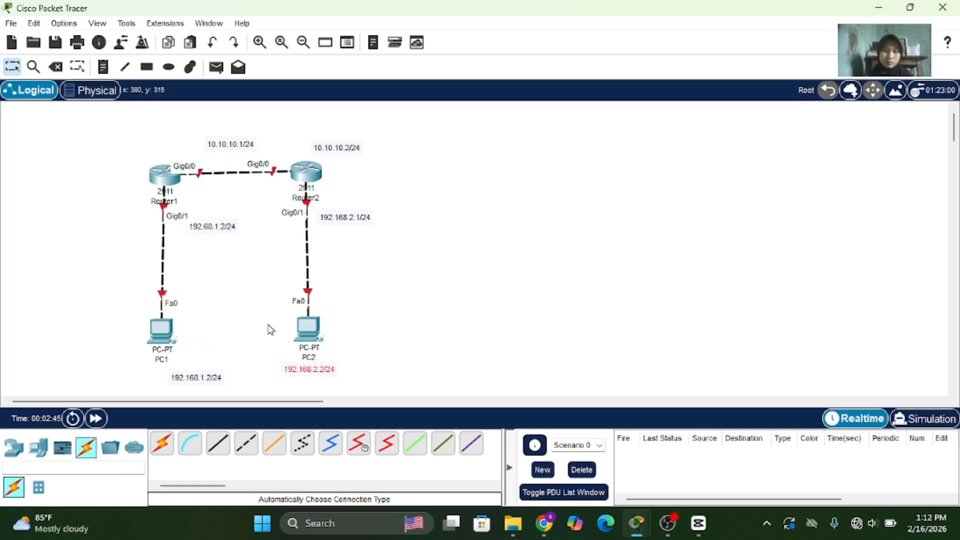
# - Move the remaining address notes next to their devices and ports, and shift Router1 up slightly to level it with Router2
pyautogui.moveTo(198, 378); pyautogui.dragTo(162, 373)
pyautogui.moveTo(219, 233); pyautogui.dragTo(171, 241)
pyautogui.moveTo(342, 222); pyautogui.dragTo(310, 229)
pyautogui.moveTo(337, 147); pyautogui.dragTo(312, 149)
pyautogui.moveTo(231, 144); pyautogui.dragTo(172, 149)
pyautogui.moveTo(169, 177); pyautogui.dragTo(169, 172)
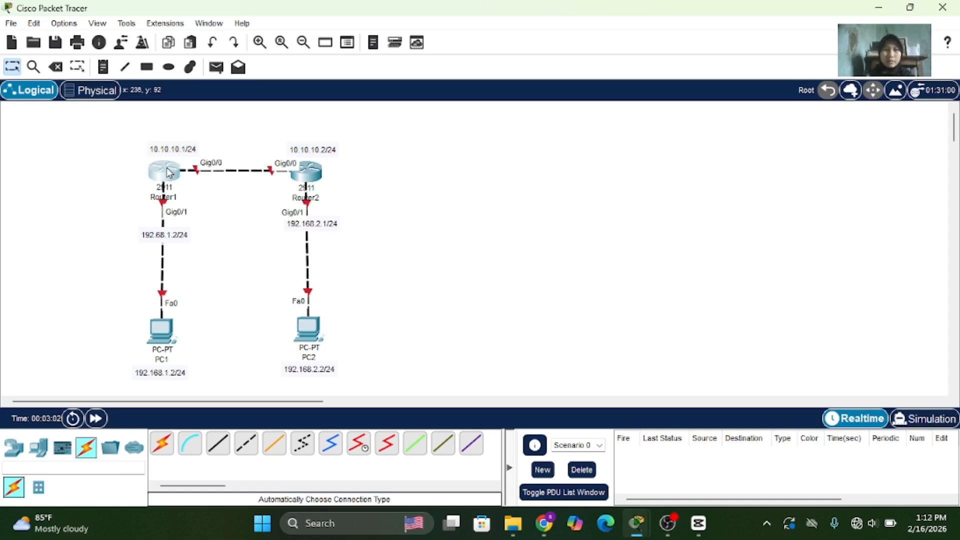
# - Open Router1's command line and decline the initial configuration dialog
pyautogui.click(169, 173)
pyautogui.click(383, 49)
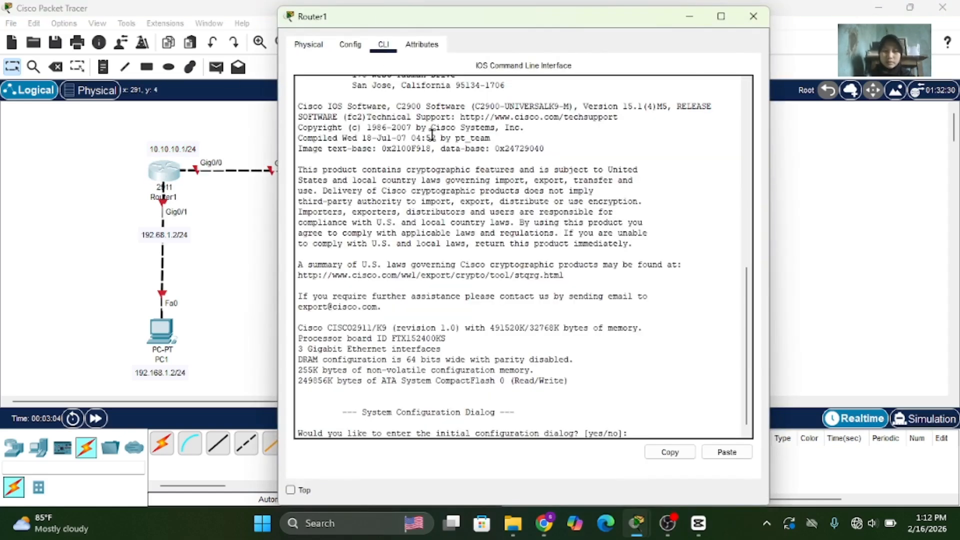
pyautogui.write('n')
pyautogui.press('Return')
pyautogui.press('Return')
# - Enter privileged mode with en and global configuration mode with conf t on Router1
pyautogui.write('er>e')
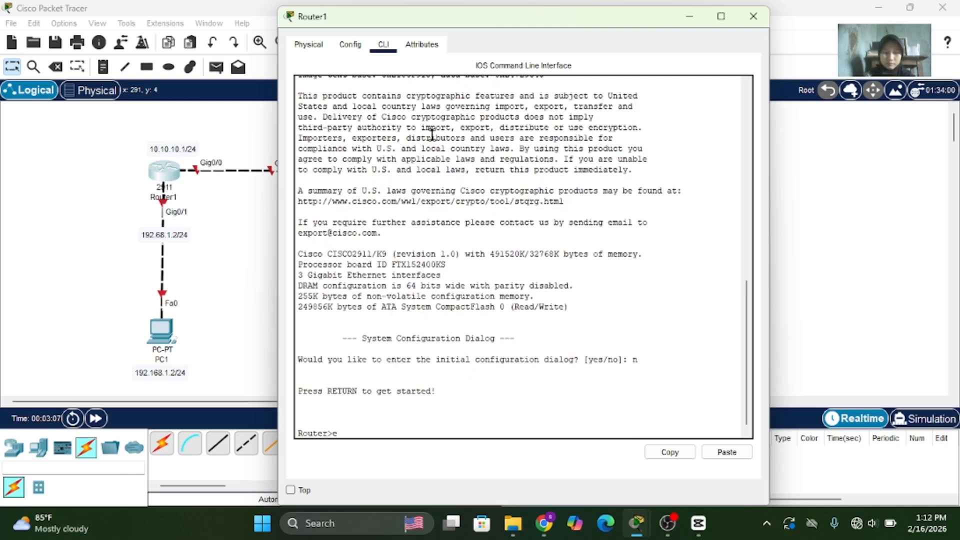
pyautogui.write('n')
pyautogui.press('Return')
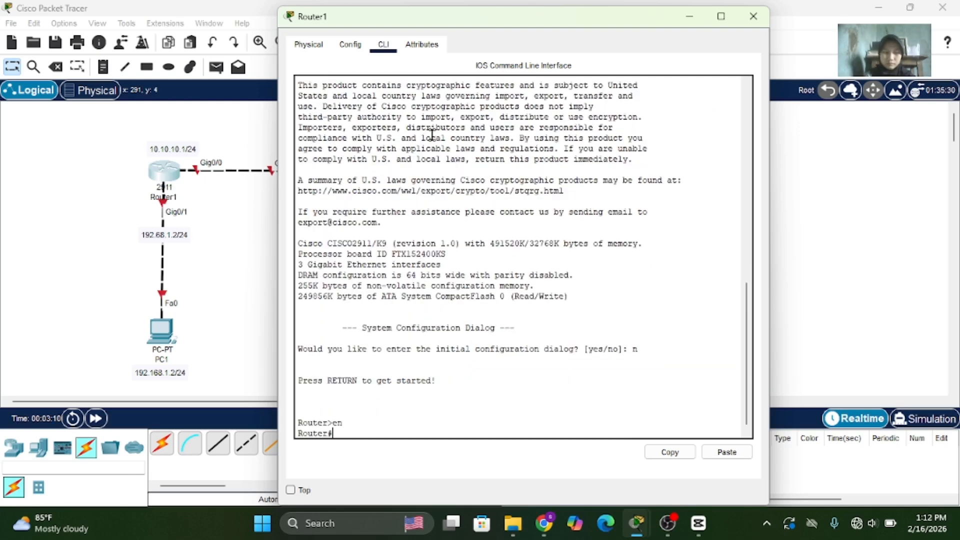
pyautogui.write('conf t')
pyautogui.press('Return')
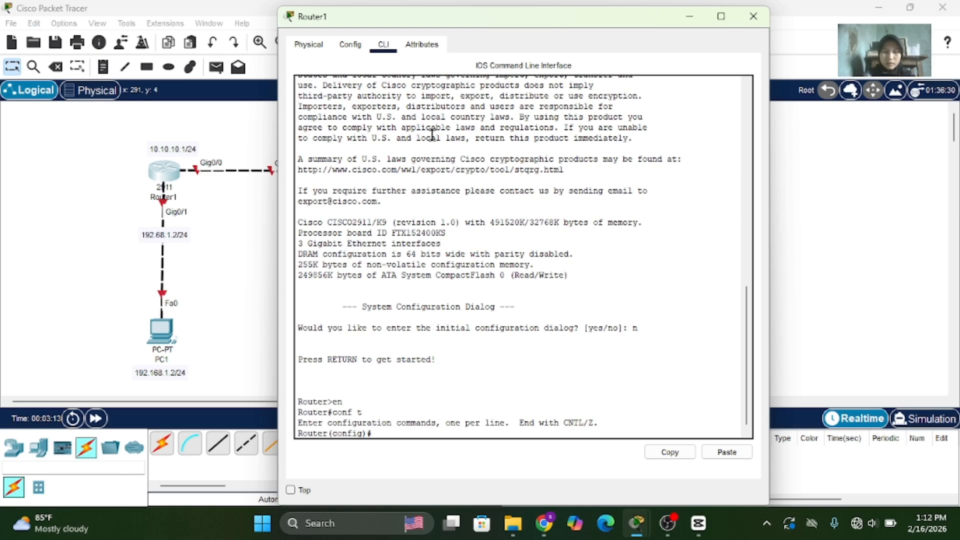
# - Enable Router1's interfaces g0/0-1 together using int range and no shutdown
pyautogui.write('int r')
pyautogui.press('Tab')
pyautogui.write('g')
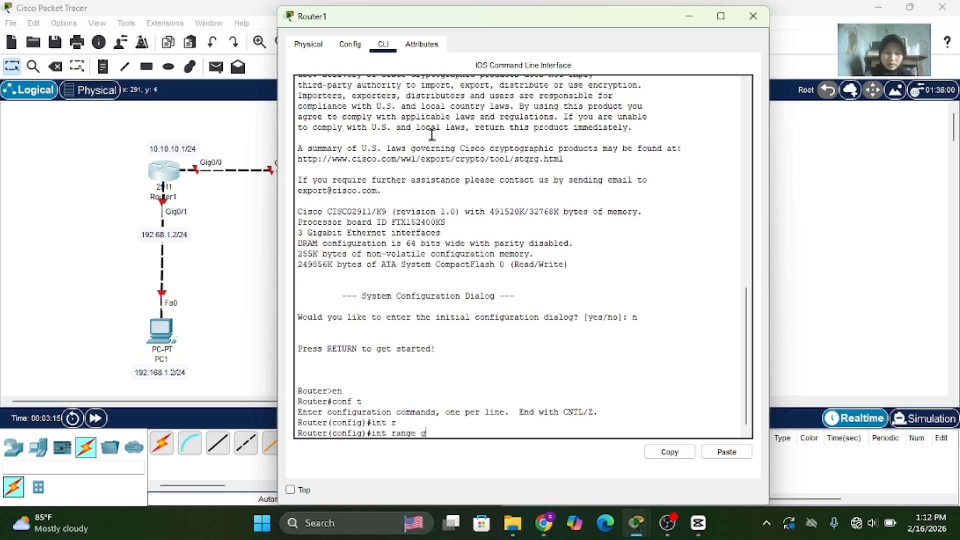
pyautogui.write('0/0-1')
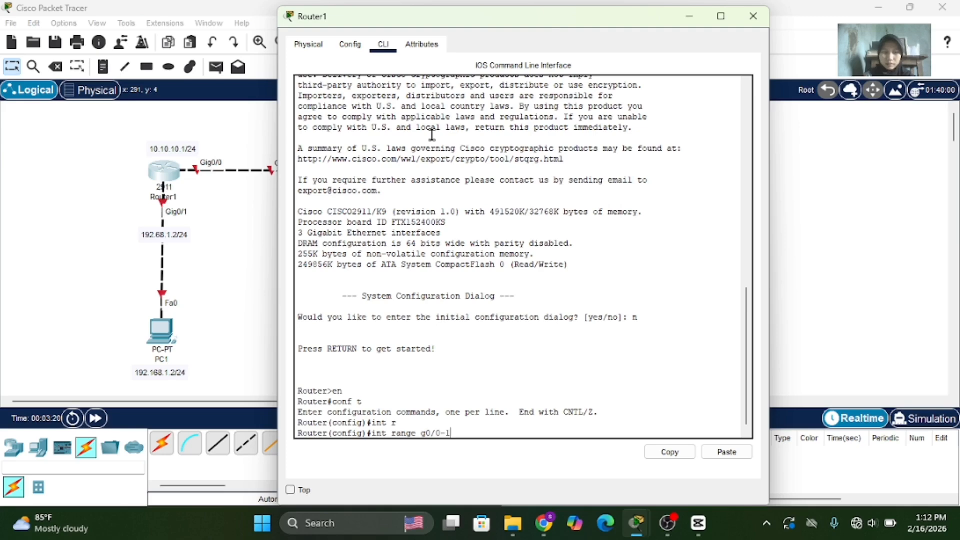
pyautogui.press('Return')
pyautogui.write('no sh')
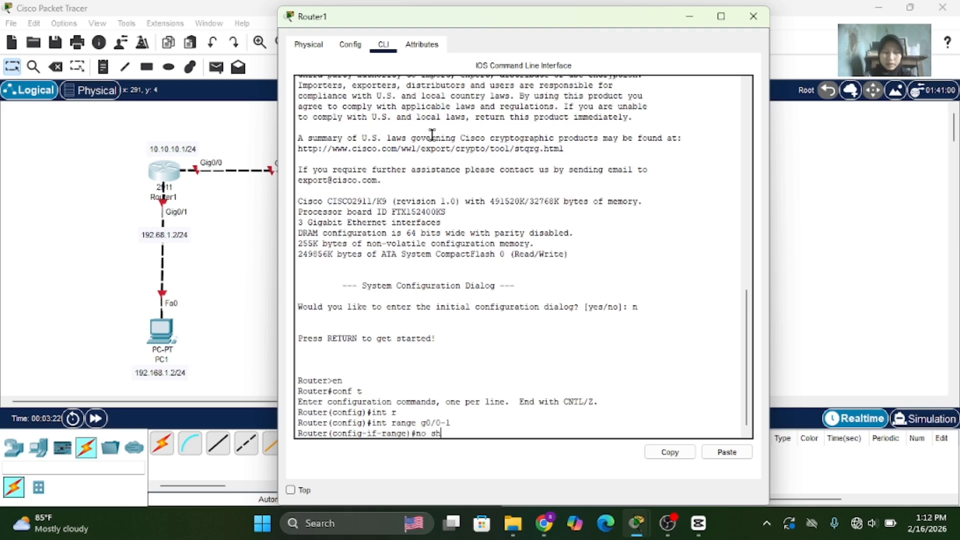
pyautogui.press('Tab')
pyautogui.press('Return')
pyautogui.press('Return')
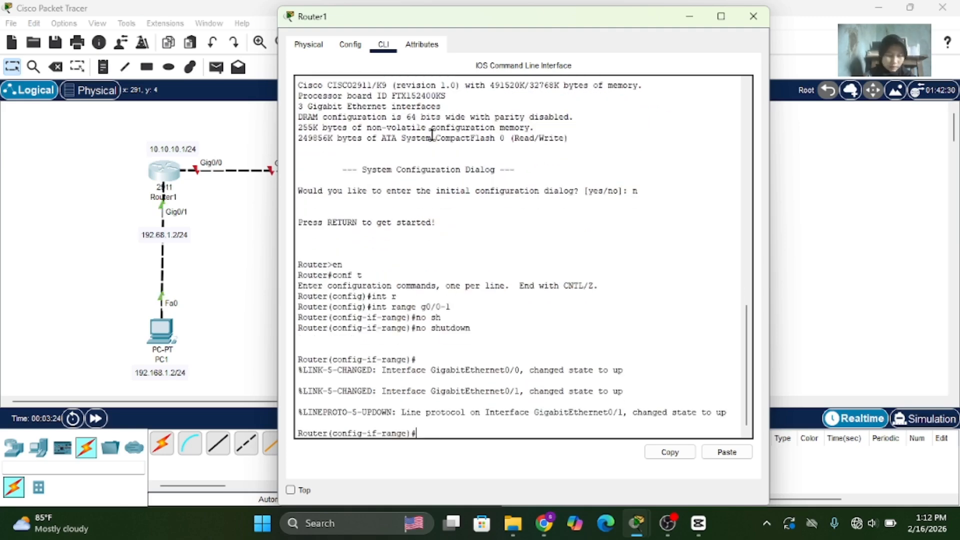
# - Leave interface range mode and assign IP address 10.10.10.1 with mask 255.255.255.0 to Router1's interface g0/0
pyautogui.write('ex')
pyautogui.press('Return')
pyautogui.write('i')
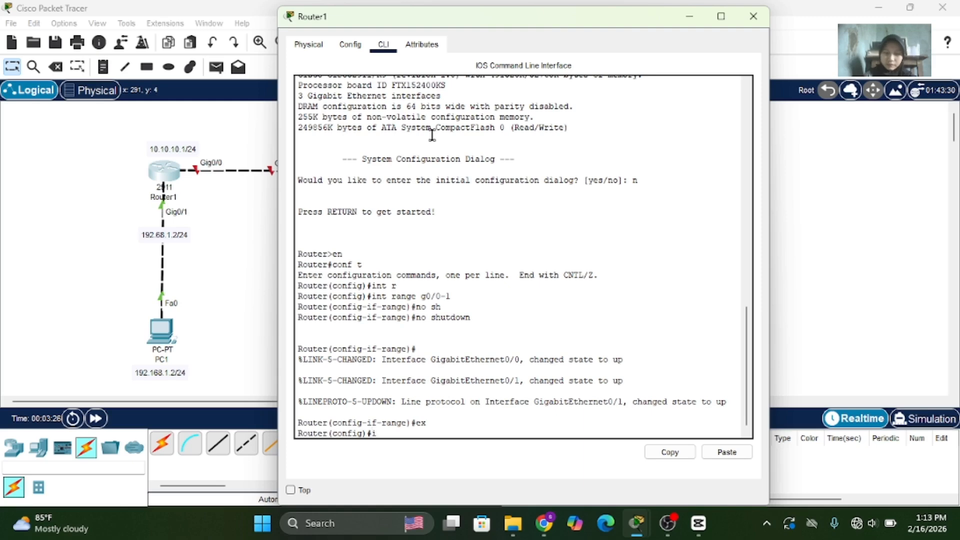
pyautogui.write('nt g0/0')
pyautogui.press('Return')
pyautogui.write('ip ad')
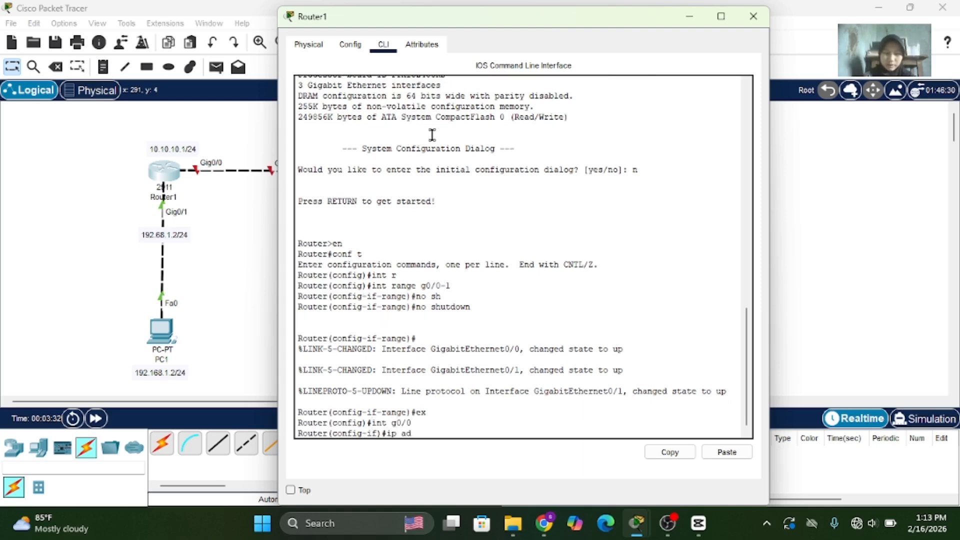
pyautogui.write('d 1')
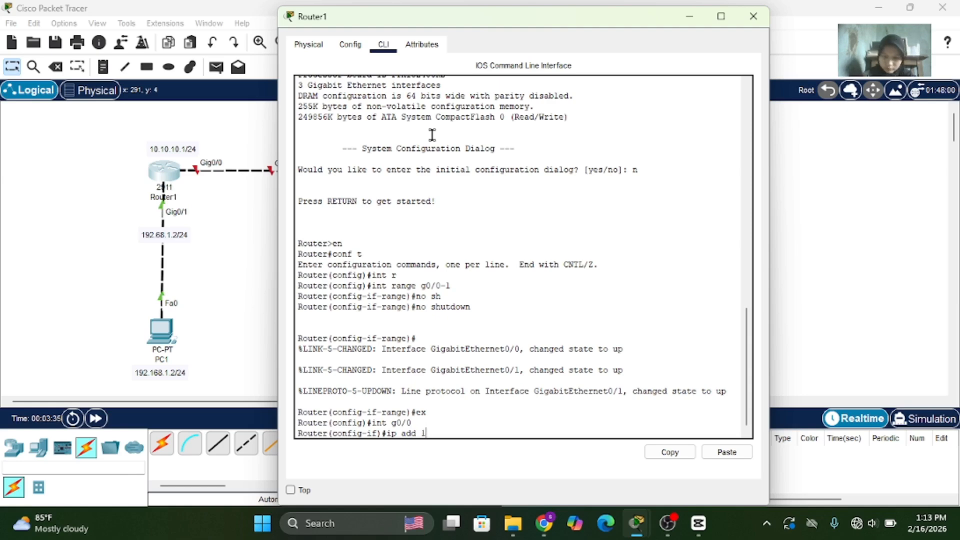
pyautogui.write('0.10.10')
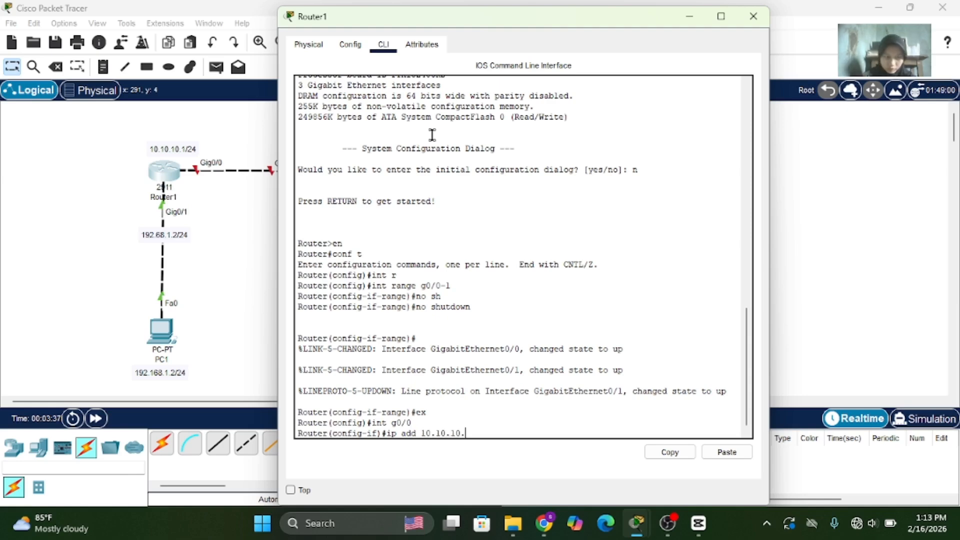
pyautogui.write('.1')
pyautogui.write(' 255')
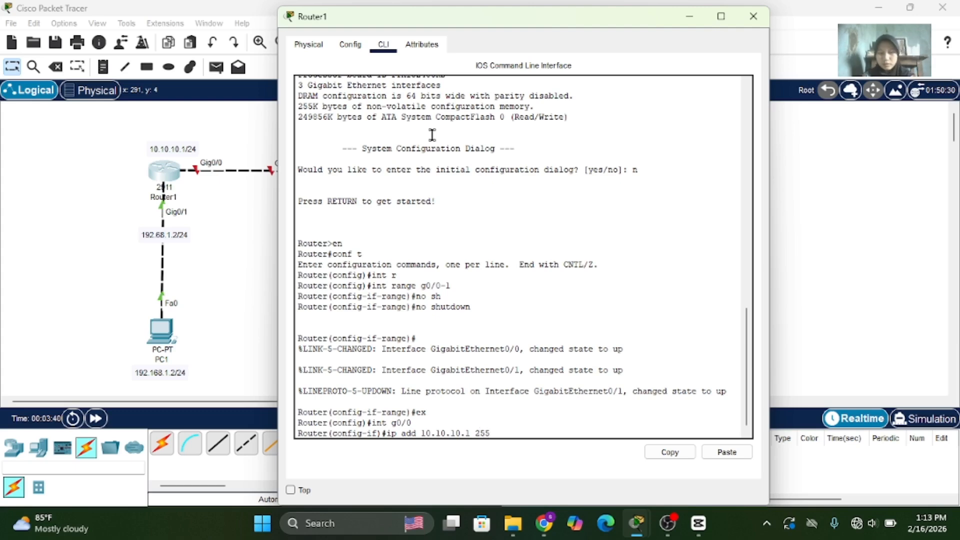
pyautogui.write('.255.255.0')
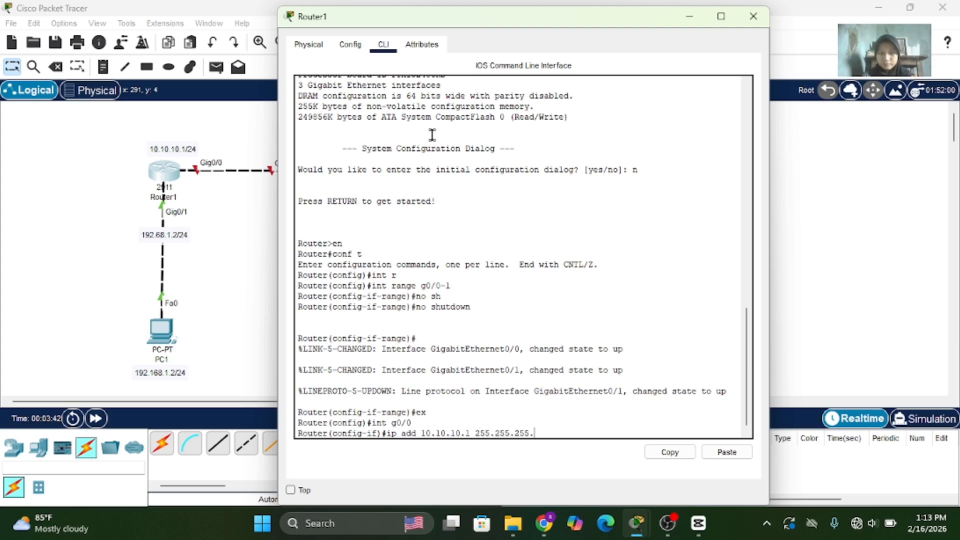
pyautogui.press('Return')
pyautogui.write('ex')
pyautogui.press('Return')
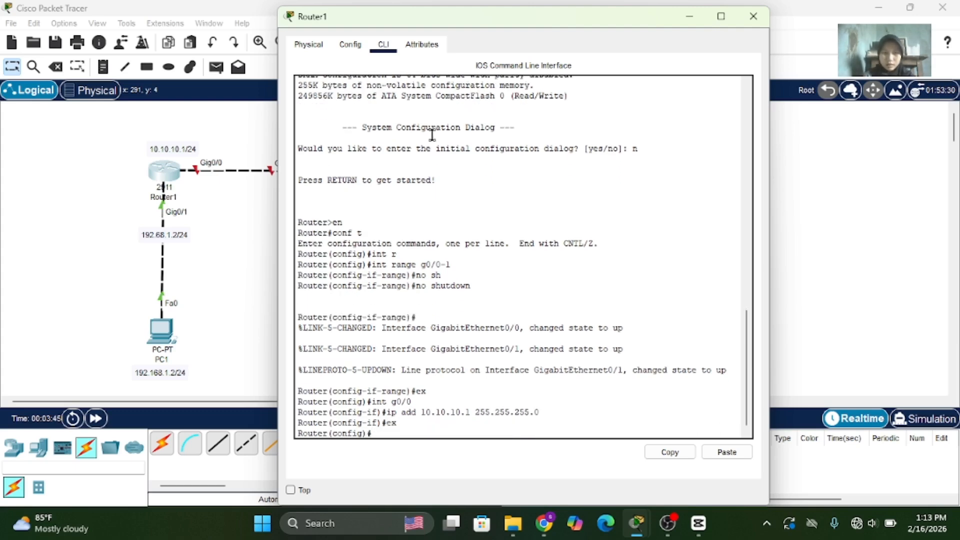
# - Assign IP address 192.168.1.1 with mask 255.255.255.0 to Router1's interface g0/1, and close Router1's window
pyautogui.write('int g0/')
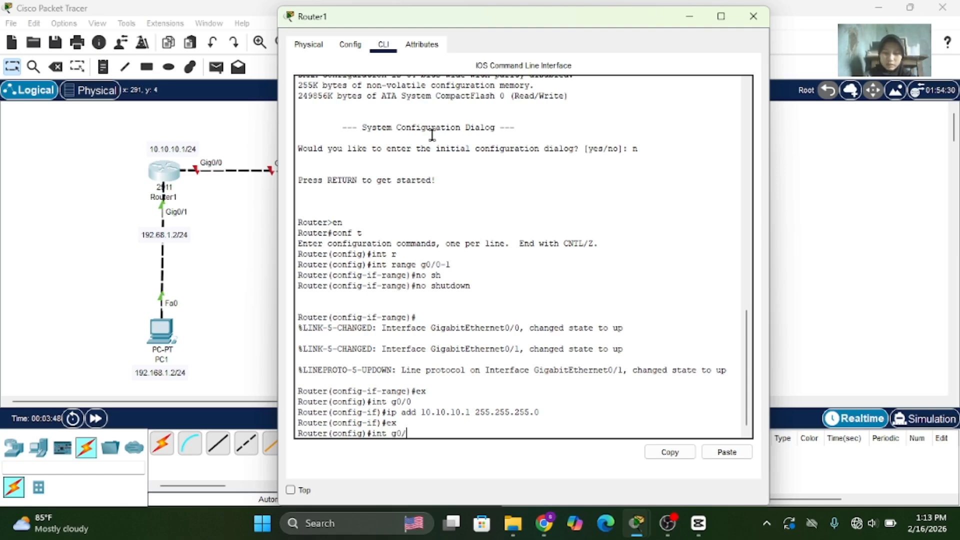
pyautogui.write('1')
pyautogui.press('Return')
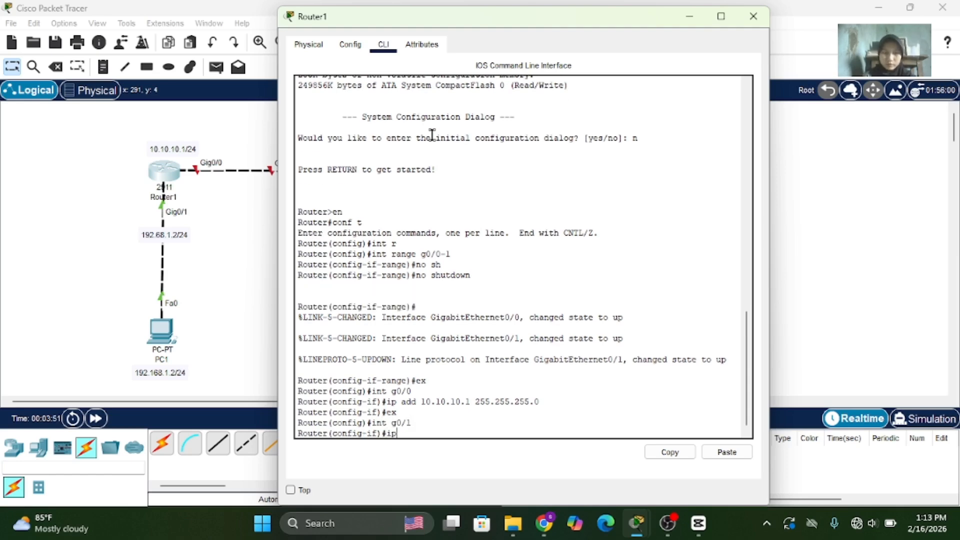
pyautogui.write('ip add 192.168.')
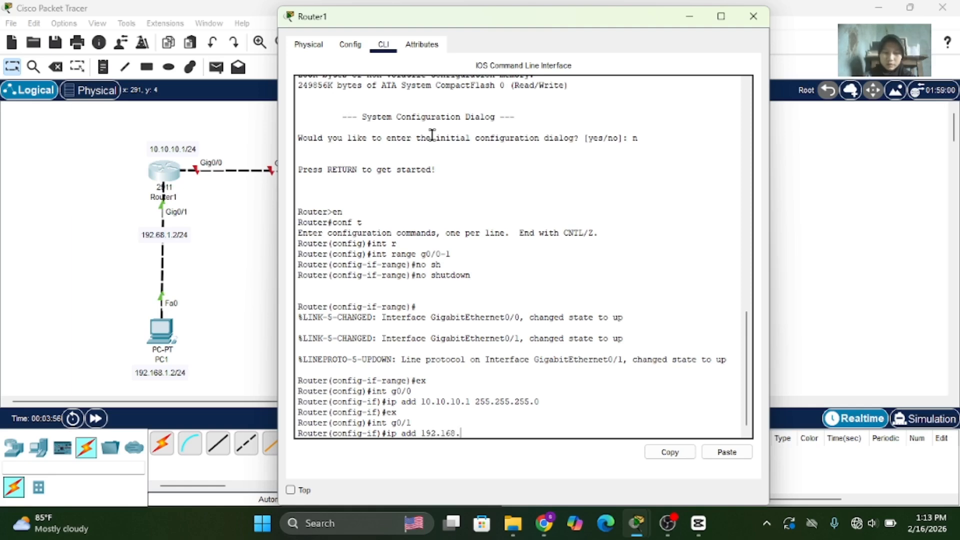
pyautogui.write('1.1 25')
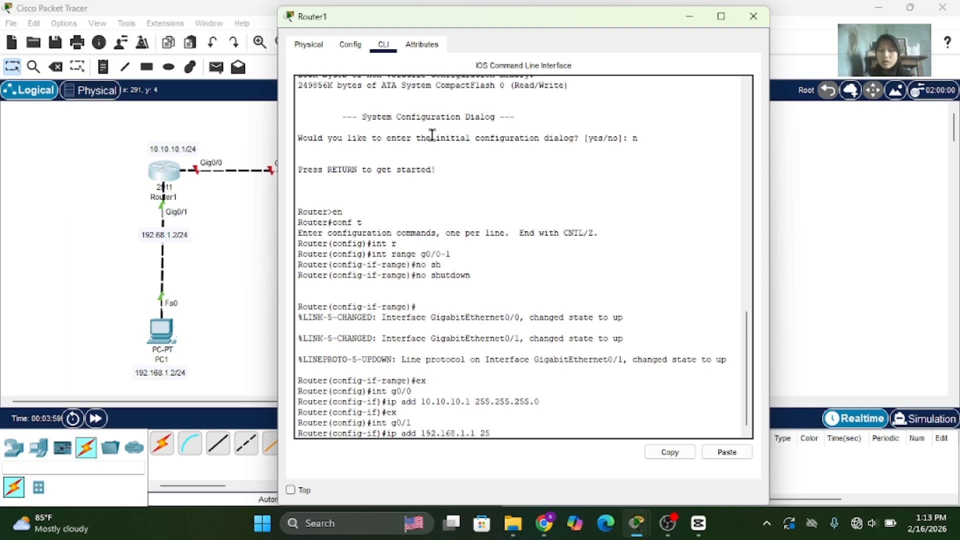
pyautogui.write('5.255.2555.0')
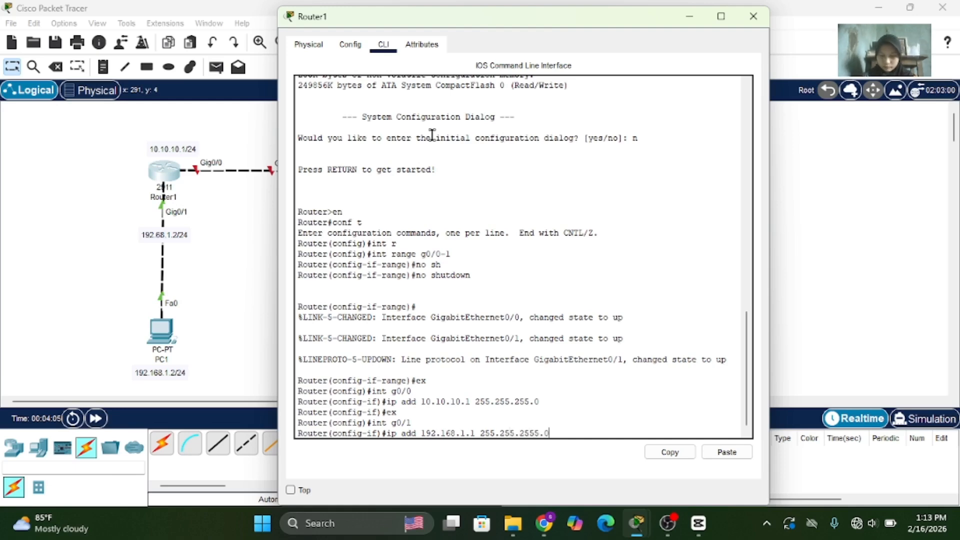
pyautogui.press('BackSpace')
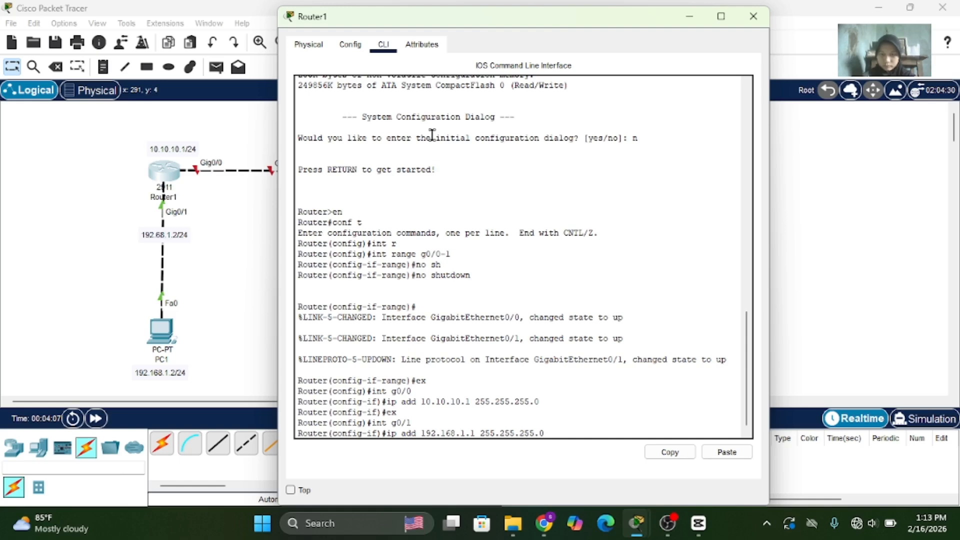
pyautogui.press('Return')
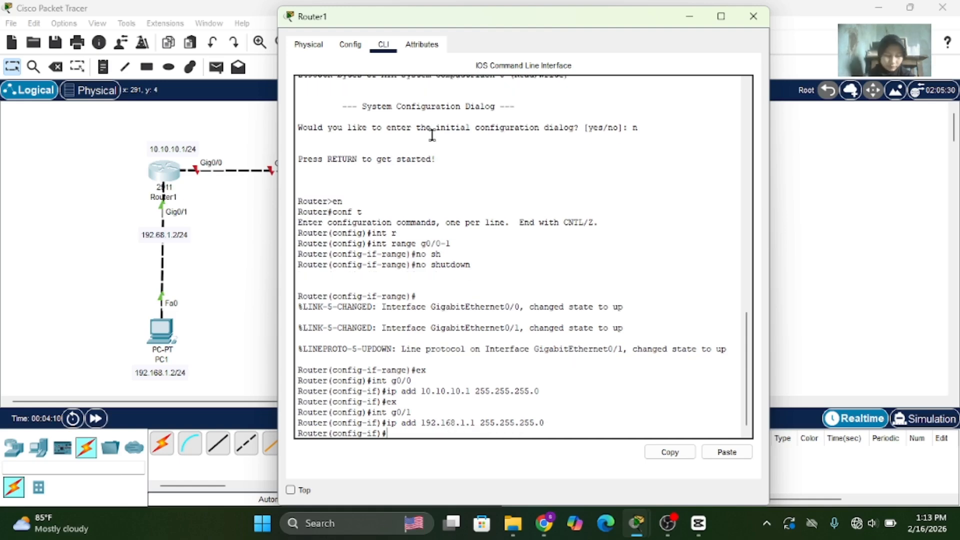
pyautogui.click(753, 17)
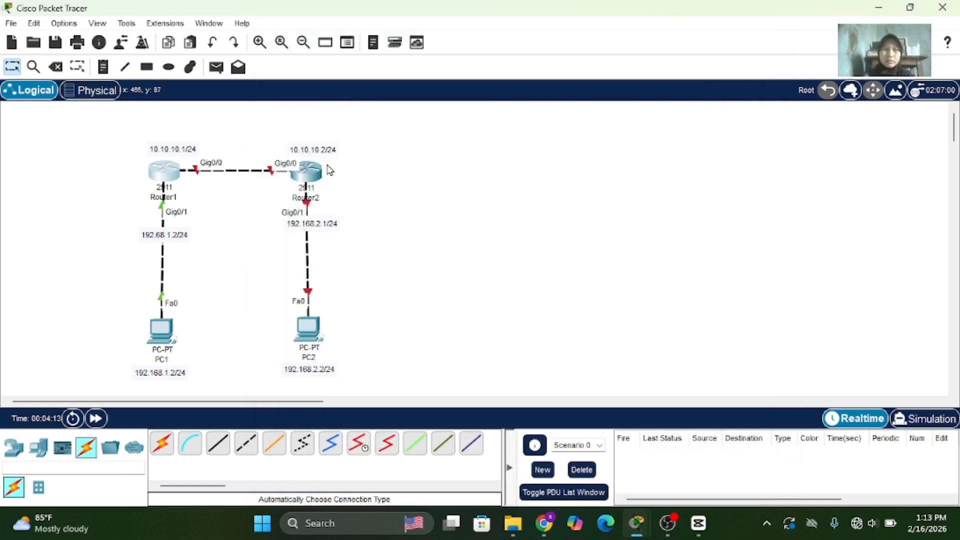
# - Open Router2's command line, move its window clear of the topology, and decline the initial configuration dialog
pyautogui.click(310, 171)
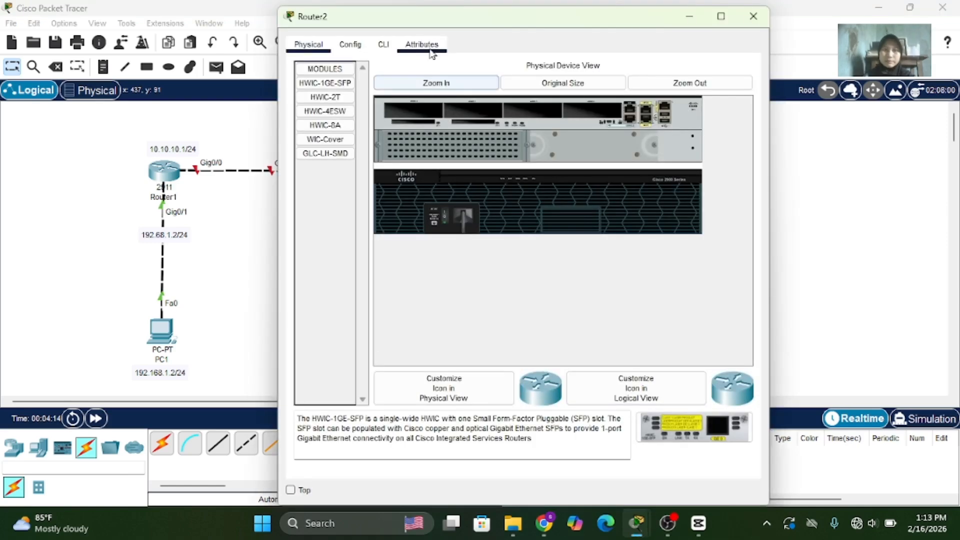
pyautogui.click(384, 44)
pyautogui.moveTo(428, 20); pyautogui.dragTo(514, 27)
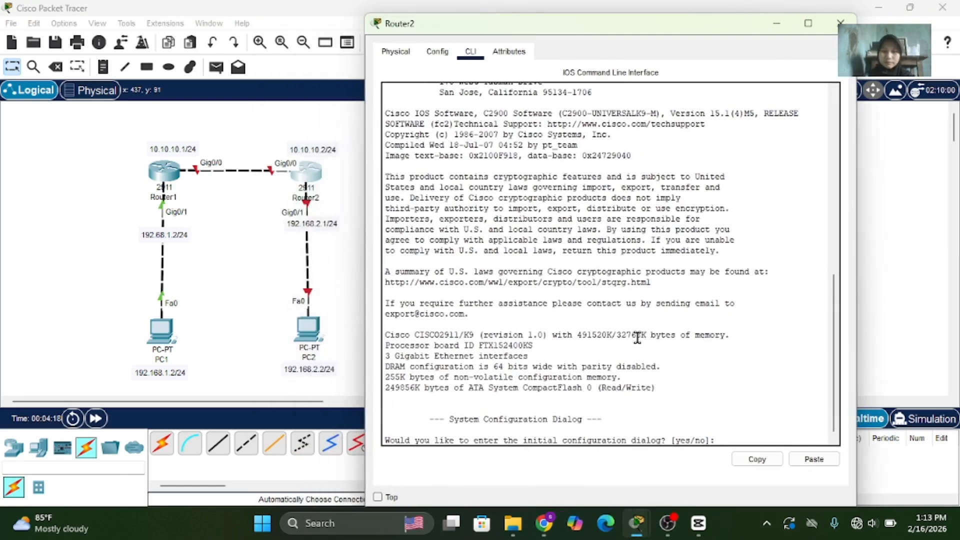
pyautogui.write('n')
pyautogui.press('Return')
pyautogui.press('Return')
# - Enter privileged mode with en and global configuration mode with conf t on Router2
pyautogui.write('en')
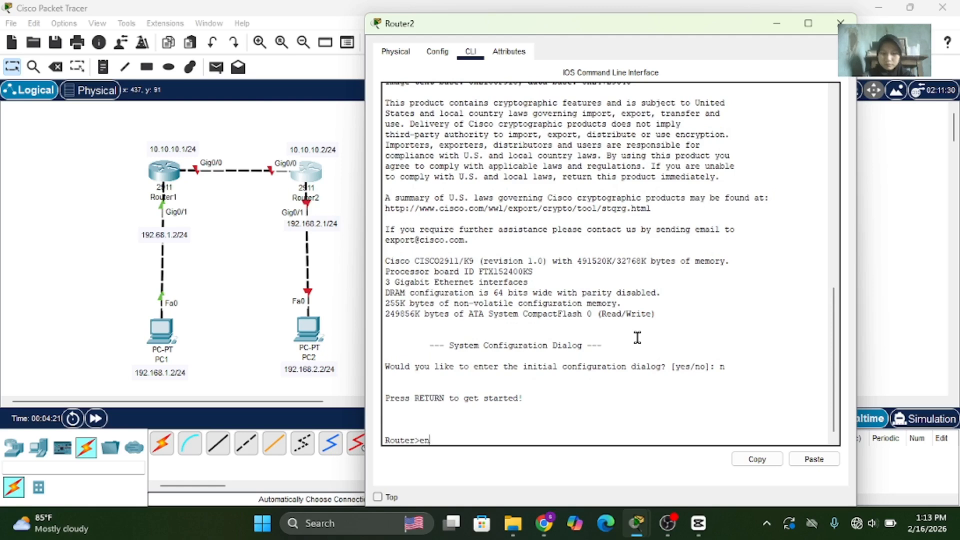
pyautogui.press('Return')
pyautogui.write('conf t')
pyautogui.press('Return')
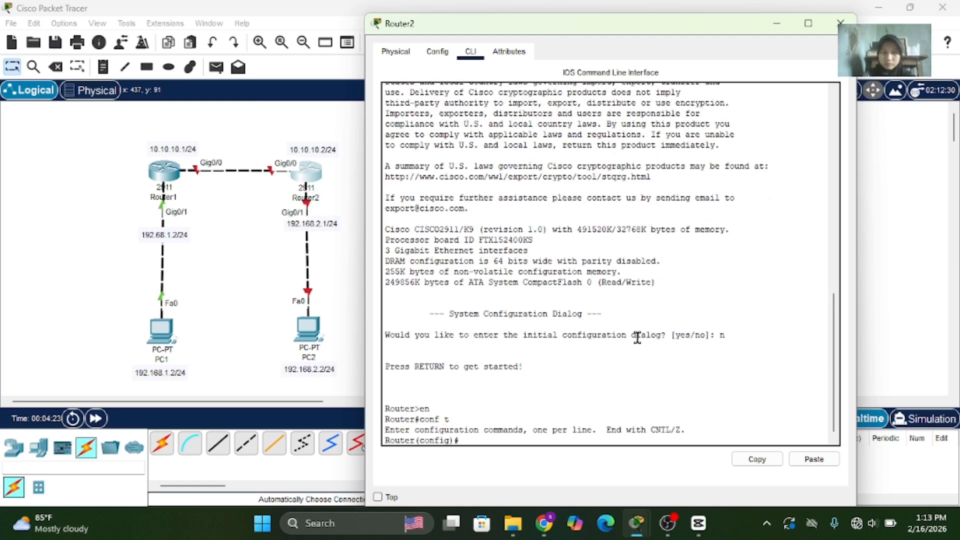
# - Enable Router2's interfaces g0/0-1 together using int range and no shutdown, and return to global configuration mode
pyautogui.write('int r')
pyautogui.press('Tab')
pyautogui.write('g')
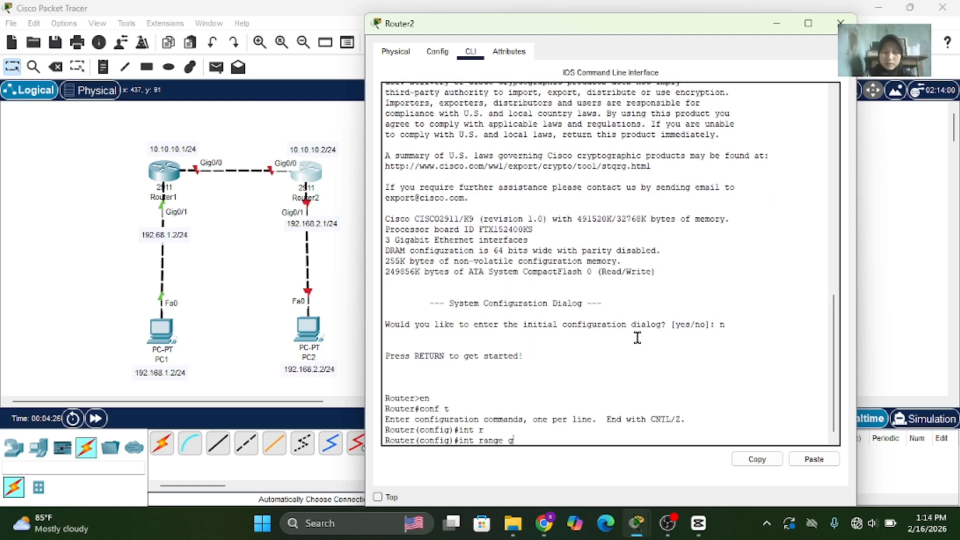
pyautogui.write('0/0-1')
pyautogui.press('Return')
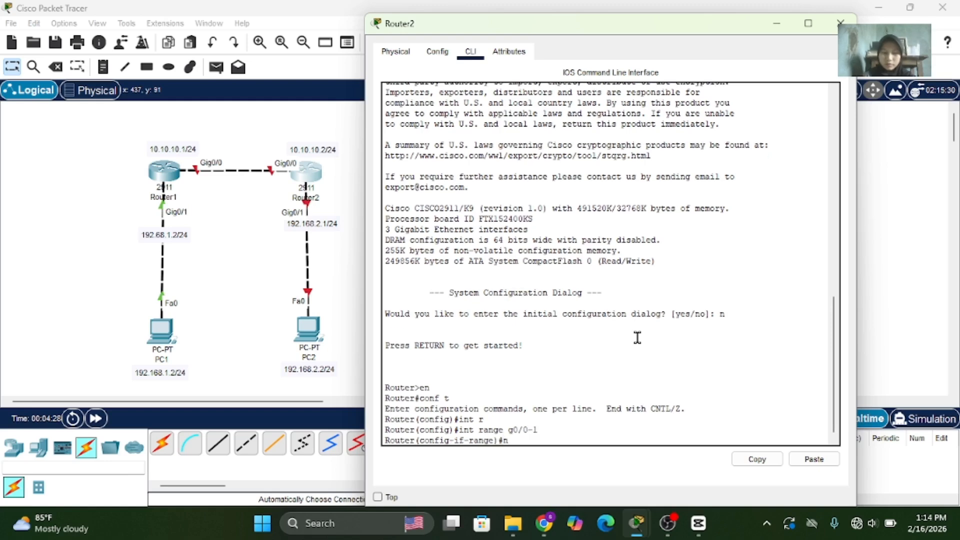
pyautogui.write('no sh')
pyautogui.press('Tab')
pyautogui.press('Return')
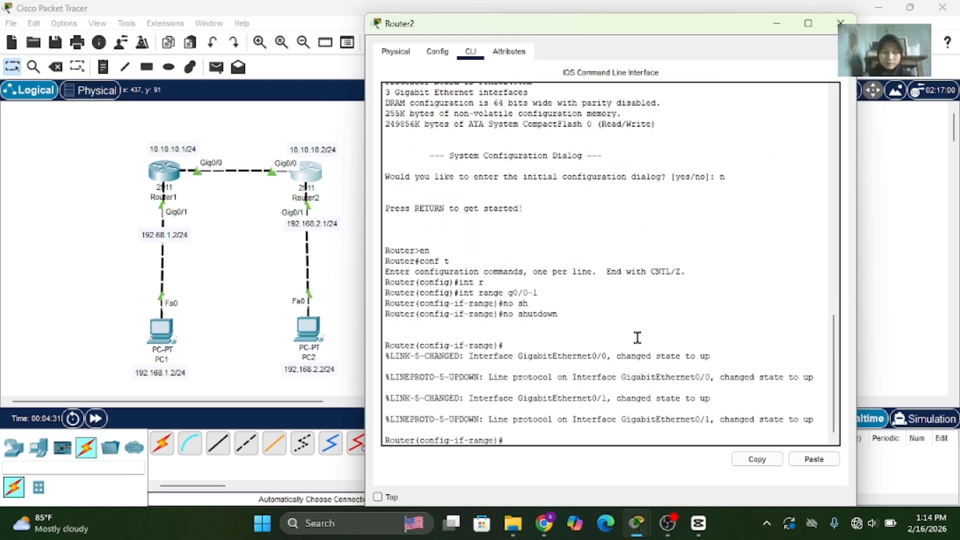
pyautogui.write('ex')
pyautogui.press('Return')
# - Assign IP address 10.10.10.2 with mask 255.255.255.0 to Router2's interface g0/0 and exit the interface
pyautogui.write('int g')
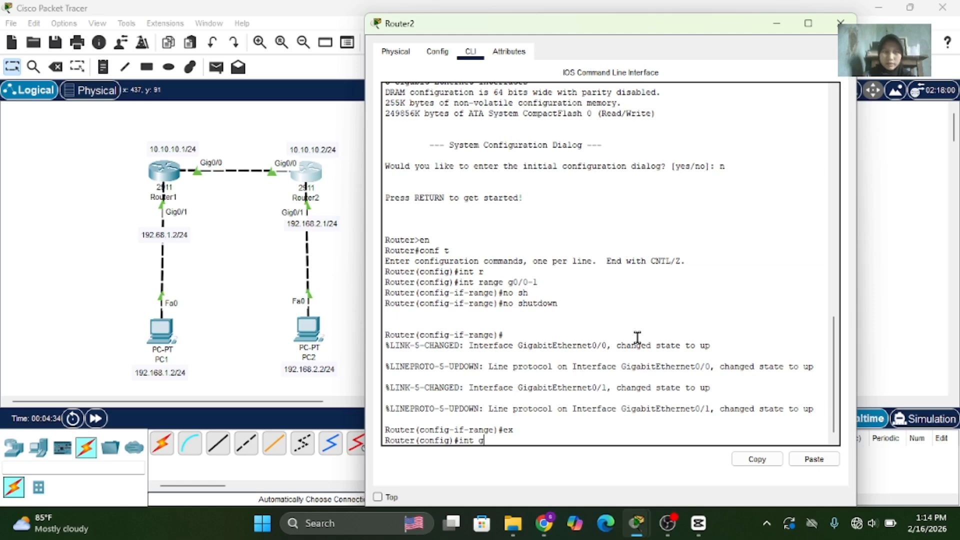
pyautogui.write('0/0')
pyautogui.press('Return')
pyautogui.write('ip ad')
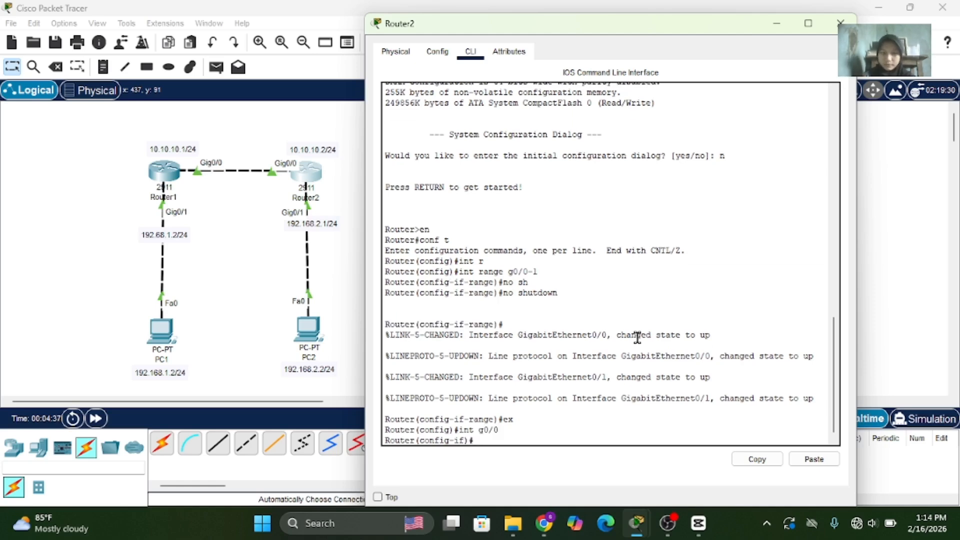
pyautogui.write('d 1')
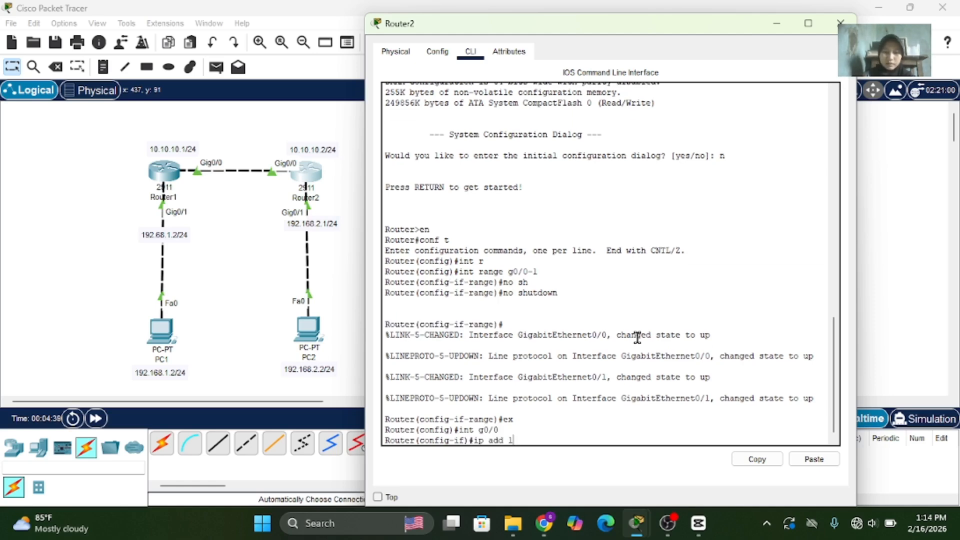
pyautogui.write('0.10.10.2')
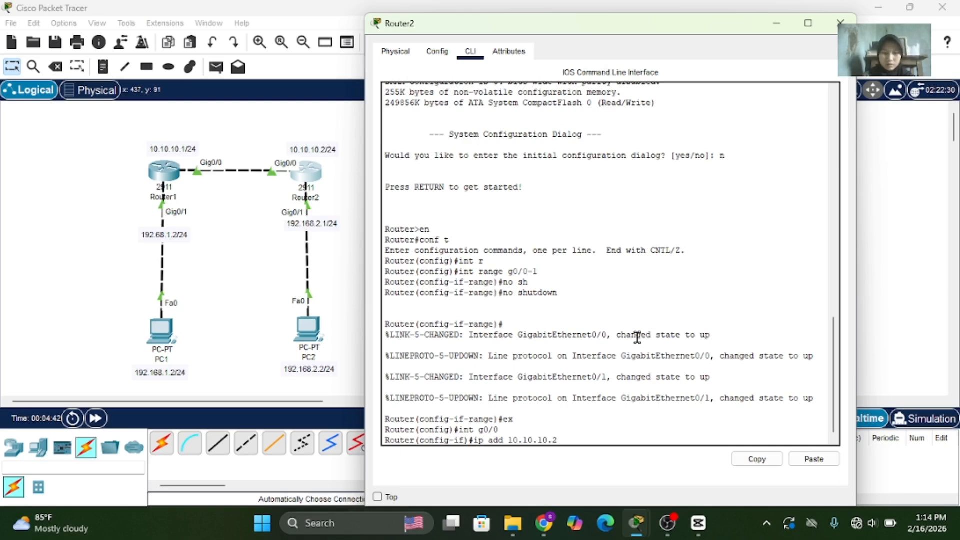
pyautogui.write(' 2')
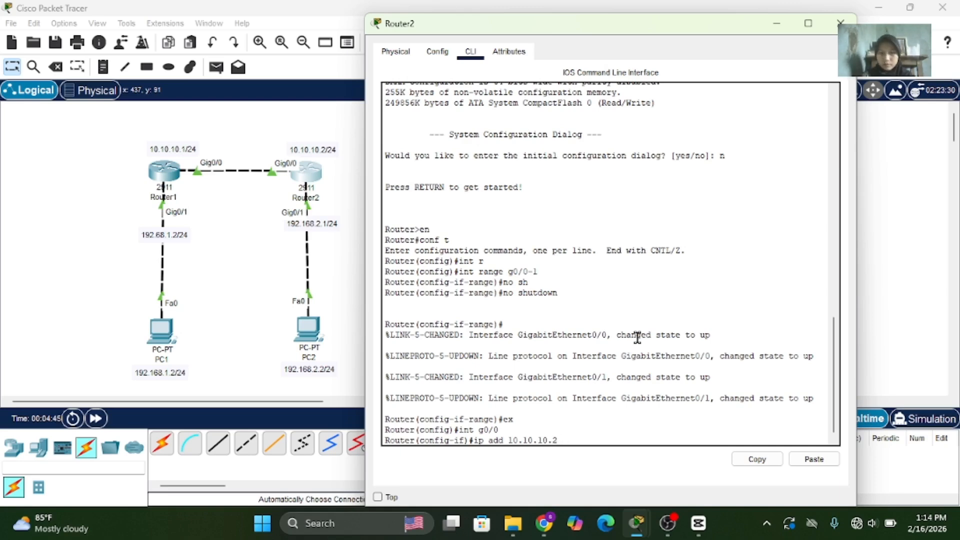
pyautogui.write(' 255.25')
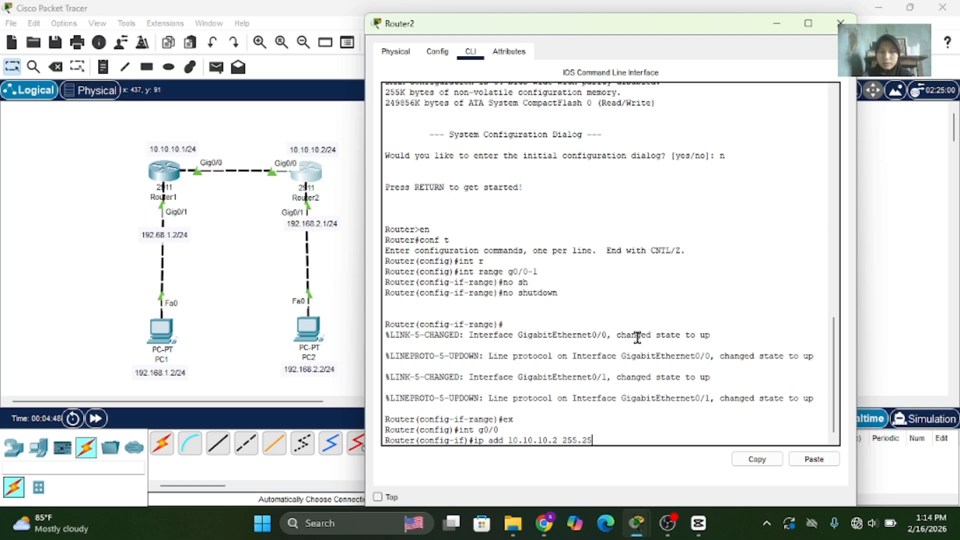
pyautogui.write('5.255.0')
pyautogui.press('Return')
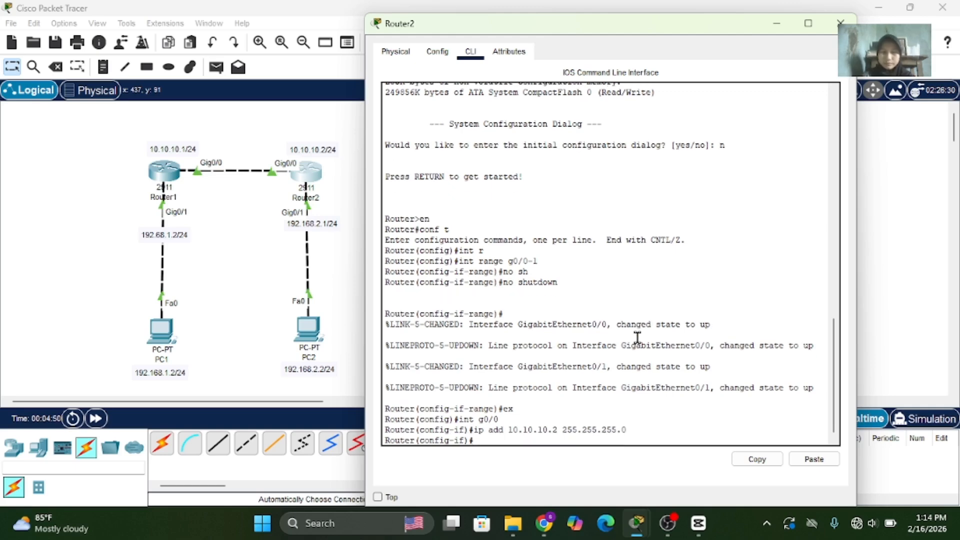
pyautogui.write('ex')
pyautogui.press('Return')
# - Assign IP address 192.168.2.1 with mask 255.255.255.0 to Router2's interface g0/1
pyautogui.write('int g0/1')
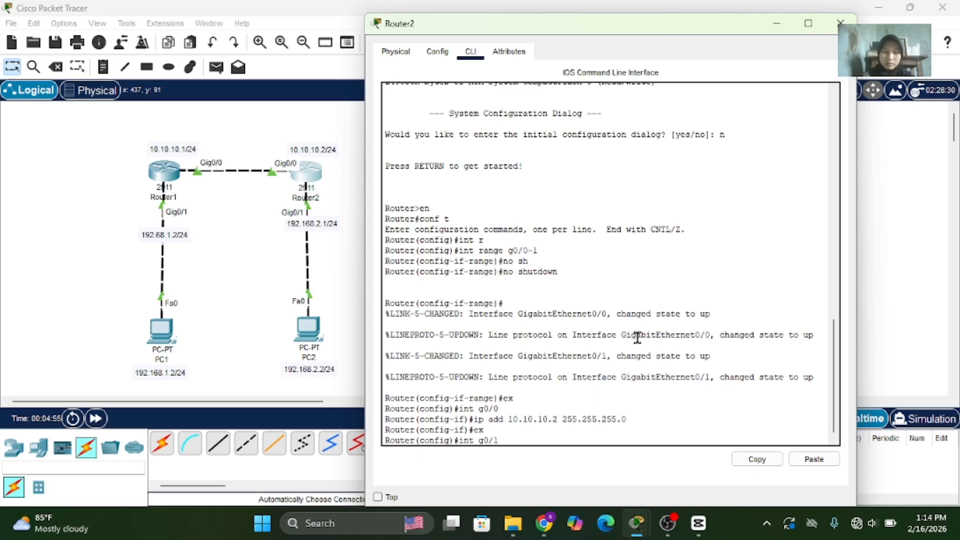
pyautogui.press('Return')
pyautogui.write('ip add')
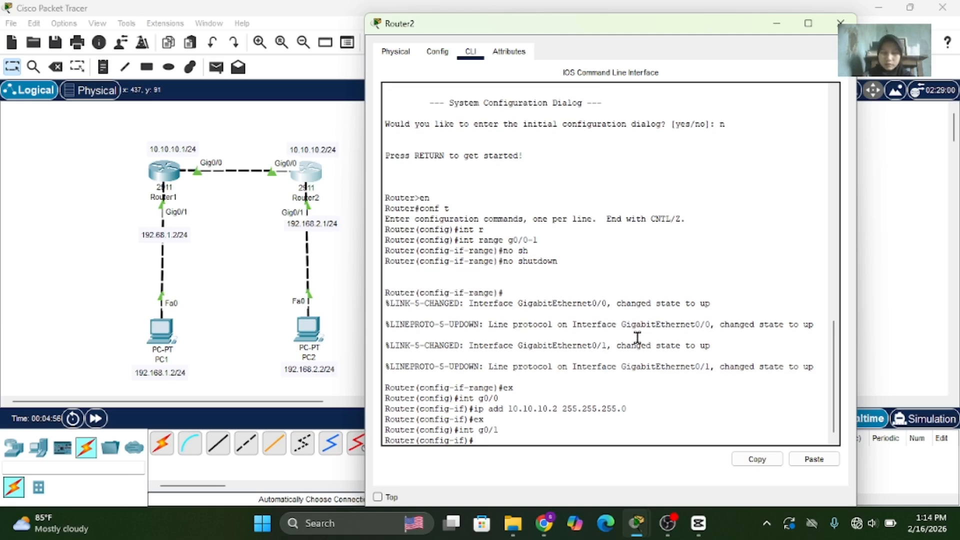
pyautogui.press('Tab')
pyautogui.write('19')
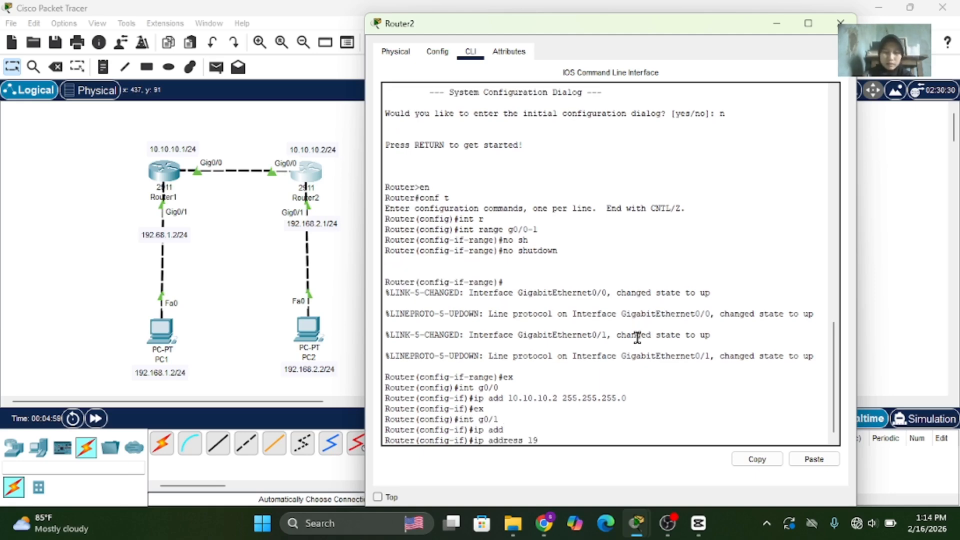
pyautogui.write('2.168.2.1 ')
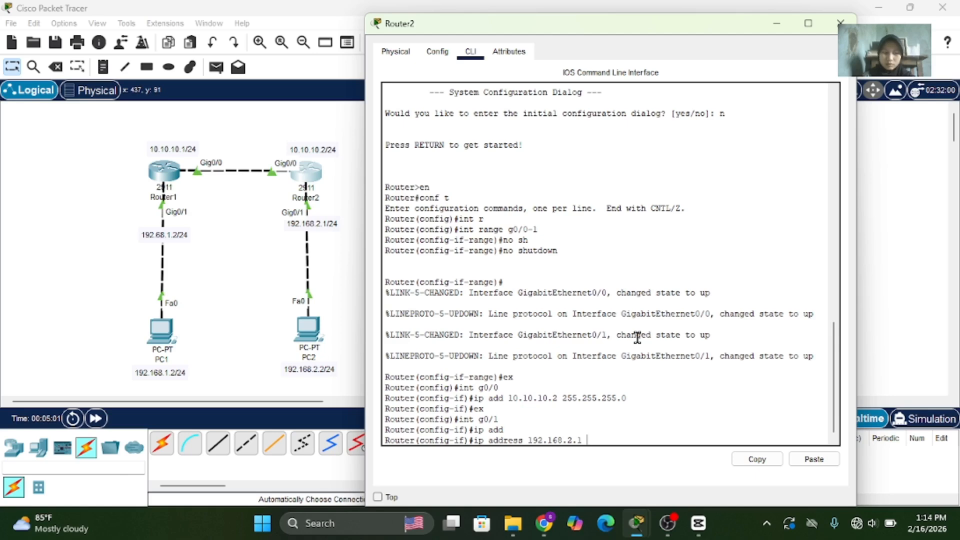
pyautogui.write('255.255')
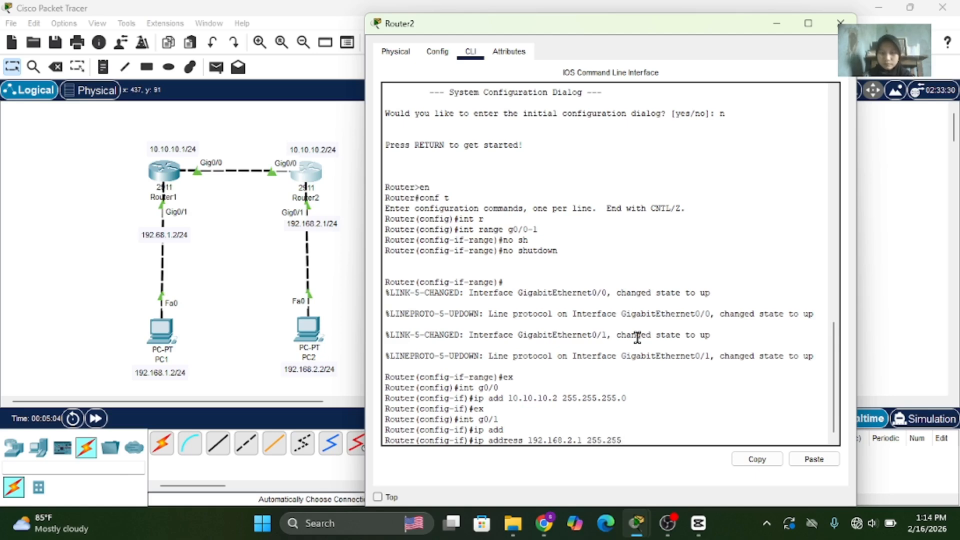
pyautogui.write('.255.0')
pyautogui.press('Return')
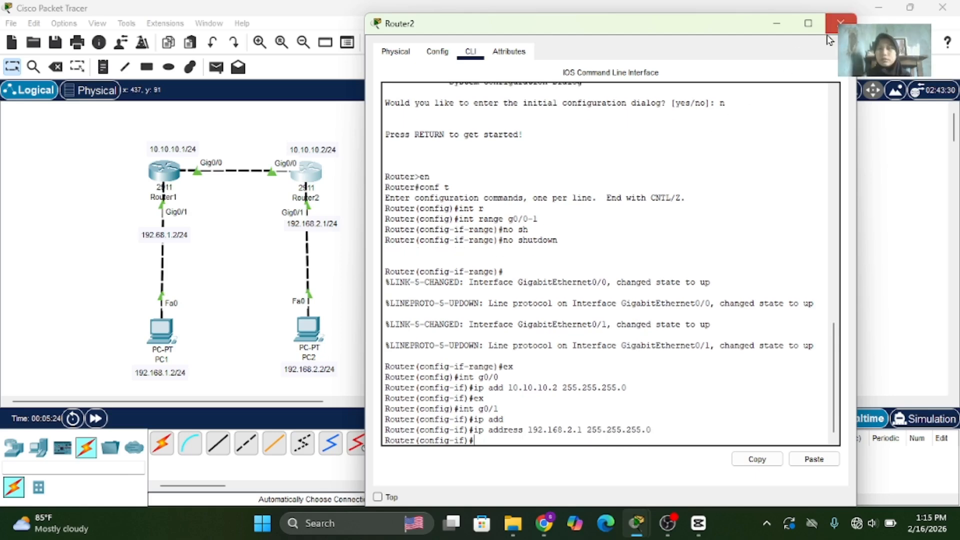
# - Assign PC1 the static IPv4 address 192.168.1.2 with subnet mask 255.255.255.0
pyautogui.click(840, 24)
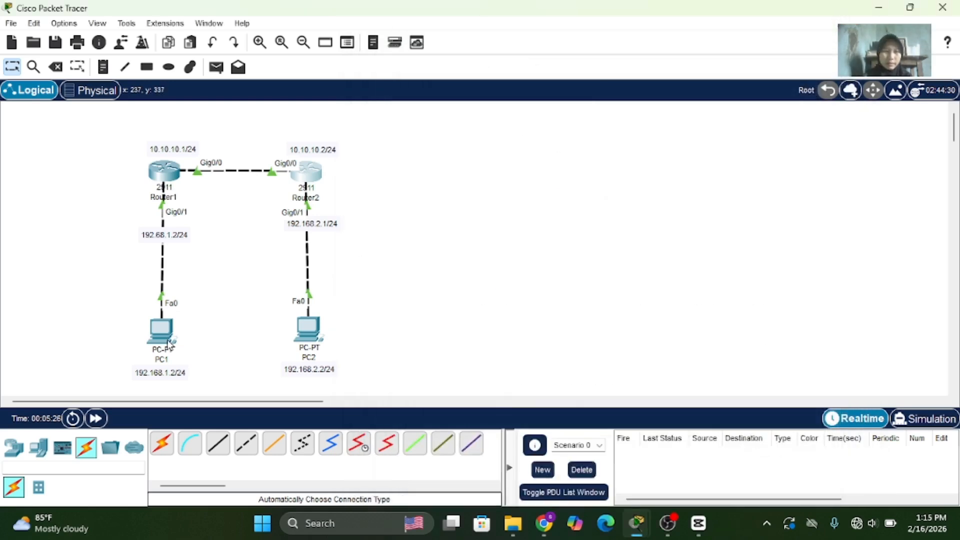
pyautogui.click(169, 344)
pyautogui.click(392, 44)
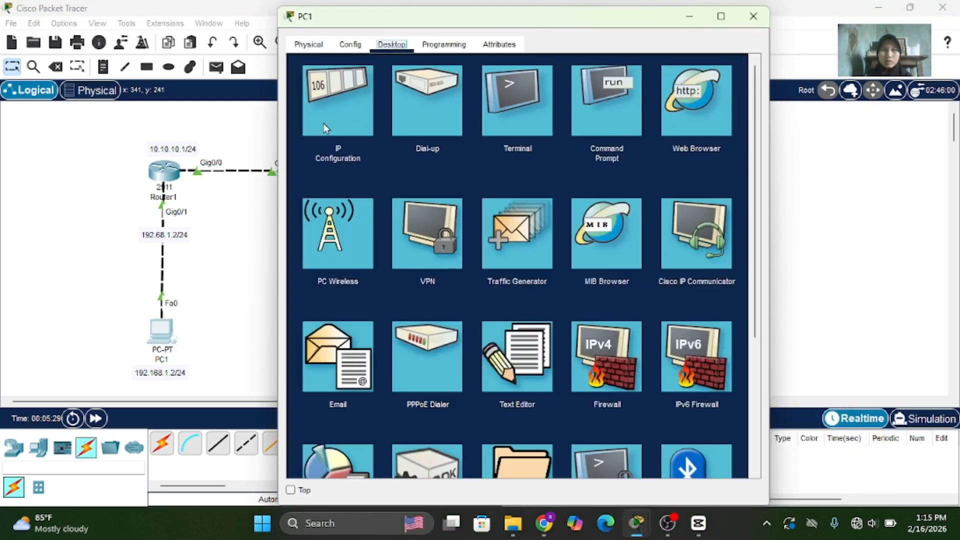
pyautogui.click(324, 128)
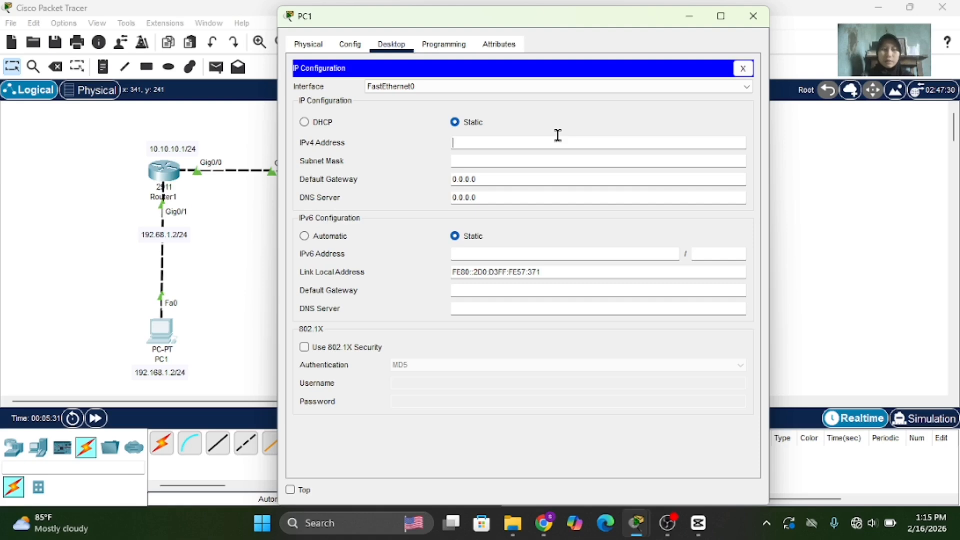
pyautogui.write('192.168')
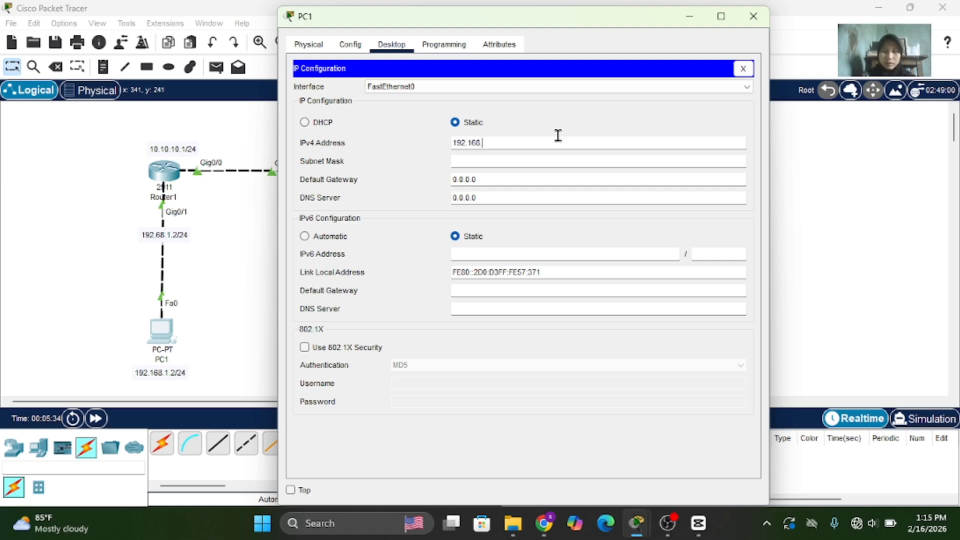
pyautogui.write('.1.2')
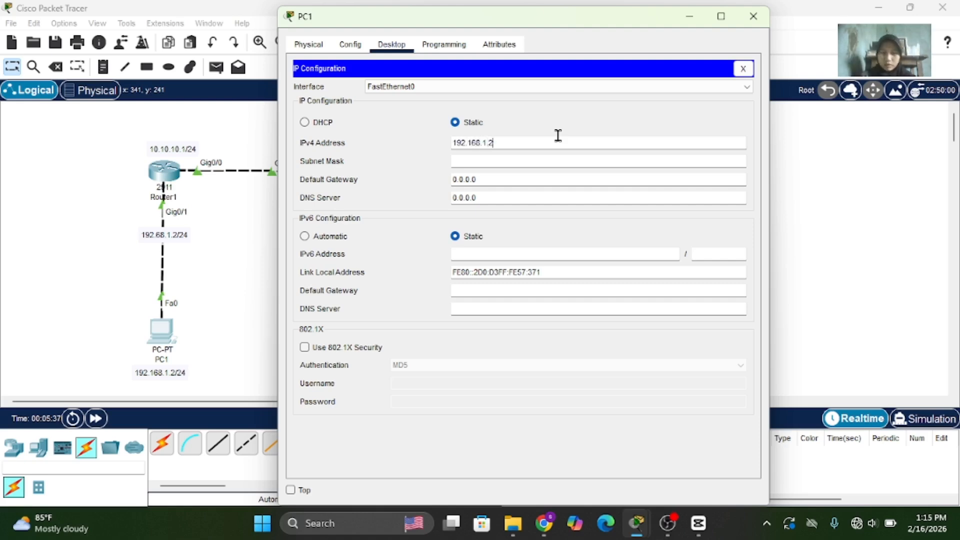
pyautogui.click(557, 161)
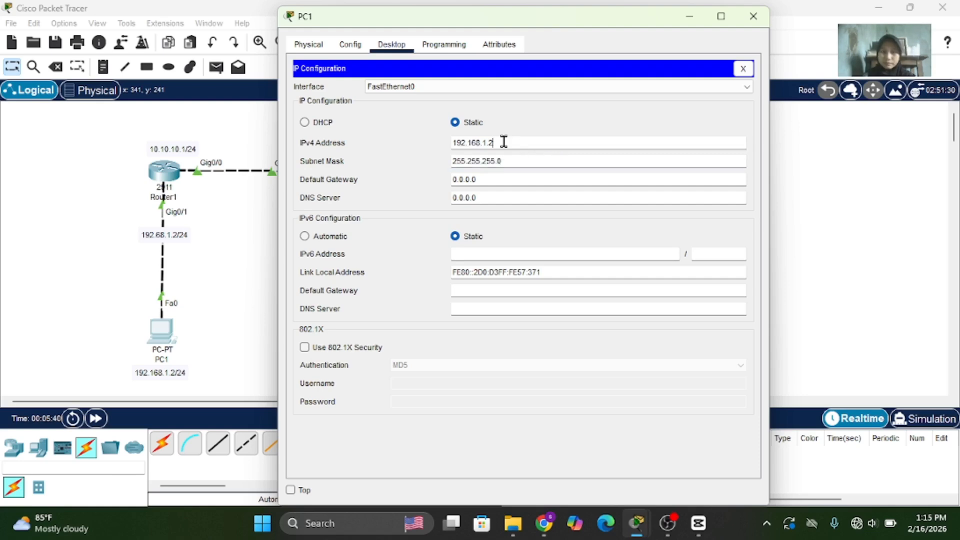
# - Set PC1's default gateway to 192.168.1.1 by reusing its IPv4 address with a changed last octet, and close PC1
pyautogui.moveTo(504, 142); pyautogui.dragTo(445, 143)
pyautogui.hotkey('ctrl', 'c')
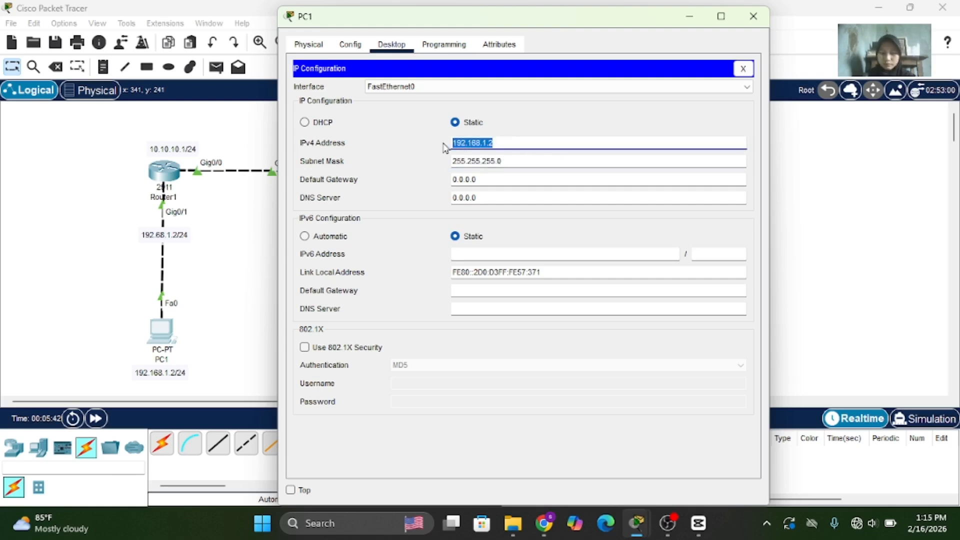
pyautogui.moveTo(478, 179); pyautogui.dragTo(446, 182)
pyautogui.write('vvvvvvvvv')
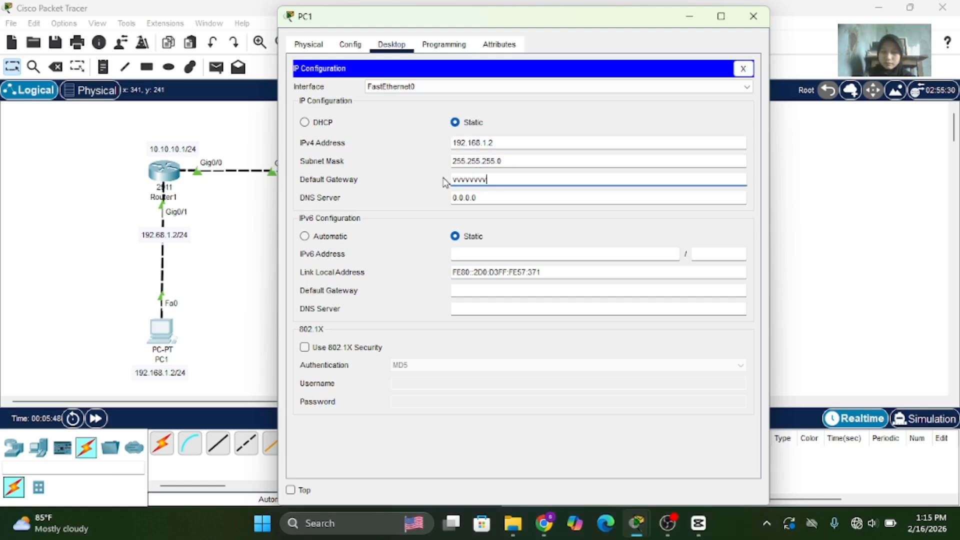
pyautogui.press('BackSpace')
pyautogui.press('BackSpace')
pyautogui.press('BackSpace')
pyautogui.press('BackSpace')
pyautogui.press('BackSpace')
pyautogui.press('BackSpace')
pyautogui.press('BackSpace')
pyautogui.press('BackSpace')
pyautogui.press('BackSpace')
pyautogui.hotkey('ctrl', 'v')
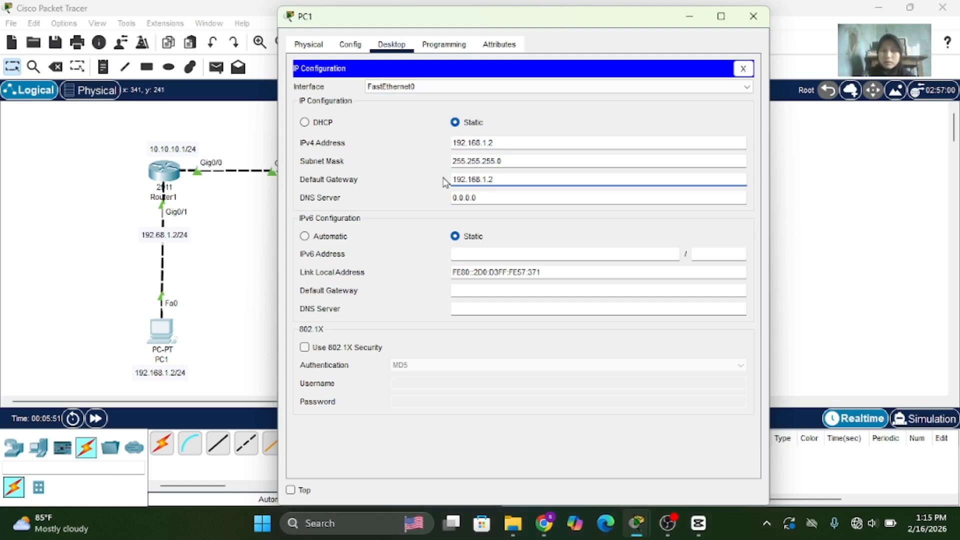
pyautogui.press('BackSpace')
pyautogui.write('1')
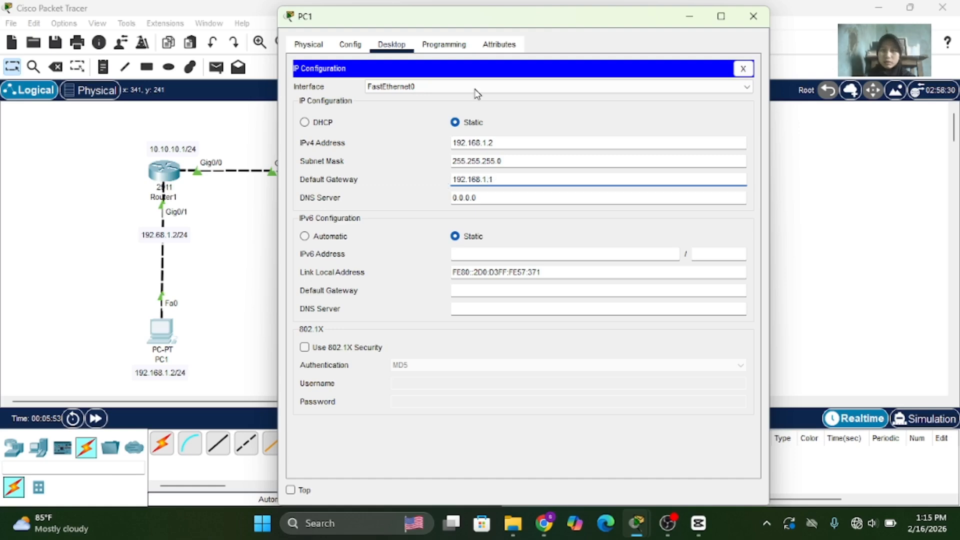
pyautogui.click(757, 18)
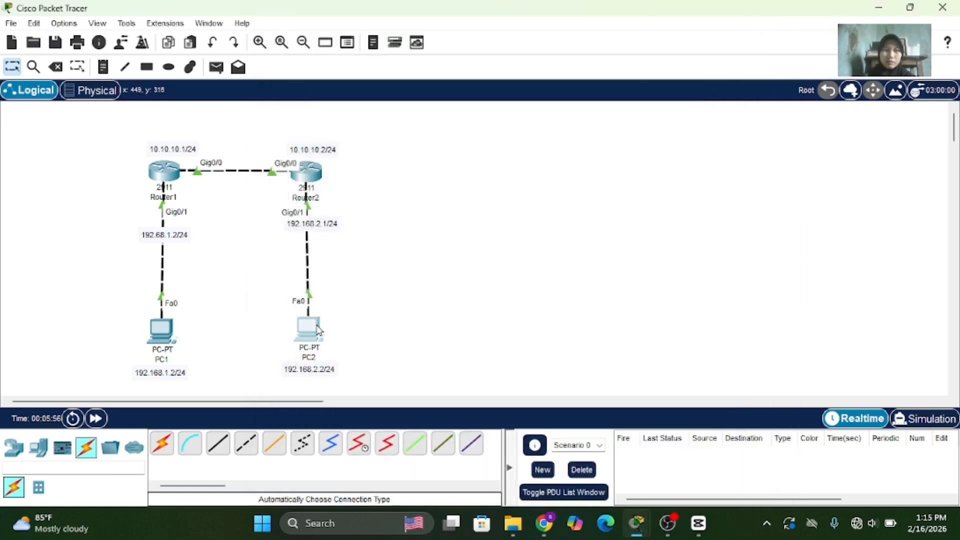
# - Assign PC2 the static IPv4 address 192.168.2.2 with subnet mask 255.255.255.0
pyautogui.click(314, 327)
pyautogui.click(407, 48)
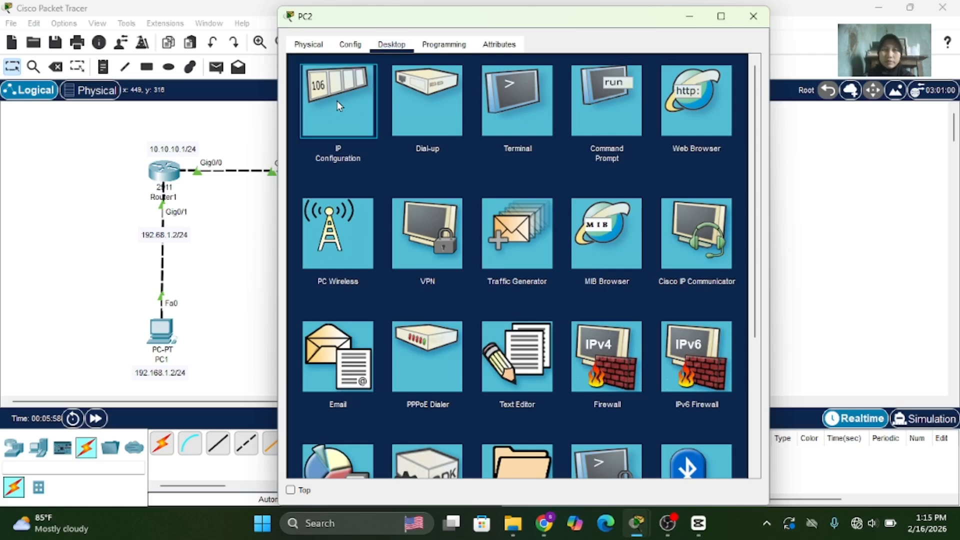
pyautogui.click(335, 100)
pyautogui.click(520, 142)
pyautogui.write('192.168.1')
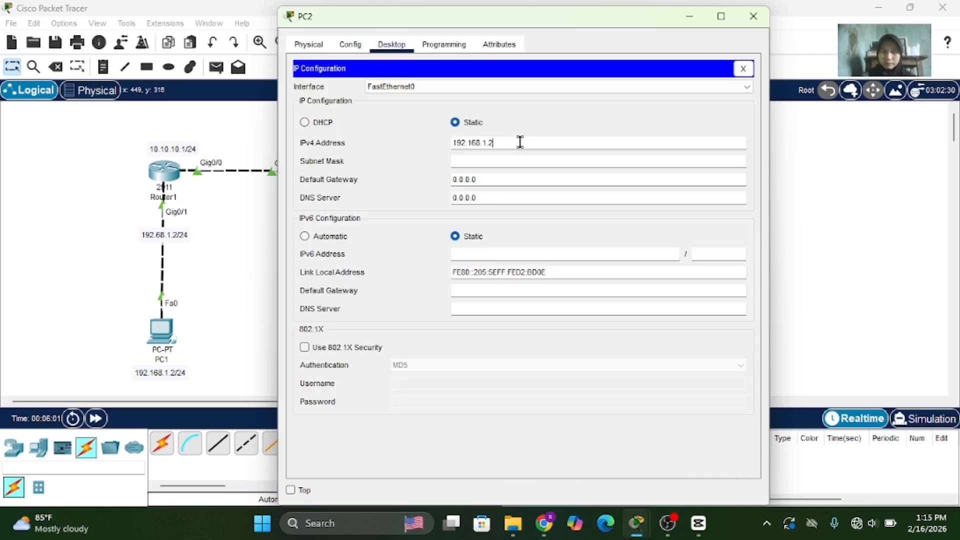
pyautogui.press('BackSpace')
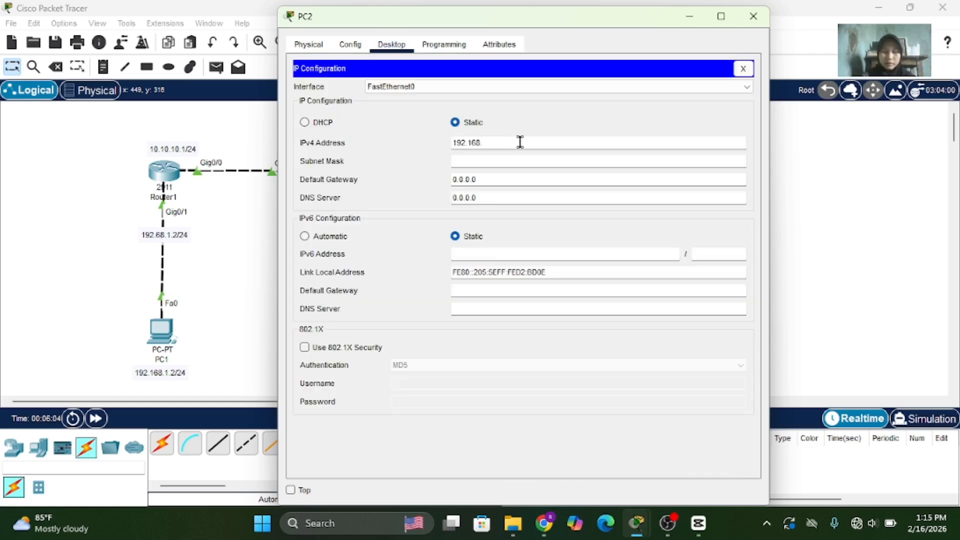
pyautogui.write('2.2')
pyautogui.press('Tab')
# - Set PC2's default gateway to the address of Router2's Gig0/1 interface
pyautogui.click(480, 177)
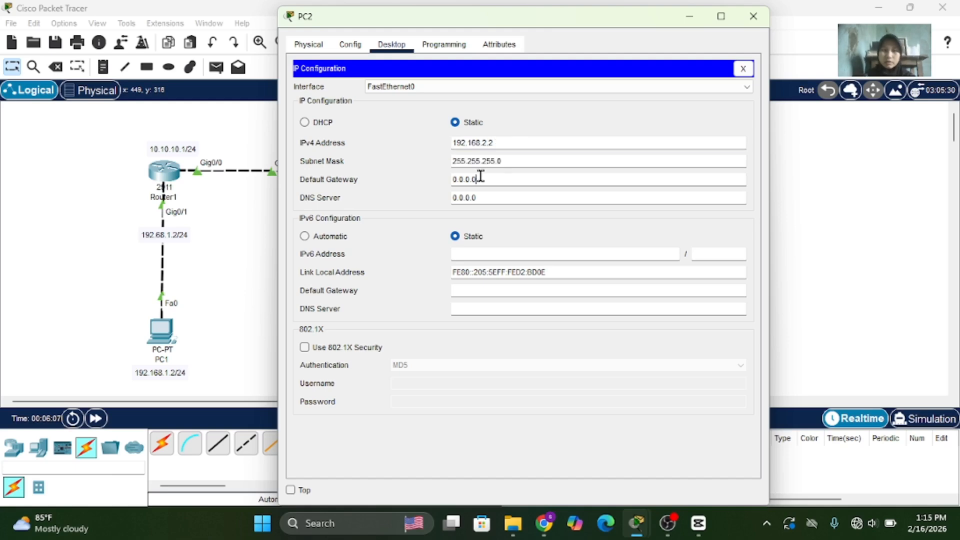
pyautogui.moveTo(481, 177); pyautogui.dragTo(443, 185)
pyautogui.write('192.168.1.2')
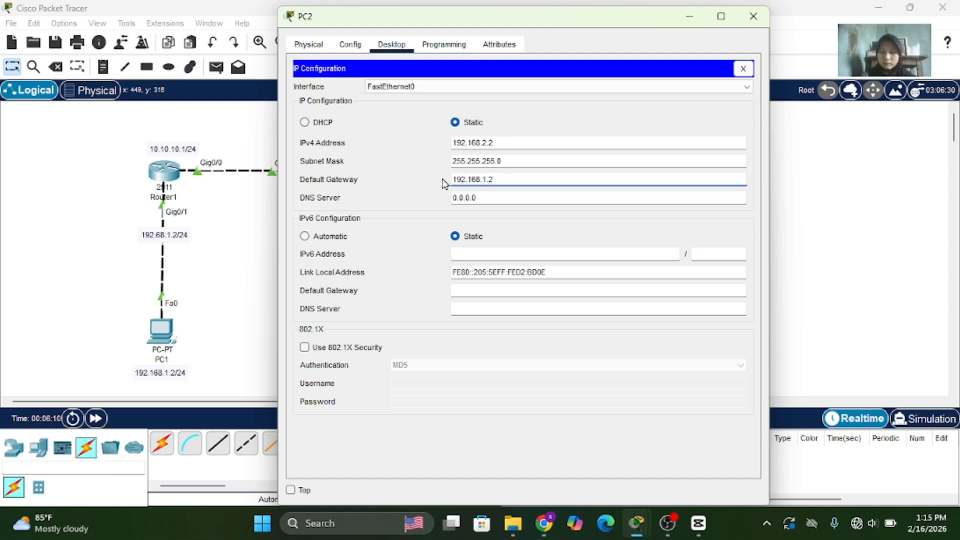
pyautogui.press('BackSpace')
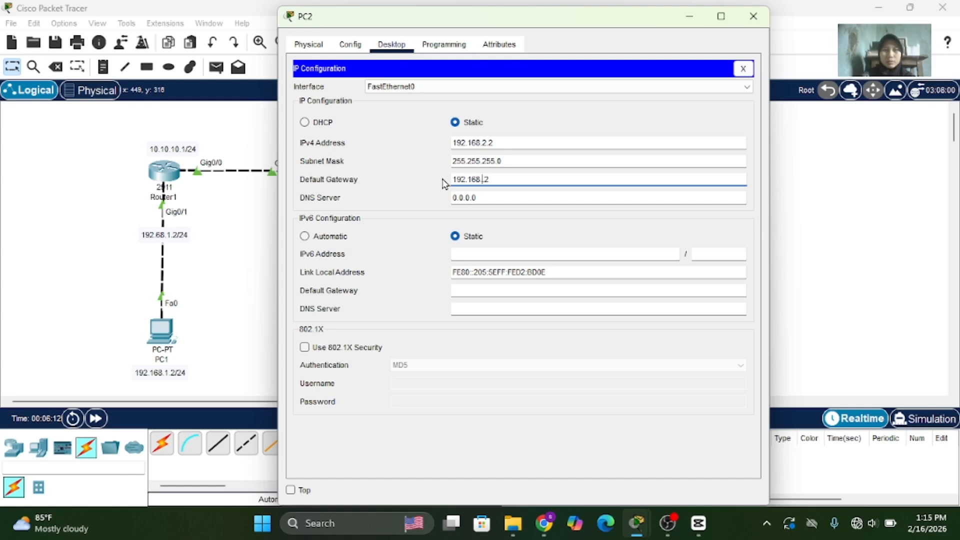
pyautogui.write('2')
pyautogui.click(509, 175)
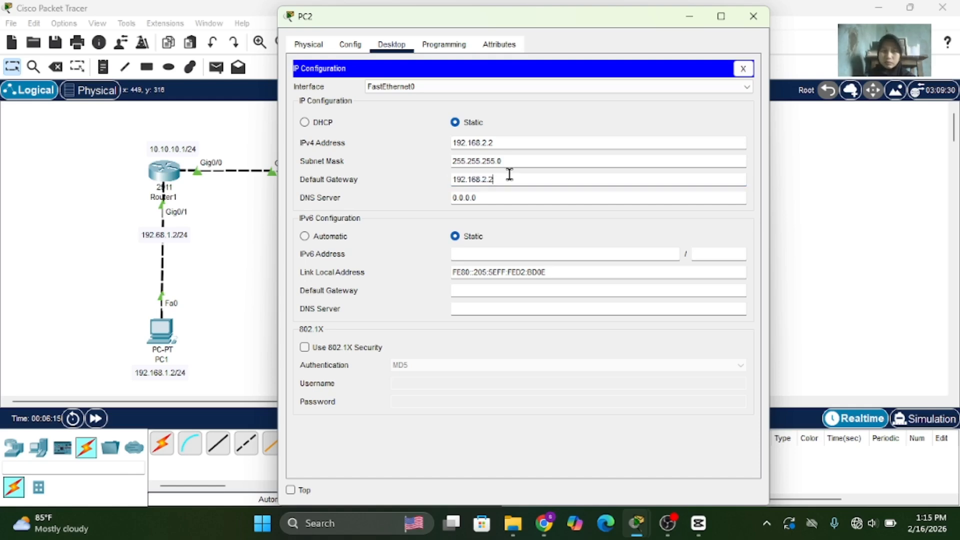
pyautogui.press('BackSpace')
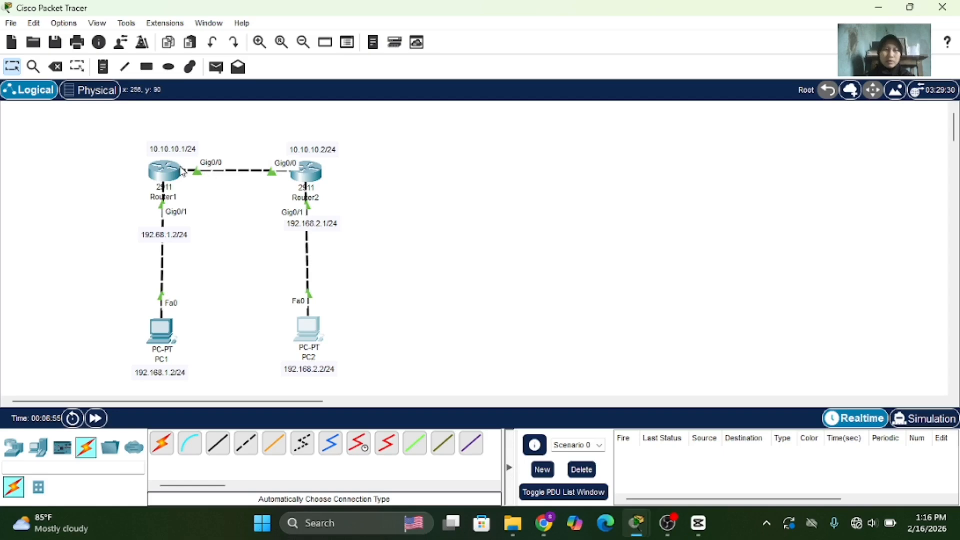
# - Open Router1's command line and exit interface g0/1 to global configuration mode
pyautogui.click(166, 174)
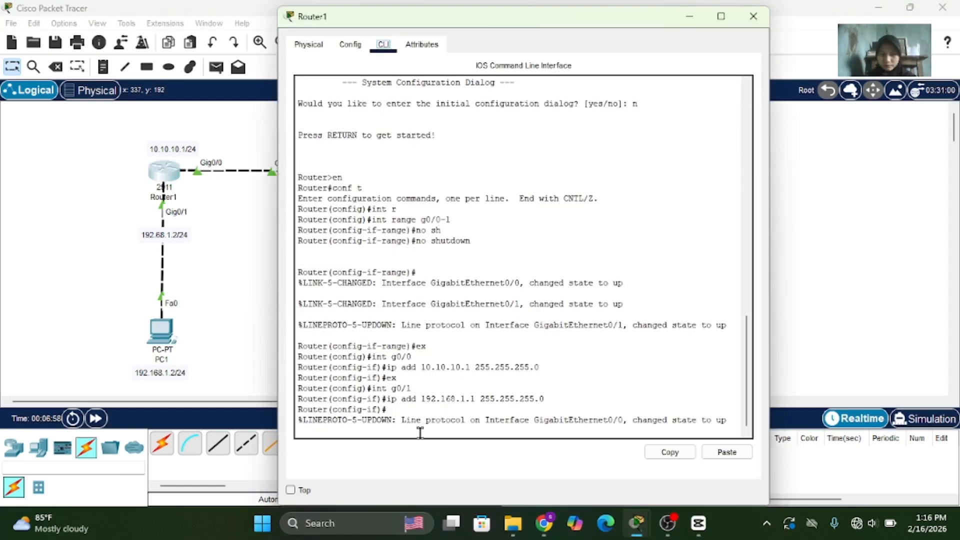
pyautogui.press('Return')
pyautogui.write('ex')
pyautogui.press('Return')
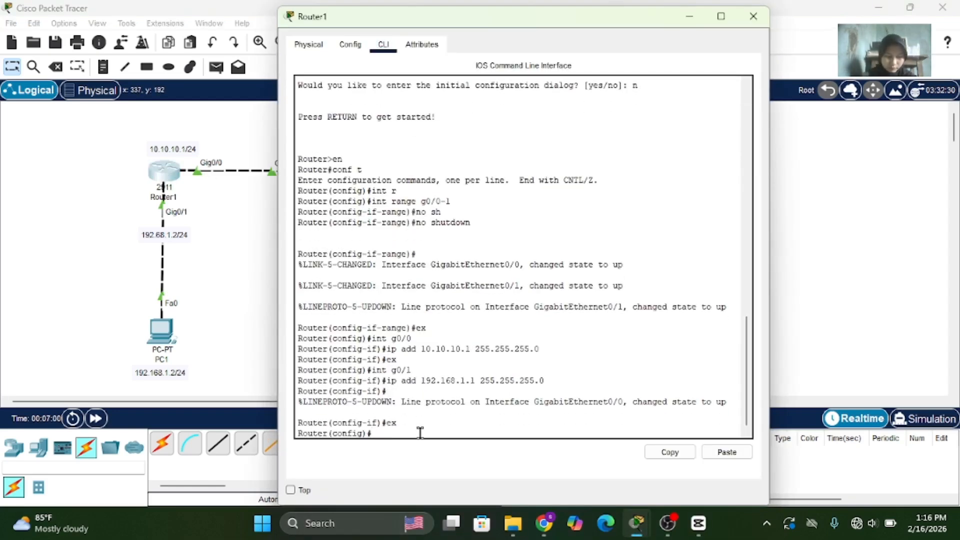
# - Look up the allowed process IDs for router ospf and start OSPF process 1 on Router1
pyautogui.write('rou')
pyautogui.press('Tab')
pyautogui.write('o')
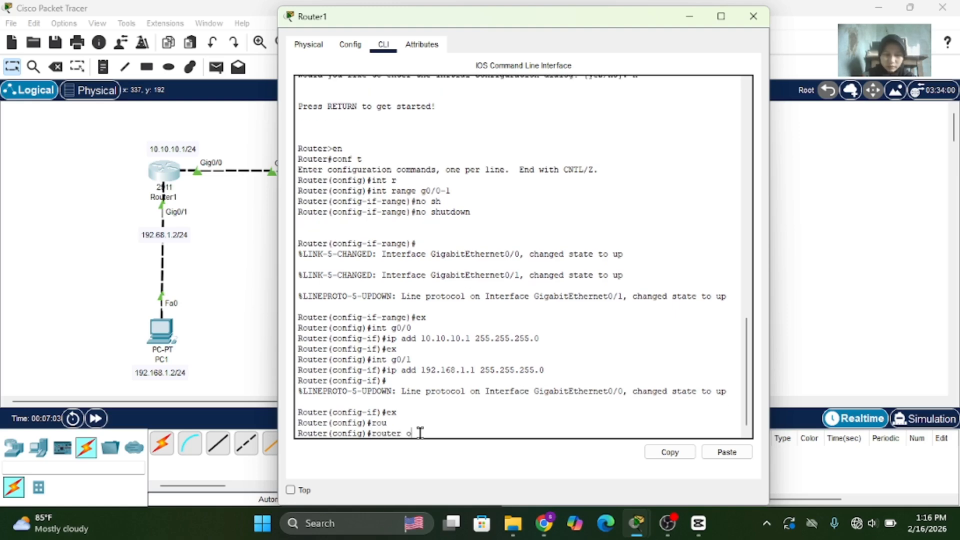
pyautogui.press('Tab')
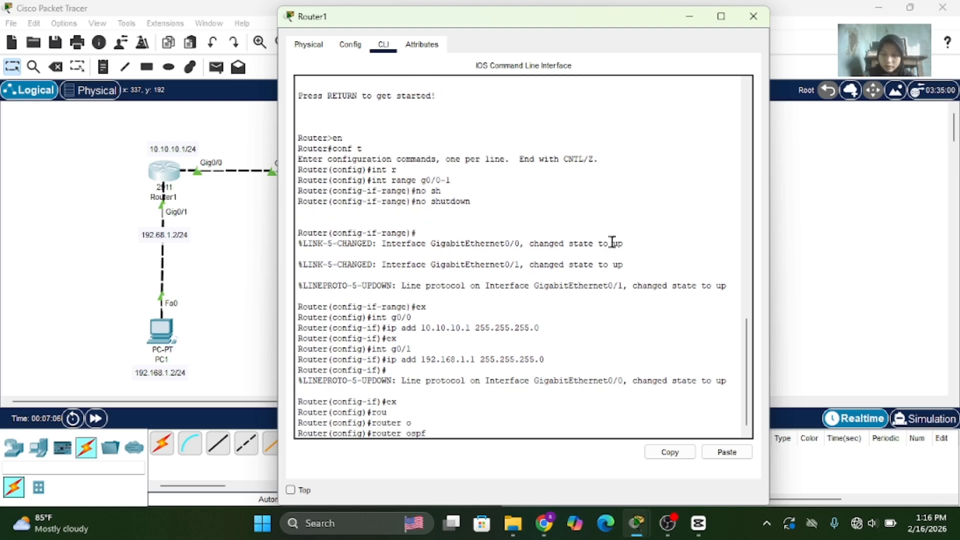
pyautogui.write('?')
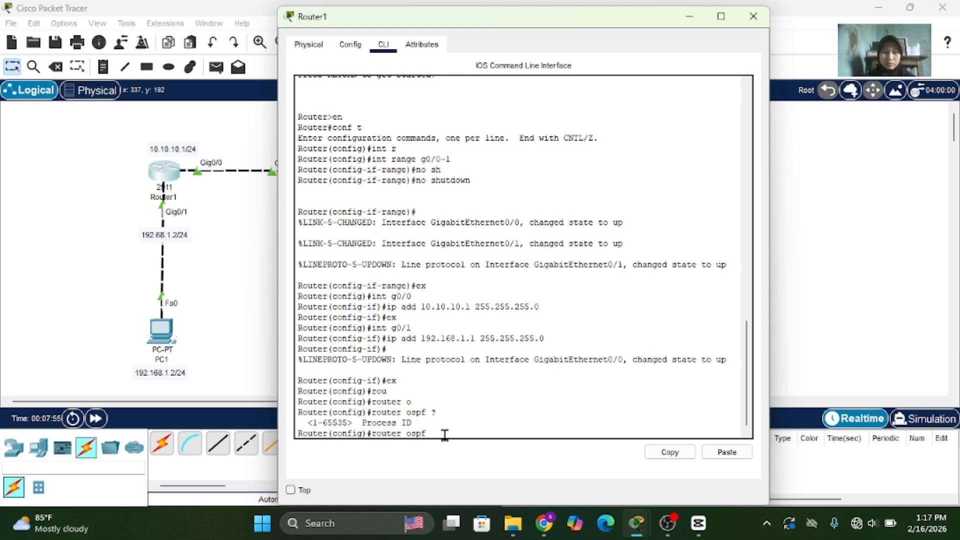
pyautogui.write('1')
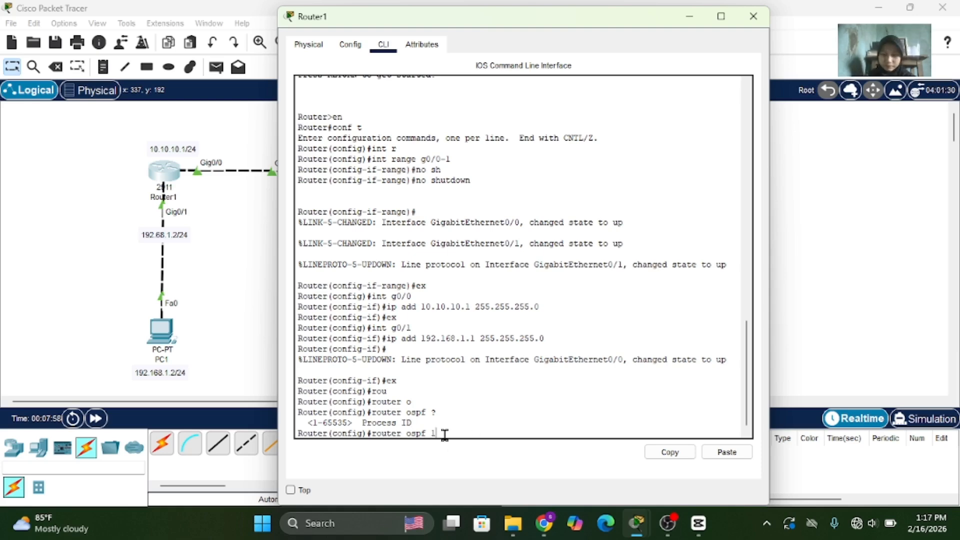
pyautogui.press('Return')
# - Begin an OSPF network statement for 10.10.10.0 on Router1, query its next parameter, and highlight the wild card bits hint
pyautogui.write('net')
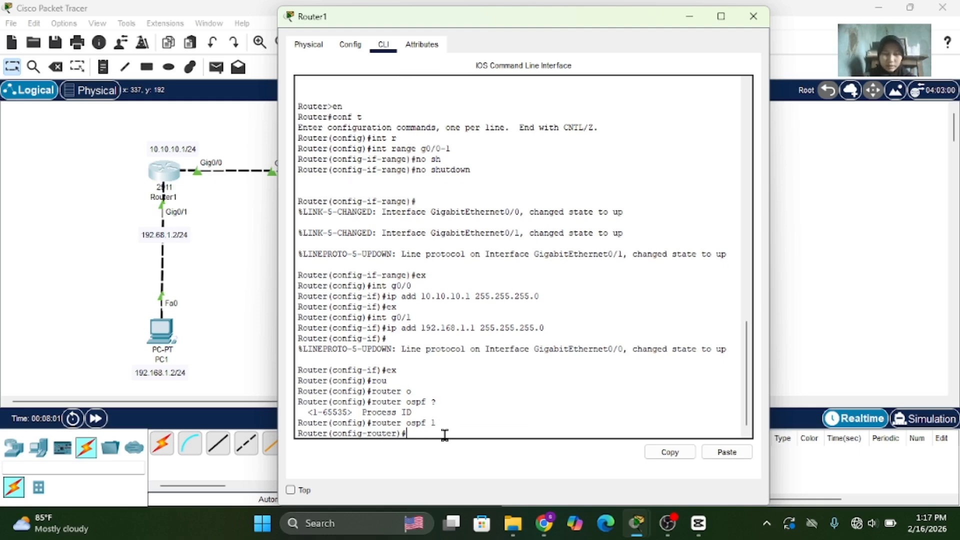
pyautogui.press('Tab')
pyautogui.write('10.')
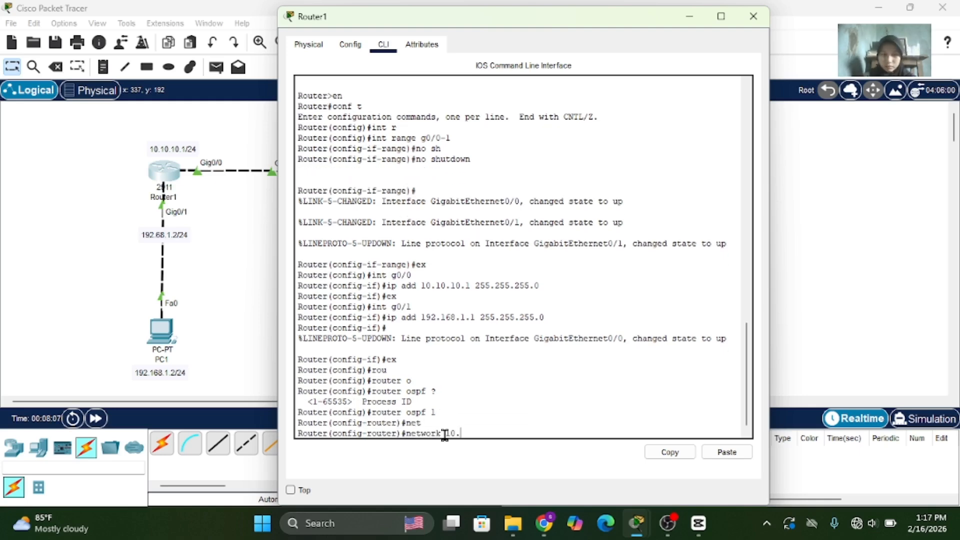
pyautogui.write('10.')
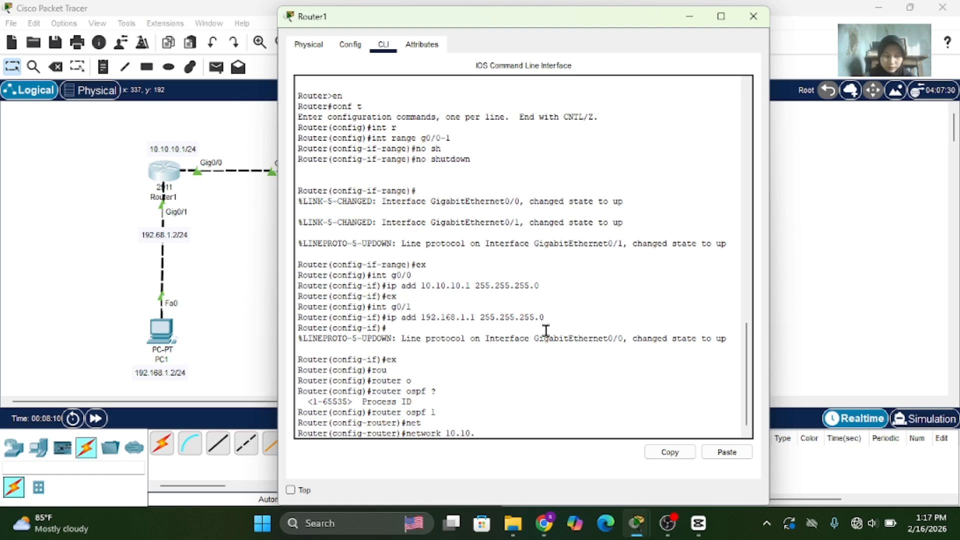
pyautogui.write('10.0 ')
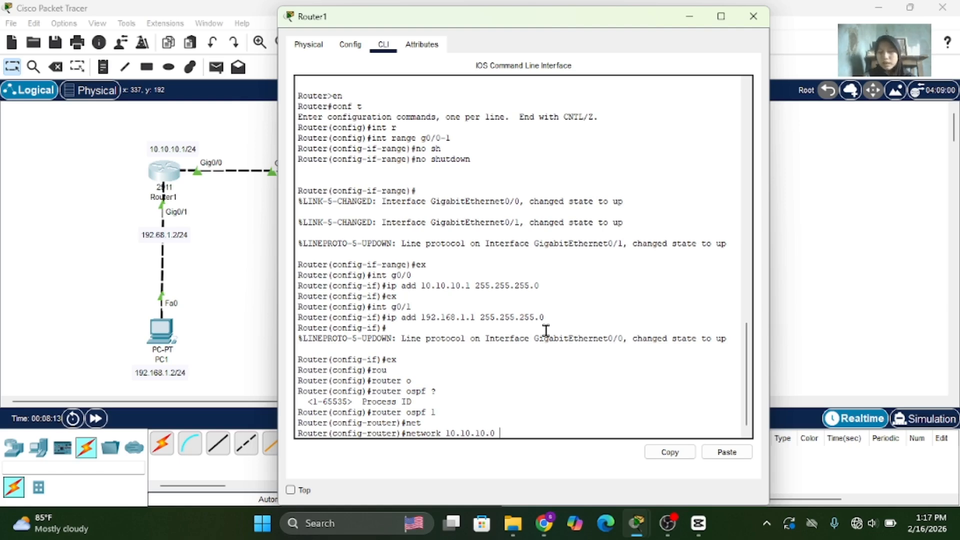
pyautogui.write('?')
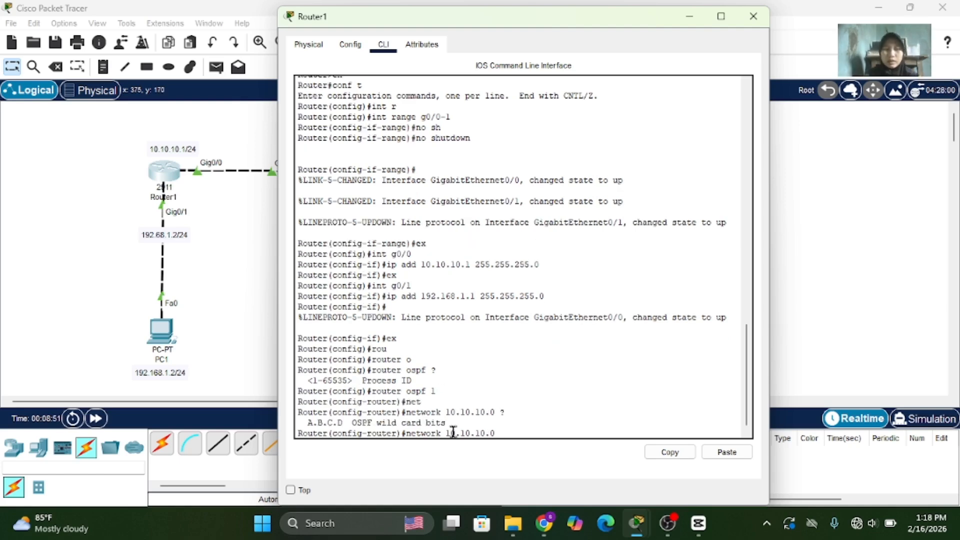
pyautogui.moveTo(456, 421); pyautogui.dragTo(375, 422)
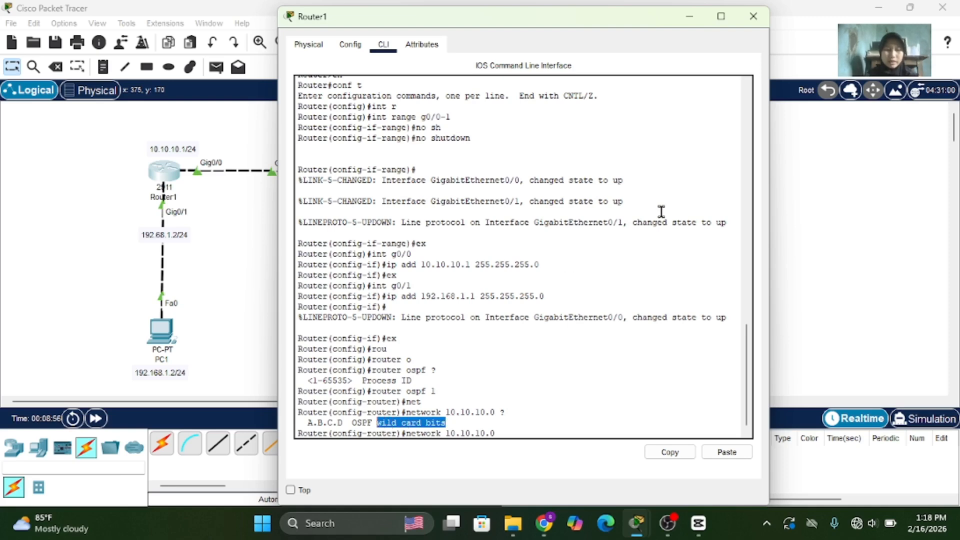
# - Close Router1's window and place a workspace note beside Router2 with the subnet mask 255.255.255.0 on its first line
pyautogui.click(754, 16)
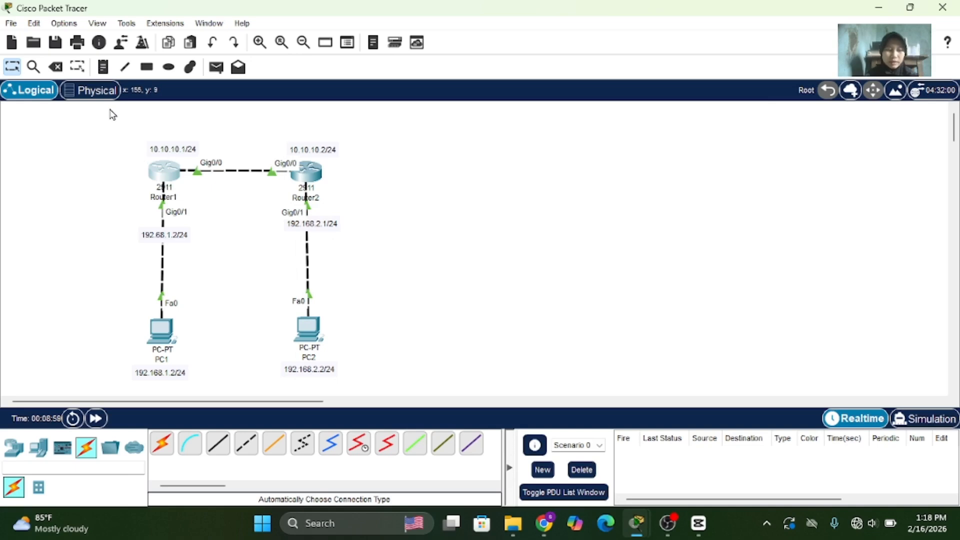
pyautogui.click(103, 66)
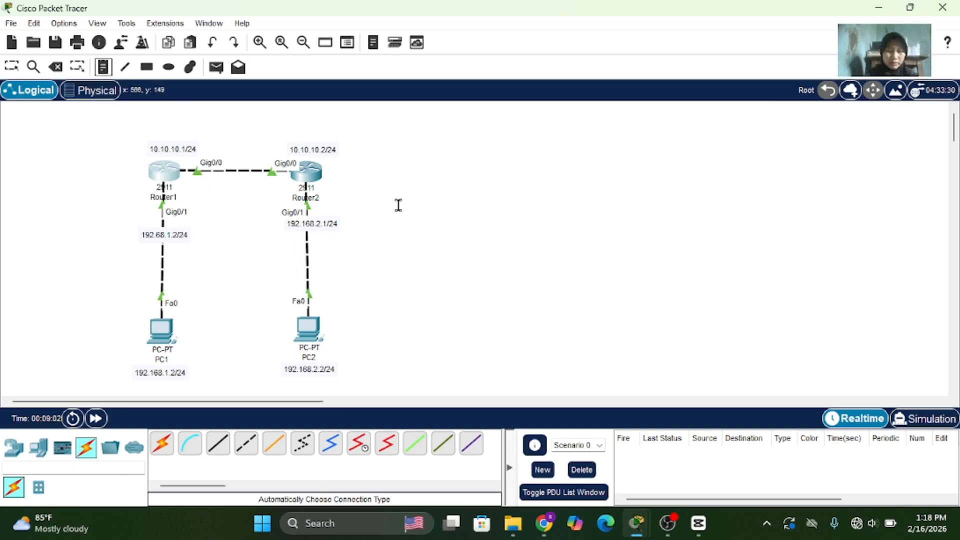
pyautogui.click(358, 154)
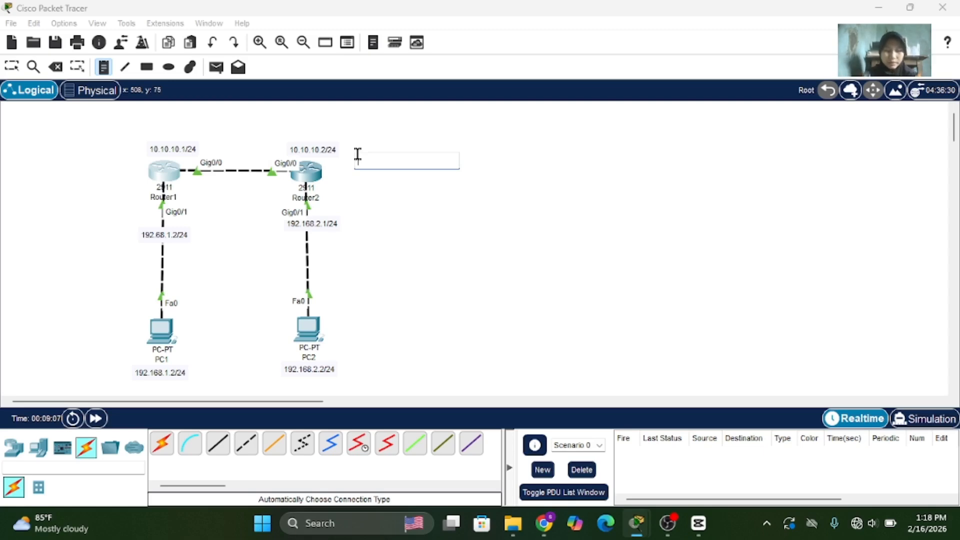
pyautogui.write('255.255.255')
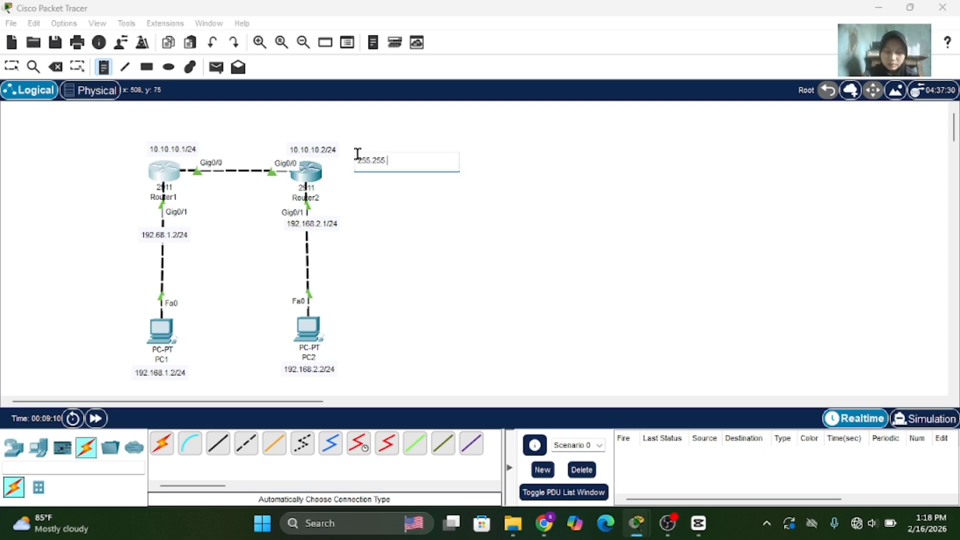
pyautogui.write('.0')
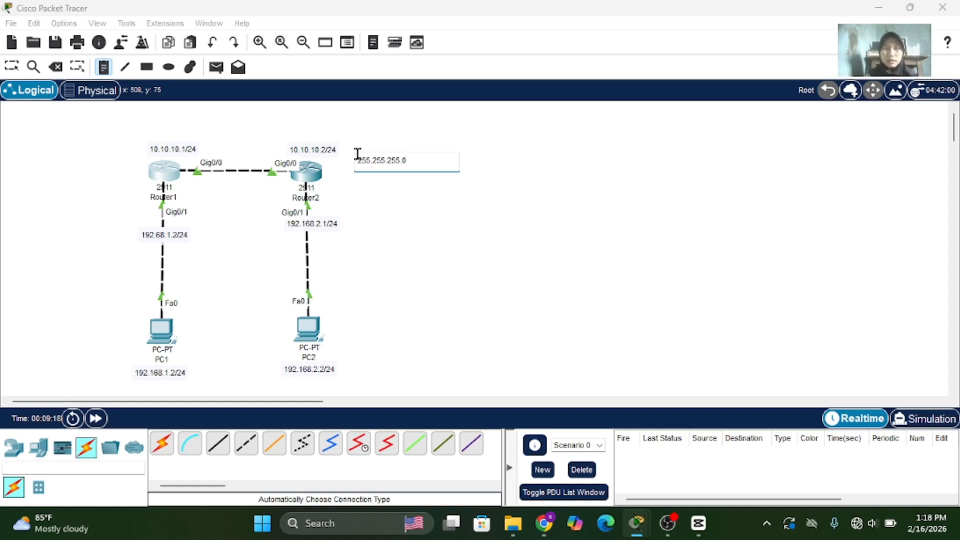
pyautogui.press('Return')
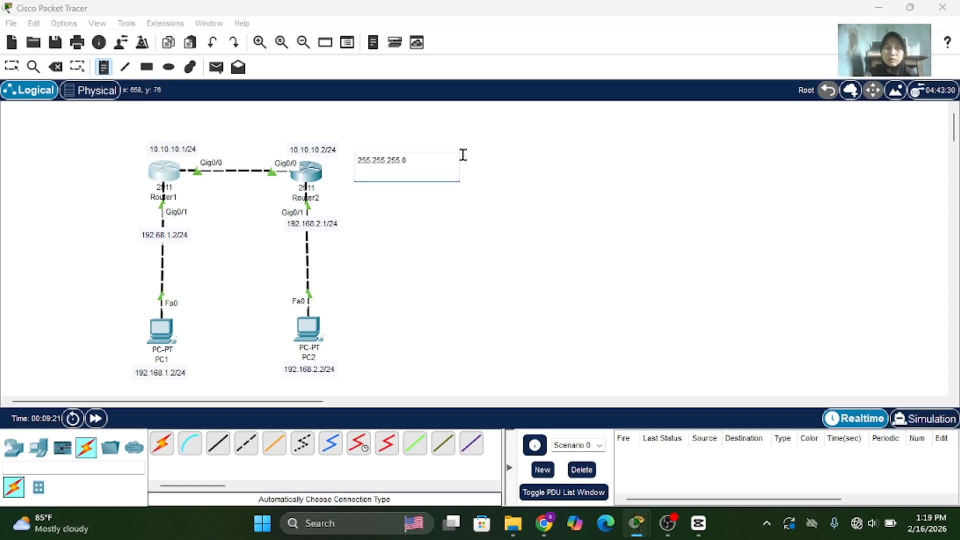
# - Add the wildcard calculation 255.255.255.255-255.255.255.0 to the note, with =0.0.0.255 on a new line, and finish the note
pyautogui.write('255.255.255')
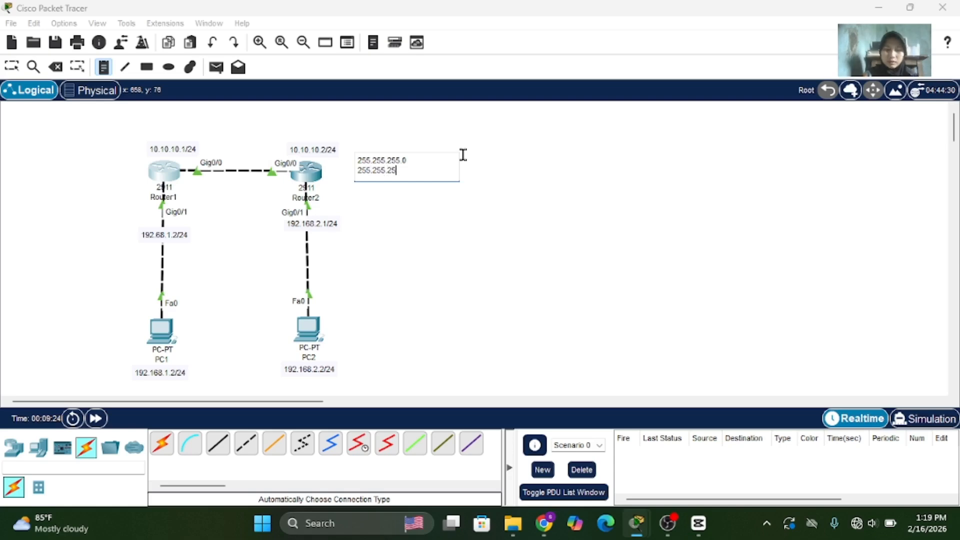
pyautogui.write('.255')
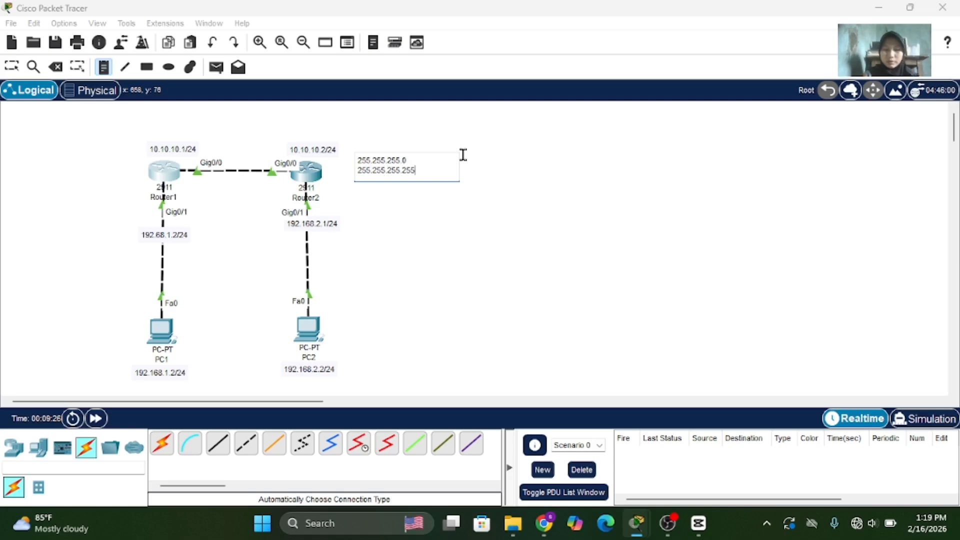
pyautogui.write('-255')
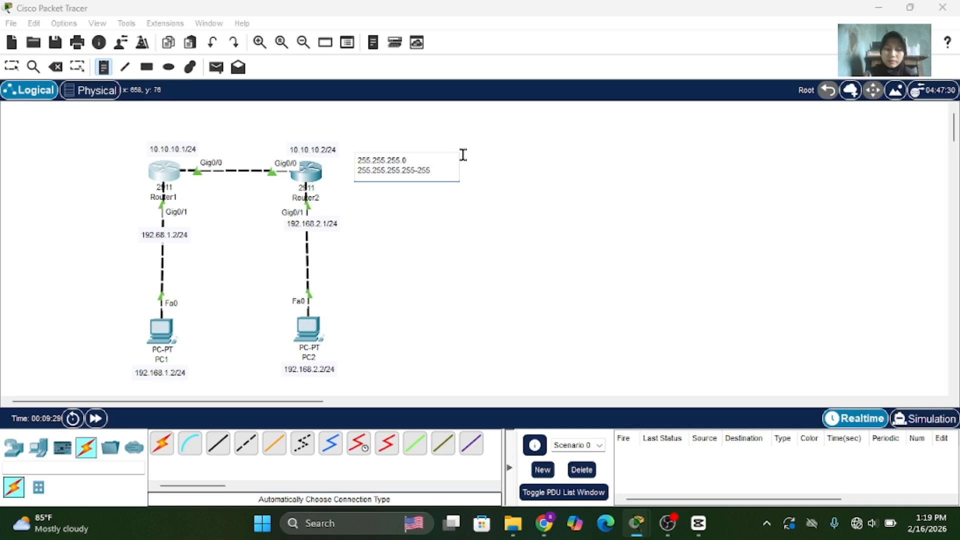
pyautogui.write('.255.255.')
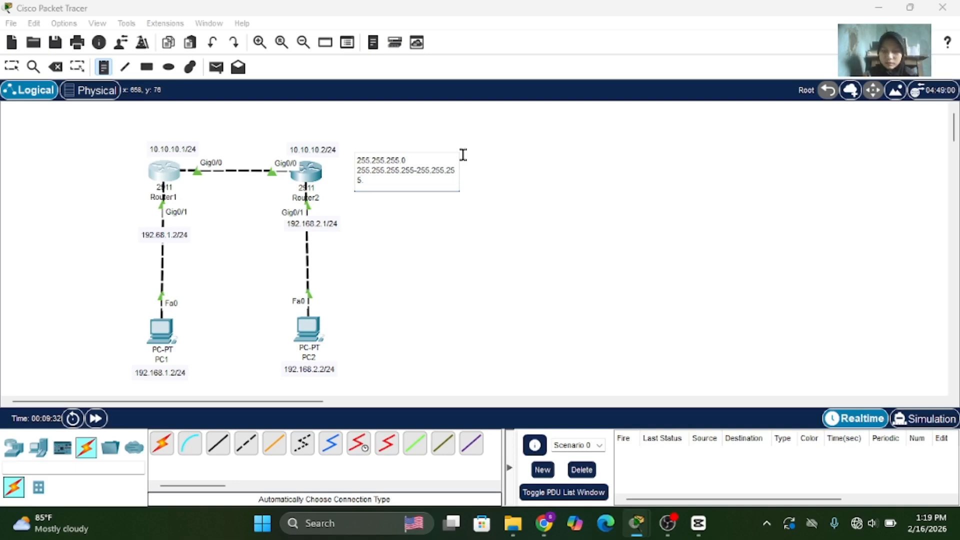
pyautogui.write('0')
pyautogui.press('Return')
pyautogui.write('=')
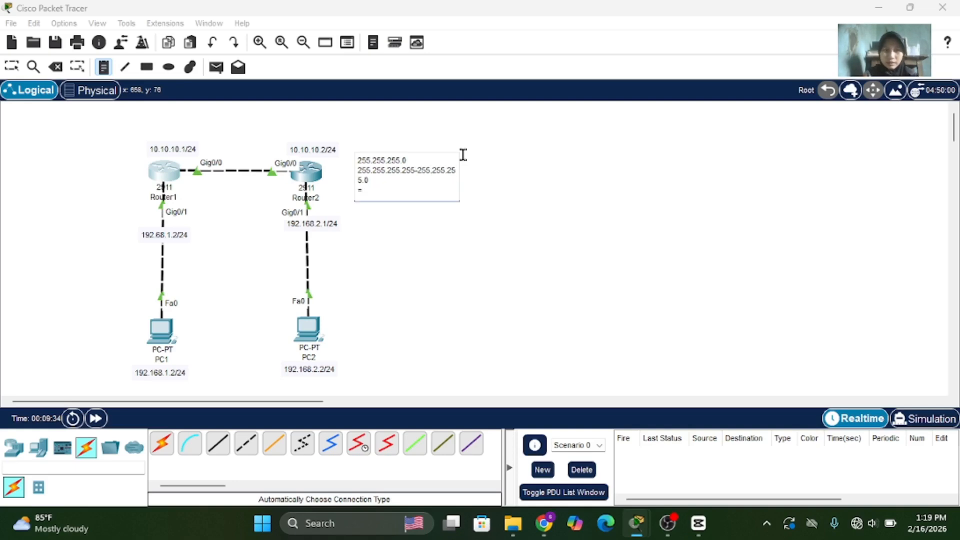
pyautogui.write('0.0.0.')
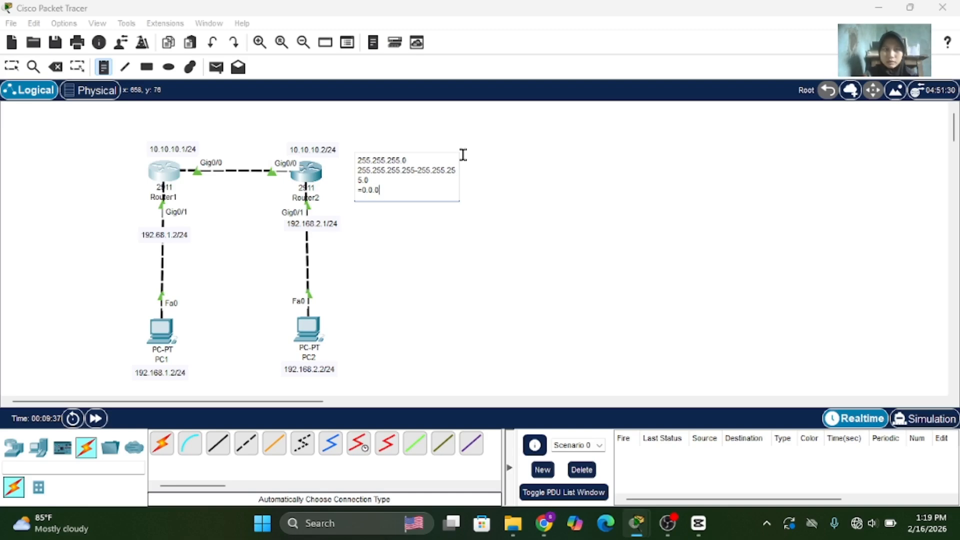
pyautogui.write('255')
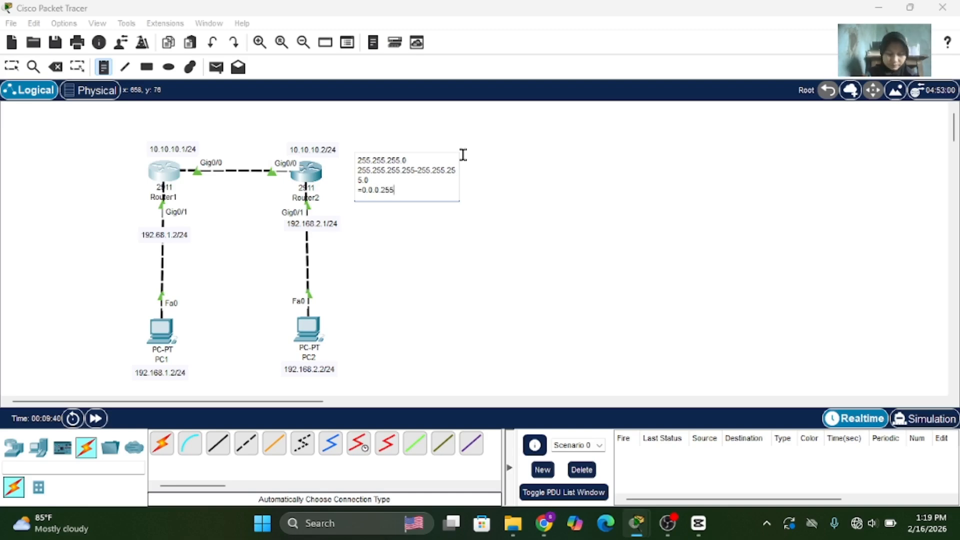
pyautogui.click(14, 68)
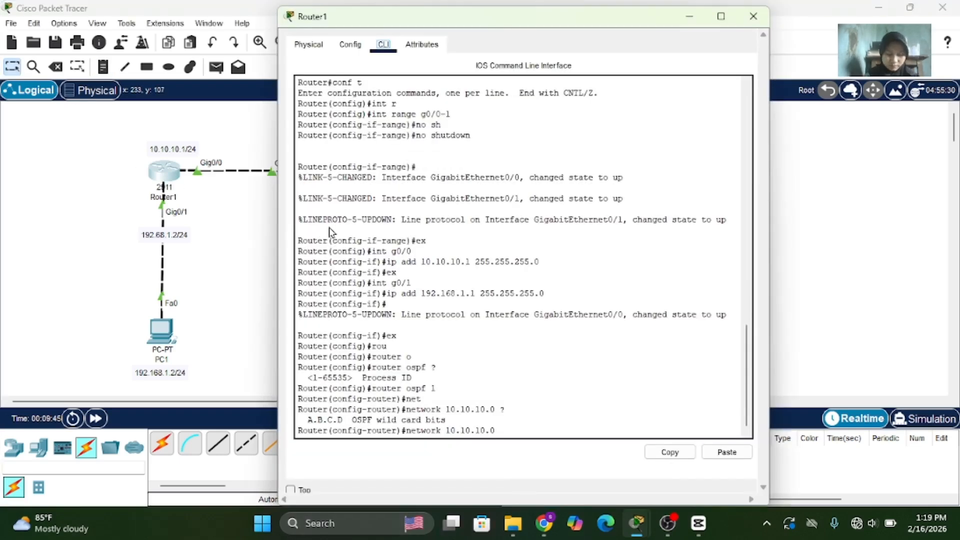
# - Reopen Router1's command line, add wildcard mask 0.0.0.255 to the pending 10.10.10.0 network statement, and query the command help
pyautogui.click(164, 173)
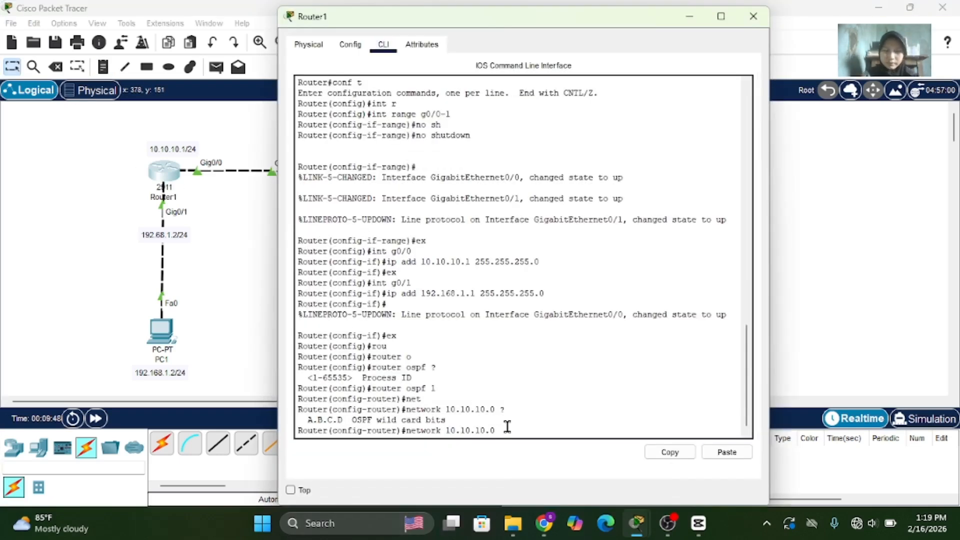
pyautogui.write('0.0.0')
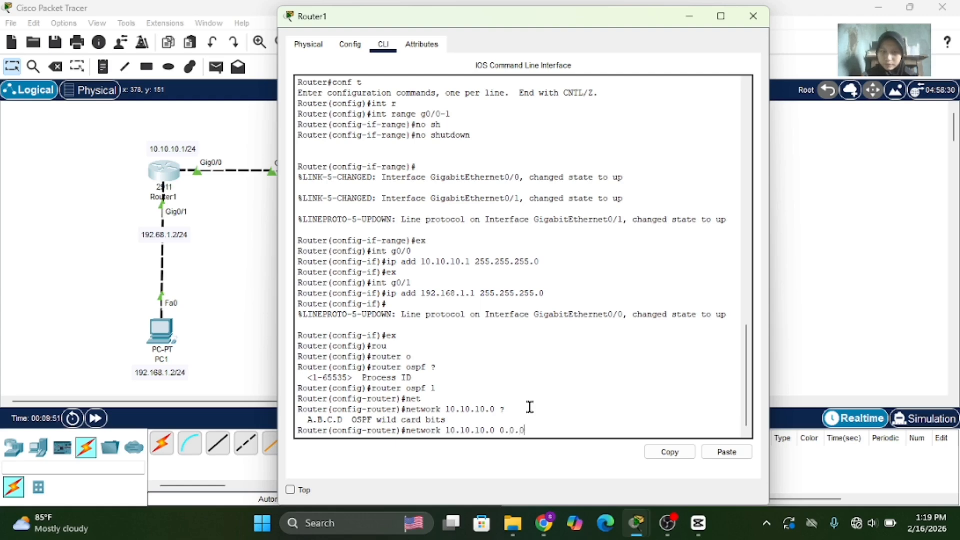
pyautogui.write('.255')
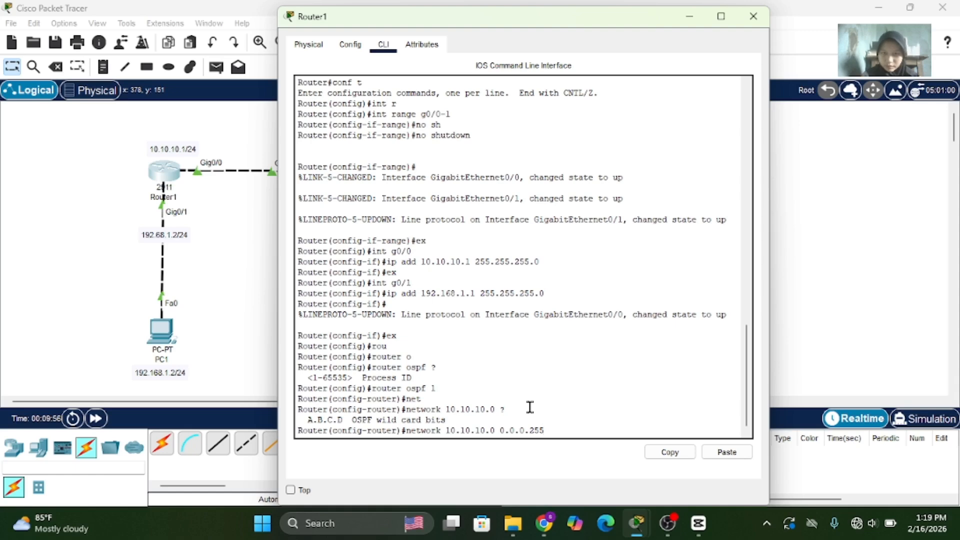
pyautogui.write('?')
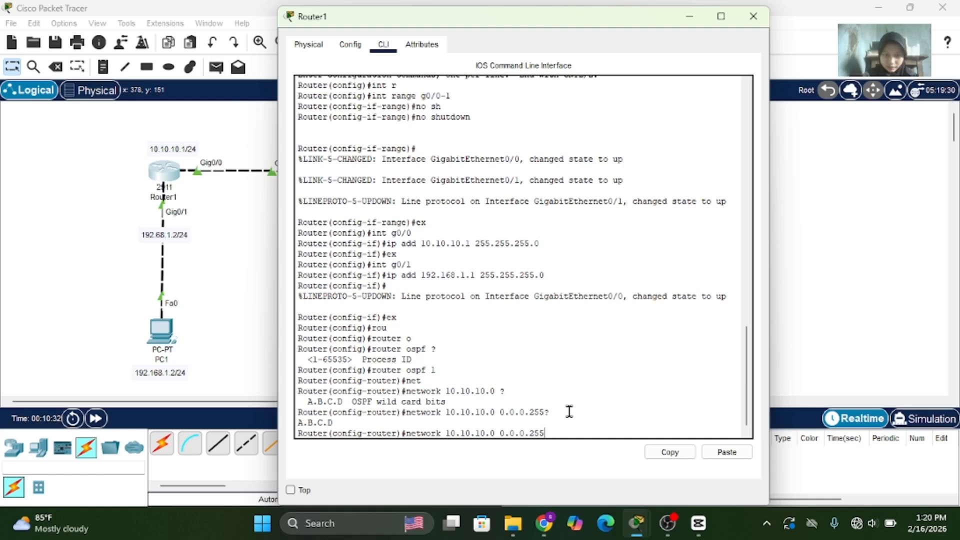
# - Look up the allowed OSPF area IDs and complete Router1's 10.10.10.0 network statement with area 0
pyautogui.write(' area')
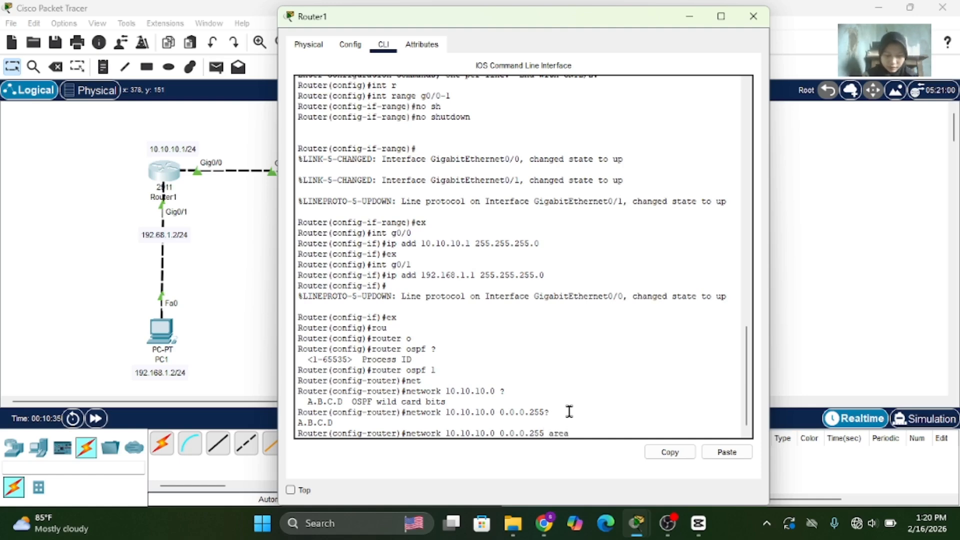
pyautogui.write('?')
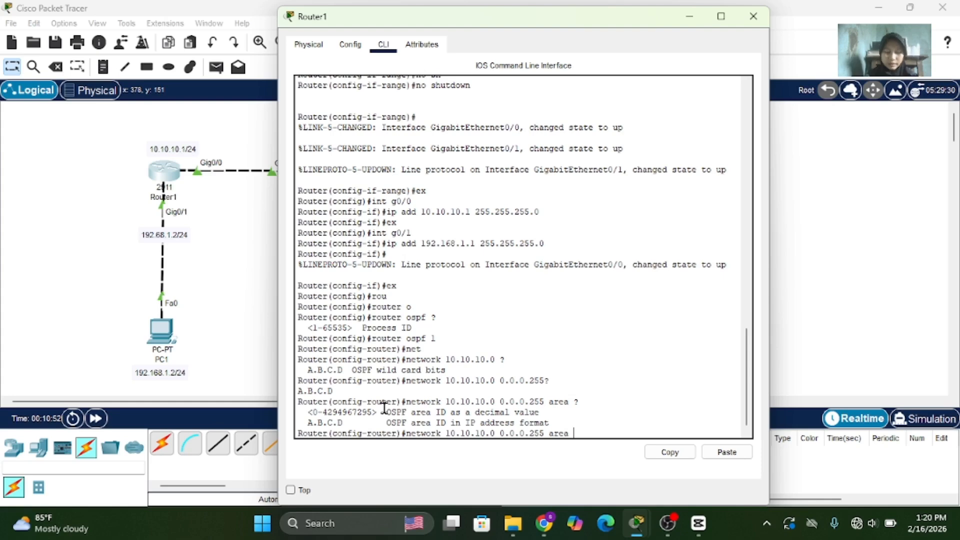
pyautogui.write('0')
pyautogui.press('Return')
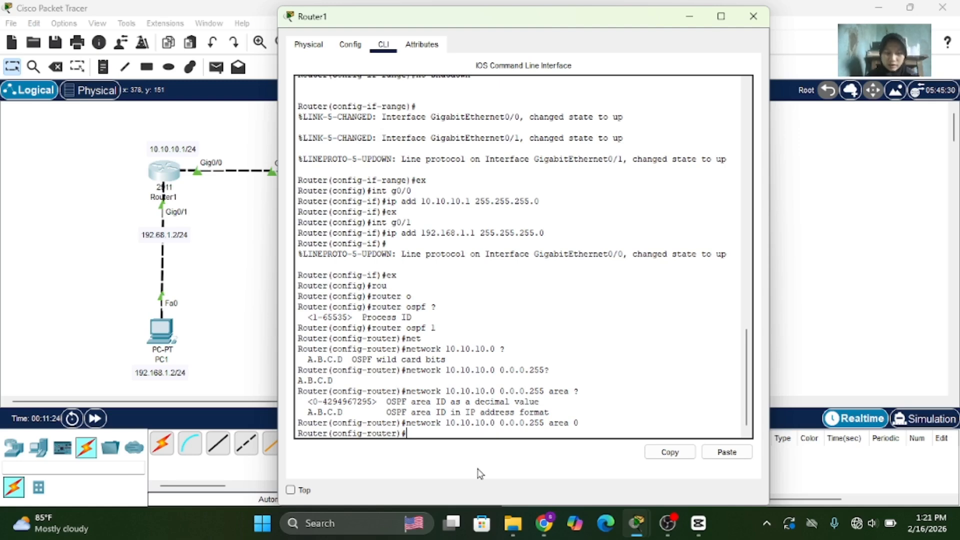
# - Advertise network 192.168.1.0 with wildcard mask 0.0.0.255 in OSPF area 0 on Router1, and close the router's window
pyautogui.write('net')
pyautogui.press('Tab')
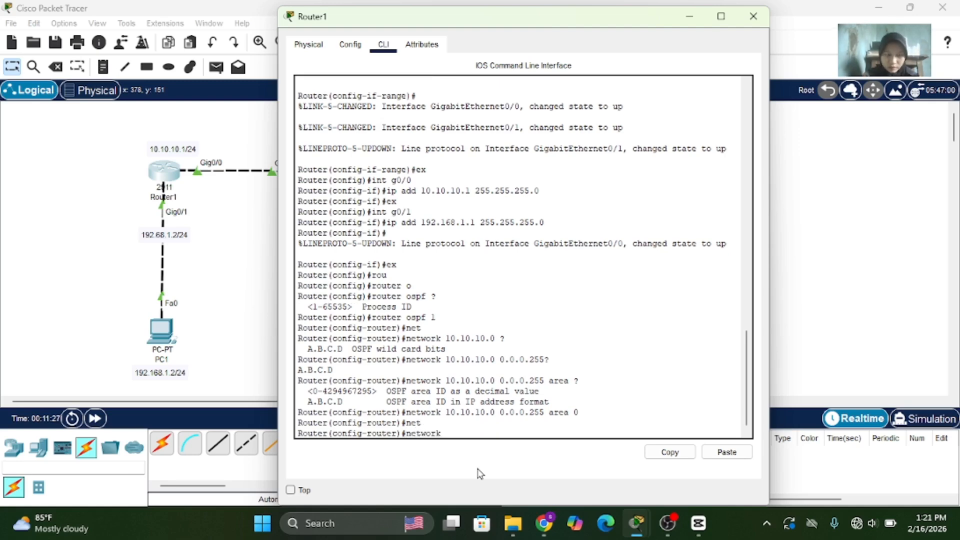
pyautogui.write('192.1')
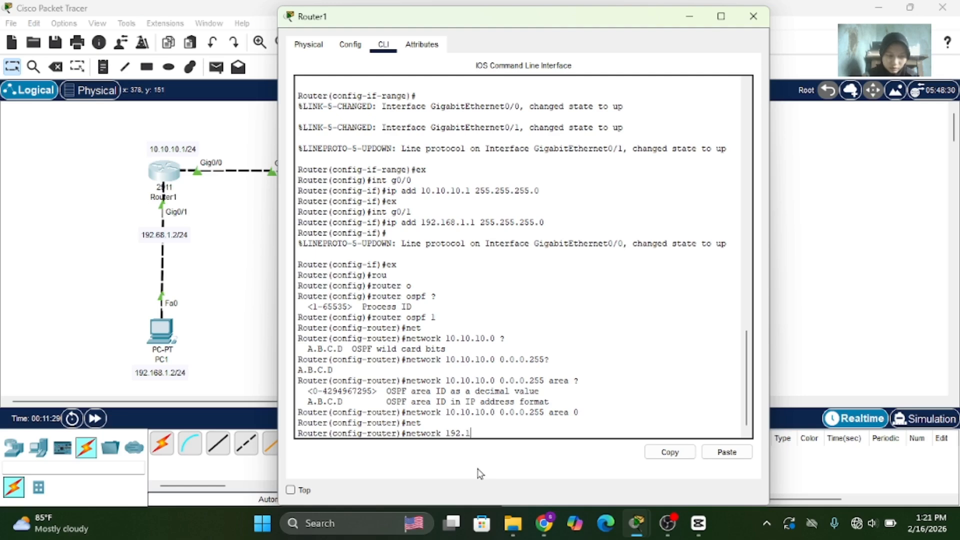
pyautogui.write('68.1.0')
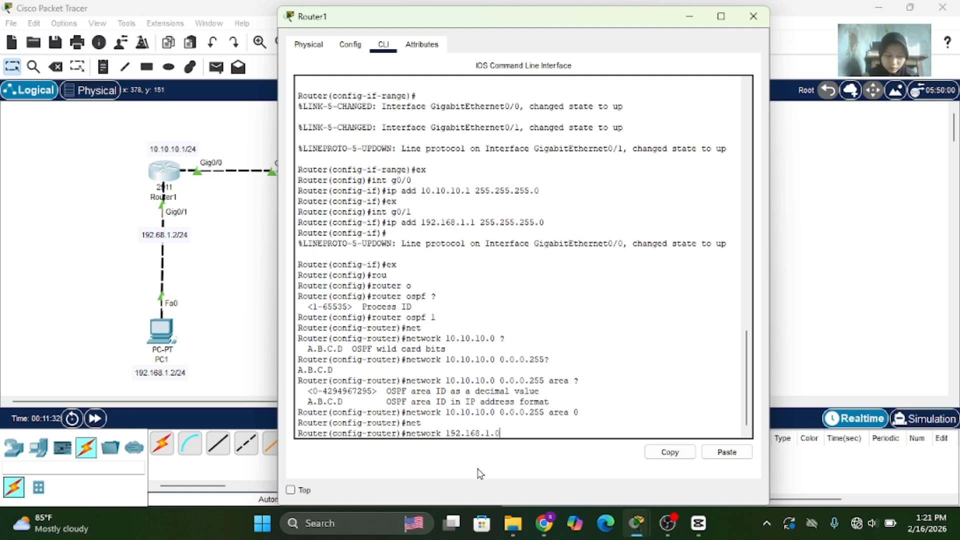
pyautogui.write(' 0.0.0.255')
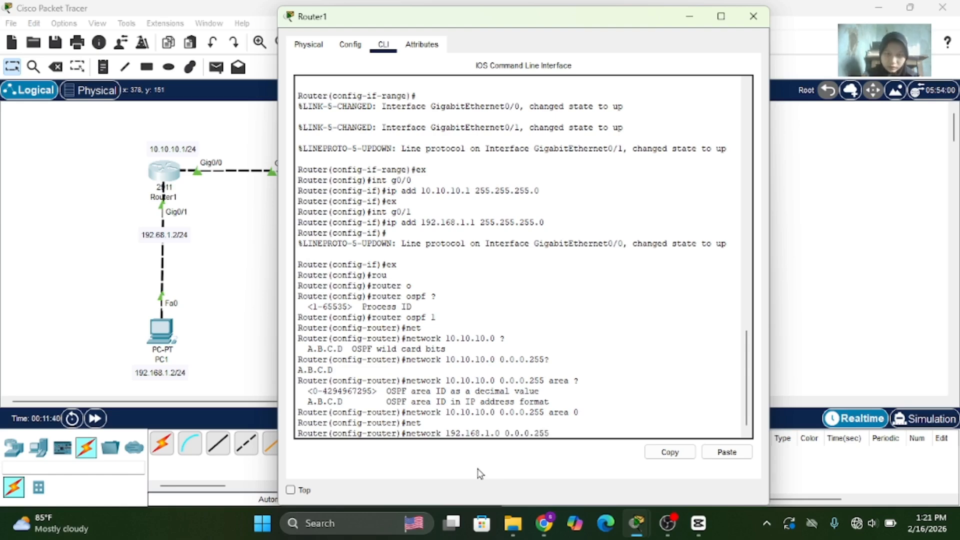
pyautogui.write(' area 0')
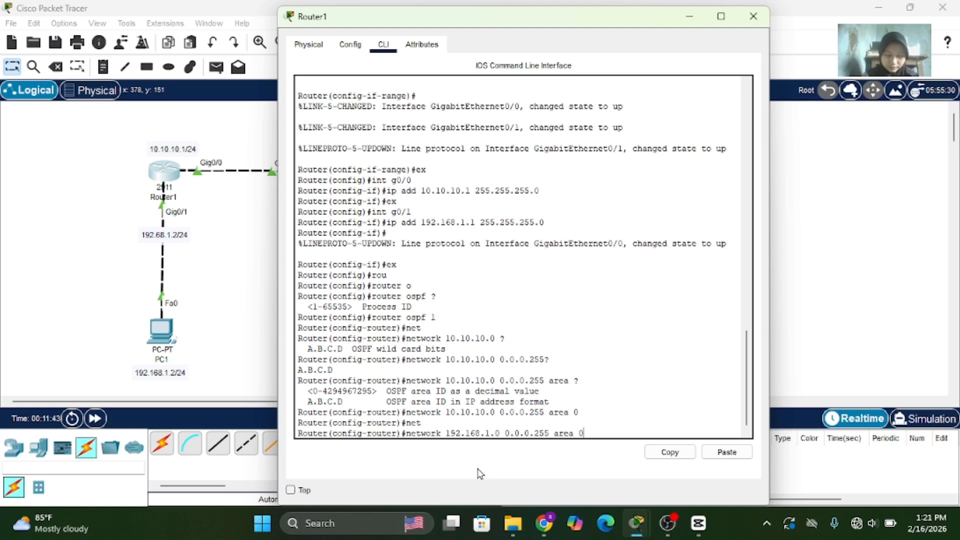
pyautogui.press('Return')
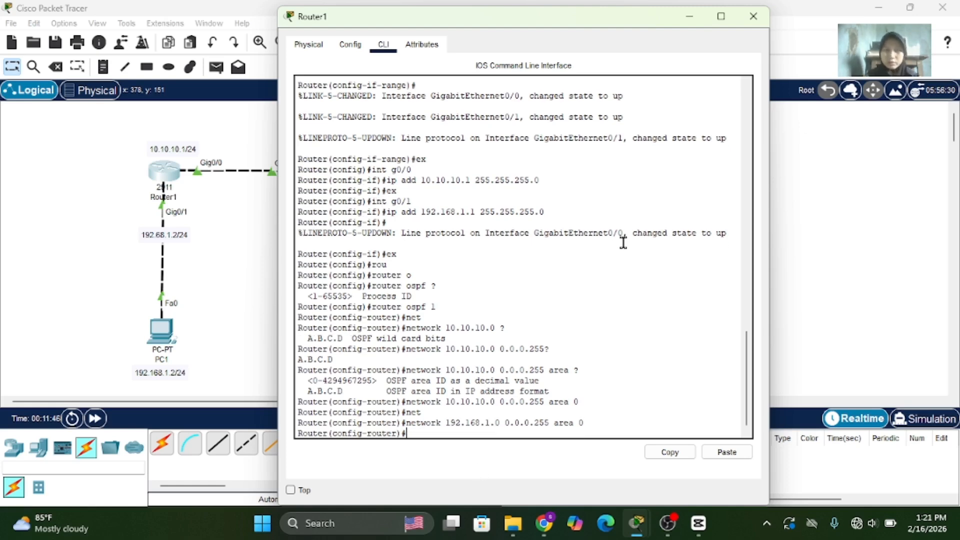
pyautogui.click(754, 16)
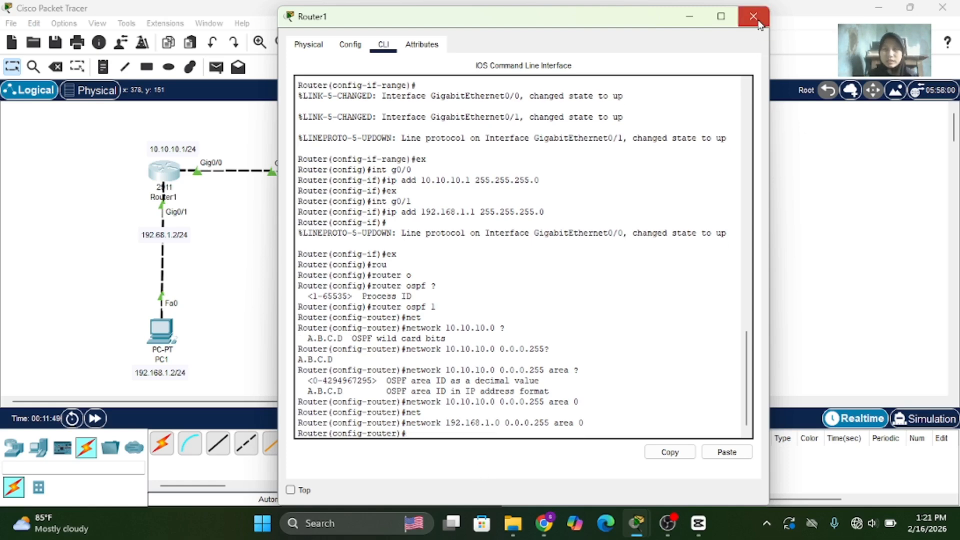
# - Open Router2's command line and exit interface g0/1 to global configuration mode
pyautogui.click(310, 173)
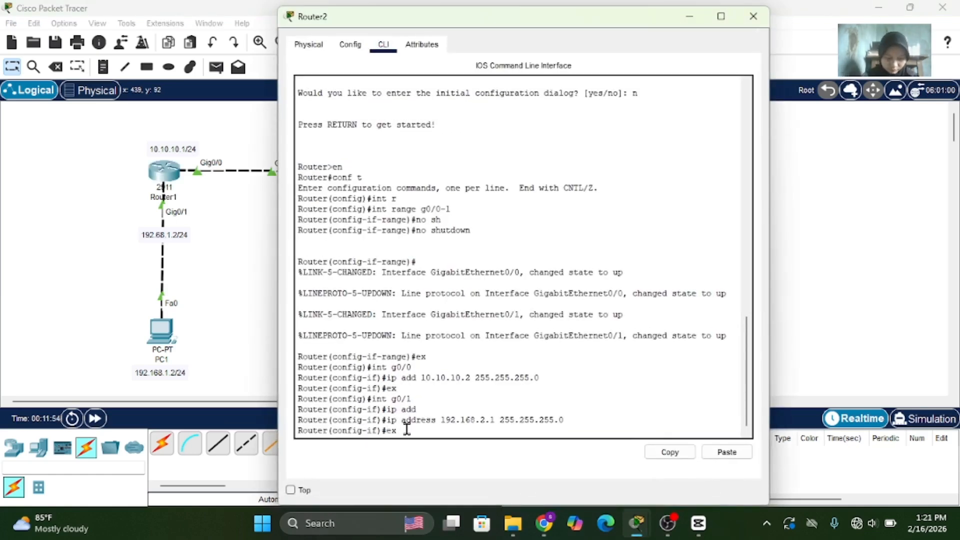
pyautogui.write('ex')
pyautogui.press('Return')
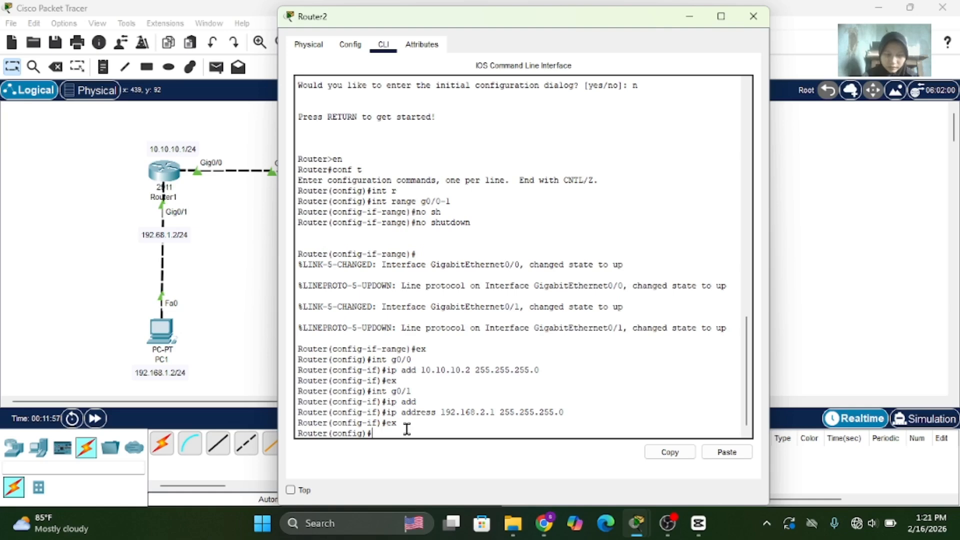
# - Start OSPF process 2 on Router2, querying the allowed process ID range before submitting the command
pyautogui.write('ro')
pyautogui.press('Return')
pyautogui.write('router o')
pyautogui.press('Return')
pyautogui.write('router ospf 2')
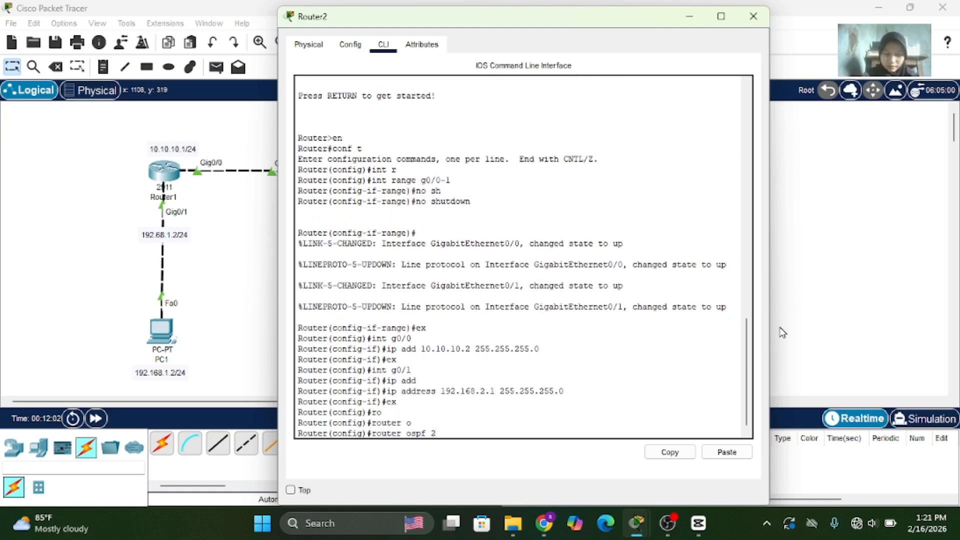
pyautogui.write('?')
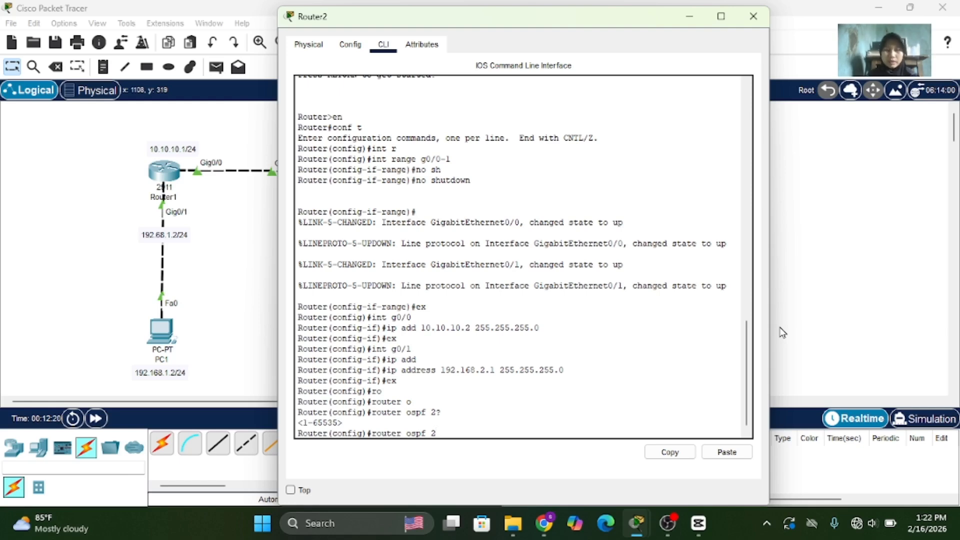
pyautogui.press('Return')
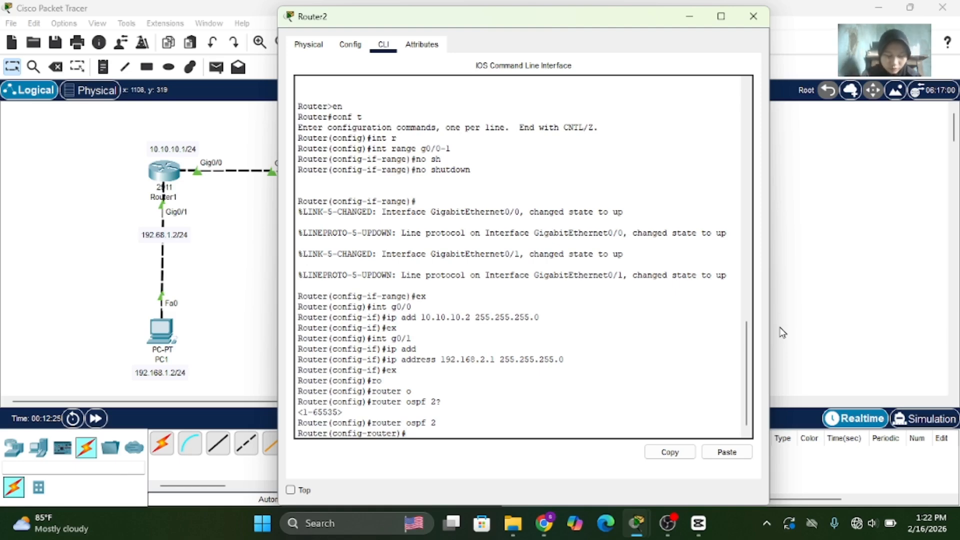
# - Advertise network 10.10.10.0 with wildcard mask 0.0.0.255 in OSPF area 0 on Router2
pyautogui.write('n')
pyautogui.press('Tab')
pyautogui.write('et')
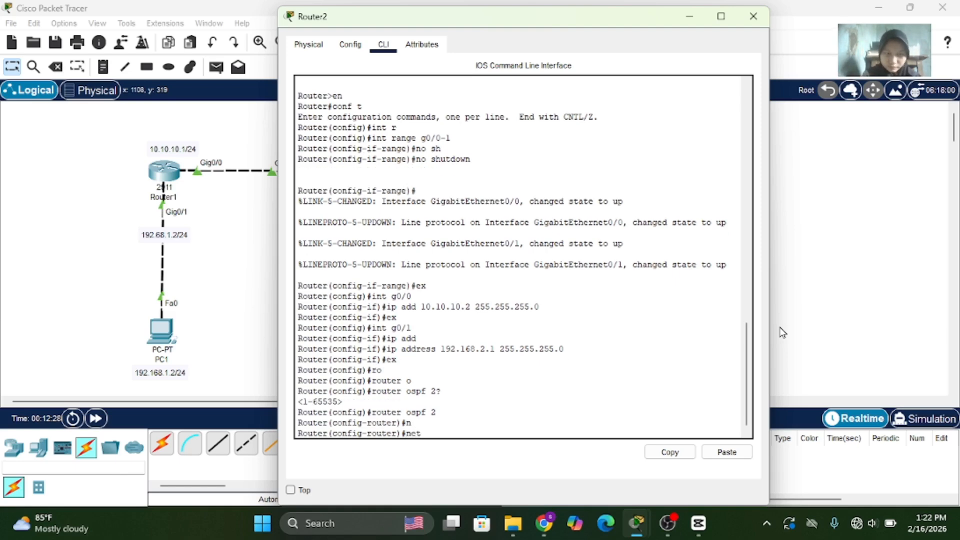
pyautogui.press('Tab')
pyautogui.write('10')
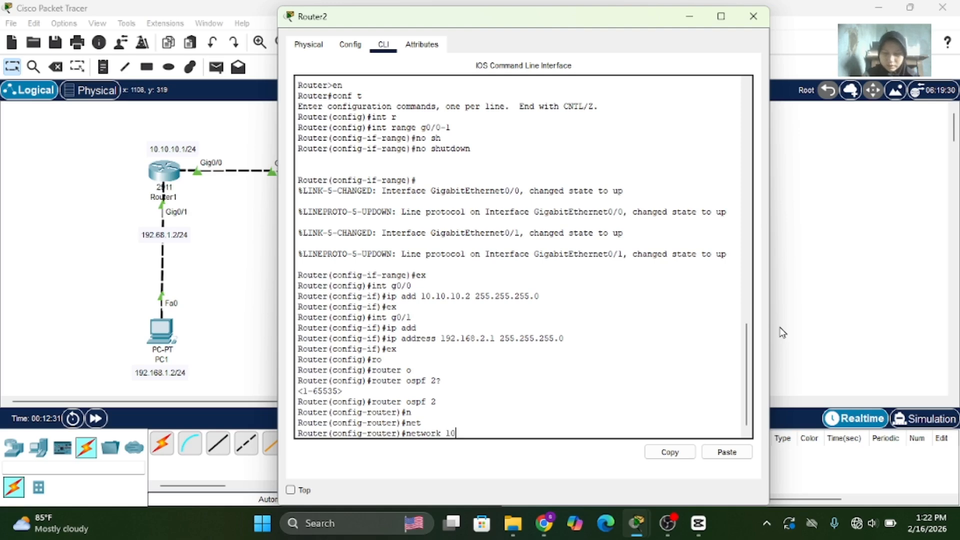
pyautogui.write('.10.10.0 ')
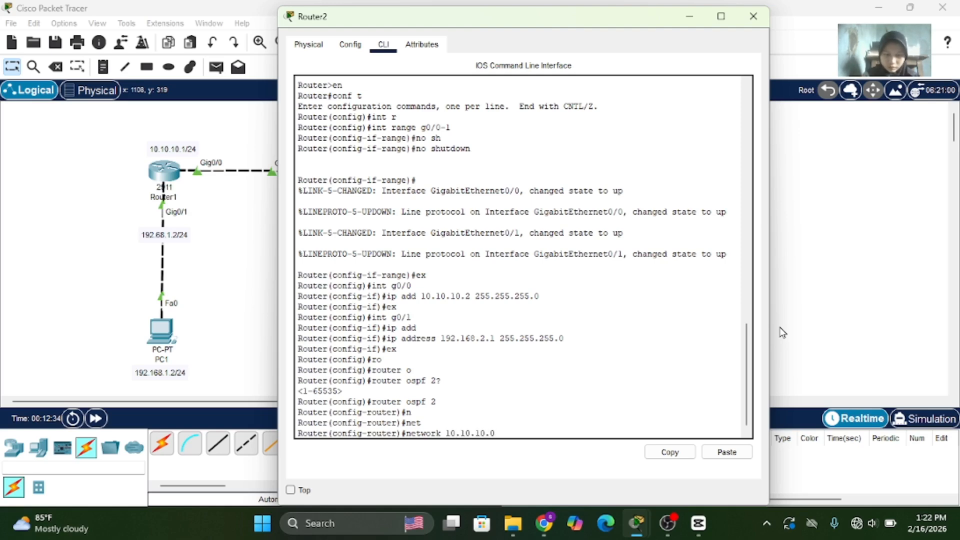
pyautogui.write('0.0.0.')
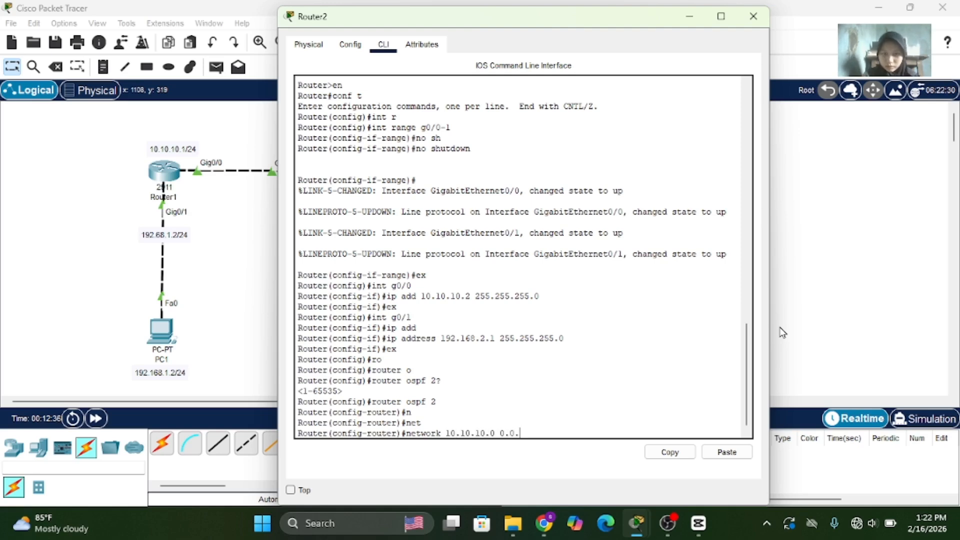
pyautogui.write('255 area 0')
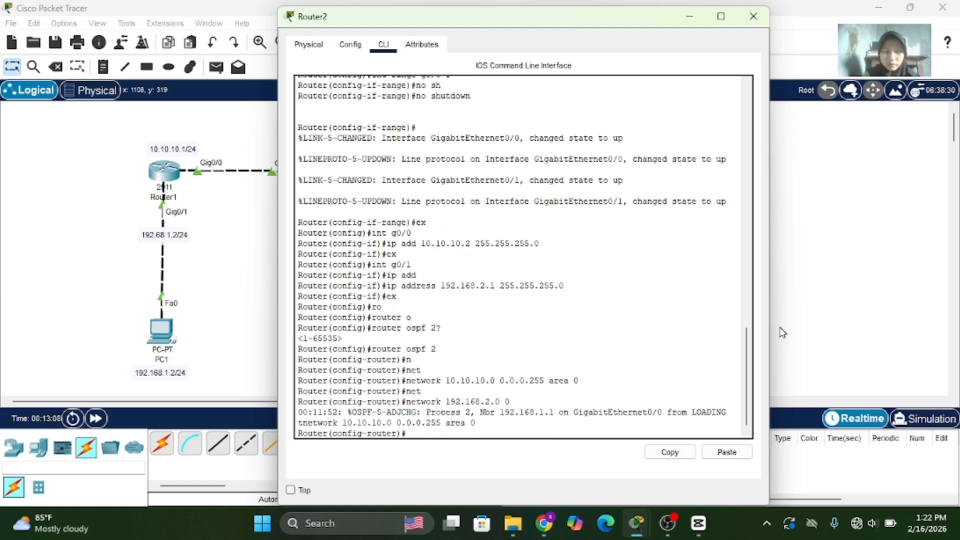
# - Advertise network 192.168.2.0 with wildcard mask 0.0.0.255 in OSPF area 0 on Router2
pyautogui.write('t')
pyautogui.press('Tab')
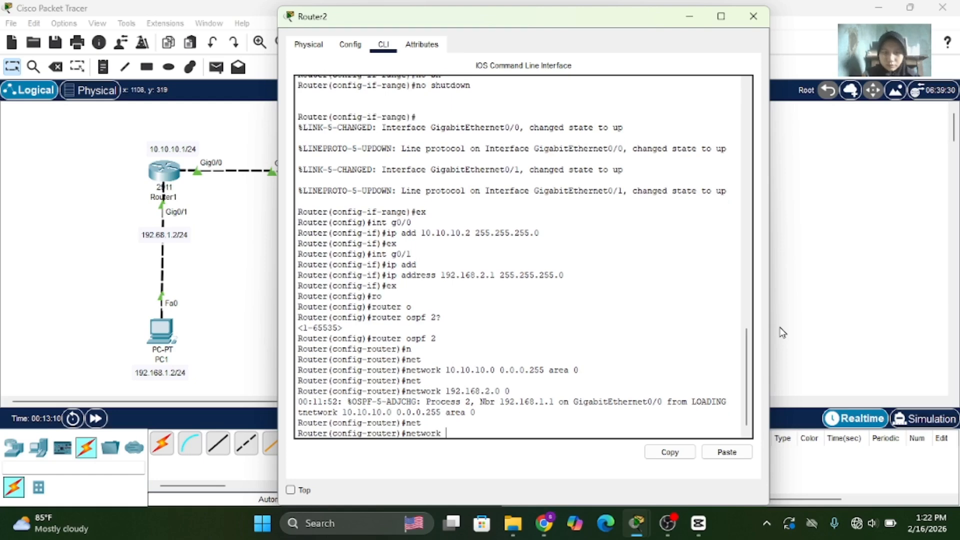
pyautogui.write('192.168.2.0 ')
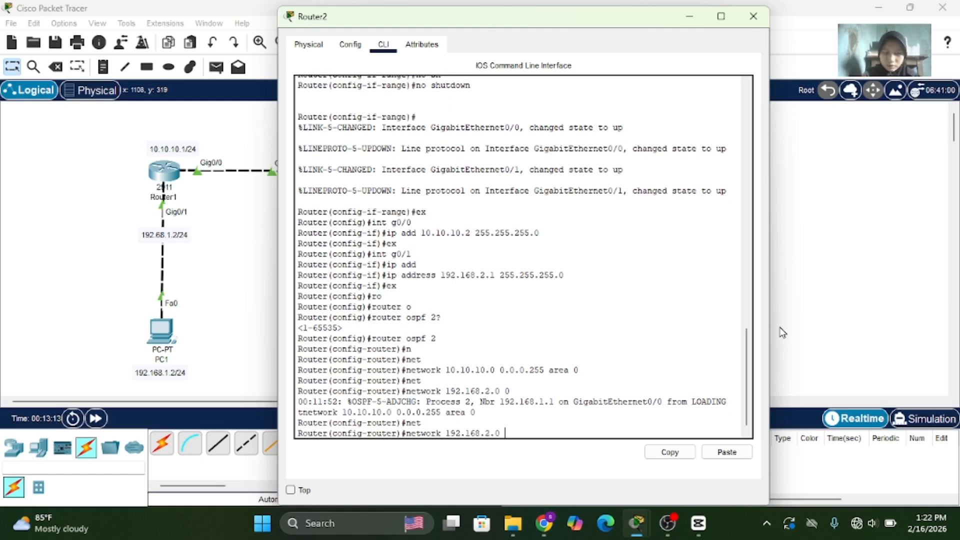
pyautogui.write('0.0.0.255 area 0')
pyautogui.press('Return')
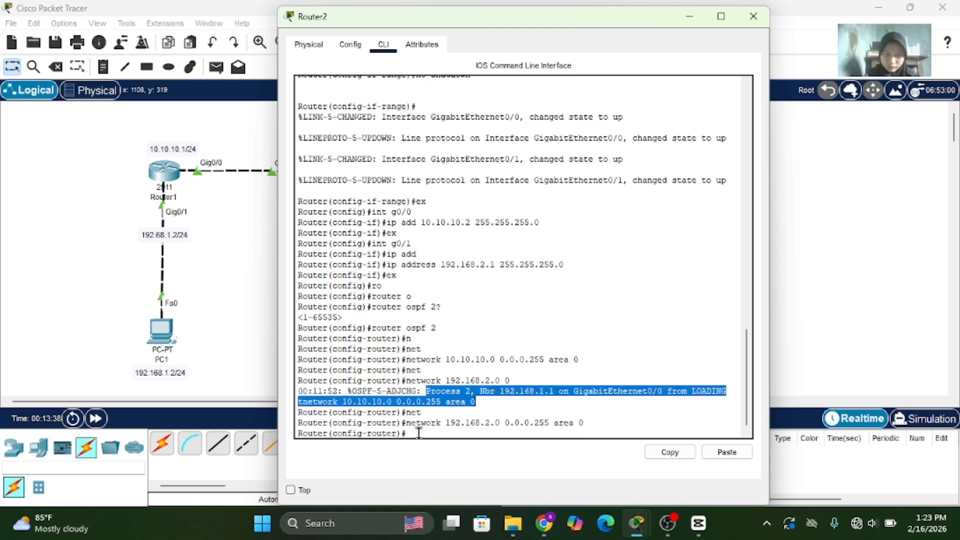
# - Exit Router2's OSPF configuration mode, examine its OSPF neighbor table with do show ip ospf neighbor, and close the router's window
pyautogui.write('ex')
pyautogui.press('Return')
pyautogui.write('do')
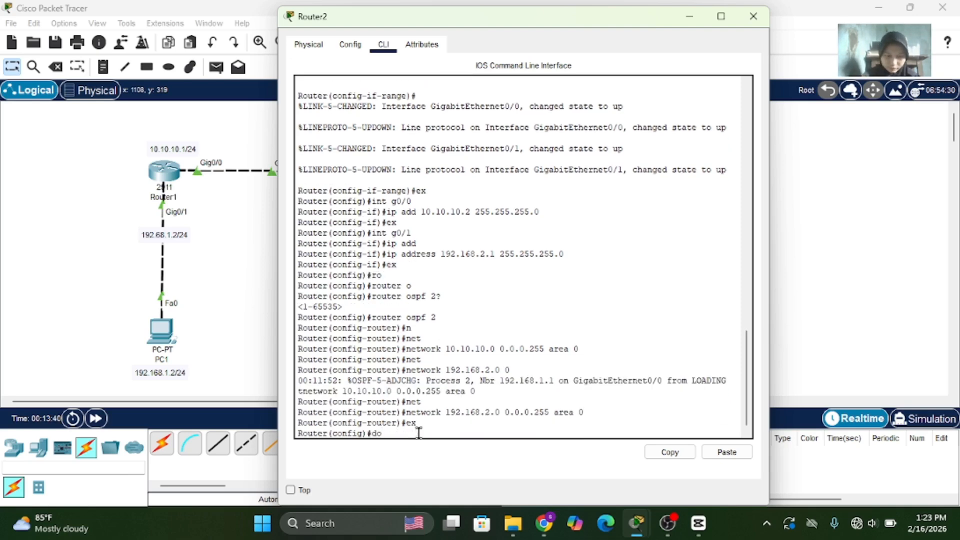
pyautogui.write(' show ')
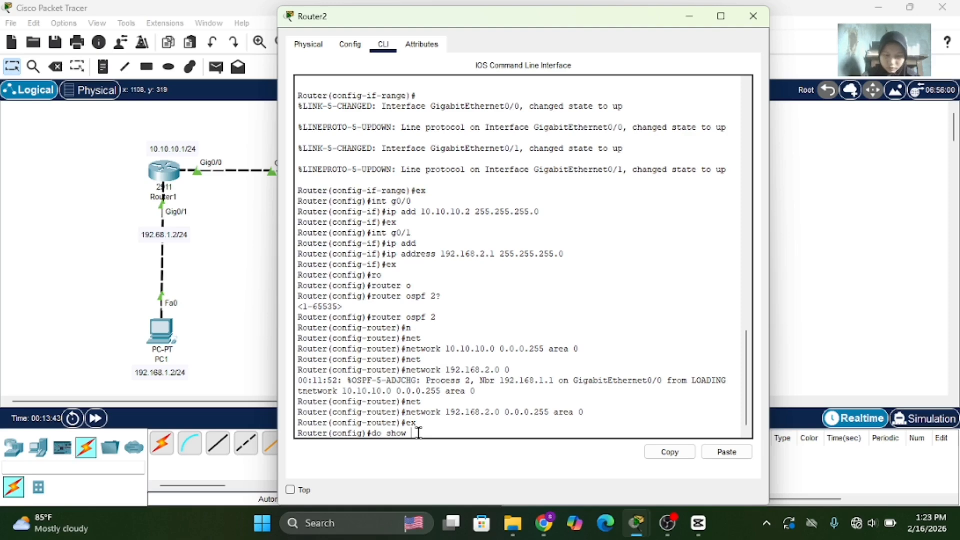
pyautogui.write('ip c')
pyautogui.write('spf neigh')
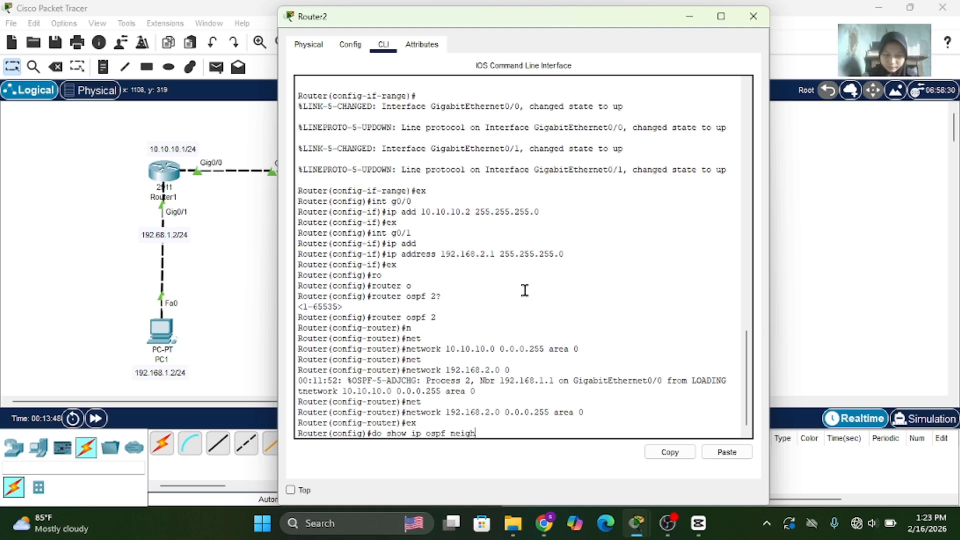
pyautogui.write('bor')
pyautogui.press('Return')
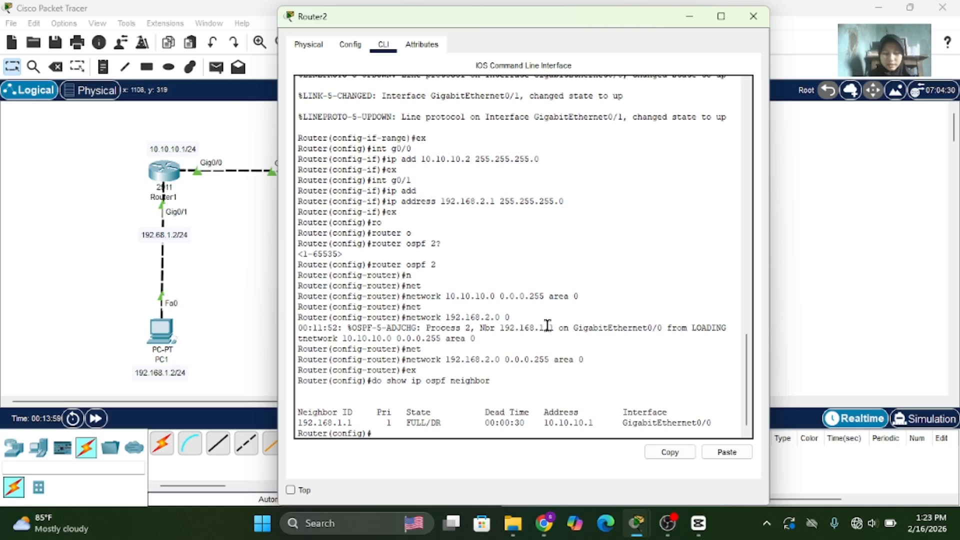
pyautogui.moveTo(302, 423); pyautogui.dragTo(353, 422)
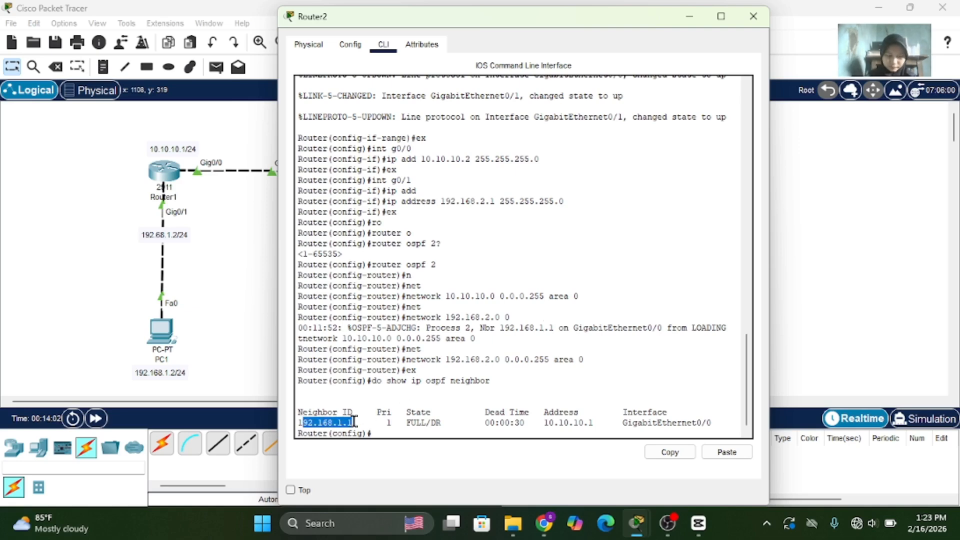
pyautogui.click(753, 16)
# - Open Router1's command line, exit OSPF configuration mode and display its OSPF neighbor table with do show ip ospf neighbor
pyautogui.click(165, 173)
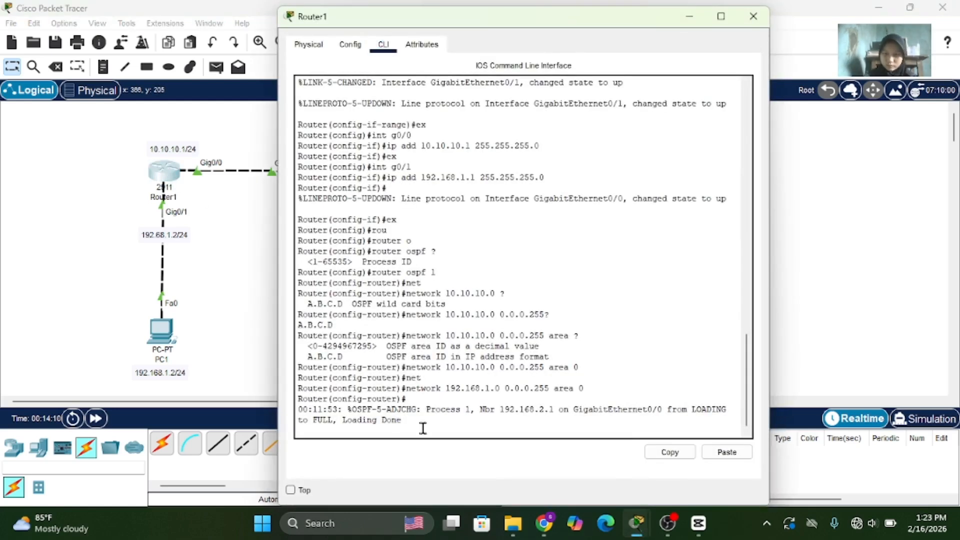
pyautogui.press('Return')
pyautogui.write('ex')
pyautogui.press('Return')
pyautogui.write('d')
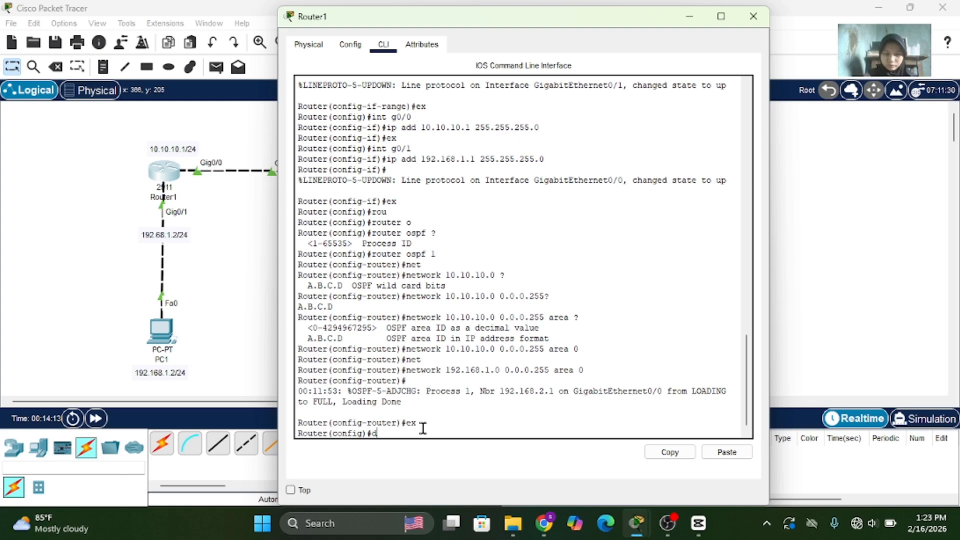
pyautogui.write('o show ip o')
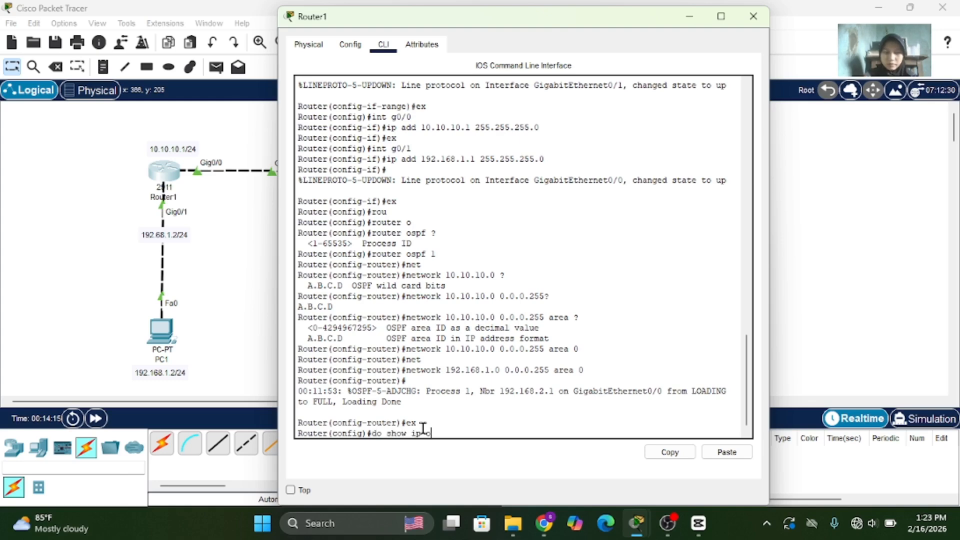
pyautogui.write('spf neig')
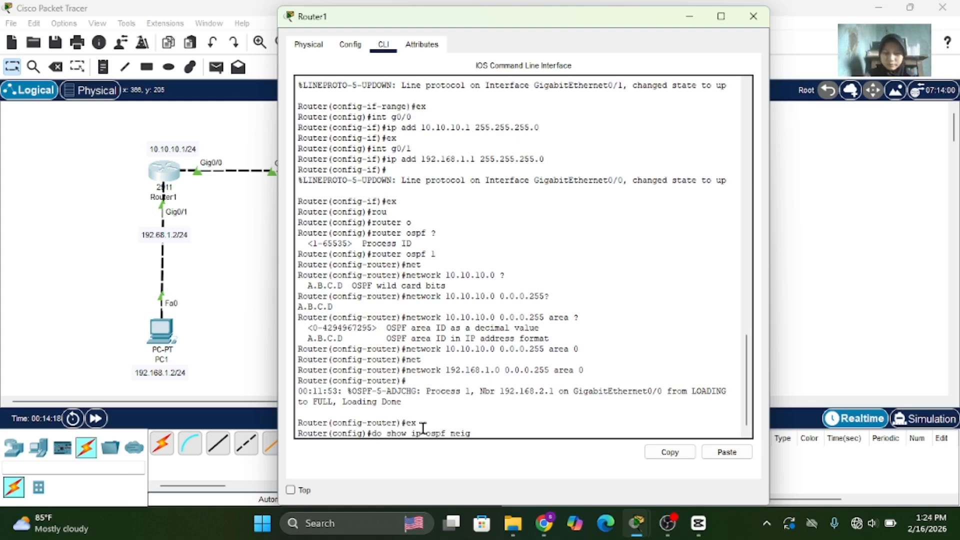
pyautogui.write('hbor')
pyautogui.press('Return')
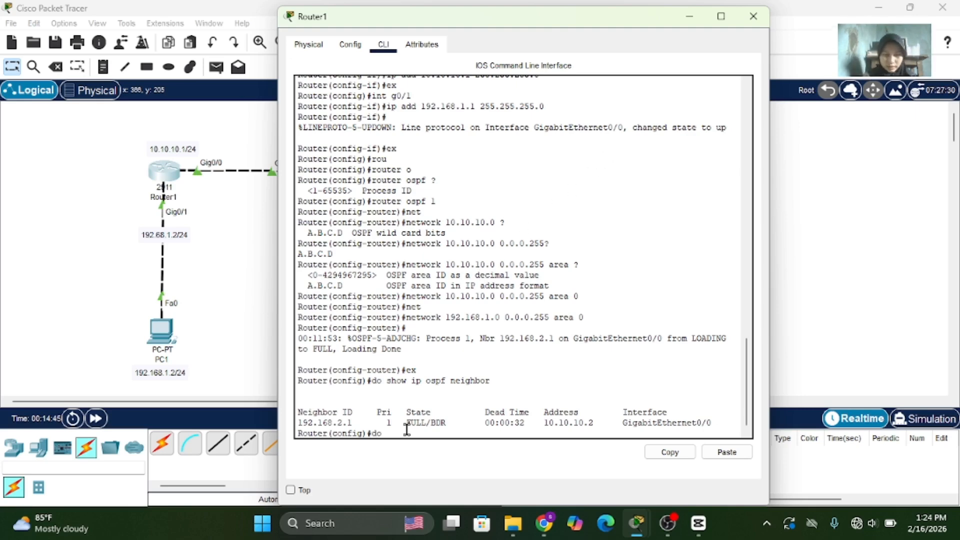
# - Display Router1's routing table with do show ip route, and close the router's window
pyautogui.write('show ip rou')
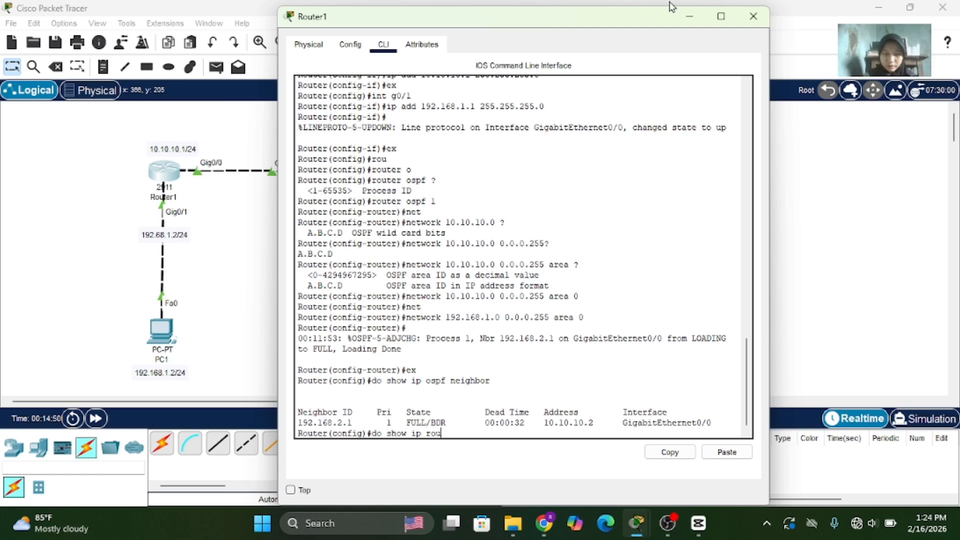
pyautogui.write('te')
pyautogui.press('Return')
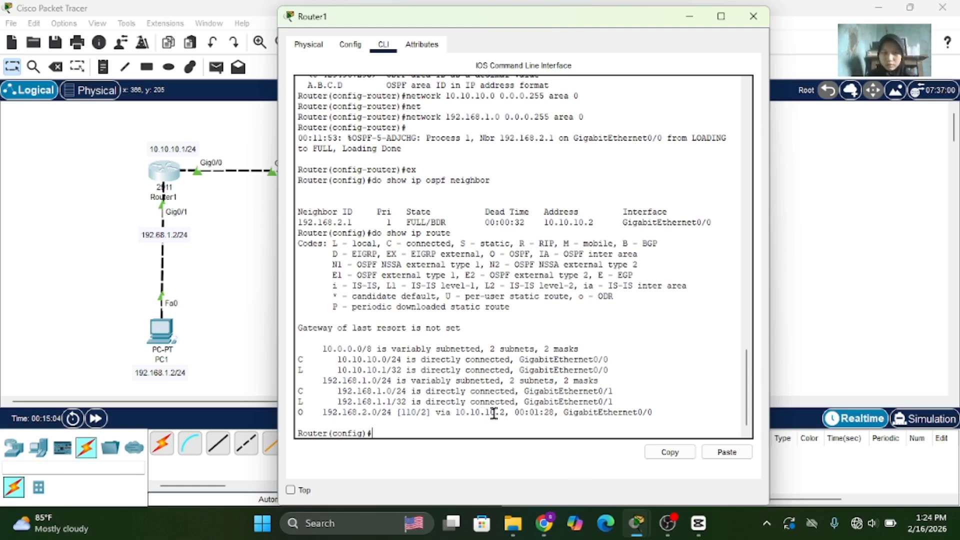
pyautogui.click(753, 16)
# - Test connectivity by sending a simple PDU from PC1 to PC2 twice
pyautogui.click(216, 67)
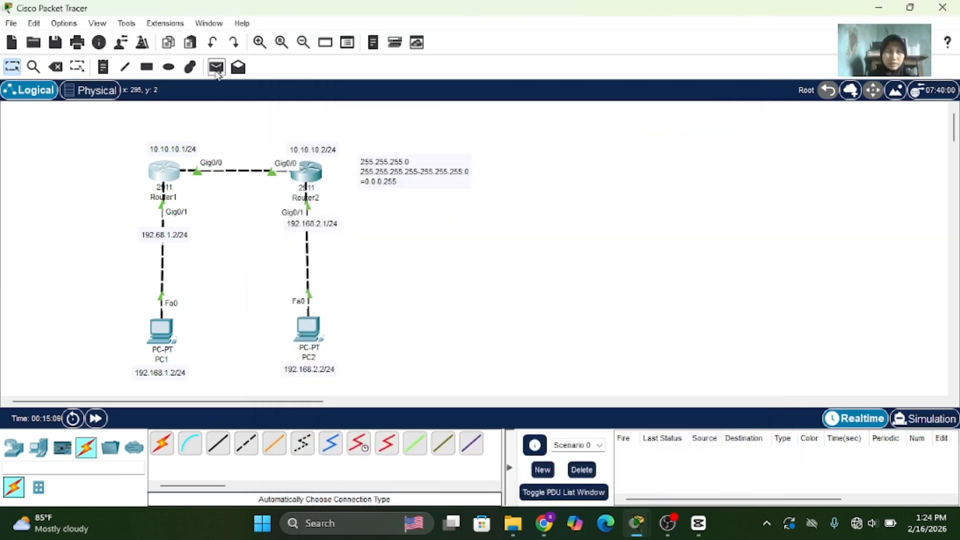
pyautogui.click(161, 329)
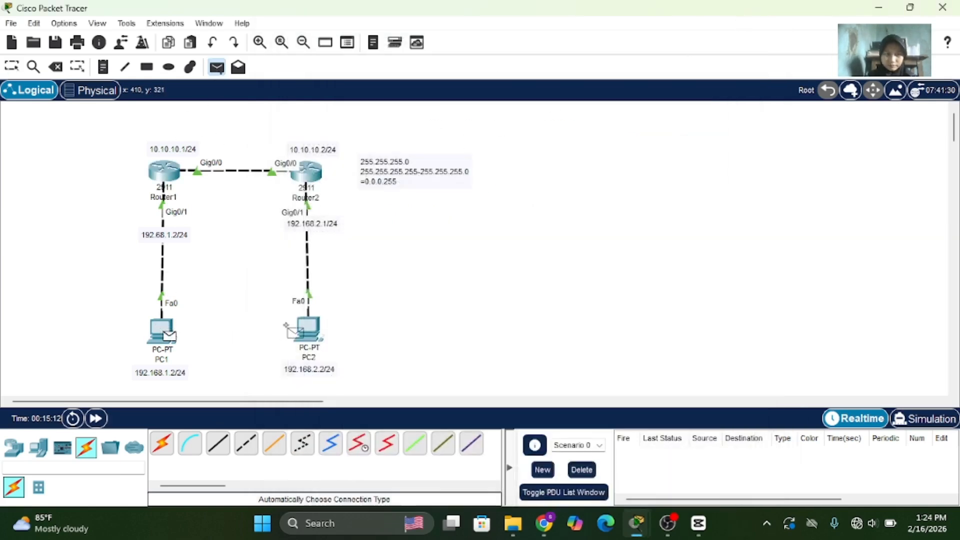
pyautogui.click(309, 328)
pyautogui.click(216, 67)
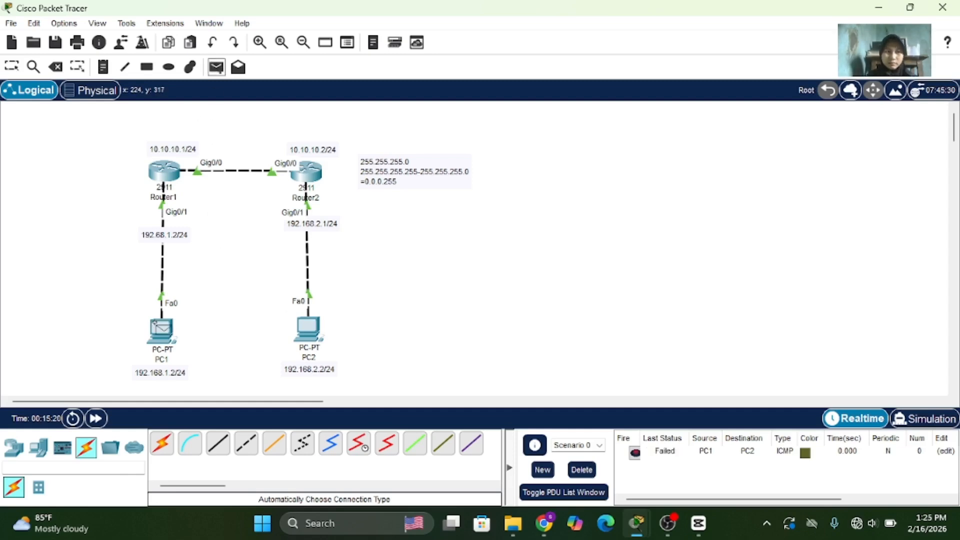
pyautogui.click(161, 329)
pyautogui.click(309, 326)
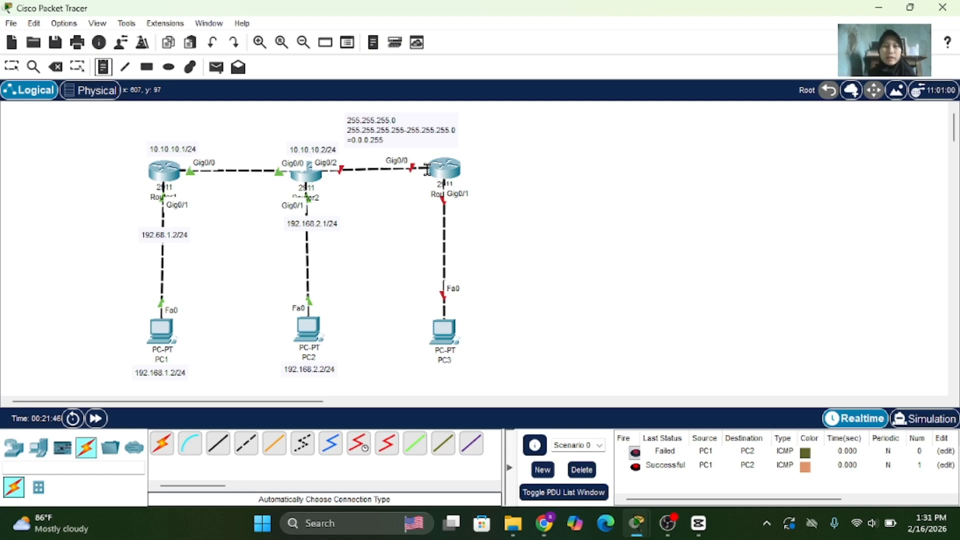
# - Label the link between Router2 and the third router with 20.20.20.1/24 at Router2's Gig0/2 and 20.20.20.2/24 at the third router's Gig0/0
pyautogui.click(328, 180)
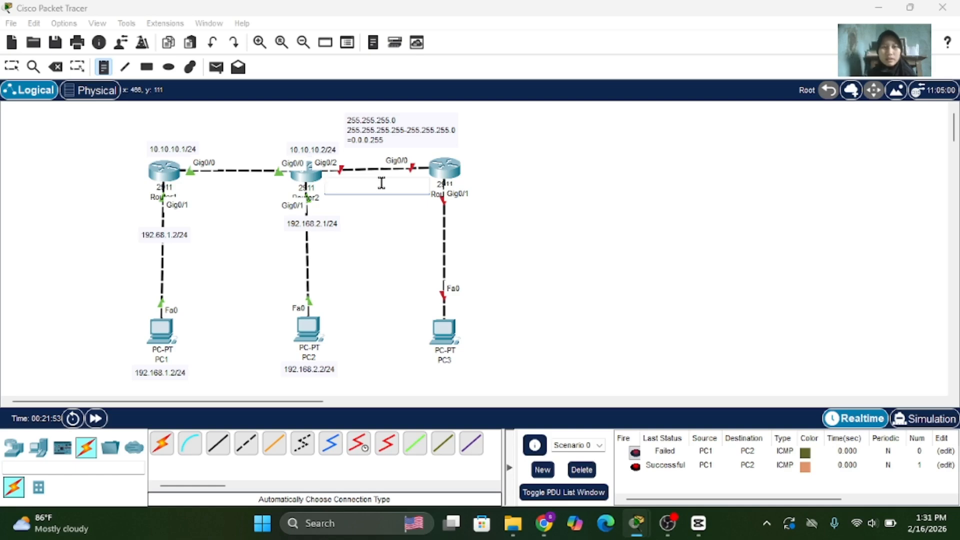
pyautogui.write('2')
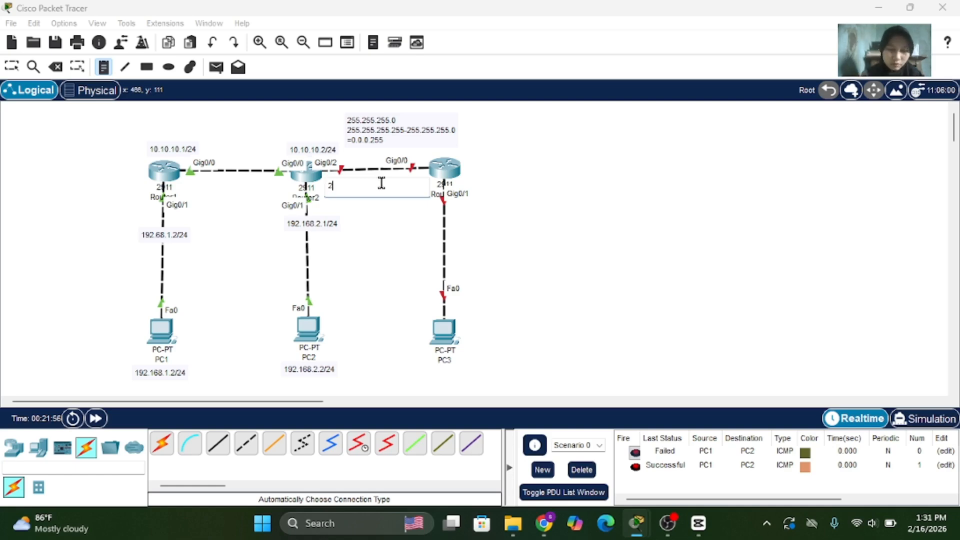
pyautogui.write('0.20.20.')
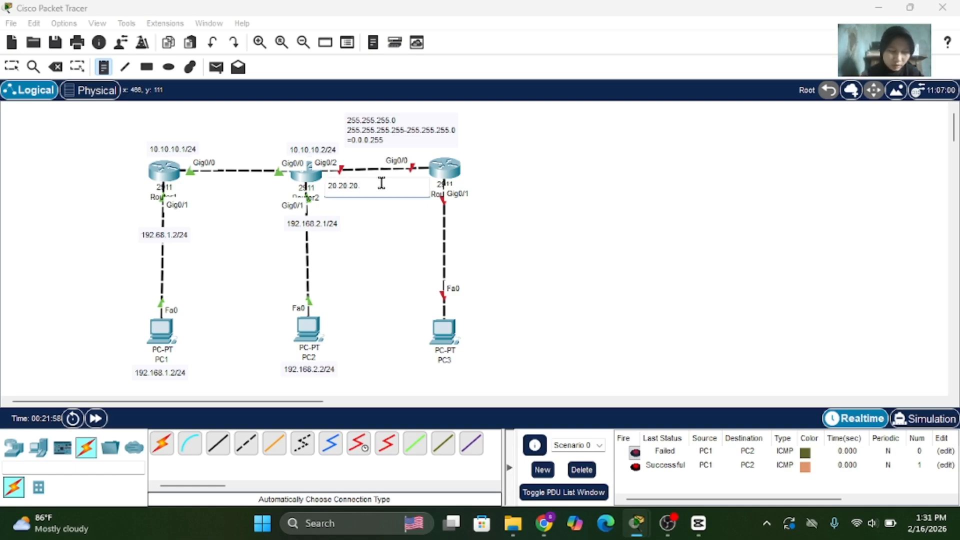
pyautogui.write('1/24')
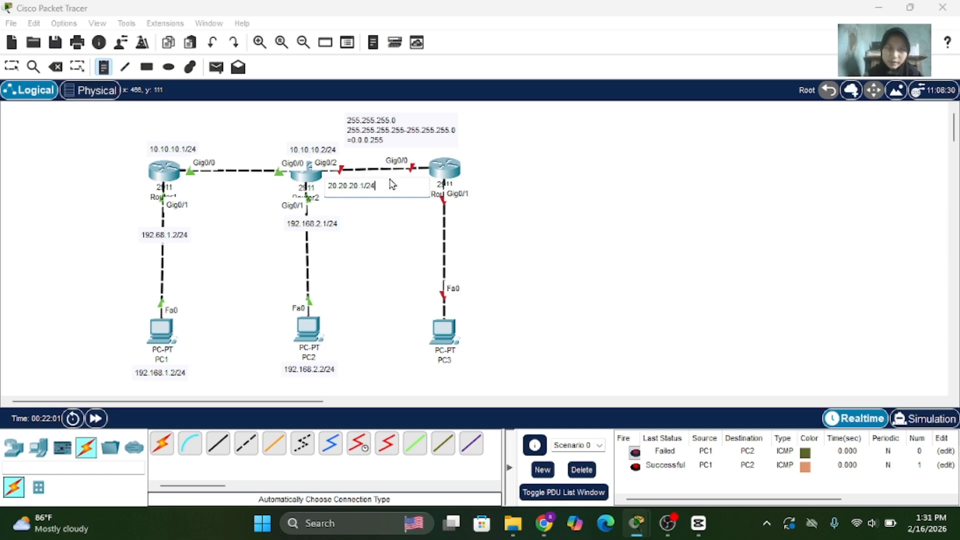
pyautogui.click(413, 158)
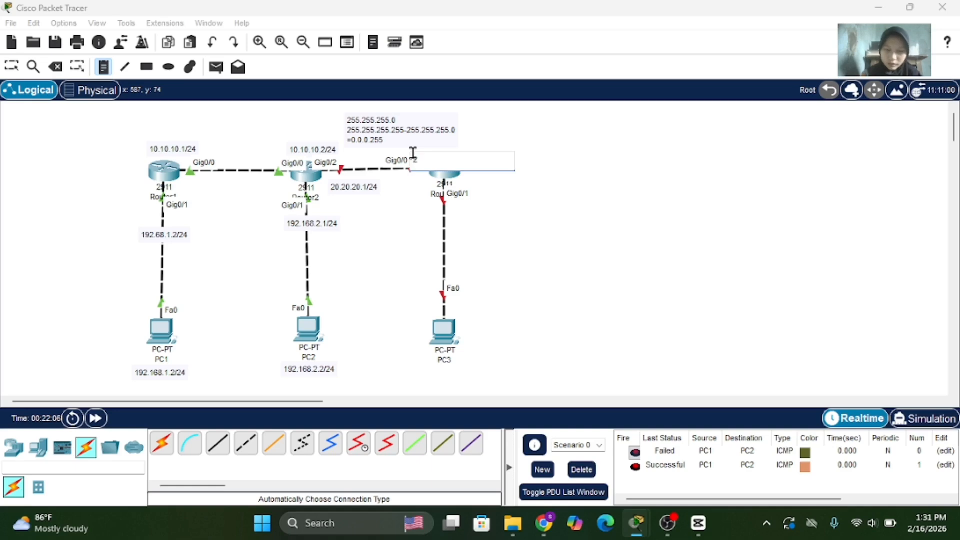
pyautogui.write('20.20.20.2')
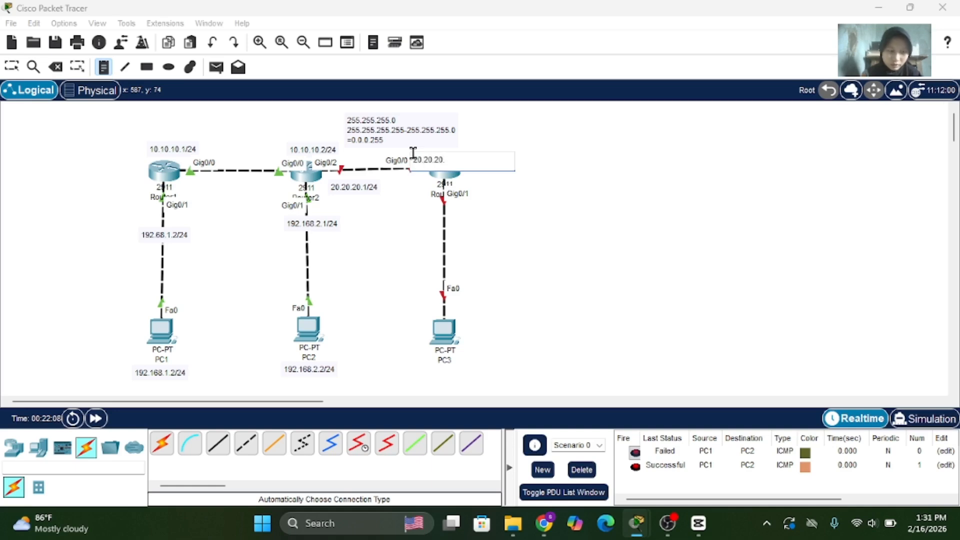
pyautogui.write('/24')
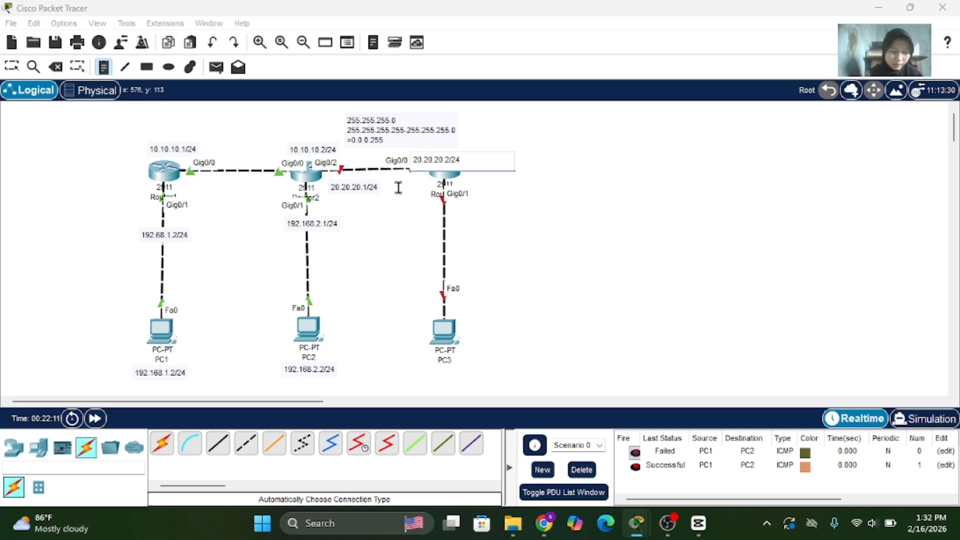
# - Add the label 192.168.3.1/24 below the third router's Gig0/1 interface on the link to PC3
pyautogui.click(429, 226)
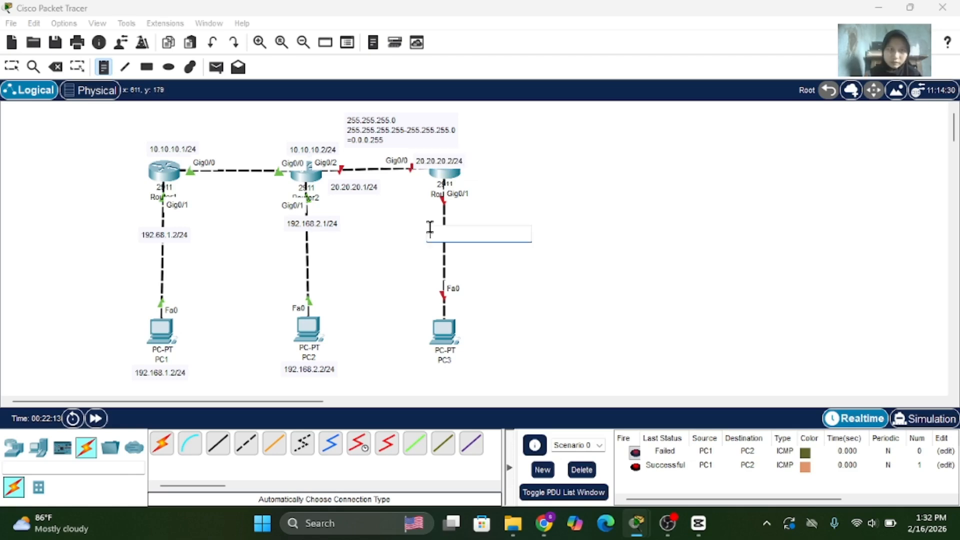
pyautogui.write('192.168')
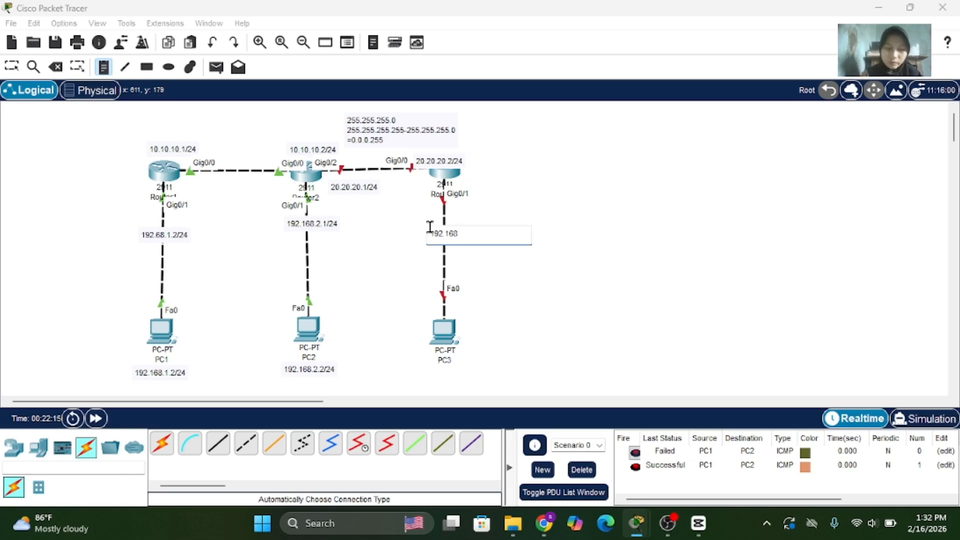
pyautogui.write('.3.1/')
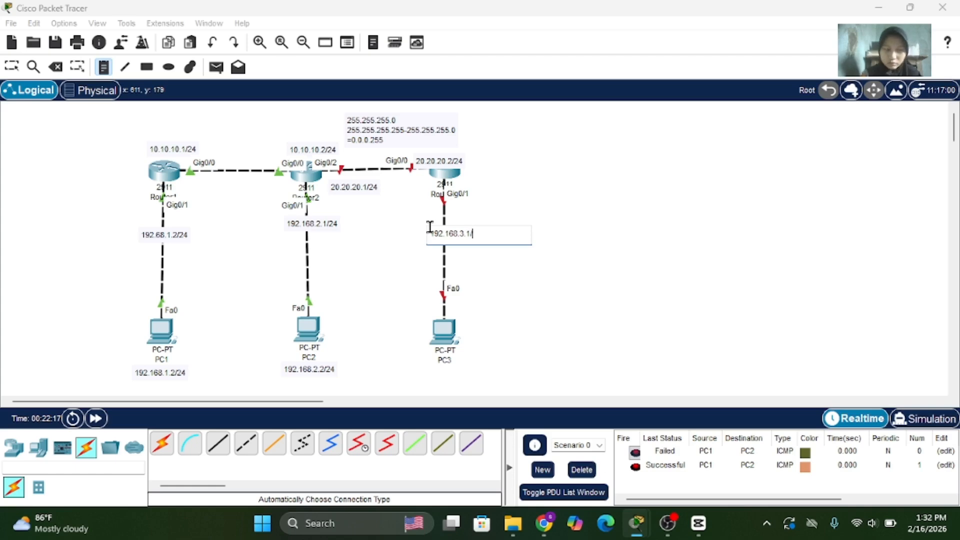
pyautogui.write('24')
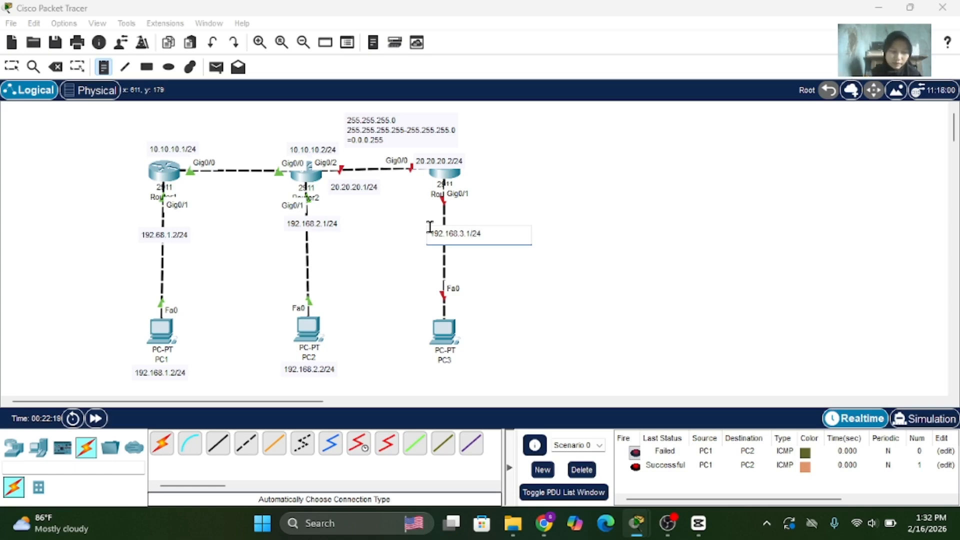
# - Add the label 192.168.3.2/24 below PC3 and return to the selection tool
pyautogui.click(426, 369)
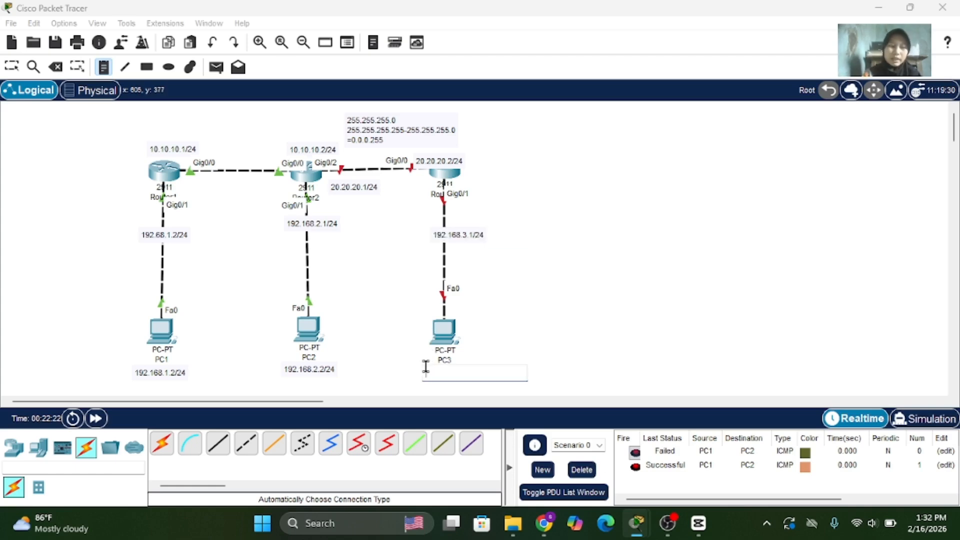
pyautogui.write('192.168.')
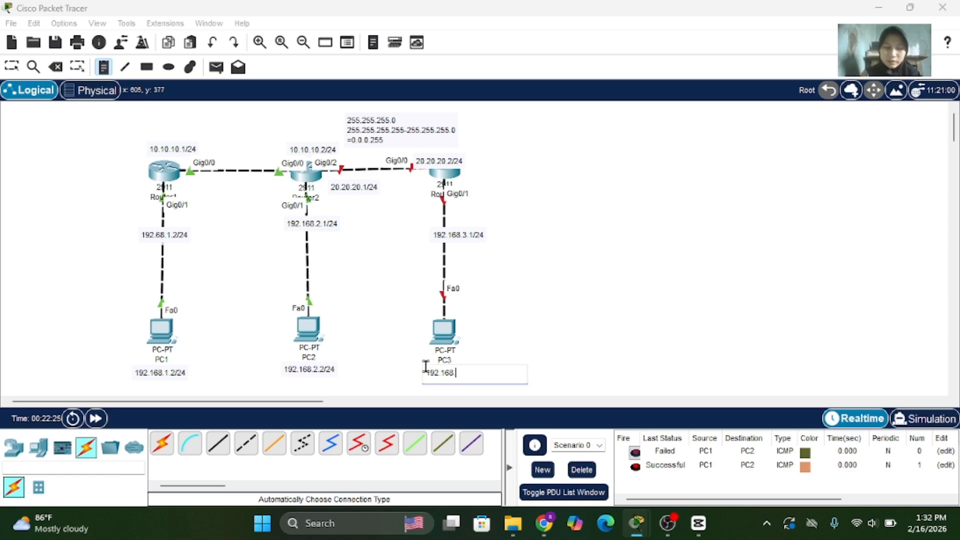
pyautogui.write('3.2/24')
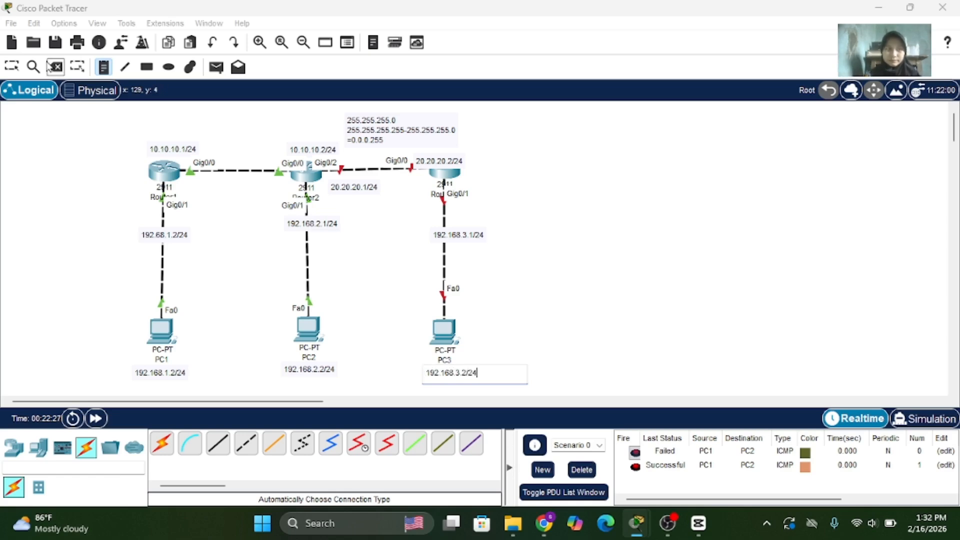
pyautogui.click(12, 67)
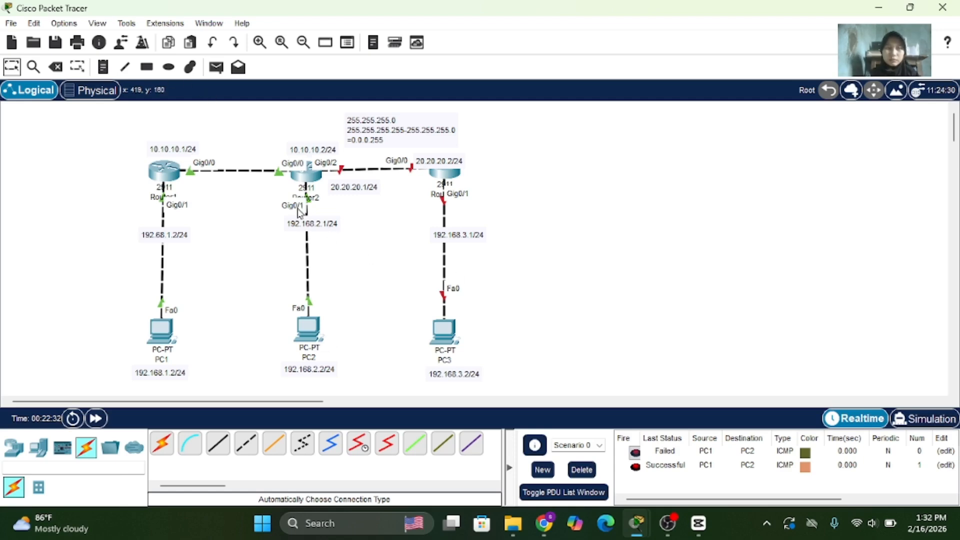
# - Open Router2's command line and enter global configuration mode with en and conf t
pyautogui.click(305, 170)
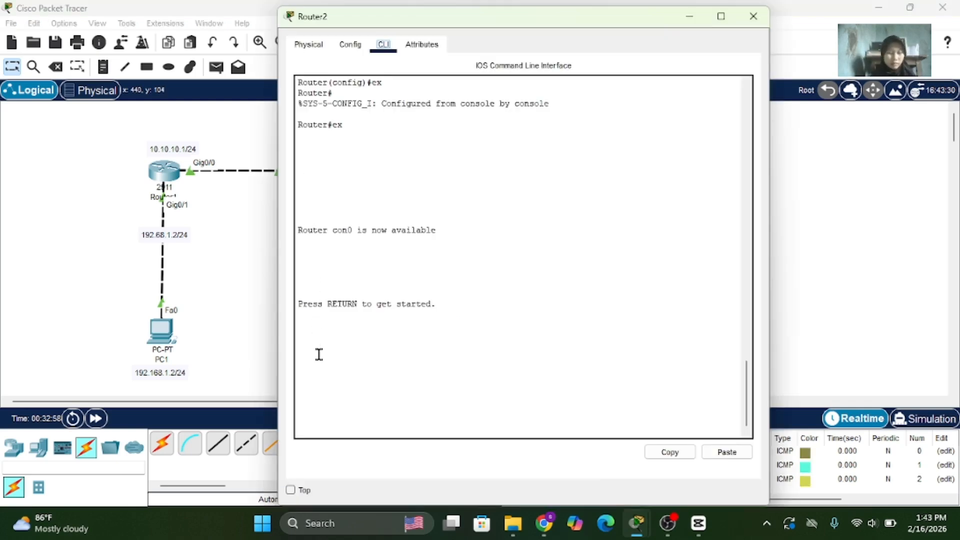
pyautogui.click(305, 422)
pyautogui.press('Return')
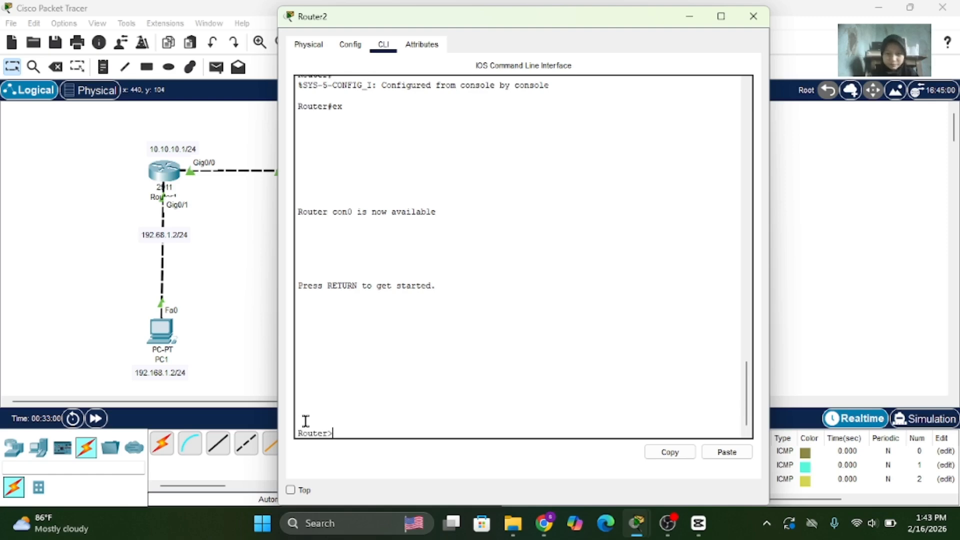
pyautogui.write('en')
pyautogui.press('Return')
pyautogui.write('conf t')
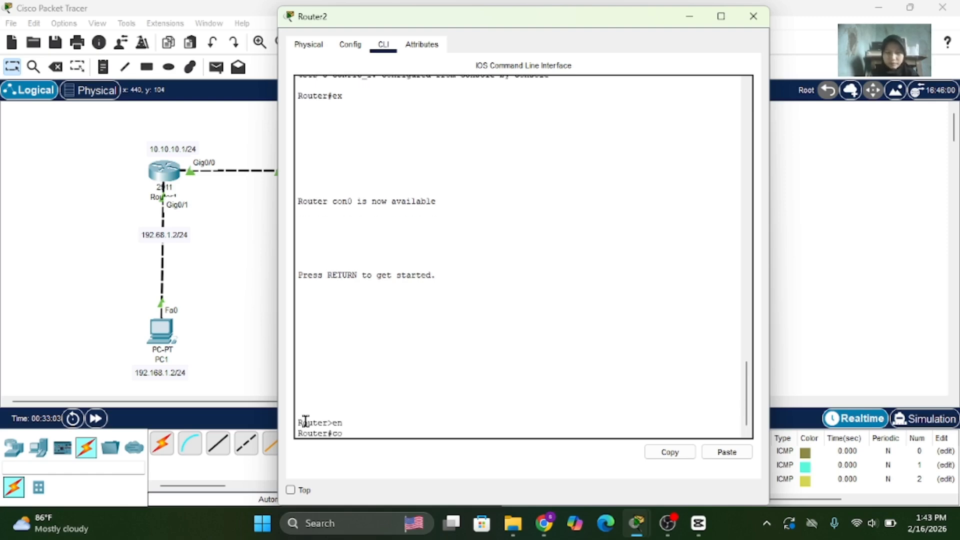
pyautogui.press('Return')
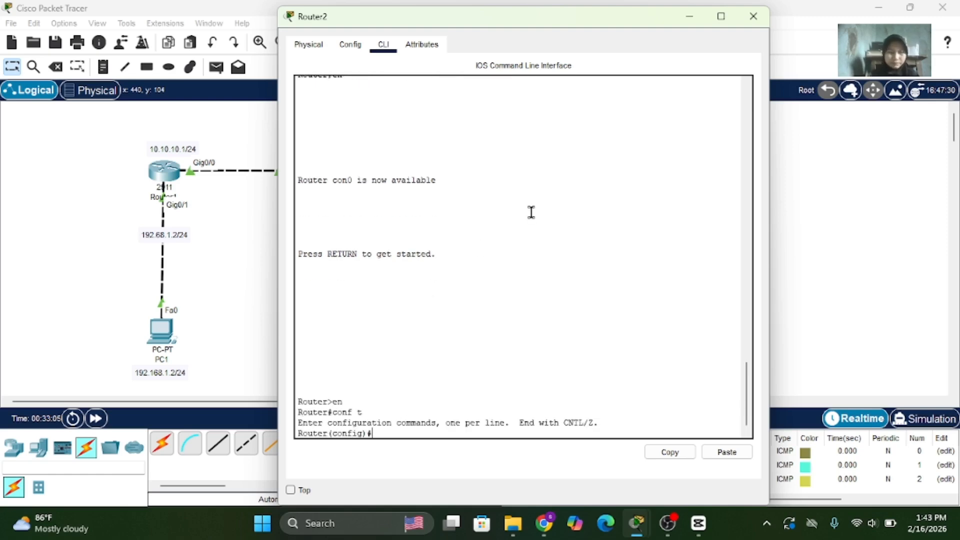
# - Enable Router2's g0/2 interface with no sh in its interface configuration mode
pyautogui.write('no sh')
pyautogui.press('Return')
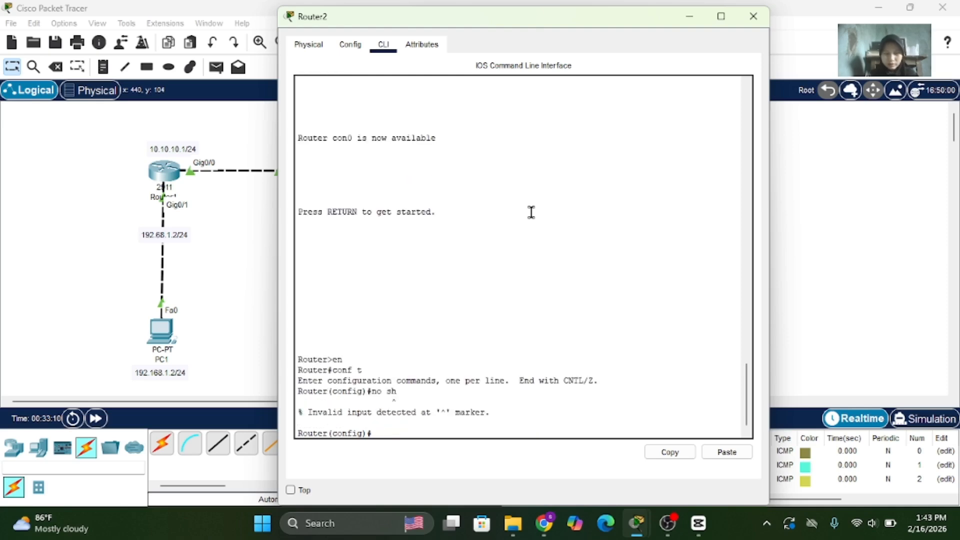
pyautogui.write('int g0/2')
pyautogui.press('Return')
pyautogui.write('no s')
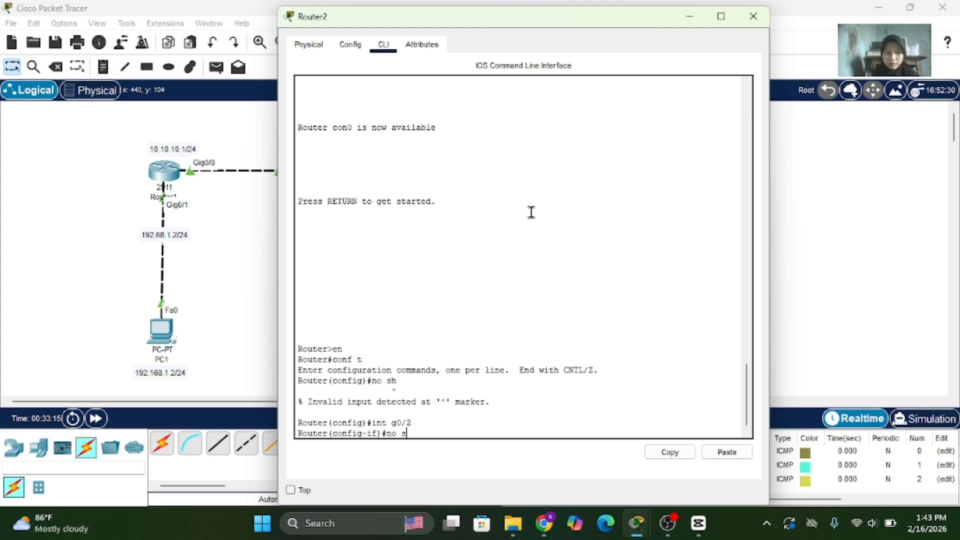
pyautogui.write('h')
pyautogui.press('Return')
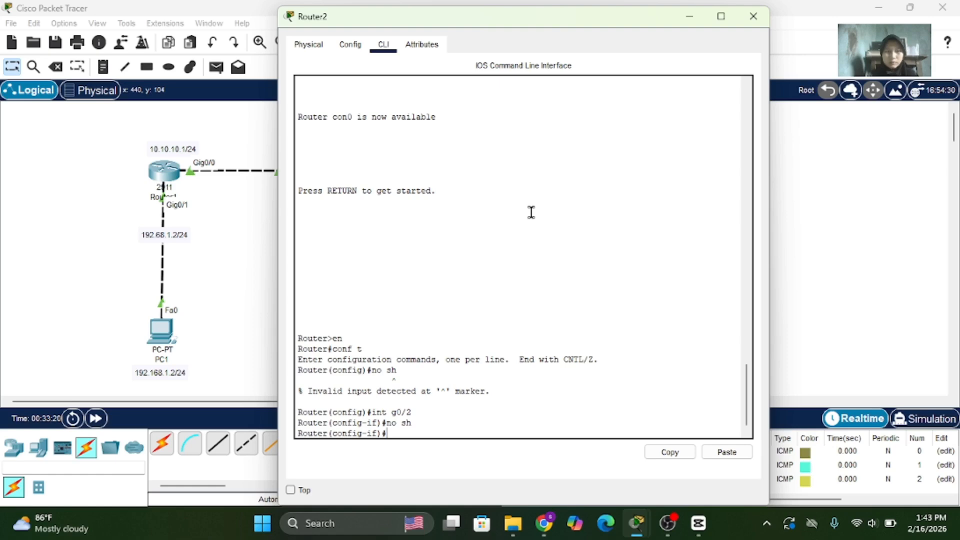
# - Assign the IP address 20.20.20.1 with mask 255.255.255.0 to Router2's g0/2 interface
pyautogui.write('ip a')
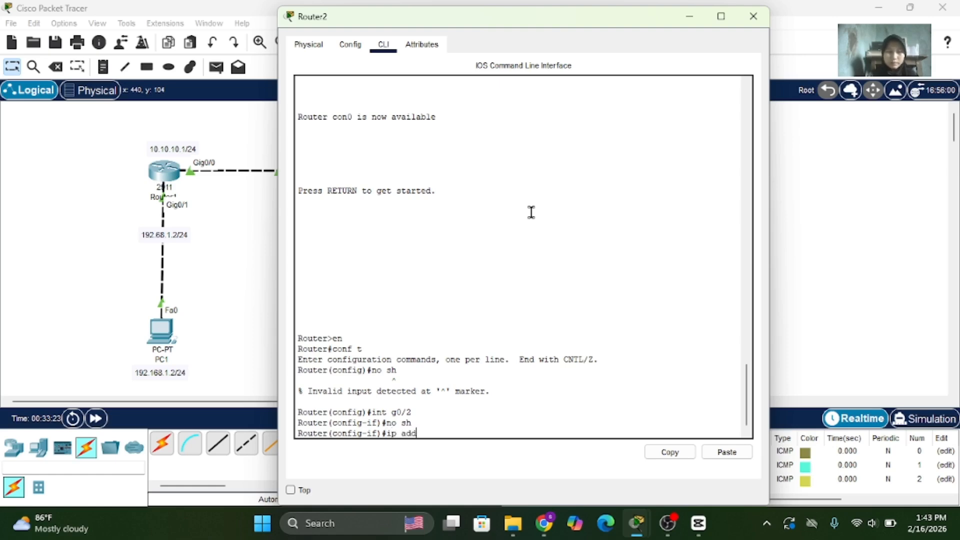
pyautogui.write('dd')
pyautogui.press('Tab')
pyautogui.write('2')
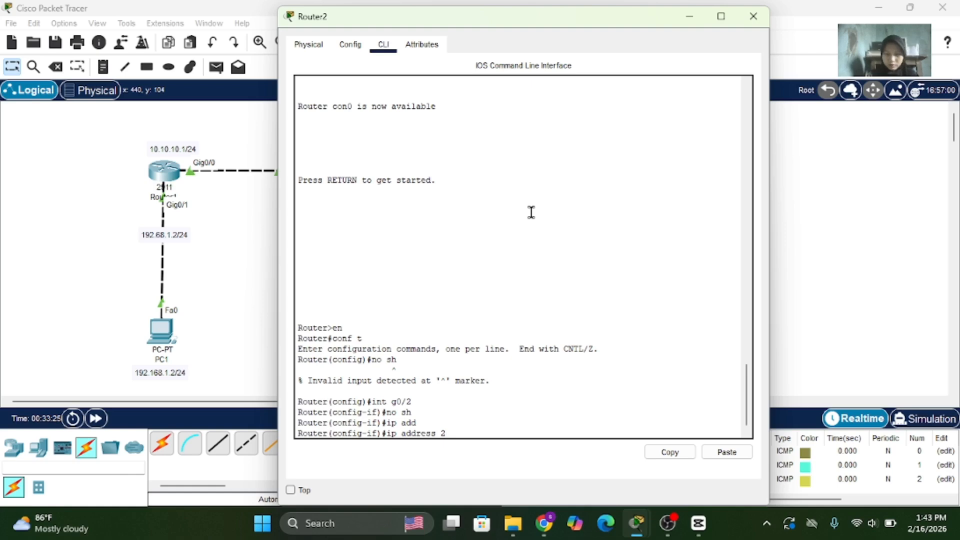
pyautogui.write('0.20.20.1')
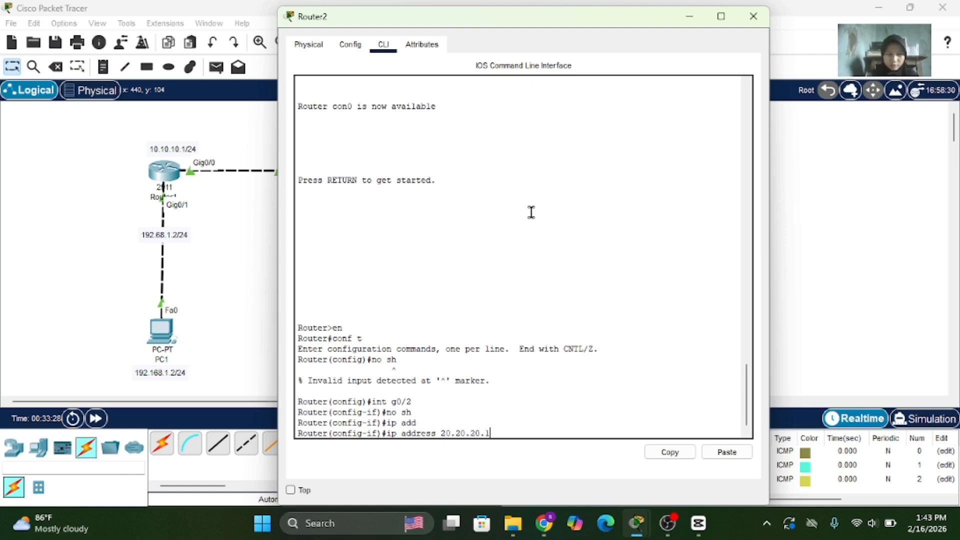
pyautogui.write(' 255.')
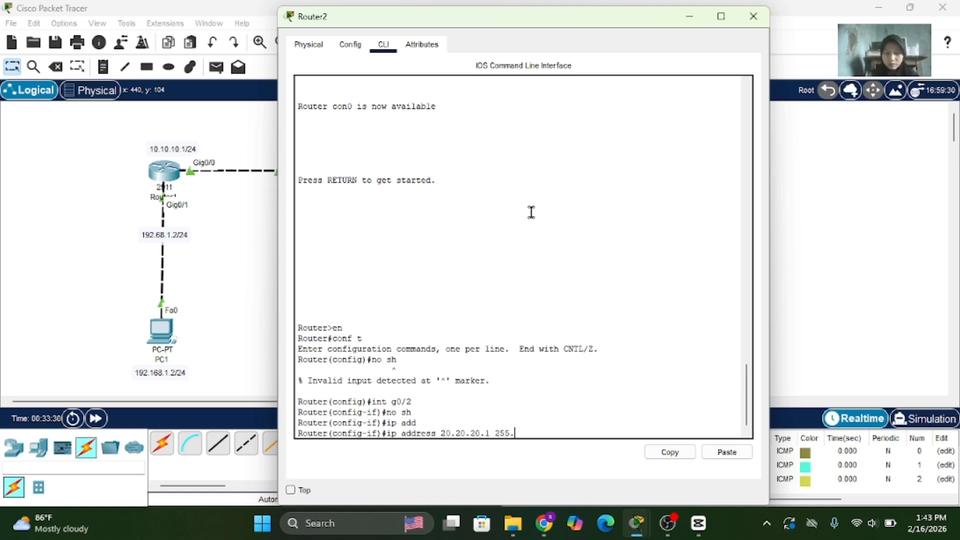
pyautogui.write('255.255.0')
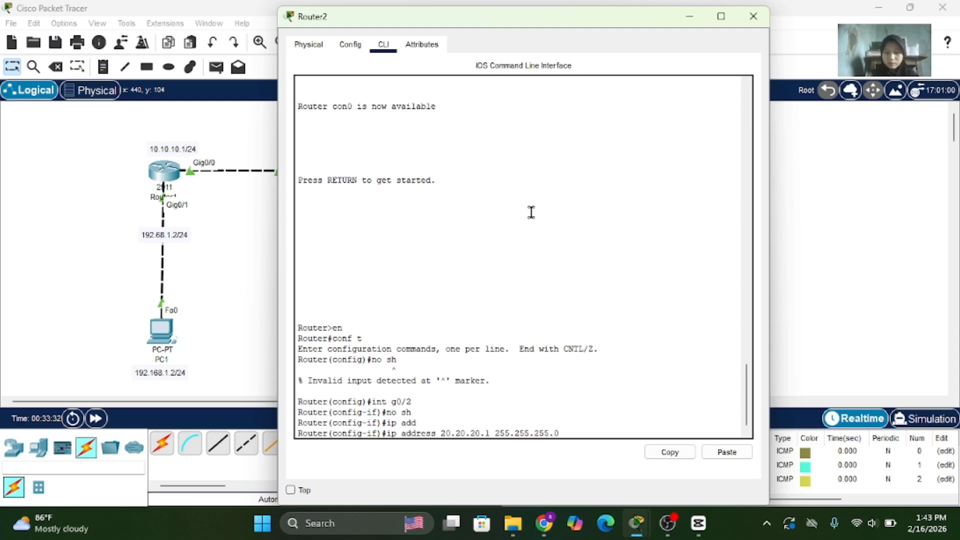
pyautogui.press('Return')
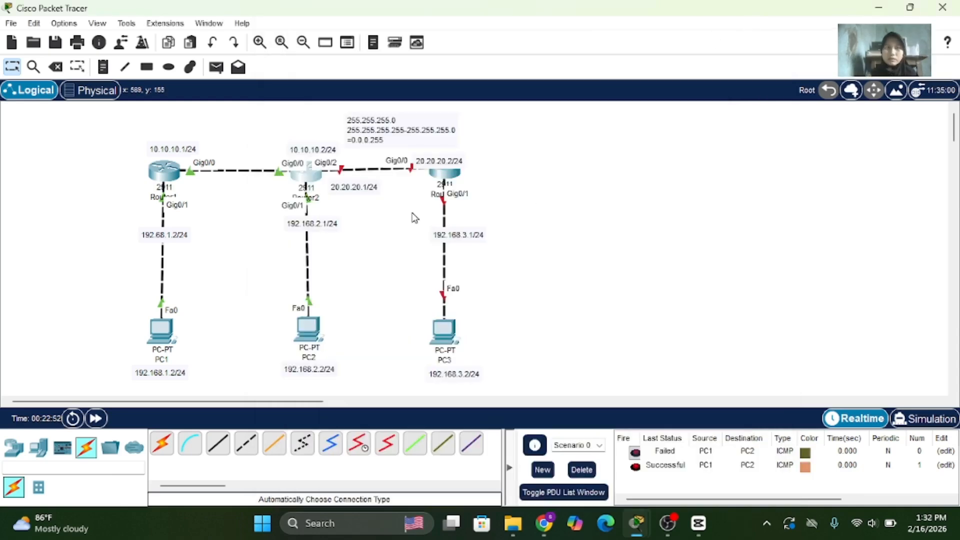
# - Open Router3's command line, decline the initial configuration dialog, and enter global configuration mode with en and conf t
pyautogui.click(449, 176)
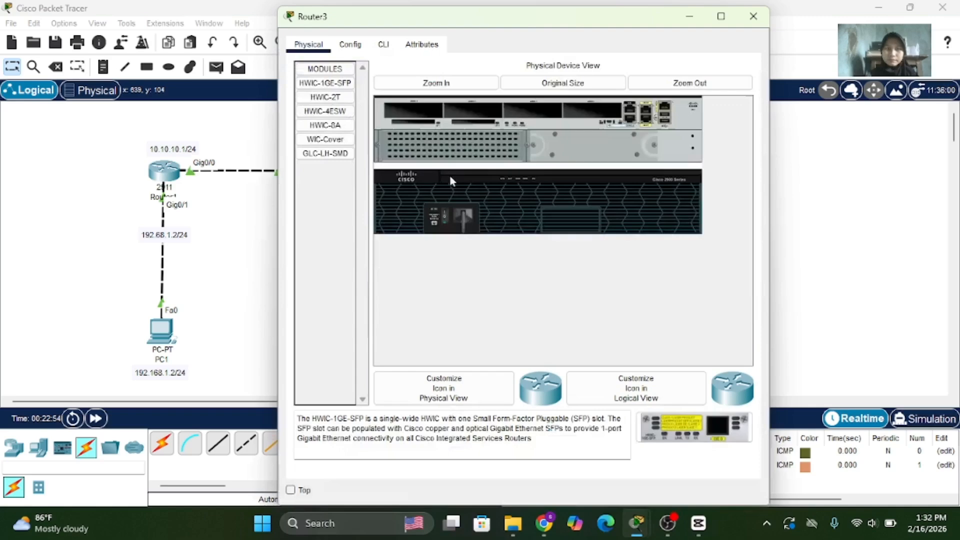
pyautogui.click(383, 45)
pyautogui.write('n')
pyautogui.press('Return')
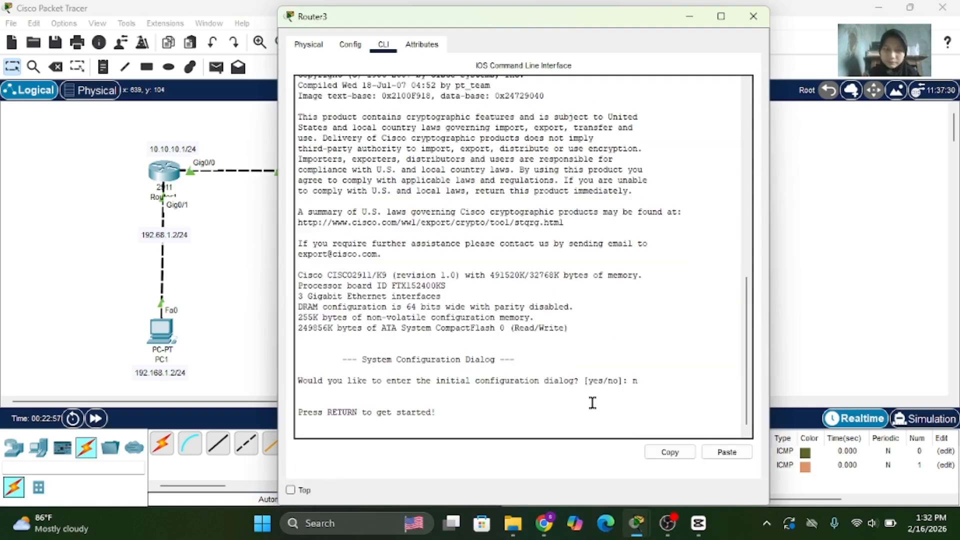
pyautogui.press('Return')
pyautogui.write('en')
pyautogui.press('Return')
pyautogui.write('c')
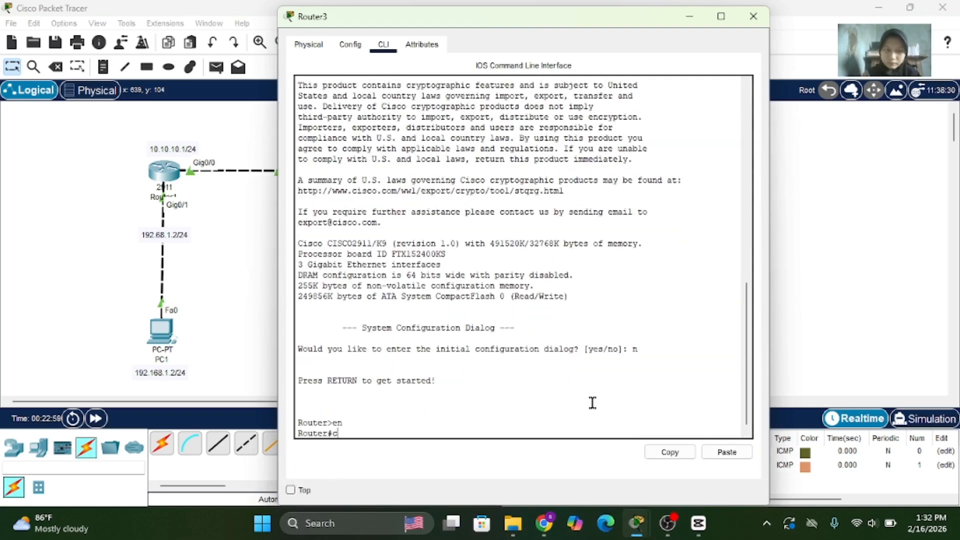
pyautogui.write('onf t')
pyautogui.press('Return')
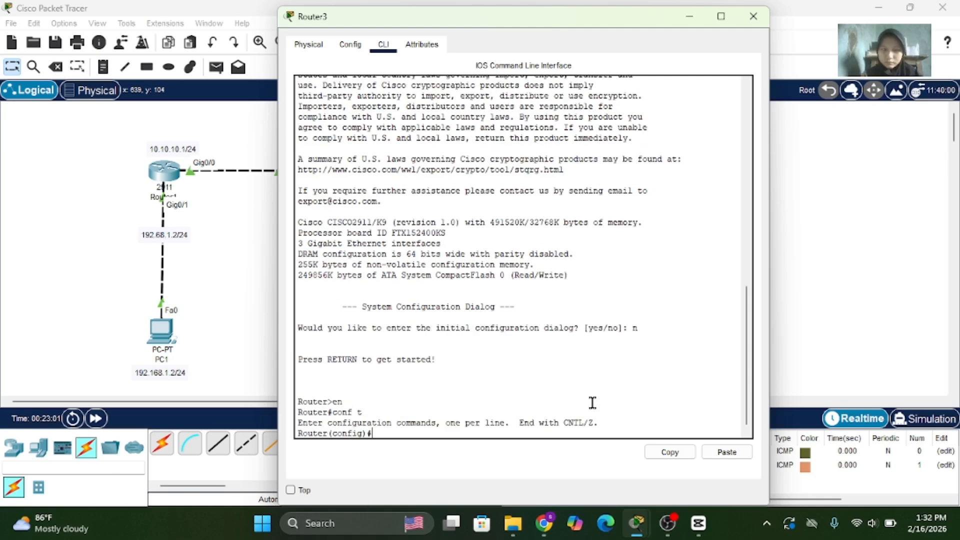
# - Try to select Router3's first two Gigabit interfaces with int g0/0-1
pyautogui.write('int g')
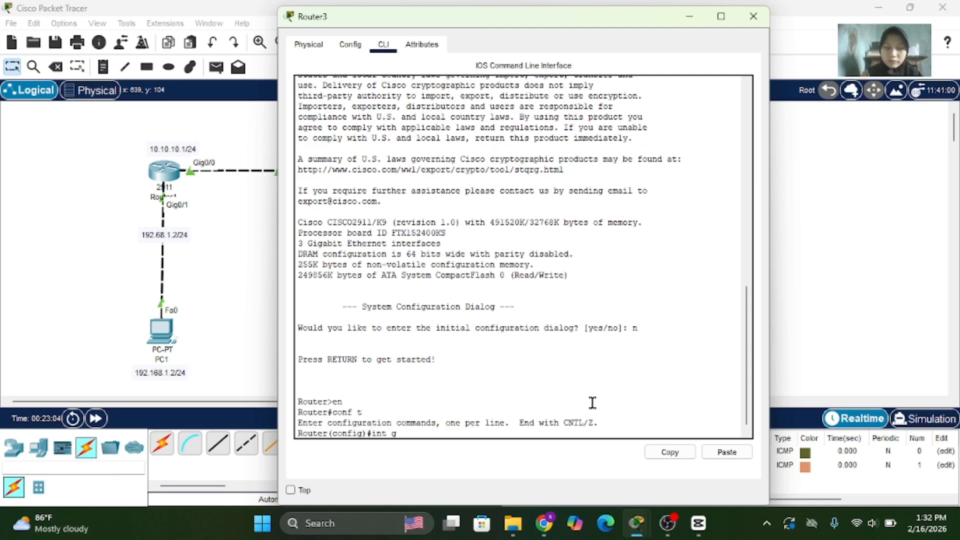
pyautogui.write('0/0-')
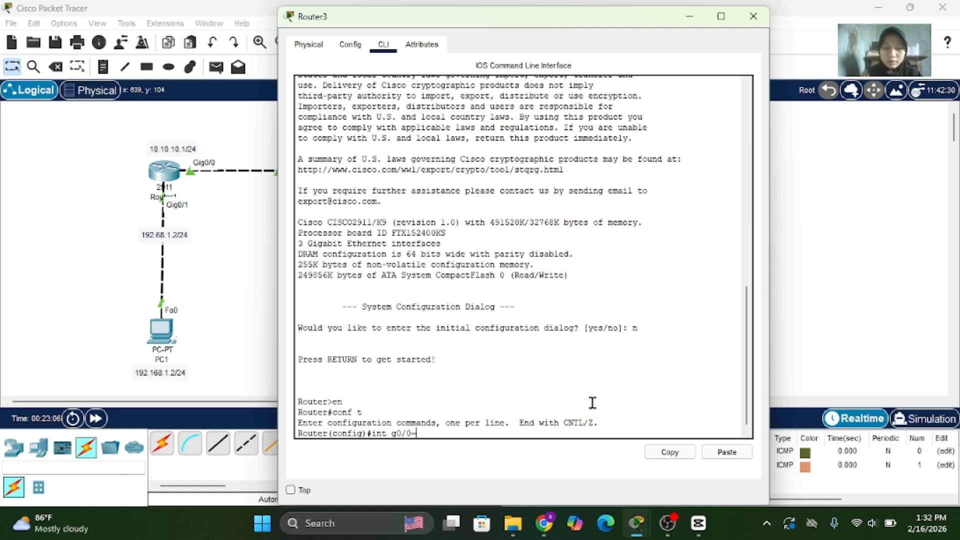
pyautogui.write('1')
pyautogui.press('Return')
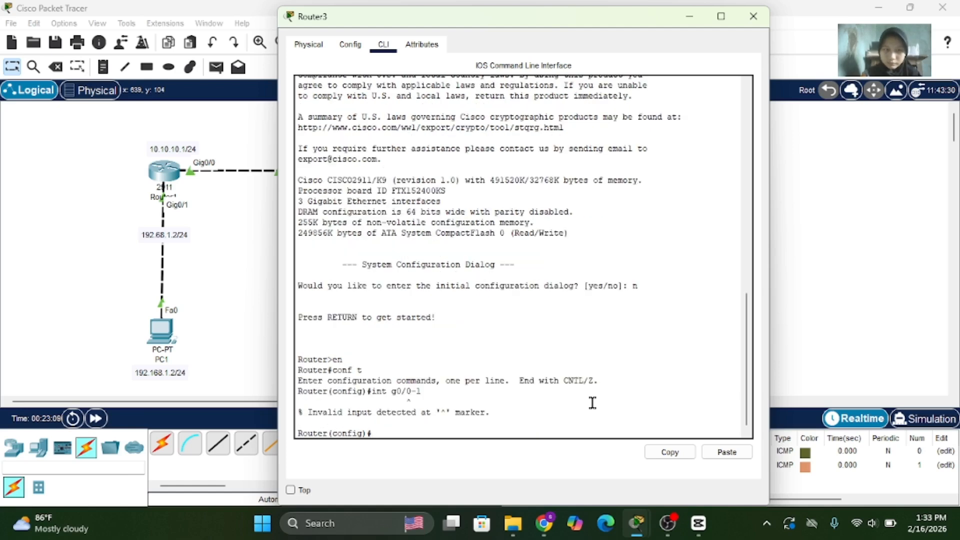
# - Enable Router3's interfaces together using int range g0/0-1 and no sh
pyautogui.write('int r')
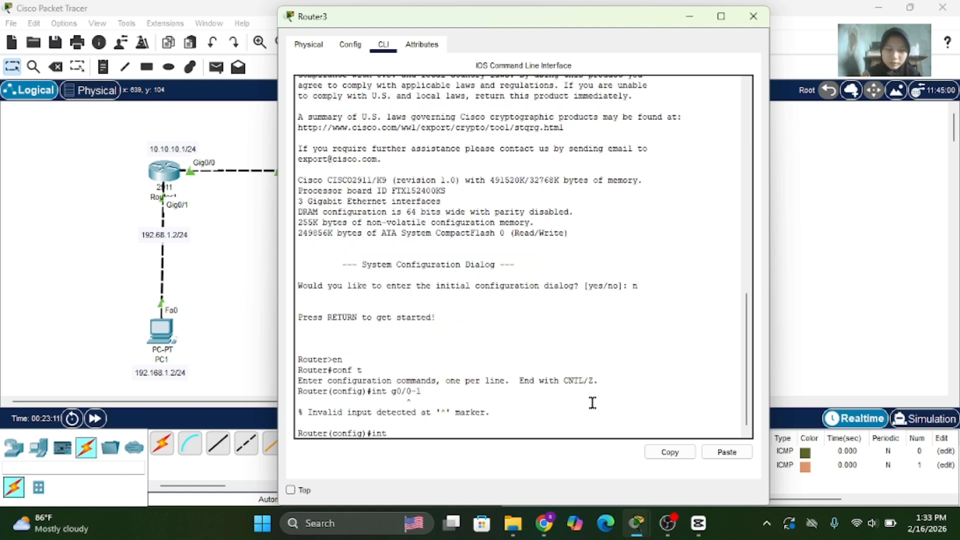
pyautogui.press('Tab')
pyautogui.write('g')
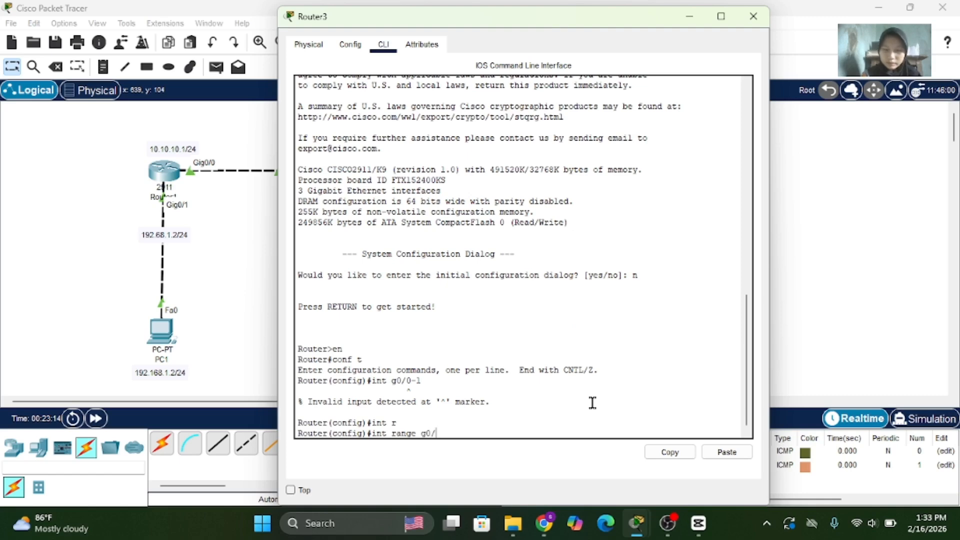
pyautogui.write('0/0-1')
pyautogui.press('Return')
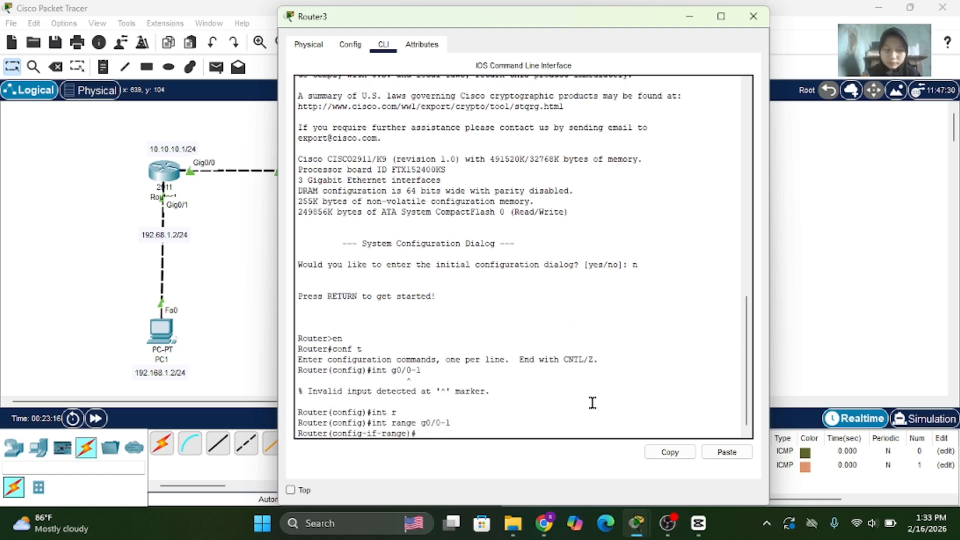
pyautogui.write('no sh')
pyautogui.press('Return')
pyautogui.press('Return')
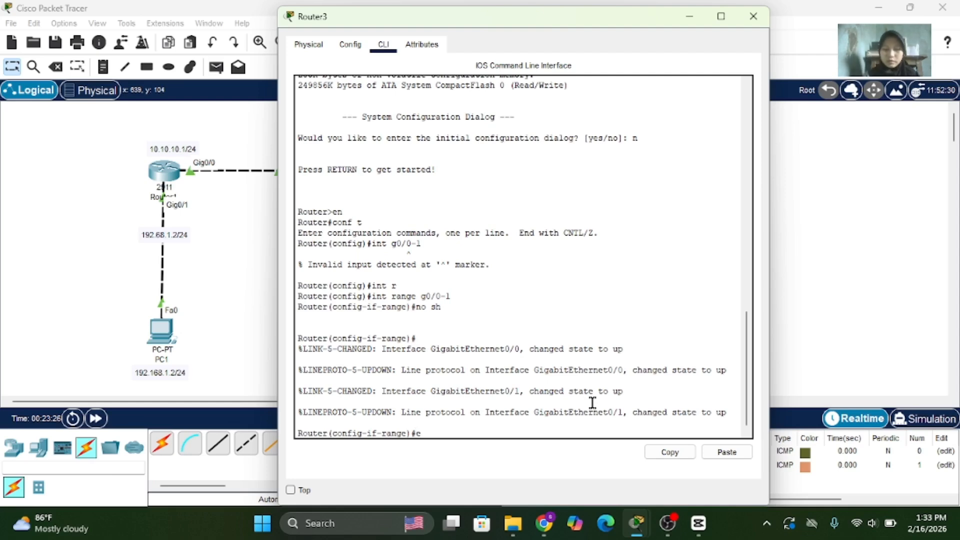
# - Assign the IP address 20.20.20.2 with mask 255.255.255.0 to Router3's g0/0 interface and exit to global configuration mode
pyautogui.write('ex')
pyautogui.press('Return')
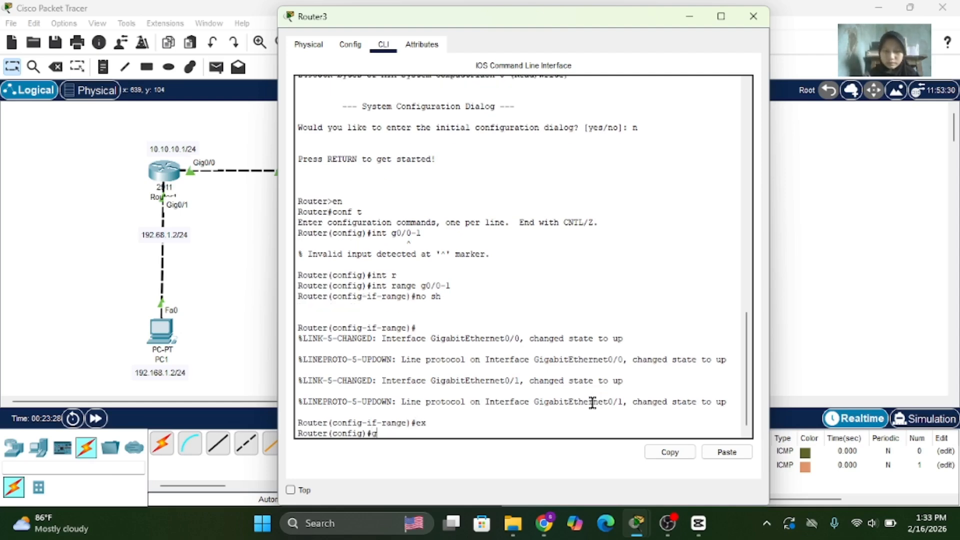
pyautogui.write('int ')
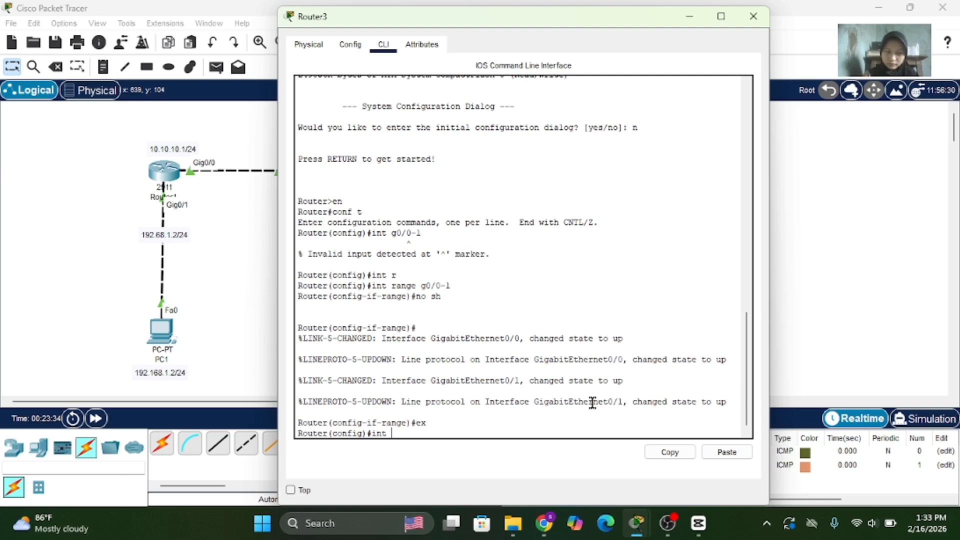
pyautogui.write('g0/0')
pyautogui.press('Return')
pyautogui.write('ig-if)#i')
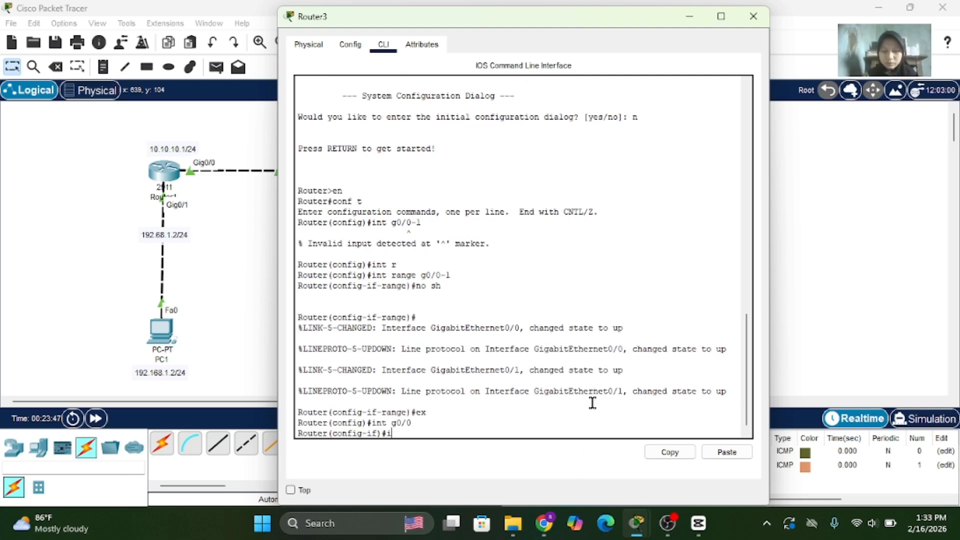
pyautogui.write('p add')
pyautogui.press('Tab')
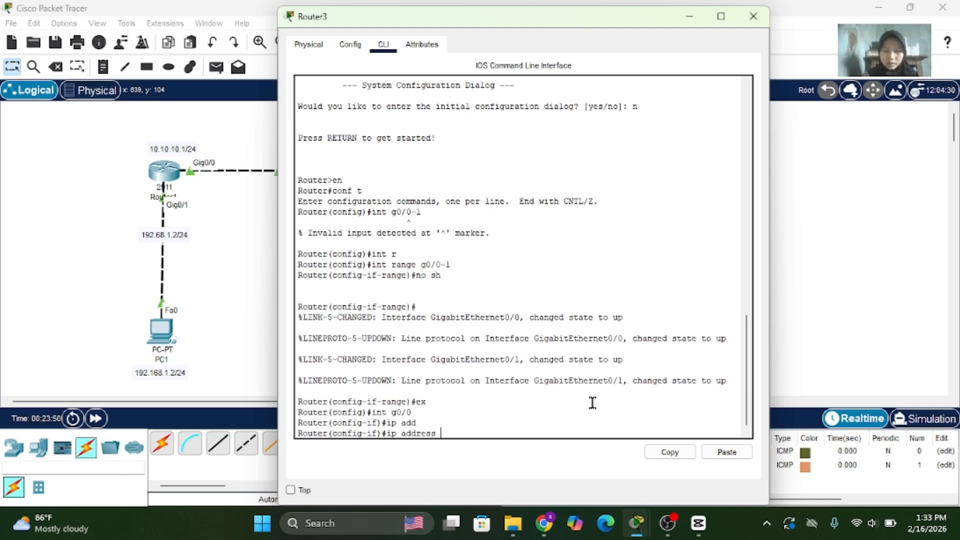
pyautogui.write('20.20.20.')
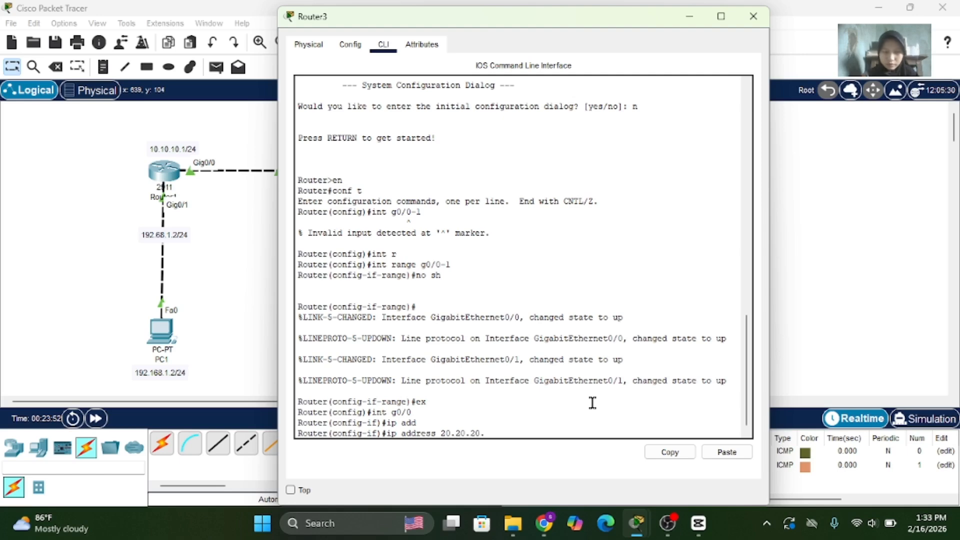
pyautogui.write('2 25')
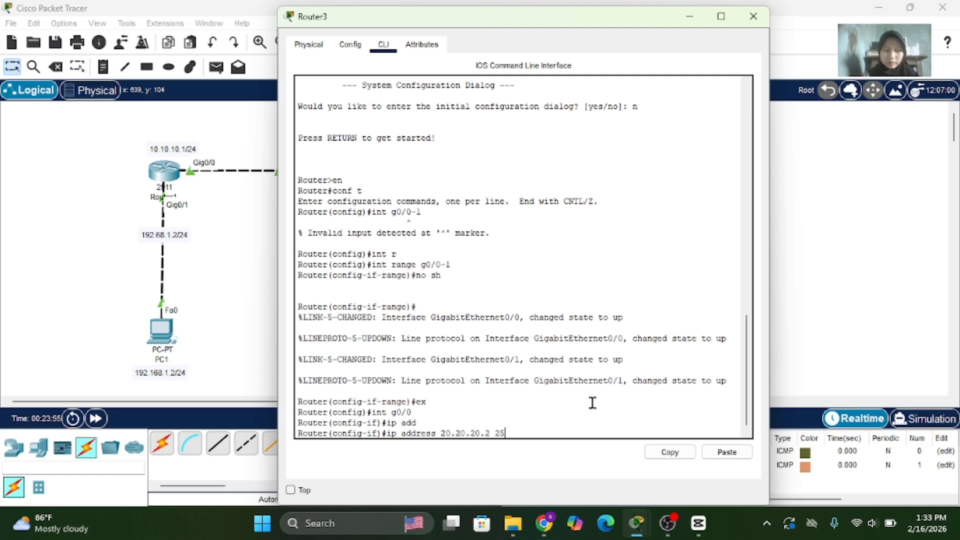
pyautogui.write('5.255.255')
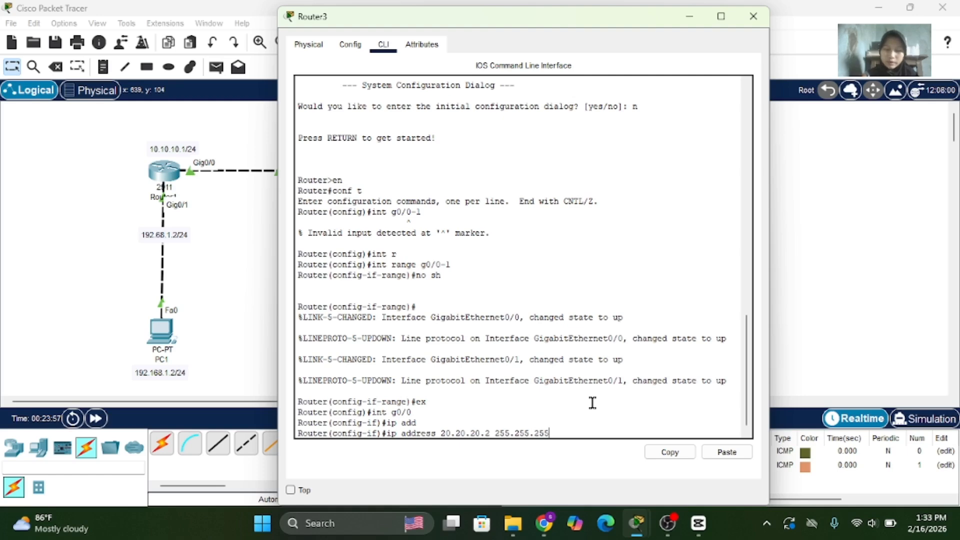
pyautogui.write('.0')
pyautogui.press('Return')
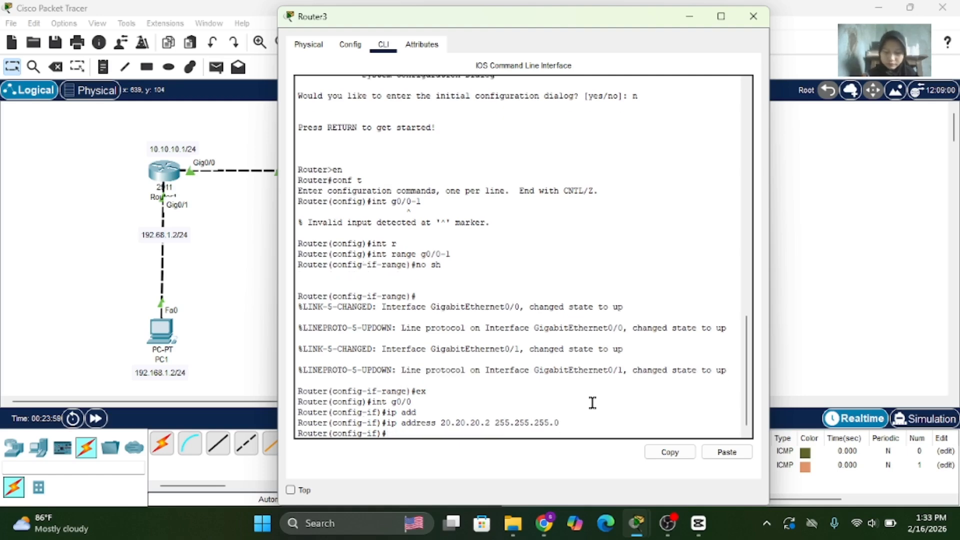
pyautogui.write('ex')
pyautogui.press('Return')
# - Assign the IP address 192.168.3.1 with mask 255.255.255.0 to Router3's g0/1 interface and close the router window
pyautogui.write('i')
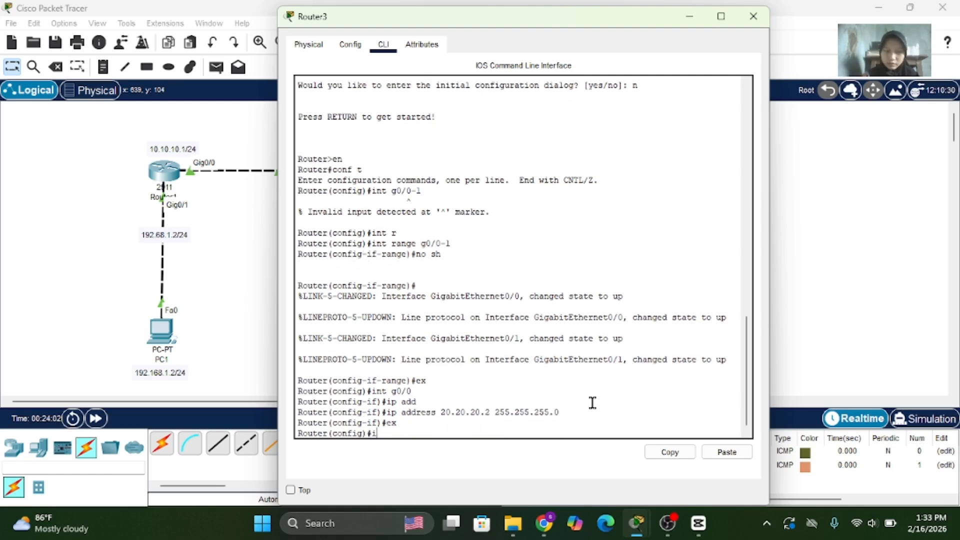
pyautogui.write('nt g0/1')
pyautogui.press('Return')
pyautogui.write('if')
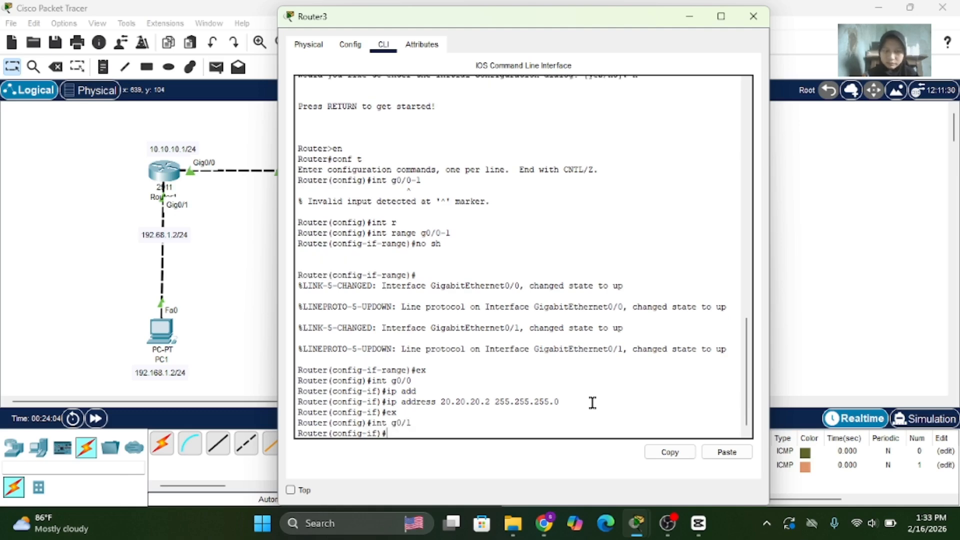
pyautogui.write('p add 1')
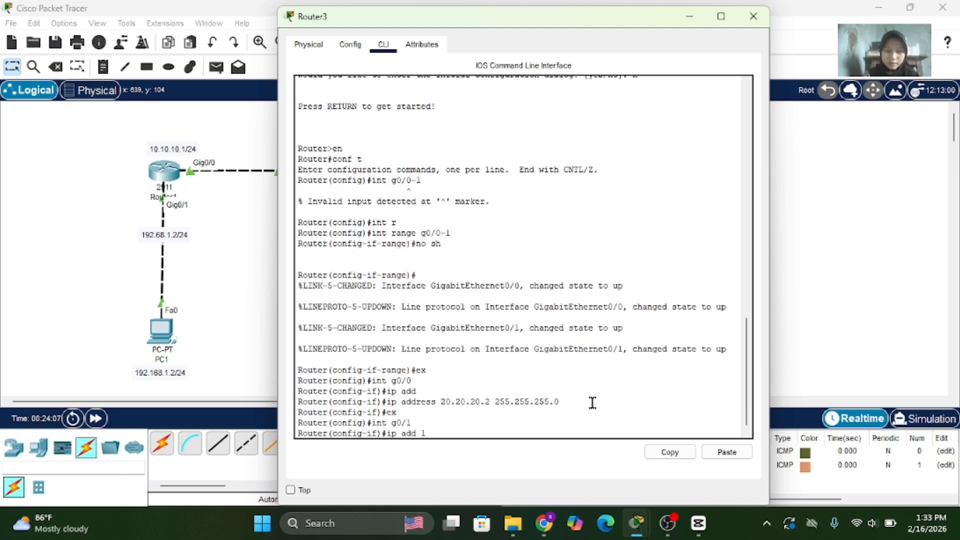
pyautogui.write('92.168')
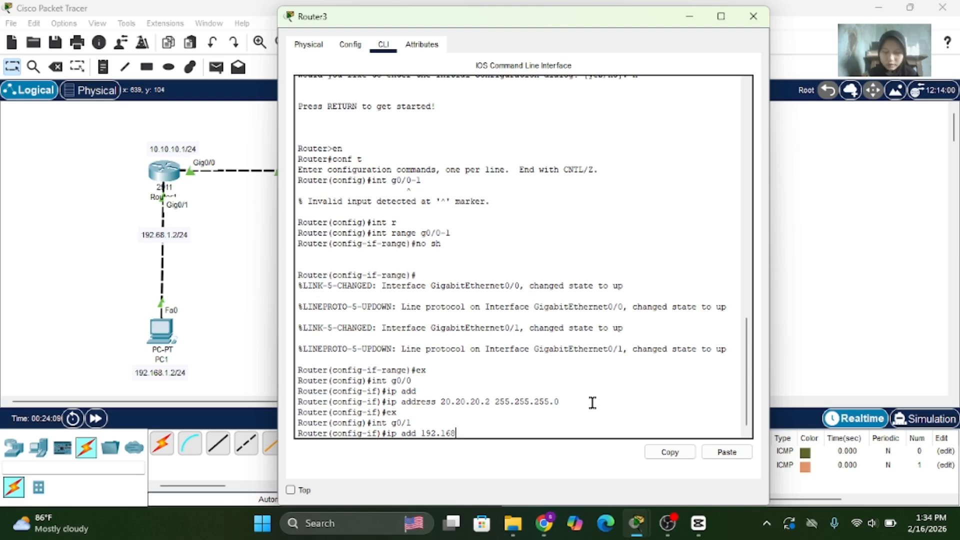
pyautogui.write('.3.1 ')
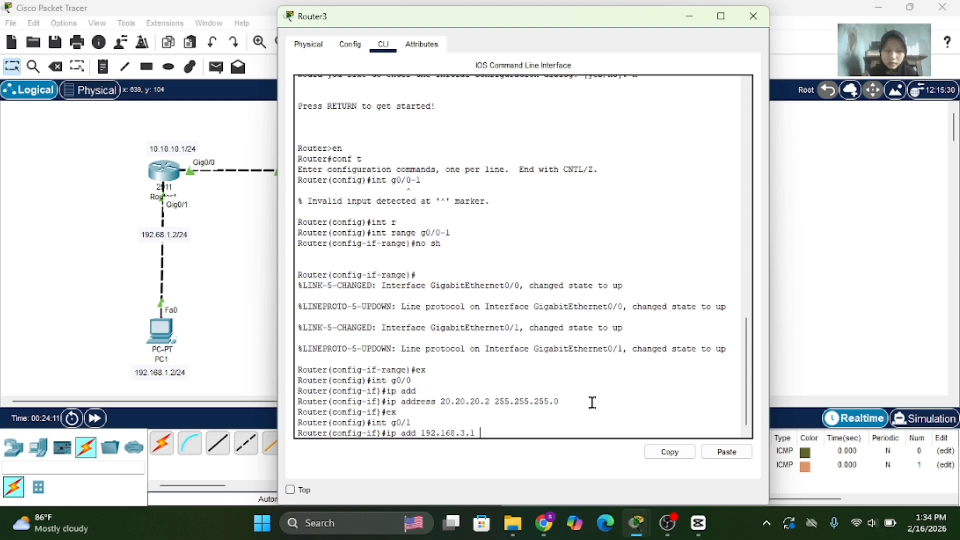
pyautogui.write('255.255.255.0')
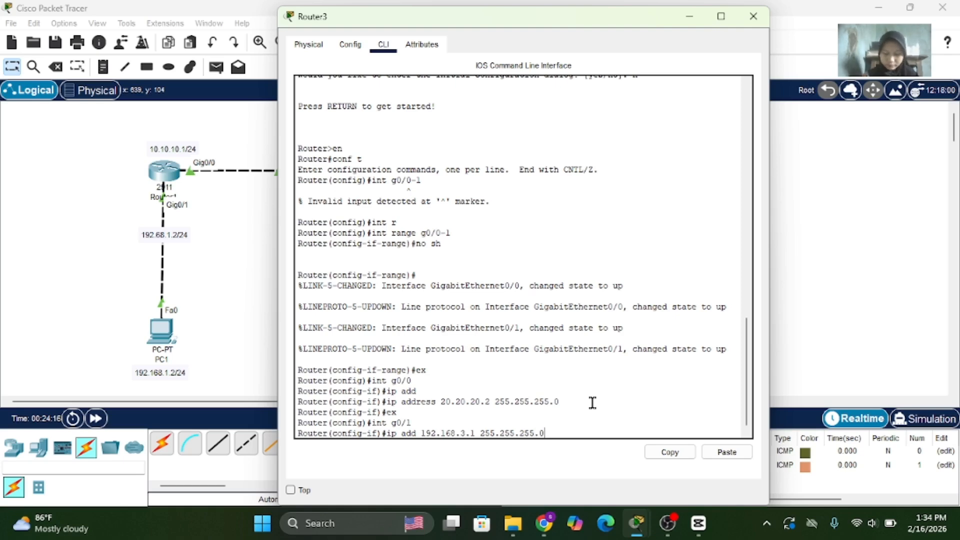
pyautogui.press('Return')
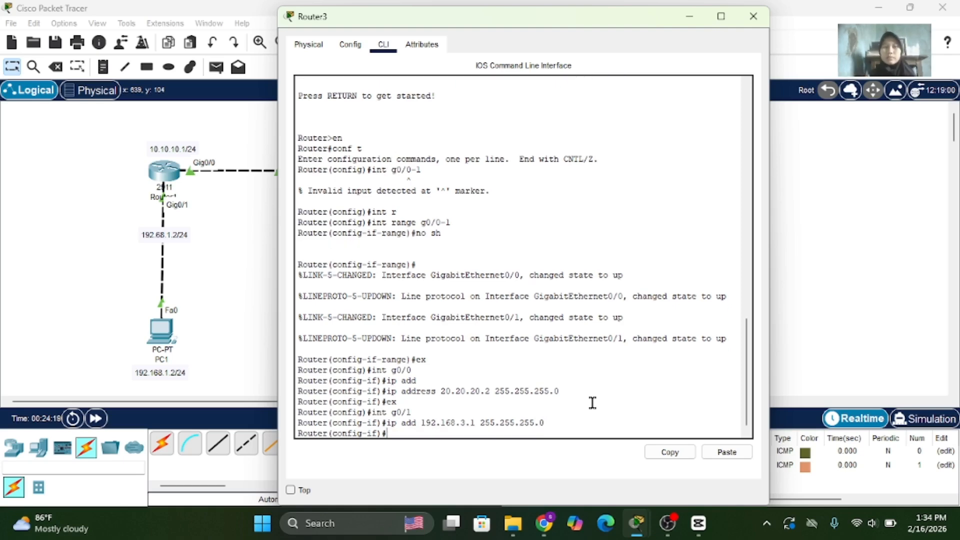
pyautogui.click(753, 16)
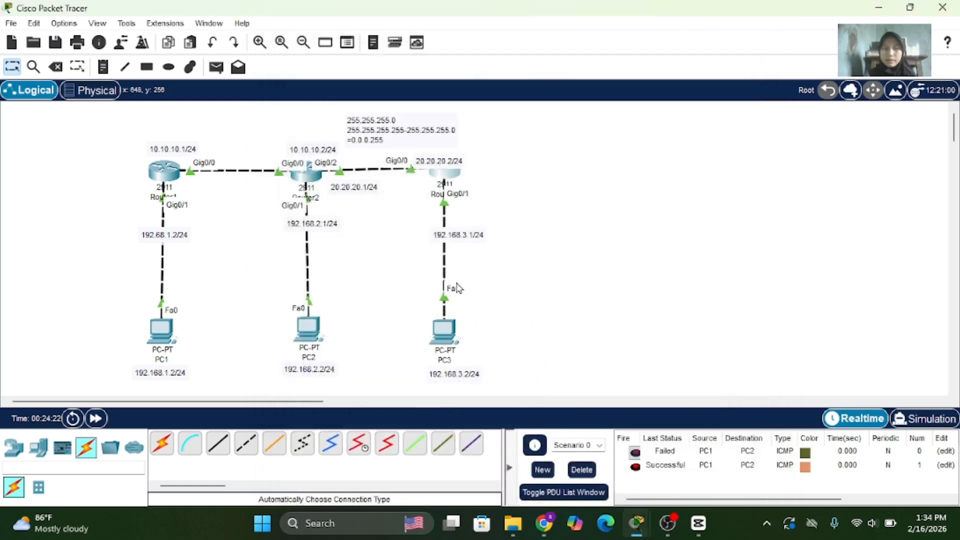
# - Open PC3's IP configuration and set its static IPv4 address to 192.168.3.2 with subnet mask 255.255.255.0
pyautogui.click(443, 330)
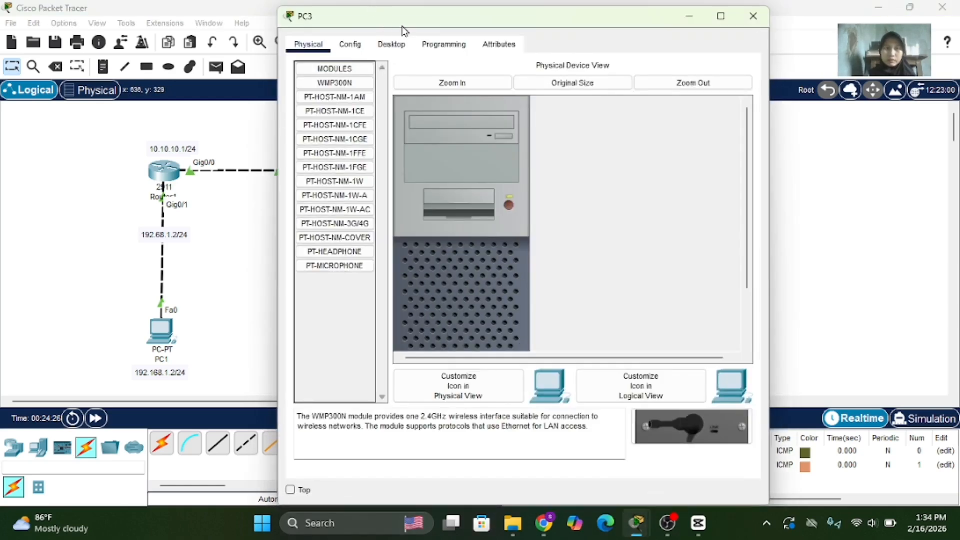
pyautogui.click(394, 44)
pyautogui.click(335, 134)
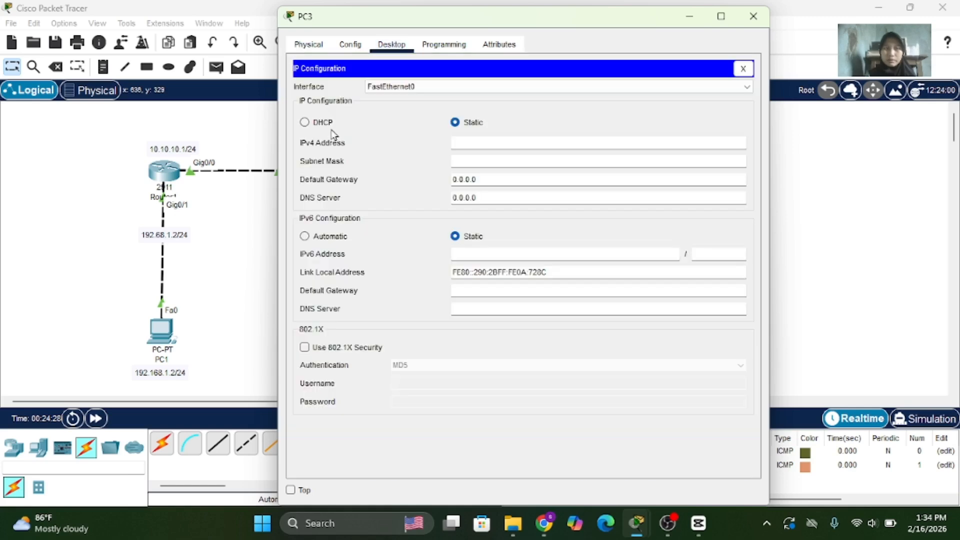
pyautogui.write('19')
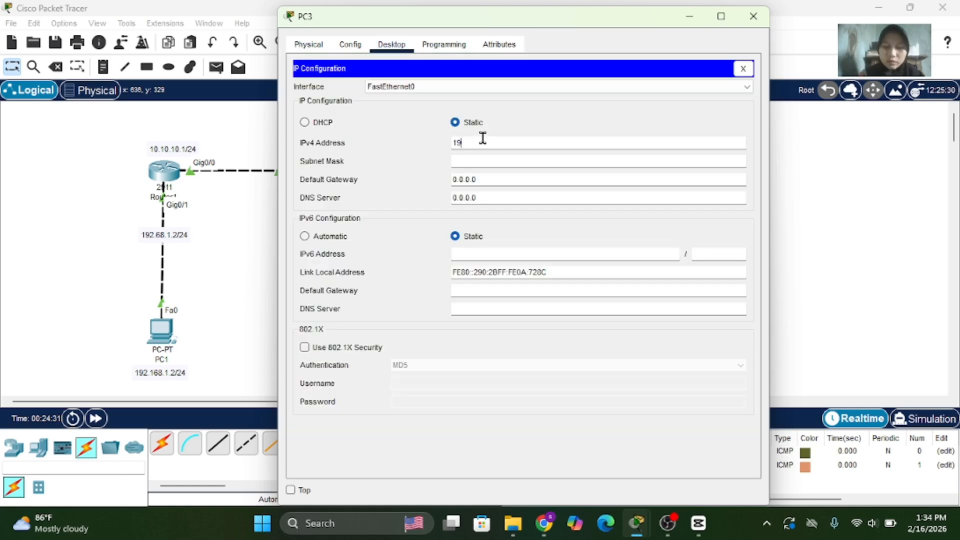
pyautogui.write('2.168')
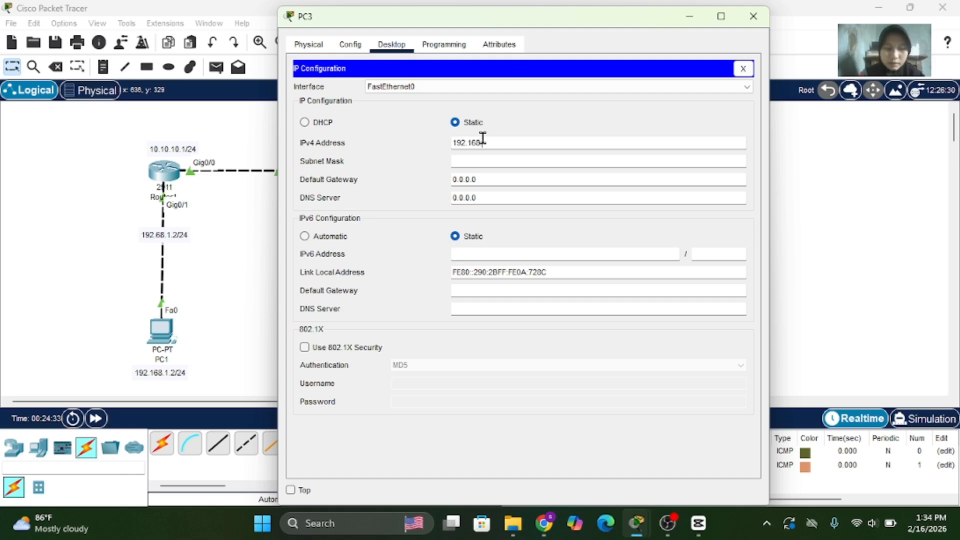
pyautogui.write('.2.2')
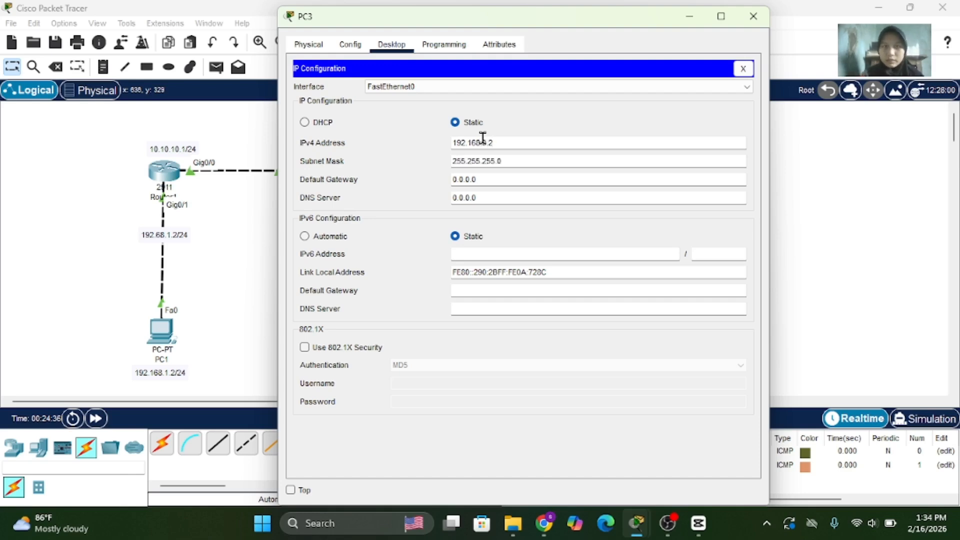
# - Set PC3's default gateway to 192.168.3.1 by reusing its copied IPv4 address, and close the PC window
pyautogui.moveTo(500, 138); pyautogui.dragTo(445, 143)
pyautogui.hotkey('ctrl', 'c')
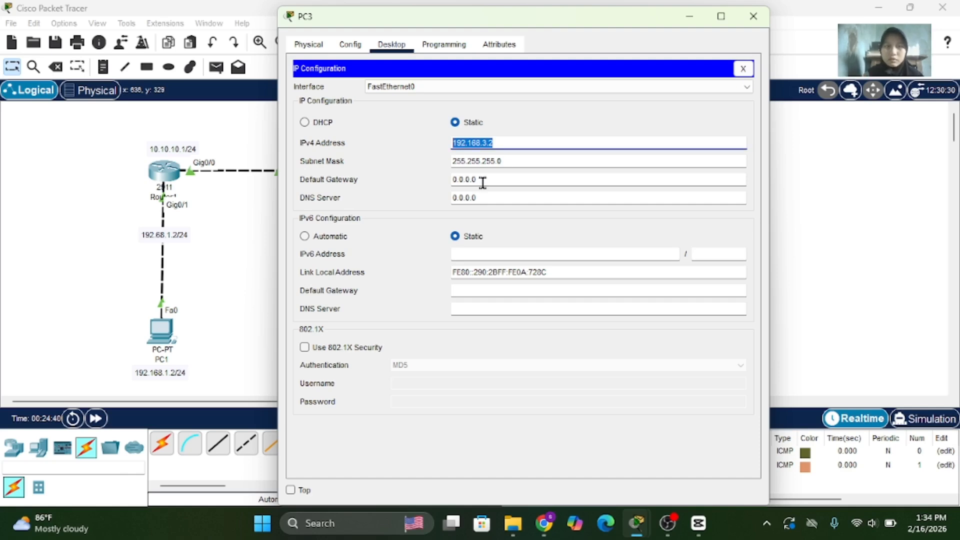
pyautogui.moveTo(485, 181); pyautogui.dragTo(433, 193)
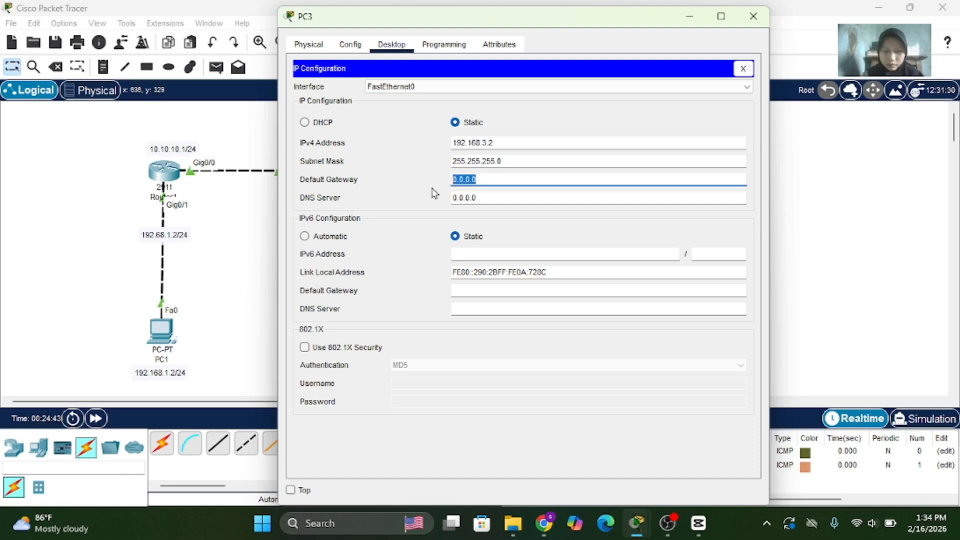
pyautogui.hotkey('ctrl', 'v')
pyautogui.write('1')
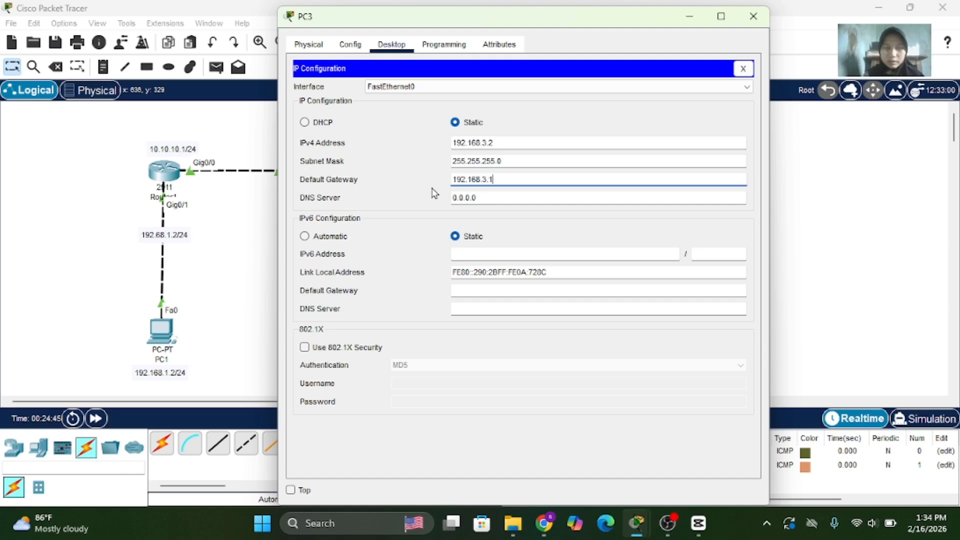
pyautogui.click(753, 16)
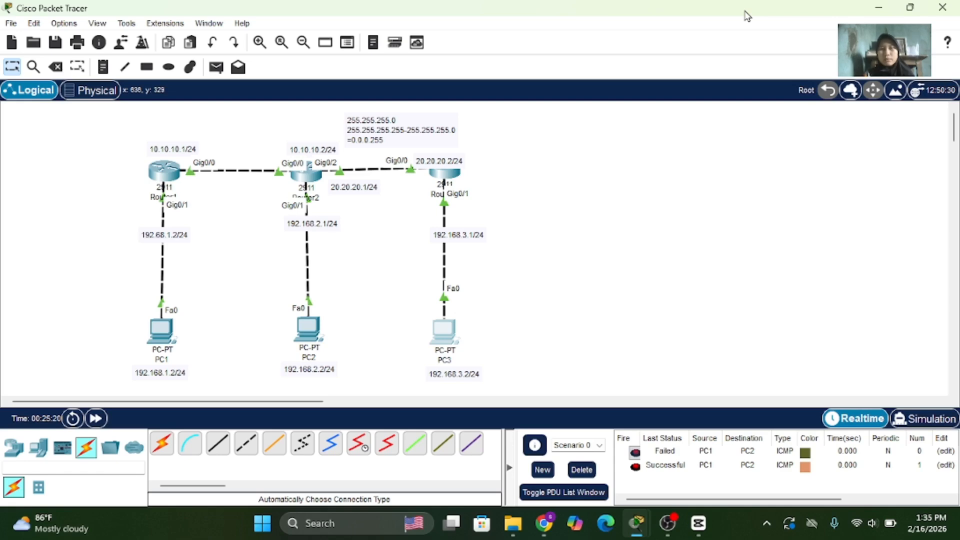
# - Open Router2's command line and exit interface configuration with ex
pyautogui.click(312, 174)
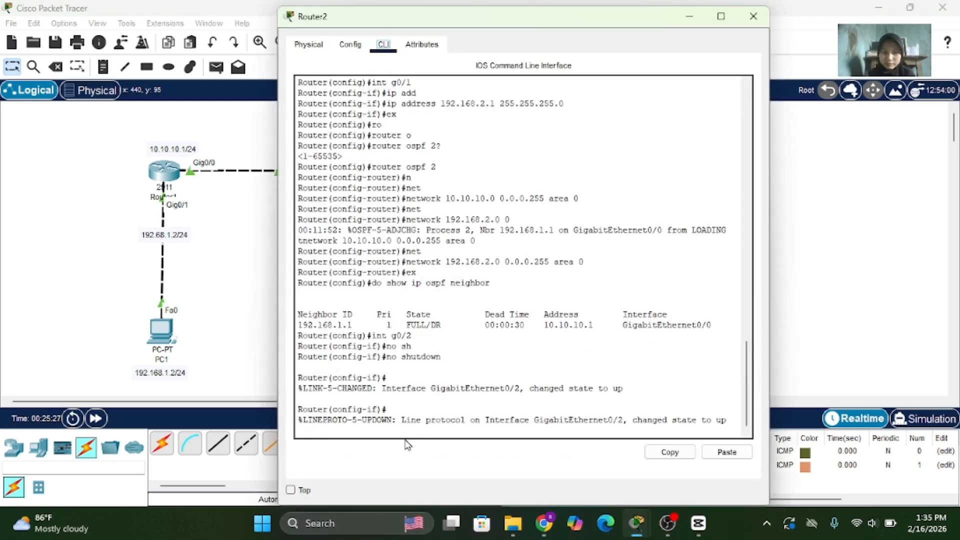
pyautogui.write('ex')
pyautogui.press('Return')
pyautogui.write('rou')
pyautogui.press('Tab')
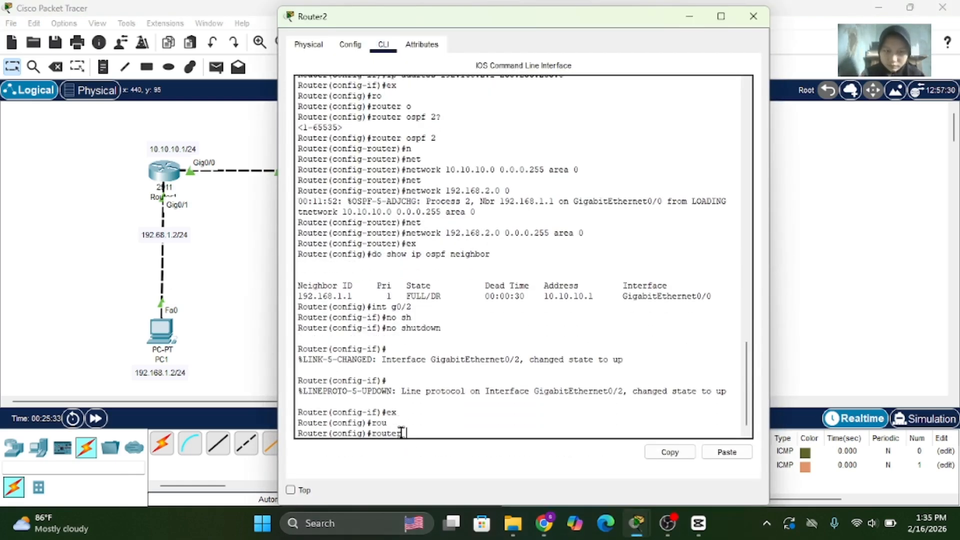
pyautogui.press('BackSpace')
pyautogui.press('BackSpace')
pyautogui.press('BackSpace')
pyautogui.press('BackSpace')
pyautogui.press('BackSpace')
pyautogui.press('BackSpace')
pyautogui.press('BackSpace')
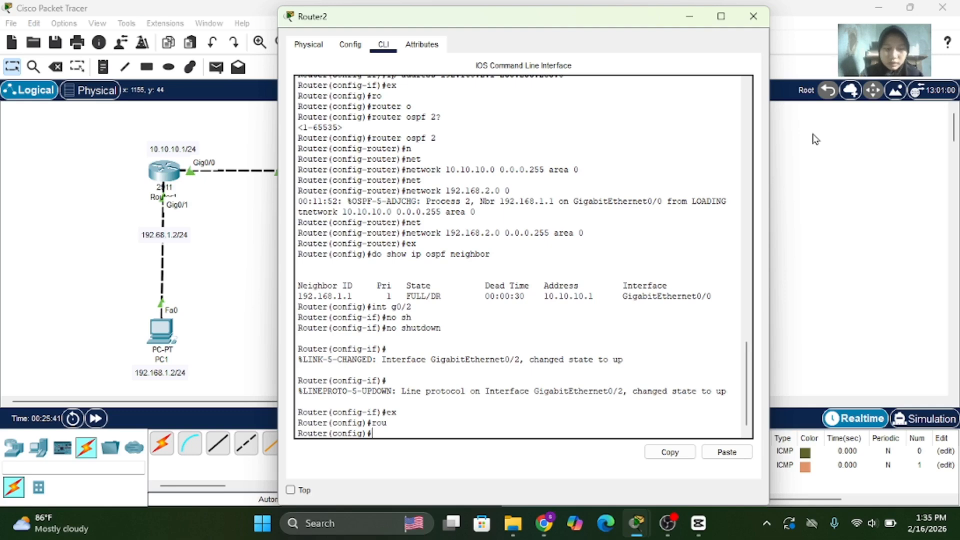
# - Enter Router2's OSPF process configuration with router ospf 2
pyautogui.write('rout')
pyautogui.press('Tab')
pyautogui.write('o')
pyautogui.press('Tab')
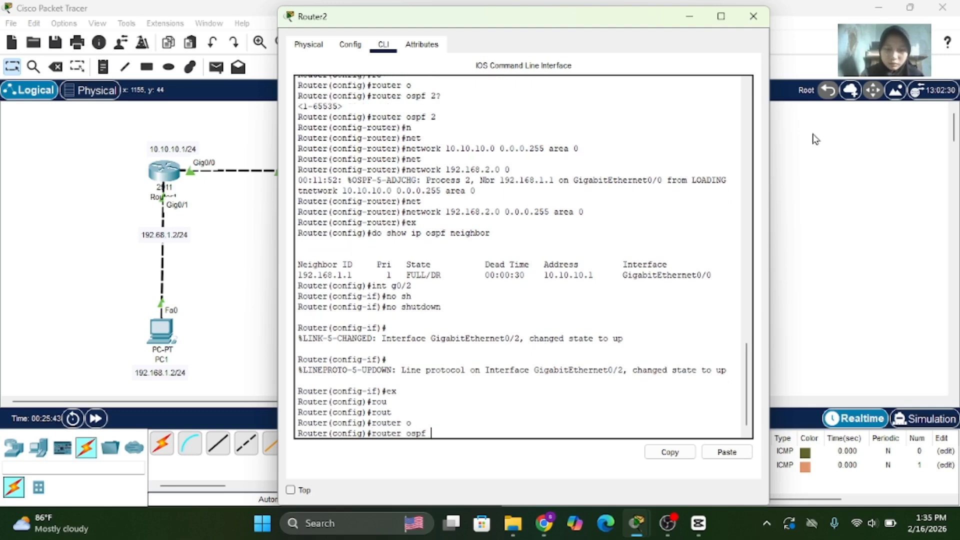
pyautogui.write('2')
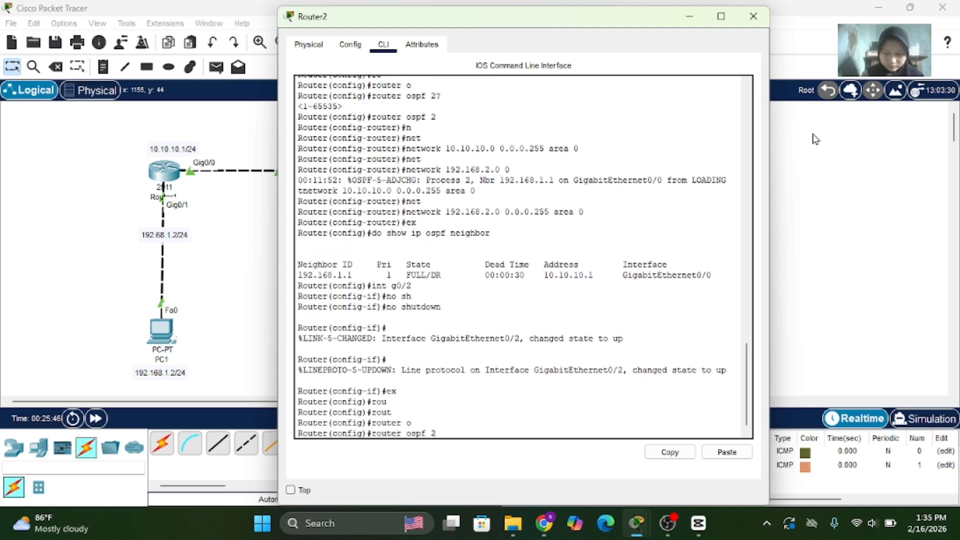
pyautogui.press('Return')
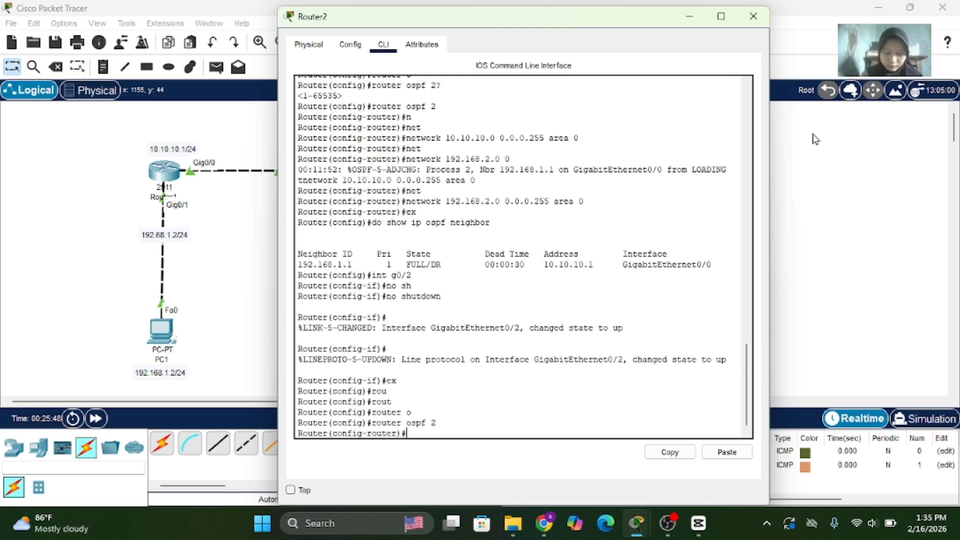
# - Advertise network 20.20.20.0 with wildcard 0.0.0.255 in area 0 on Router2, and close its window
pyautogui.write('net')
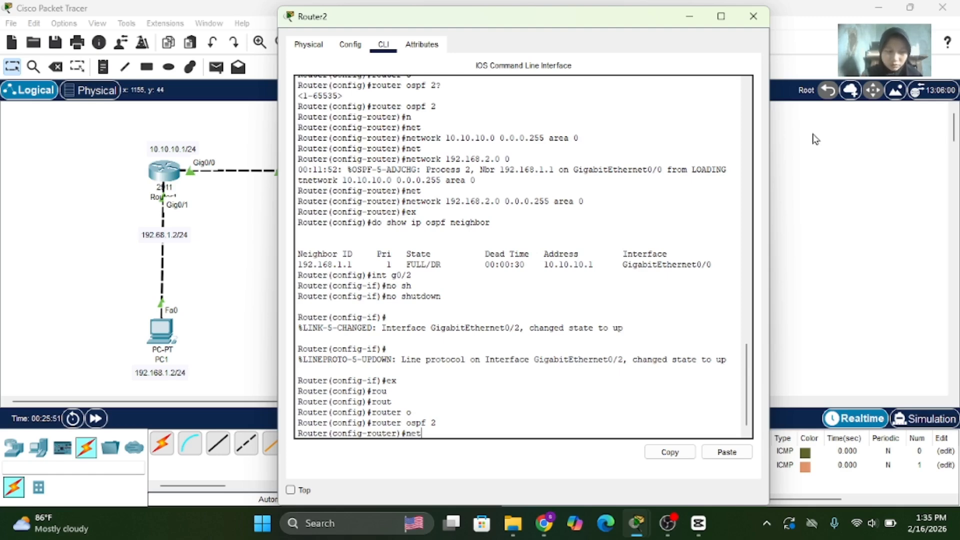
pyautogui.press('Tab')
pyautogui.write('20.')
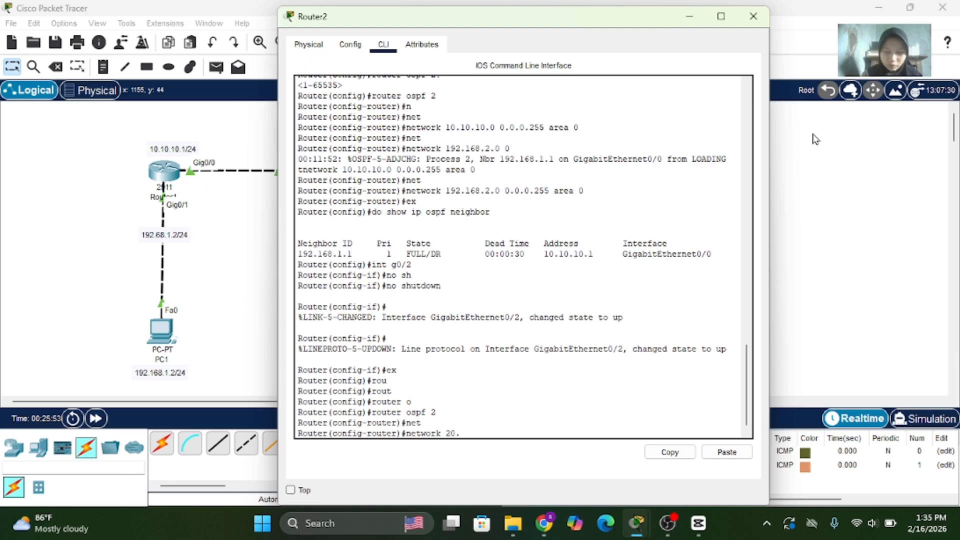
pyautogui.write('20.20.0 ')
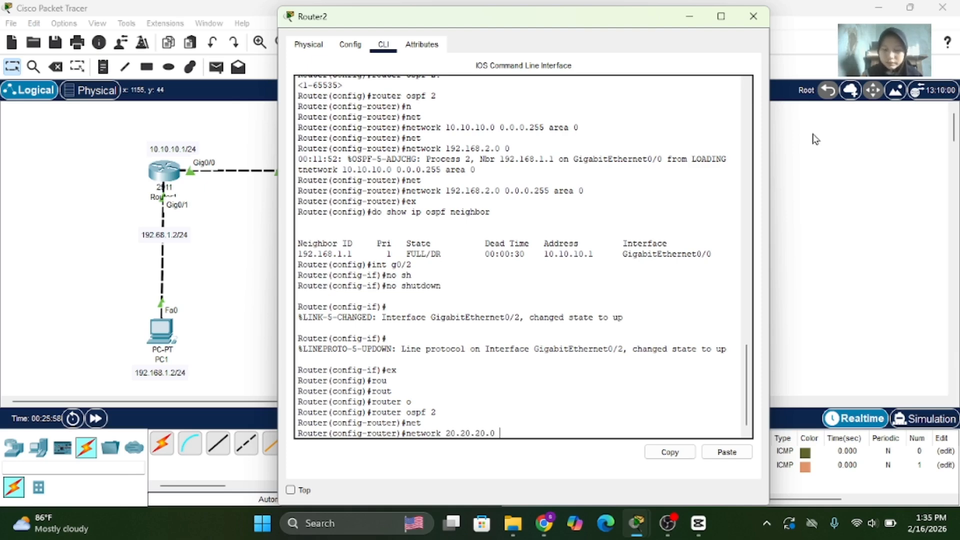
pyautogui.write('0.0.')
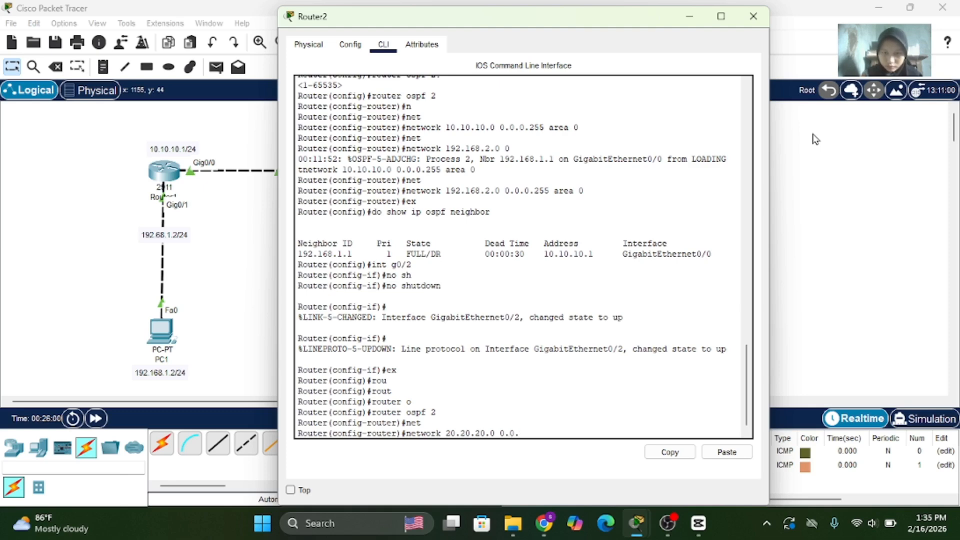
pyautogui.write('0.255 ')
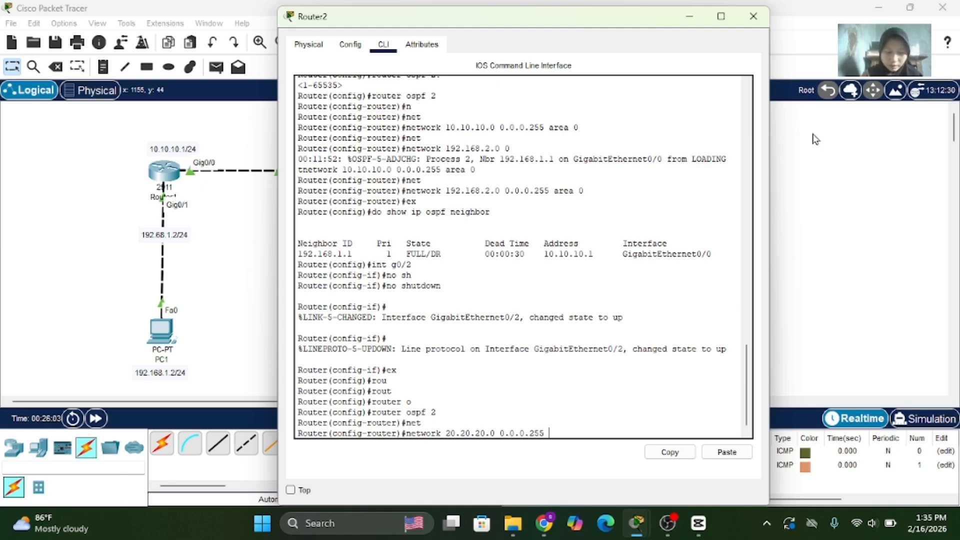
pyautogui.write('area 0')
pyautogui.press('Return')
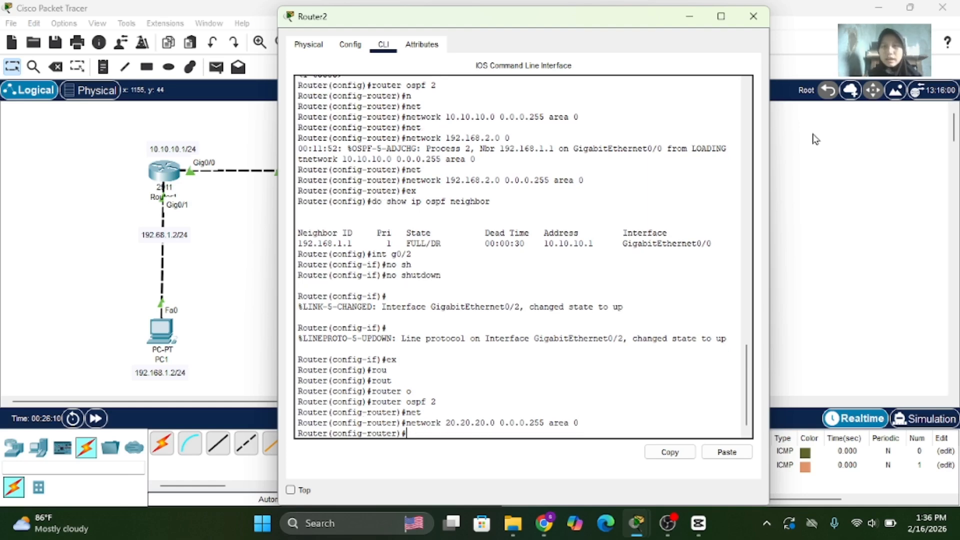
pyautogui.click(763, 19)
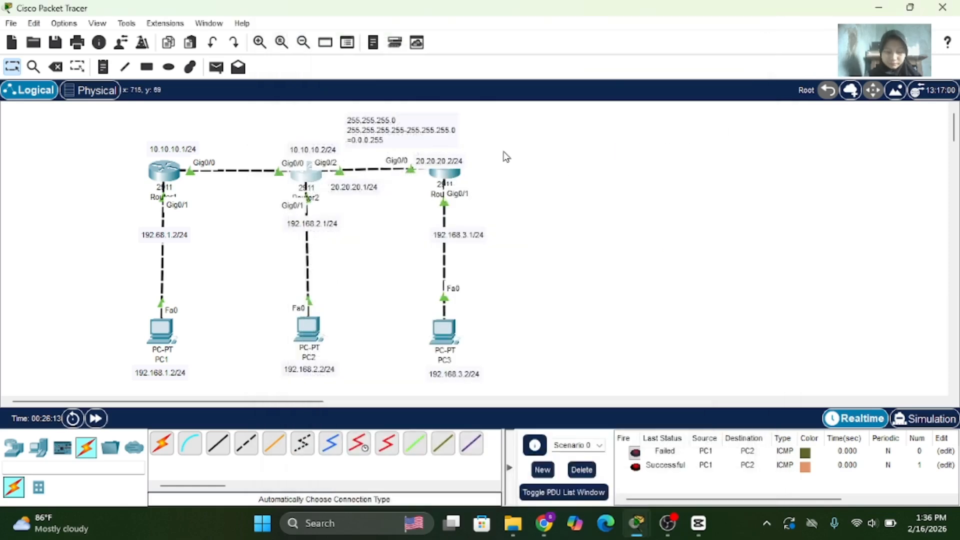
# - Open Router3's command line, exit interface configuration with ex, and enter OSPF configuration with router ospf 3
pyautogui.click(435, 176)
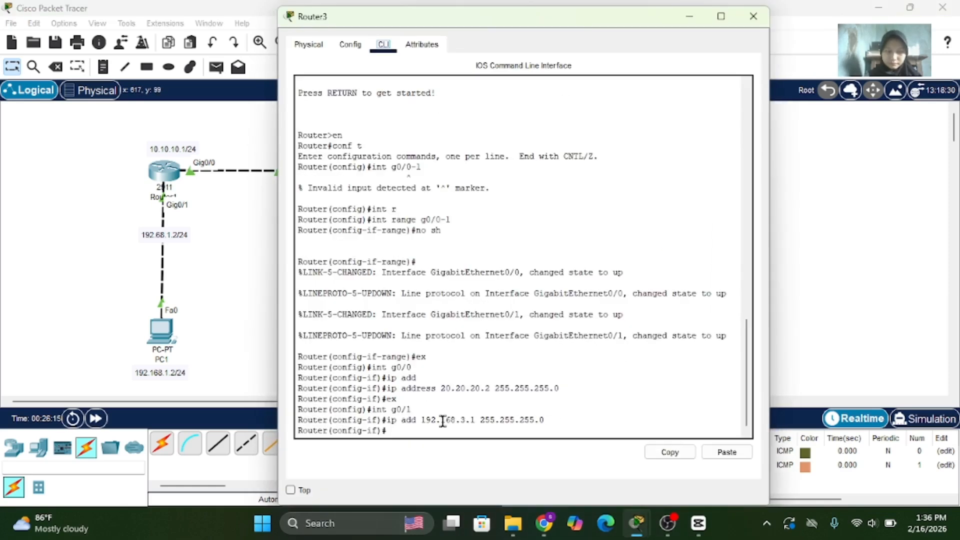
pyautogui.write('ex')
pyautogui.press('Return')
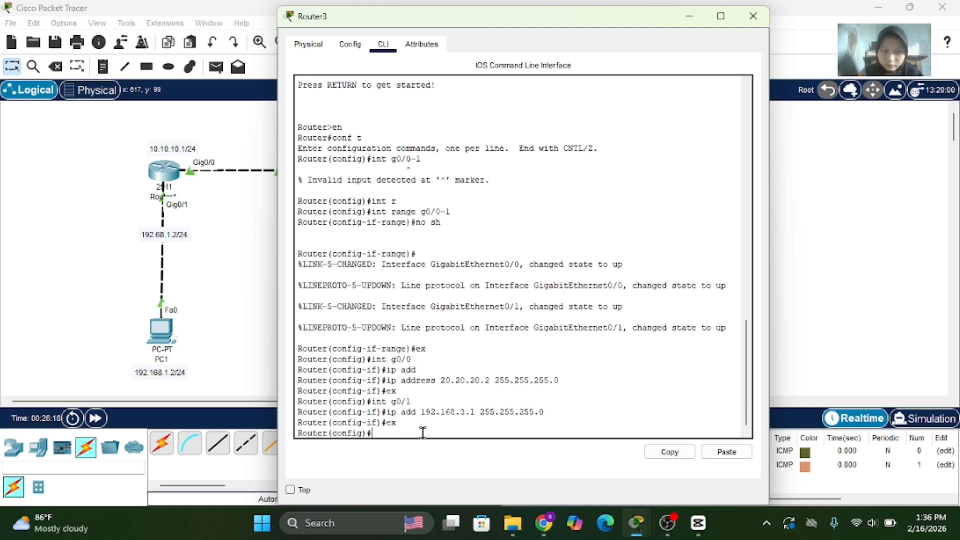
pyautogui.write('r')
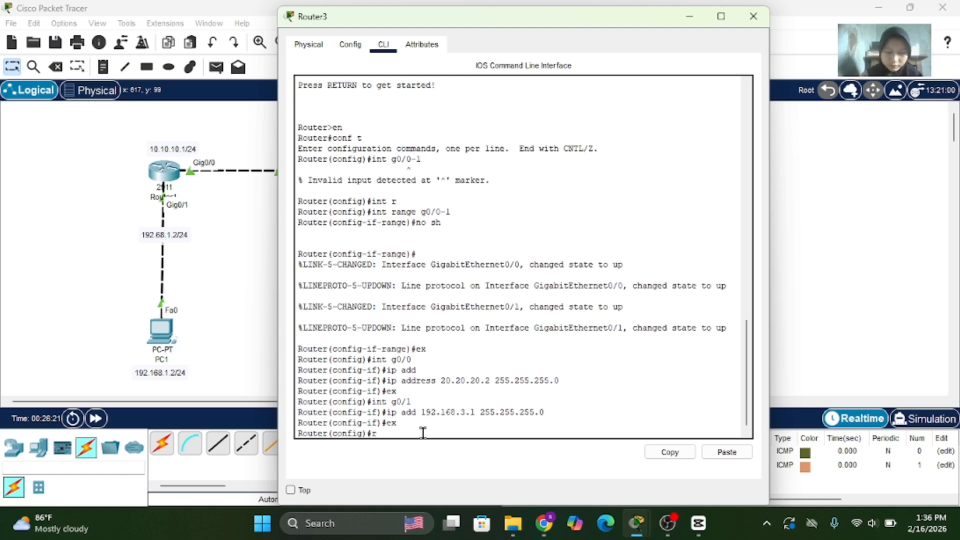
pyautogui.write('ou')
pyautogui.press('Tab')
pyautogui.write('o')
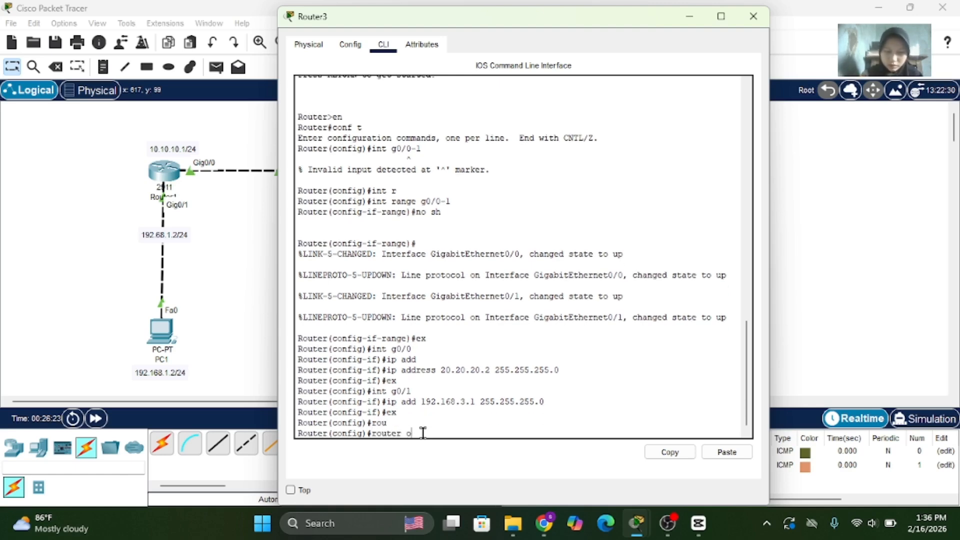
pyautogui.write('sp')
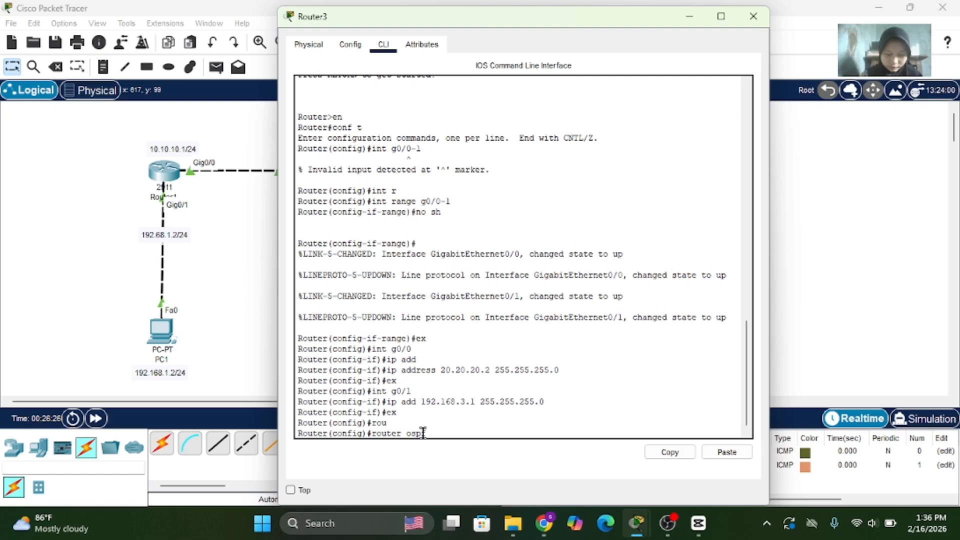
pyautogui.write('f 3')
pyautogui.press('Return')
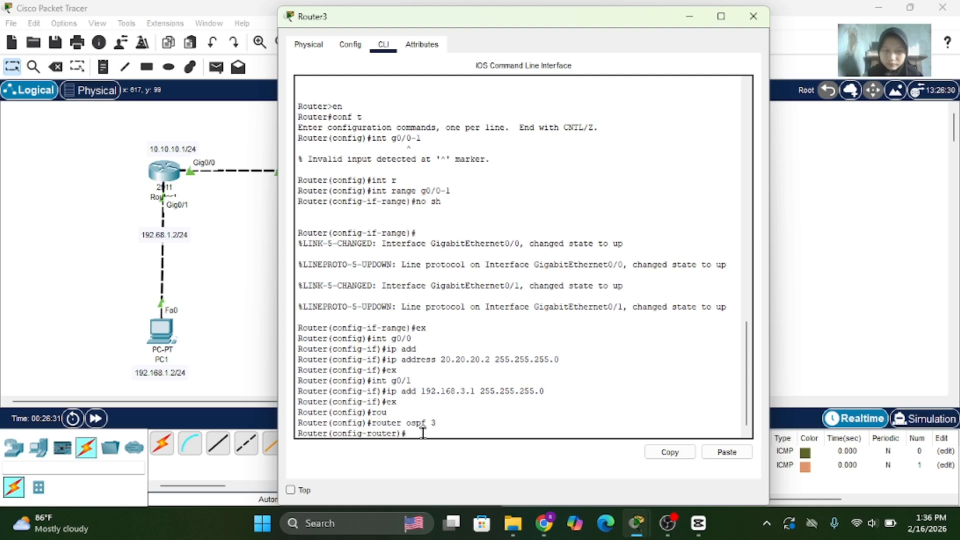
# - Advertise network 192.168.3.0 with wildcard 0.0.0.255 in area 0 in Router3's OSPF process
pyautogui.write('net')
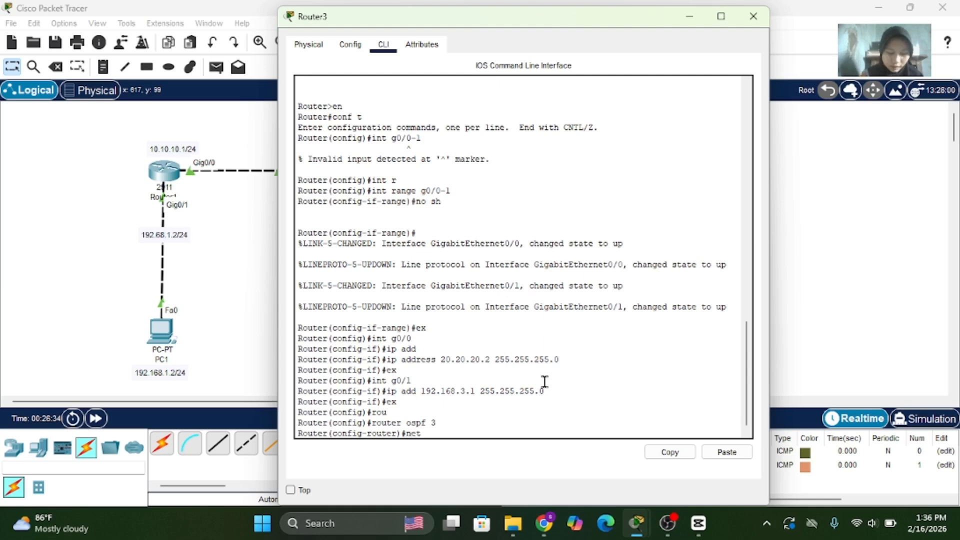
pyautogui.press('Tab')
pyautogui.write('192.')
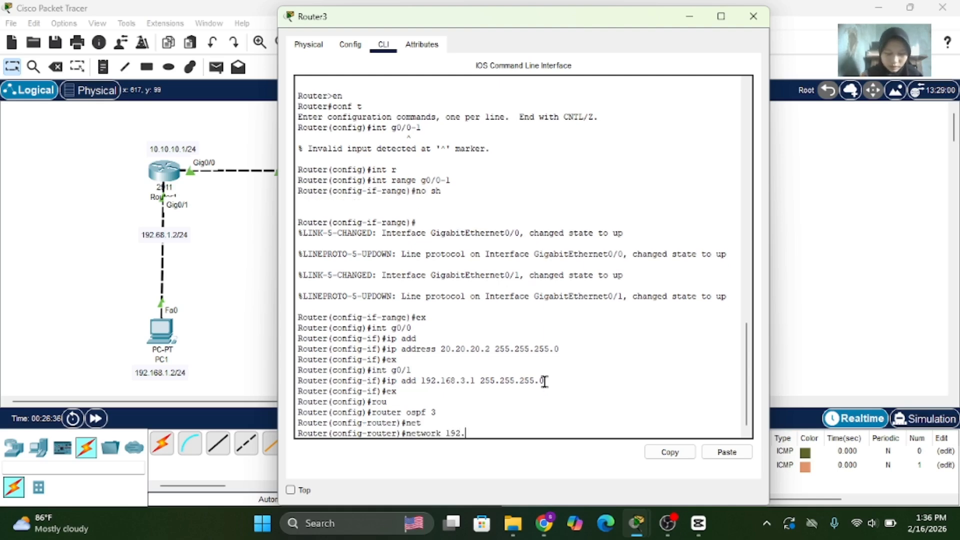
pyautogui.write('168.3.0')
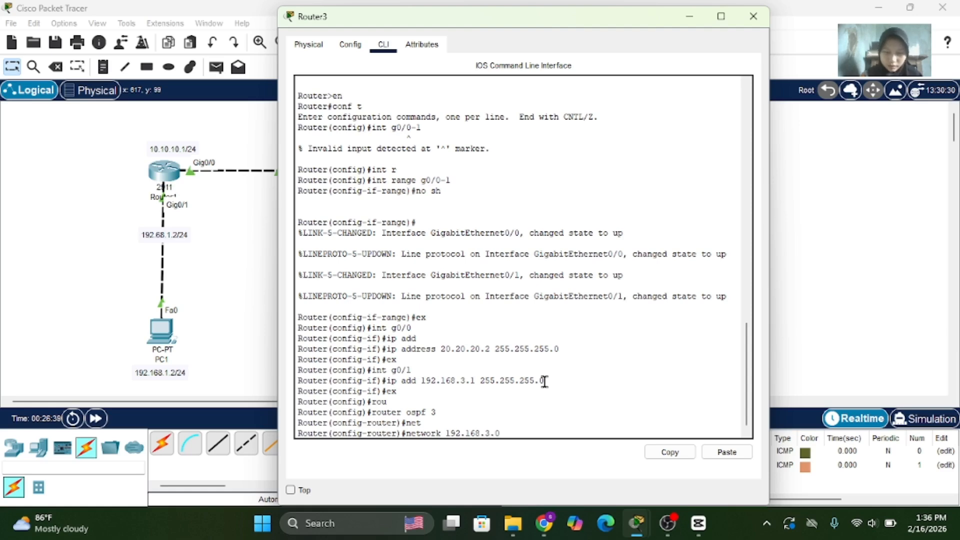
pyautogui.write(' 0.0.')
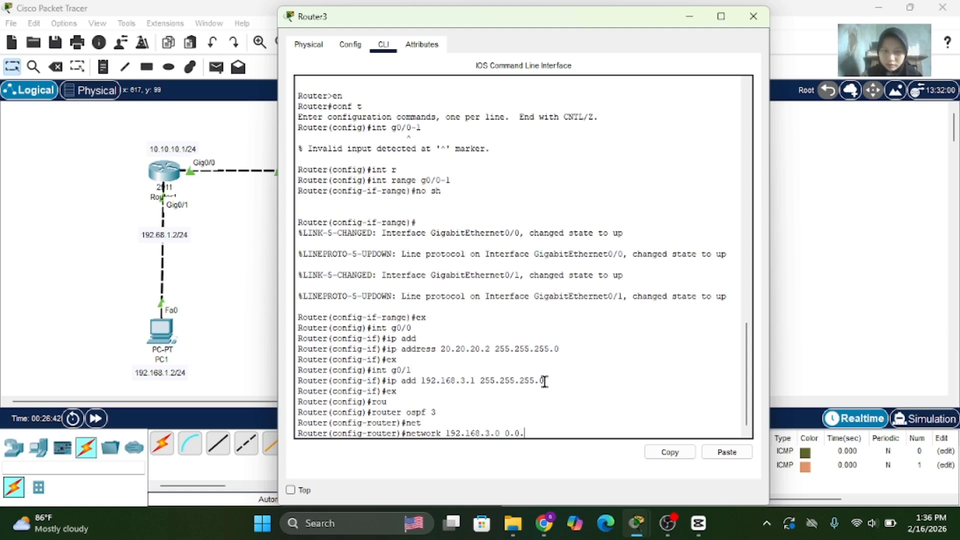
pyautogui.write('0.255 area')
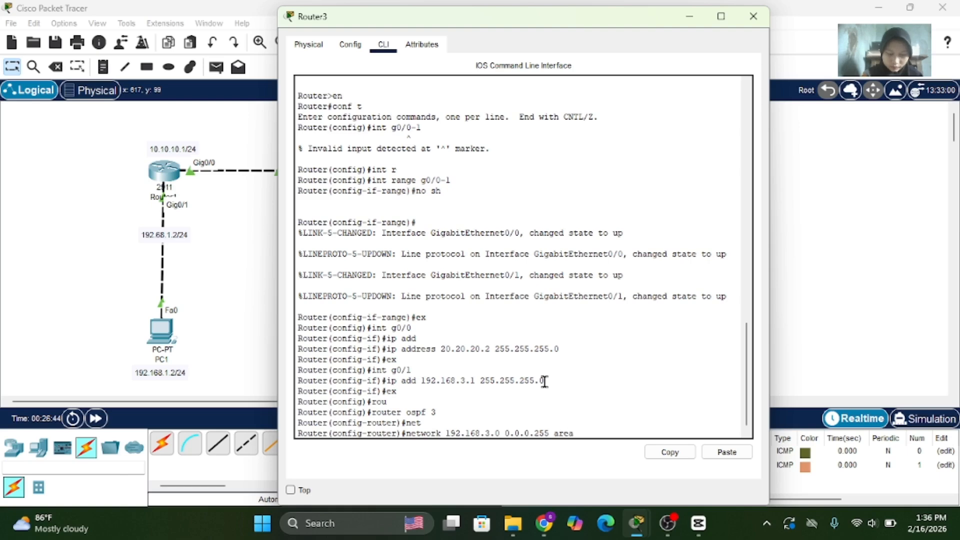
pyautogui.write(' 0')
pyautogui.press('Return')
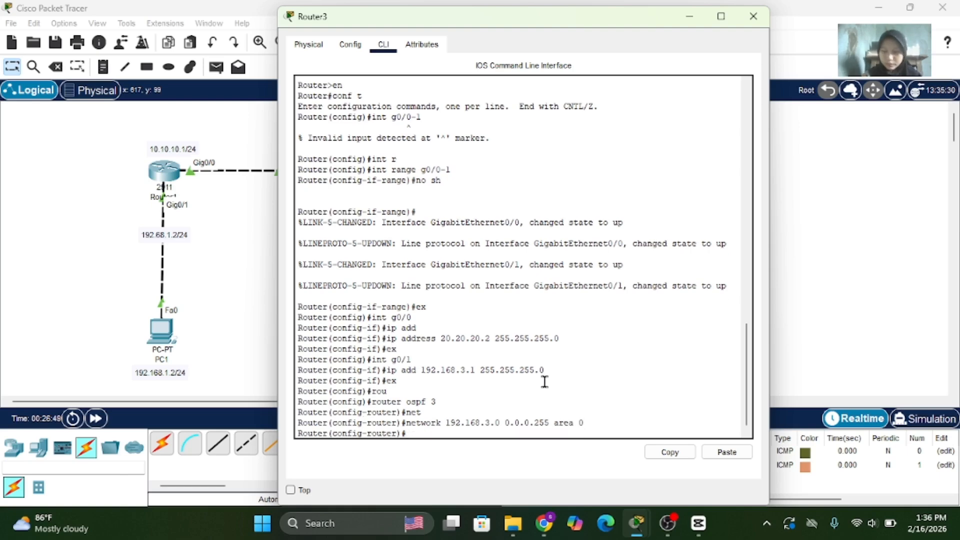
# - Begin the network statement for 20.20.20.0 in Router3's OSPF process
pyautogui.write('net')
pyautogui.press('Tab')
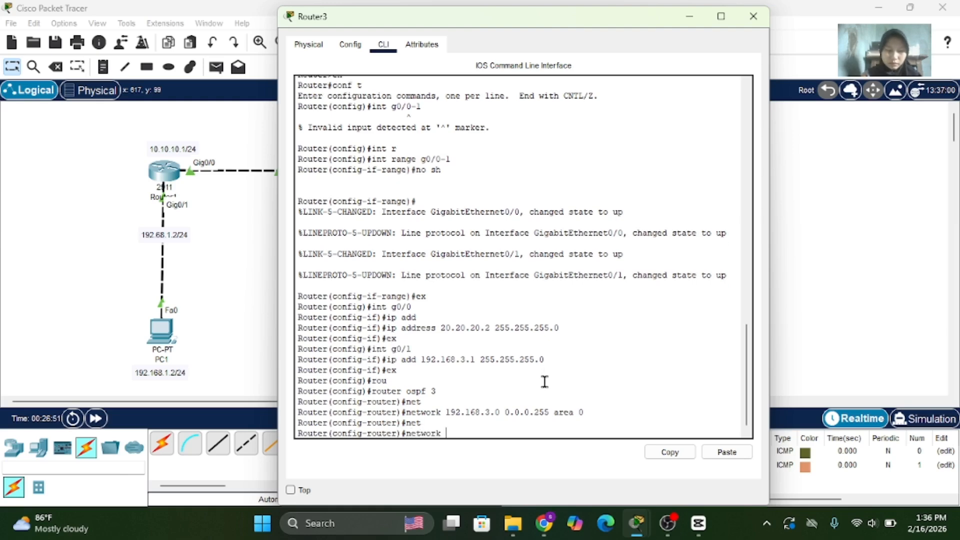
pyautogui.write('20.20.20.')
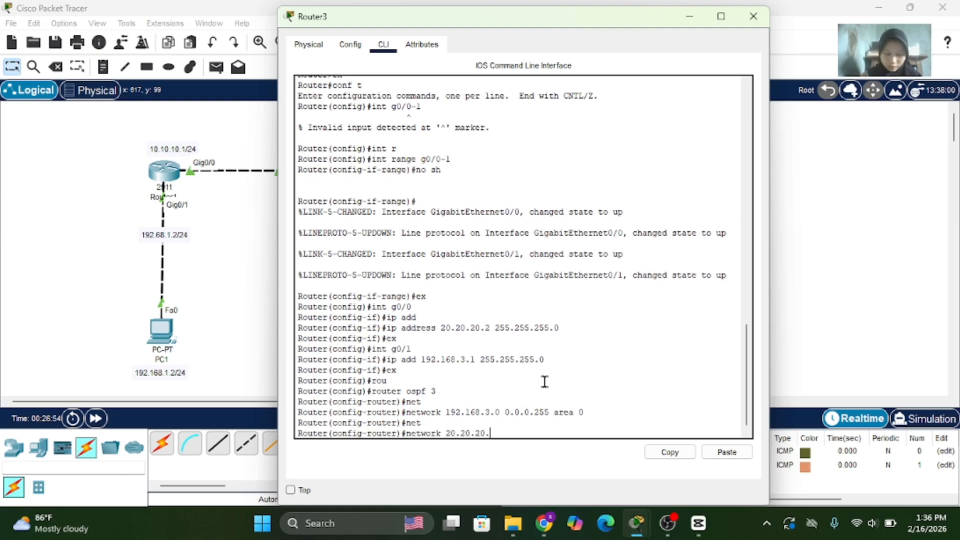
pyautogui.write('0 0.')
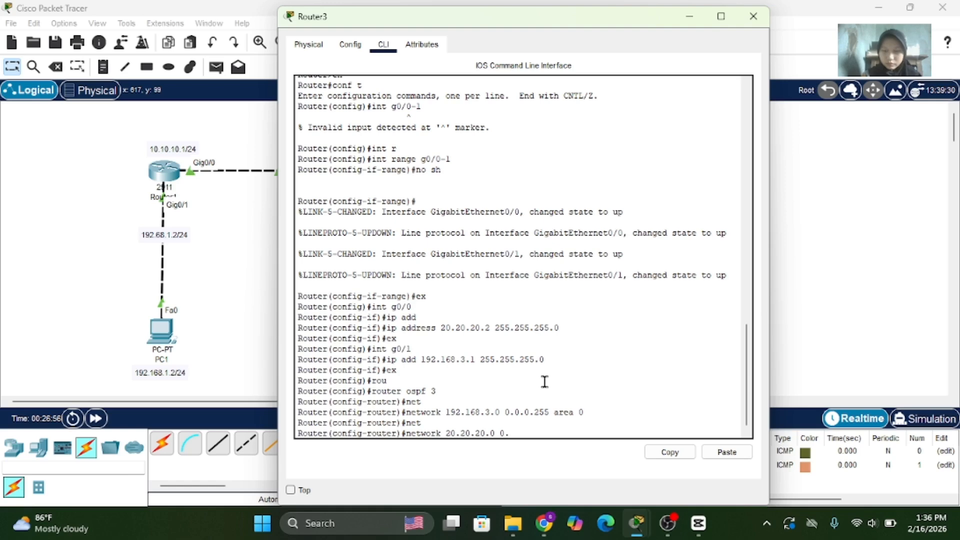
# - Finish advertising network 20.20.20.0 with wildcard 0.0.0.255 in area 0 of Router3's OSPF process 3, and exit router configuration
pyautogui.write('0')
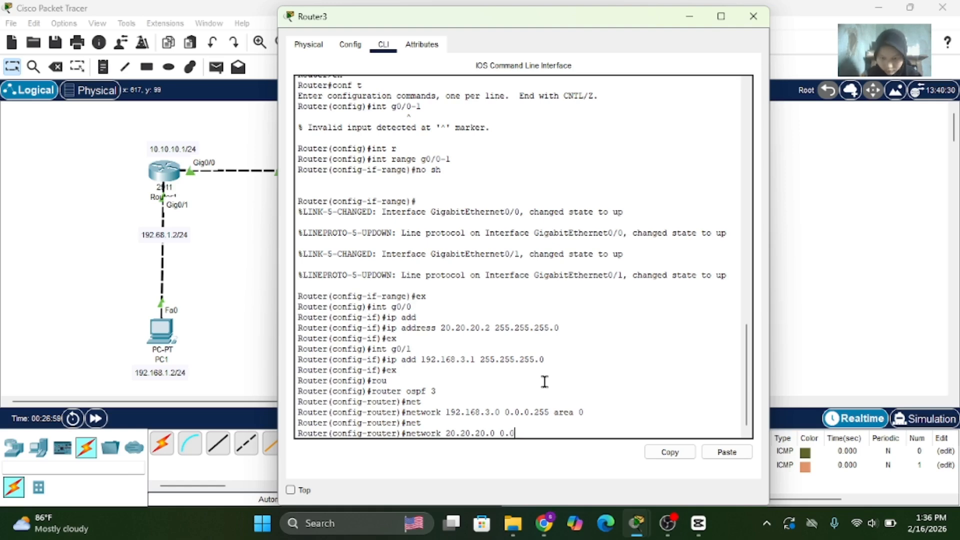
pyautogui.write('.0.255 a')
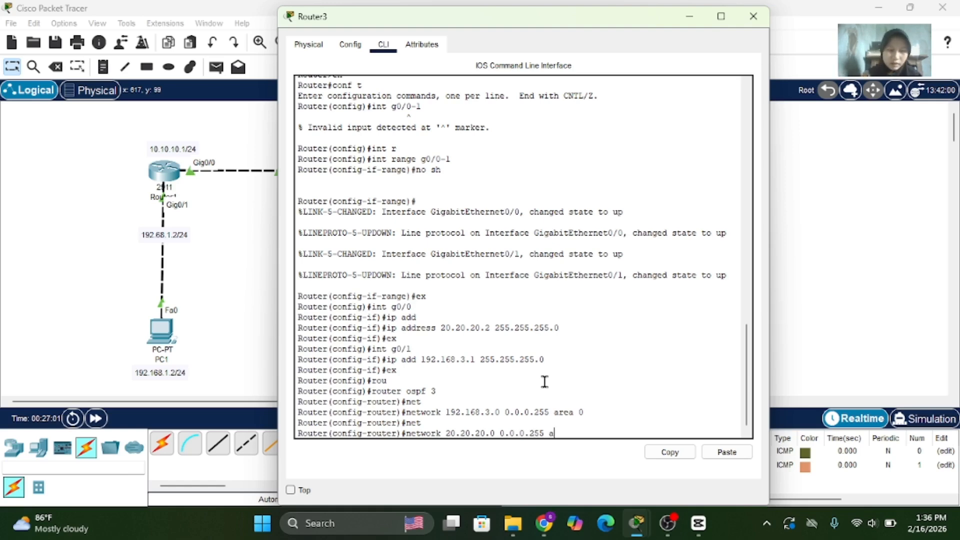
pyautogui.write('rea 0')
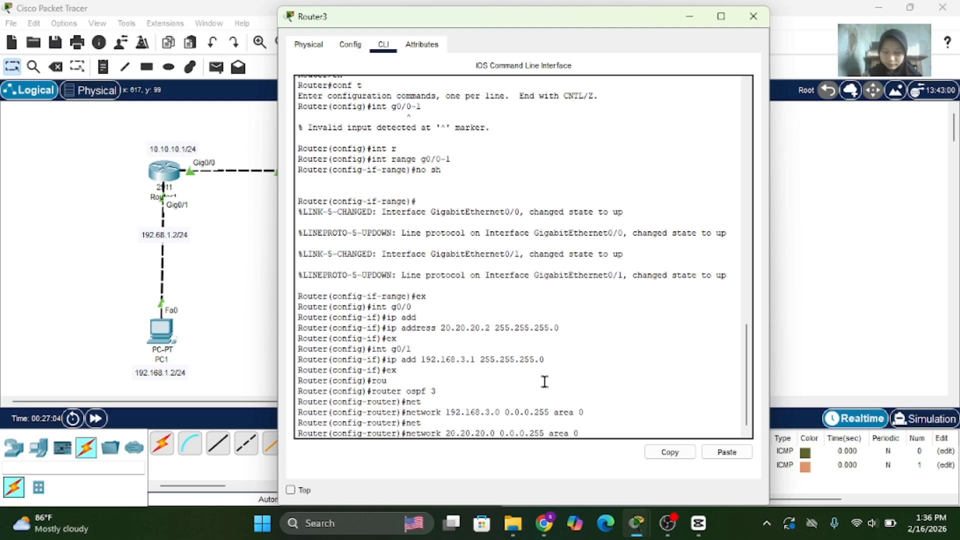
pyautogui.press('Return')
pyautogui.write('ex')
pyautogui.press('Return')
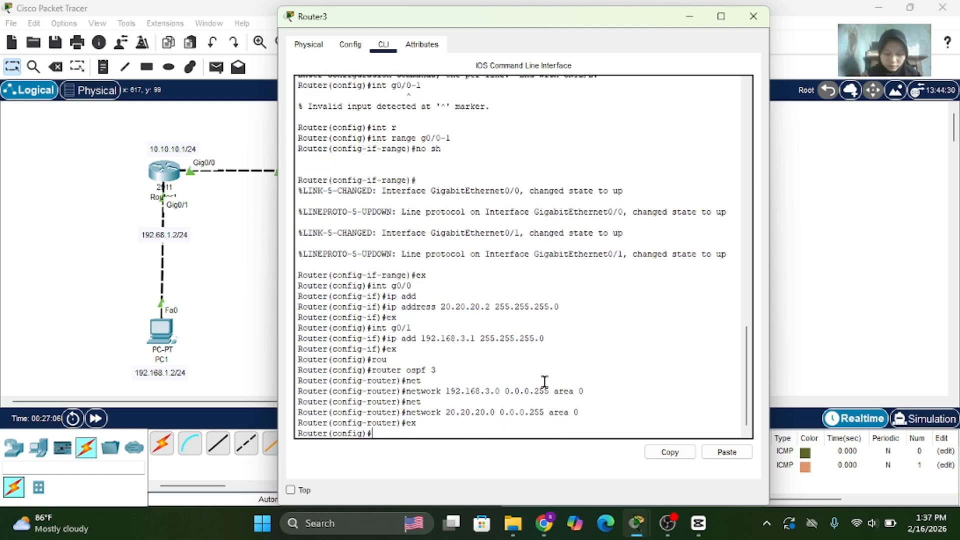
# - Show Router3's OSPF neighbors from global configuration mode with do show ip ospf neighbor, and close the router's window
pyautogui.write('do show')
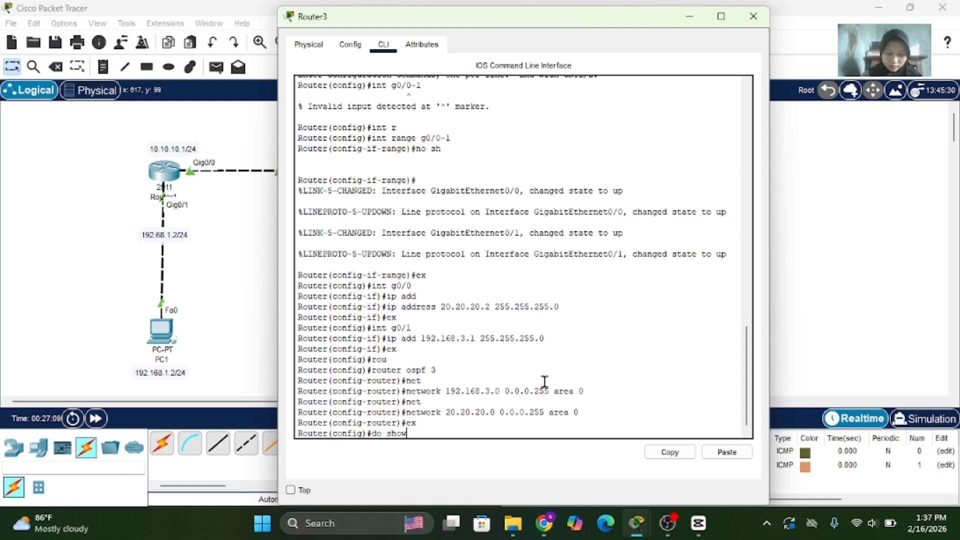
pyautogui.write(' ip ospf ')
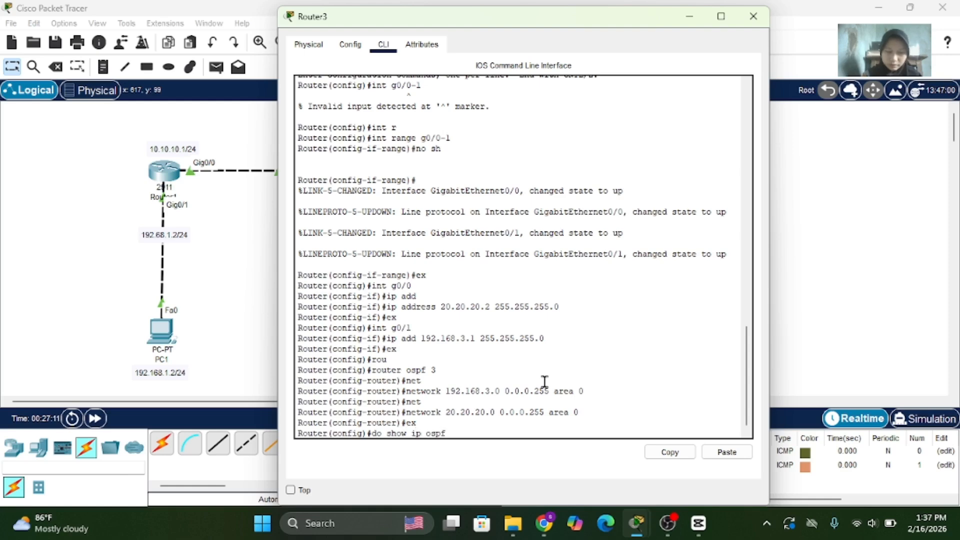
pyautogui.write('neighbor')
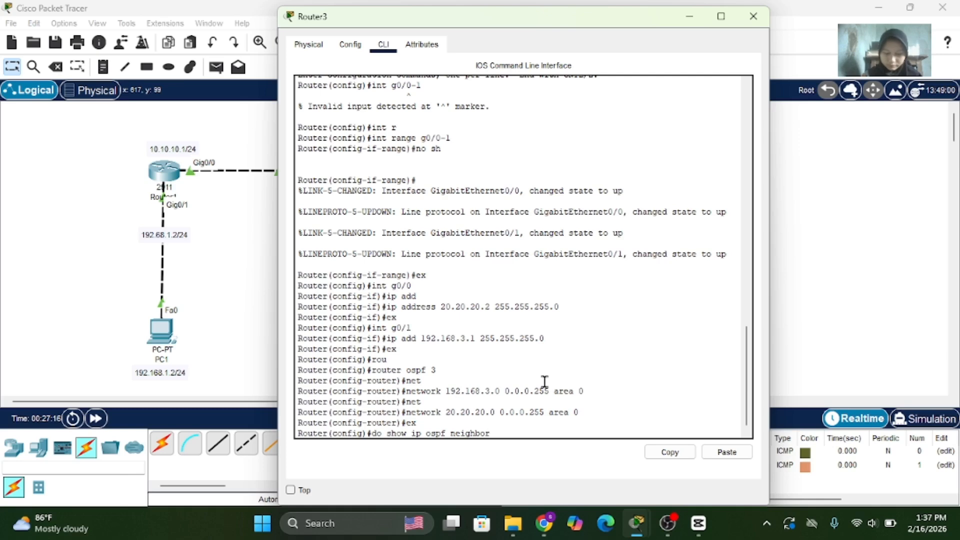
pyautogui.press('Return')
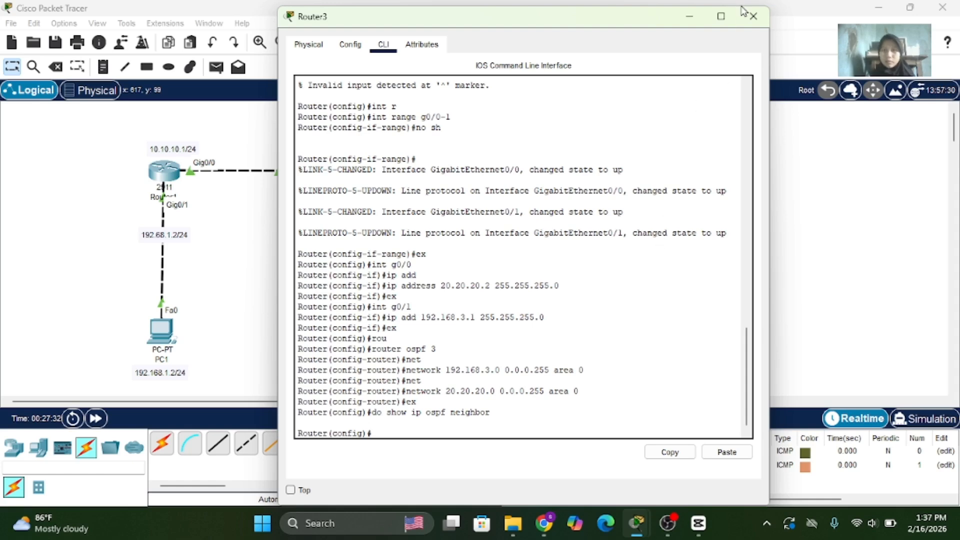
pyautogui.click(751, 17)
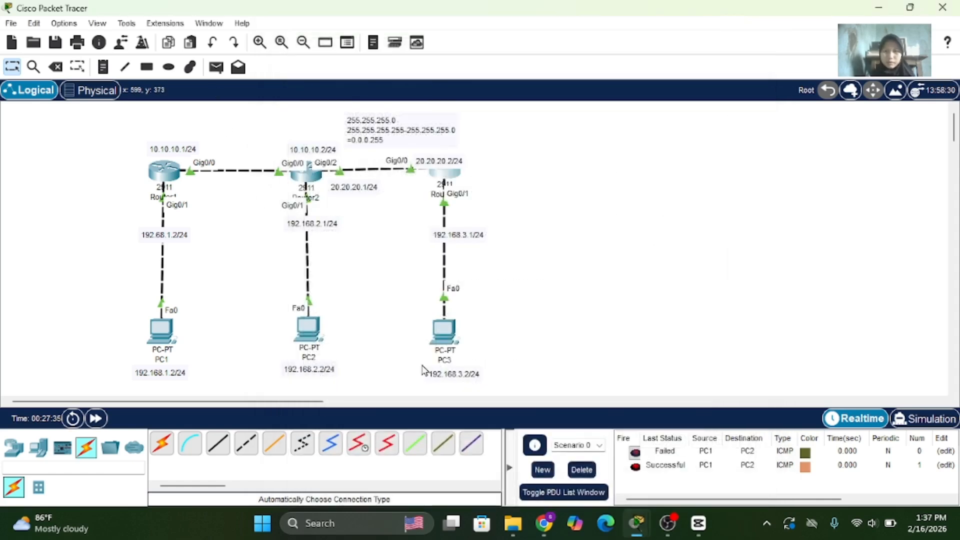
# - Delete the existing PDU scenario and send a simple PDU from PC2 to PC3
pyautogui.click(582, 469)
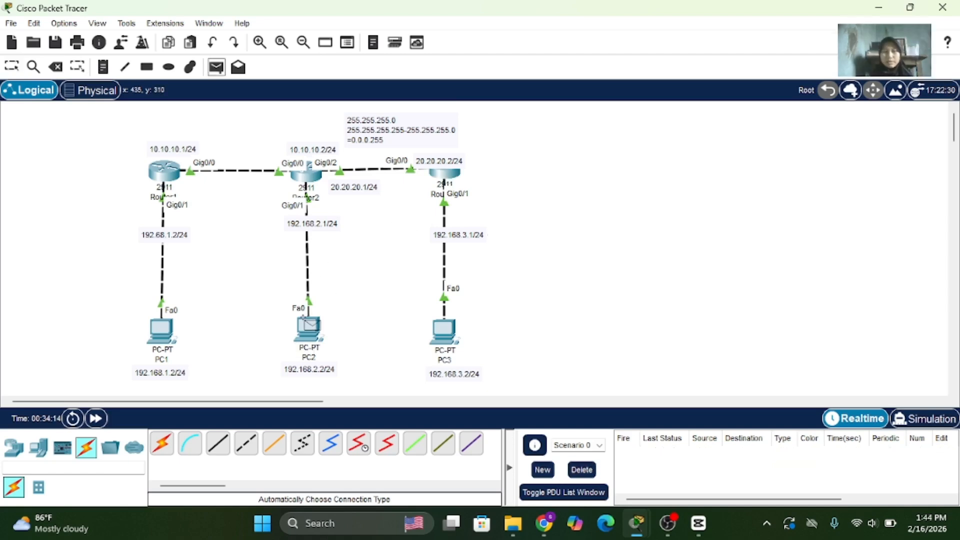
pyautogui.click(309, 327)
pyautogui.click(440, 334)
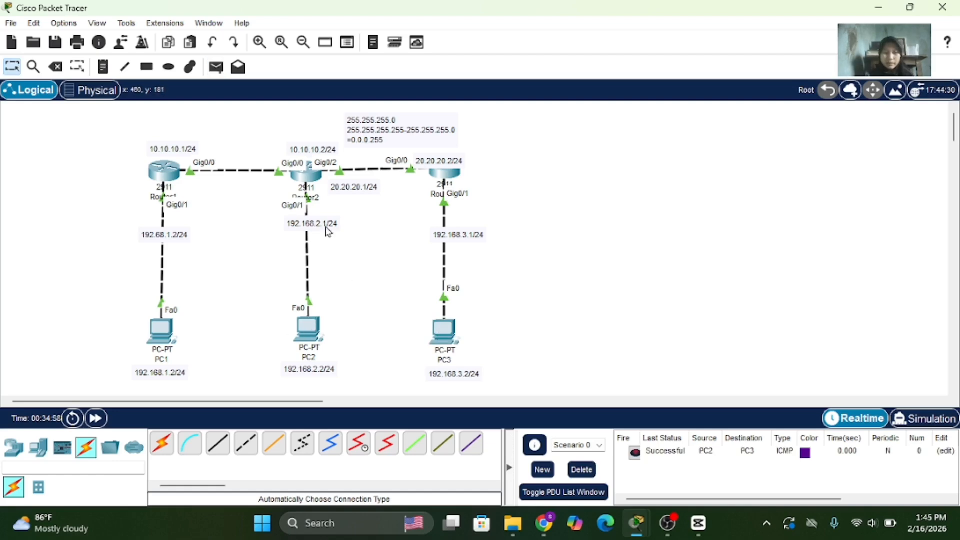
# - Display Router3's routing table with show ip route in privileged mode, examine the 192.168.x.0 routes, and close the router's window
pyautogui.click(440, 171)
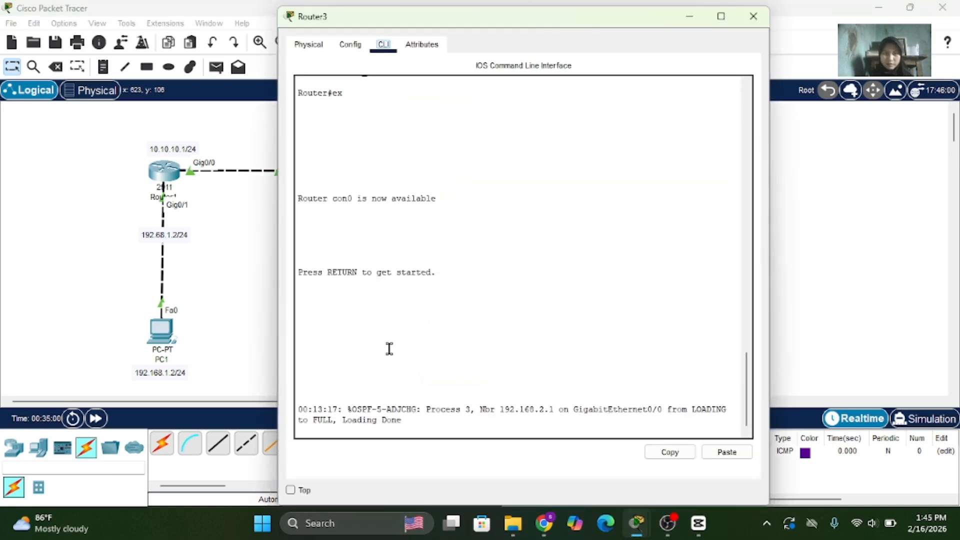
pyautogui.press('Return')
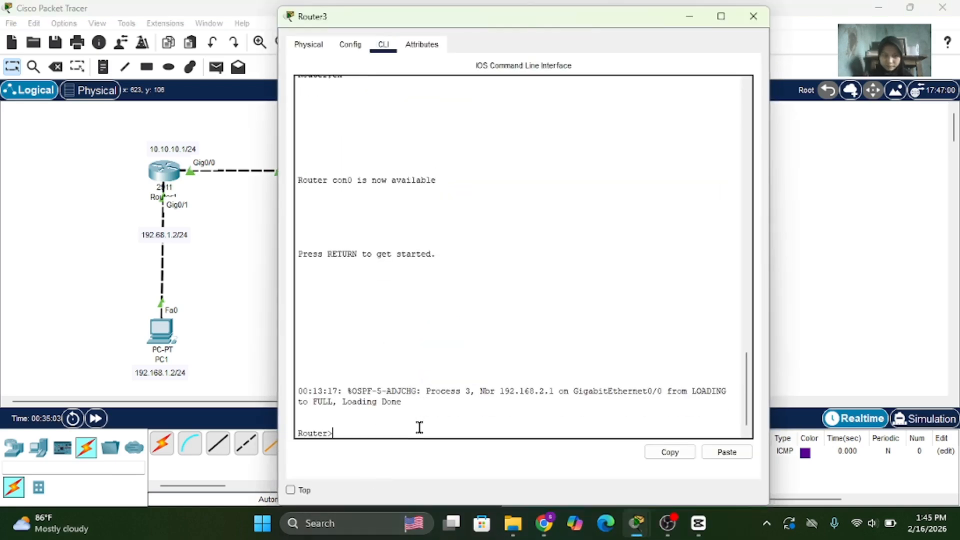
pyautogui.write('en')
pyautogui.press('Return')
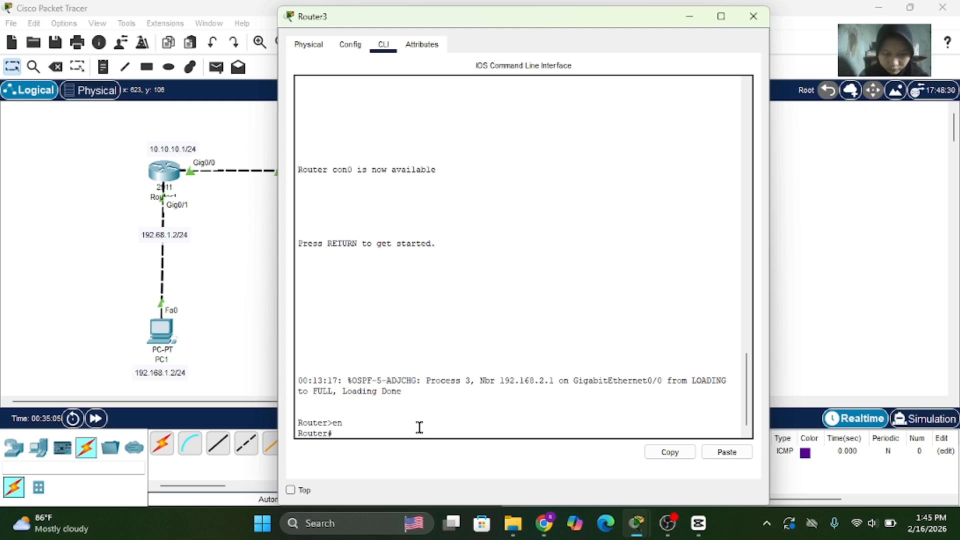
pyautogui.write('sh')
pyautogui.press('Tab')
pyautogui.write('i')
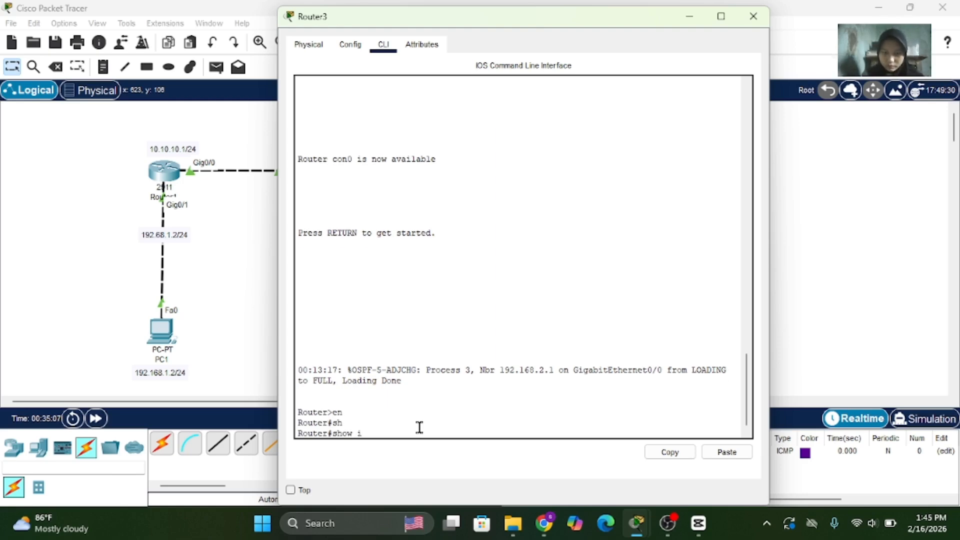
pyautogui.write('p r')
pyautogui.press('Tab')
pyautogui.write('o')
pyautogui.press('Tab')
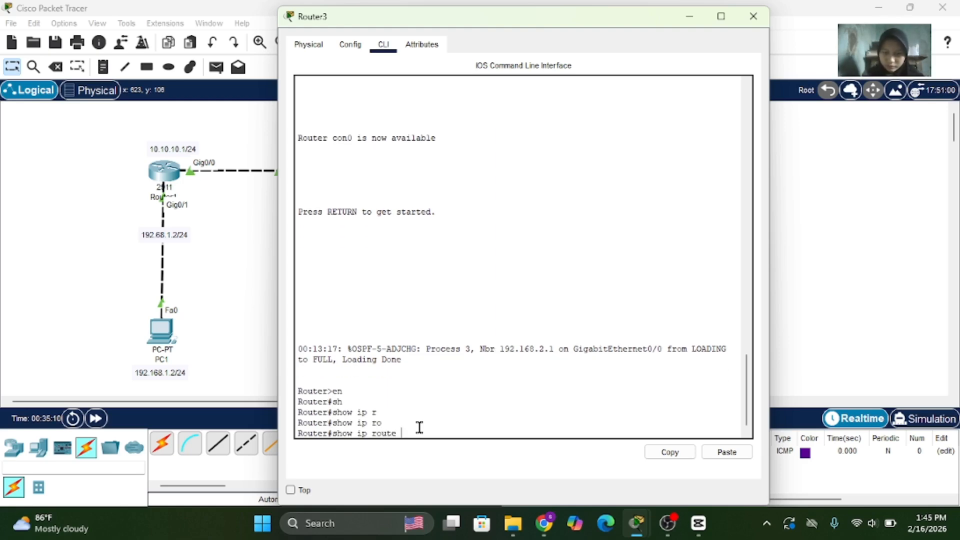
pyautogui.press('Return')
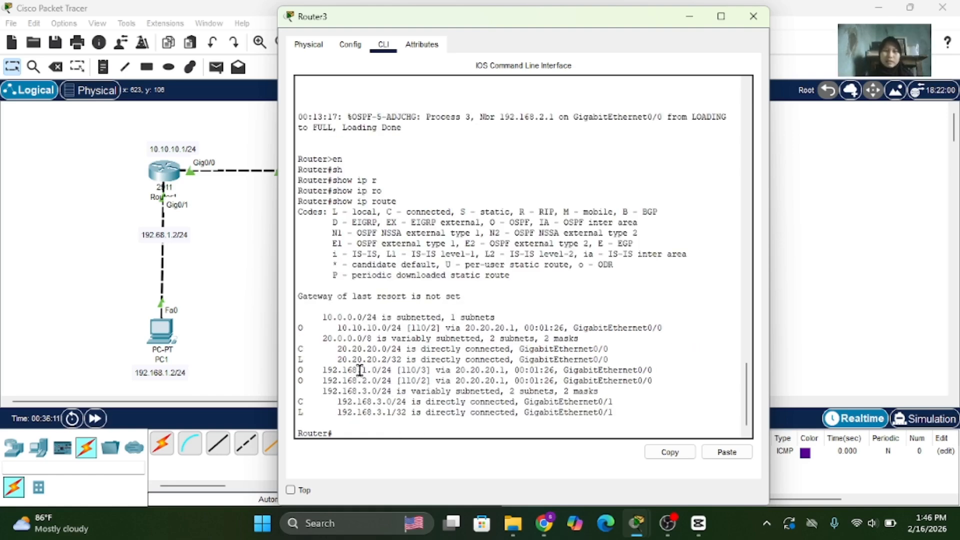
pyautogui.moveTo(361, 372); pyautogui.dragTo(383, 380)
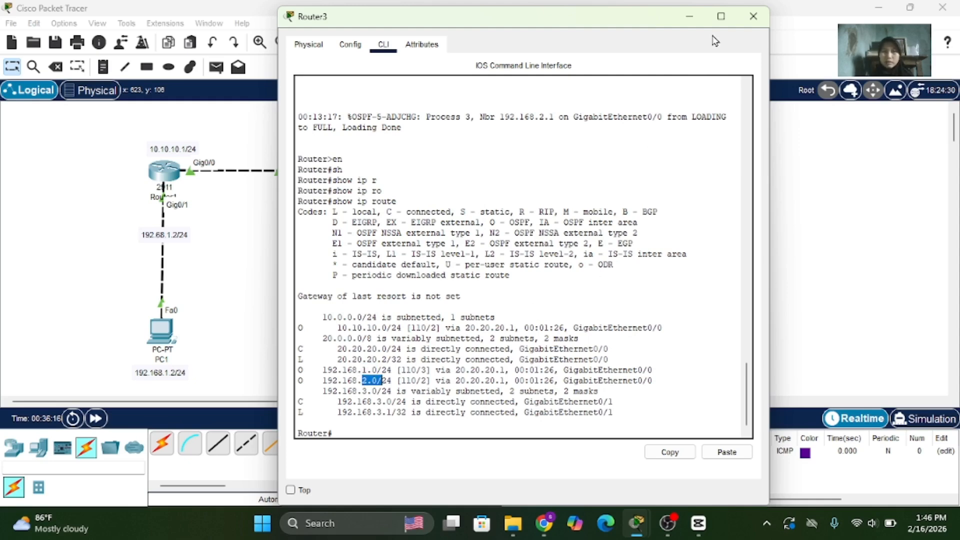
pyautogui.click(753, 14)
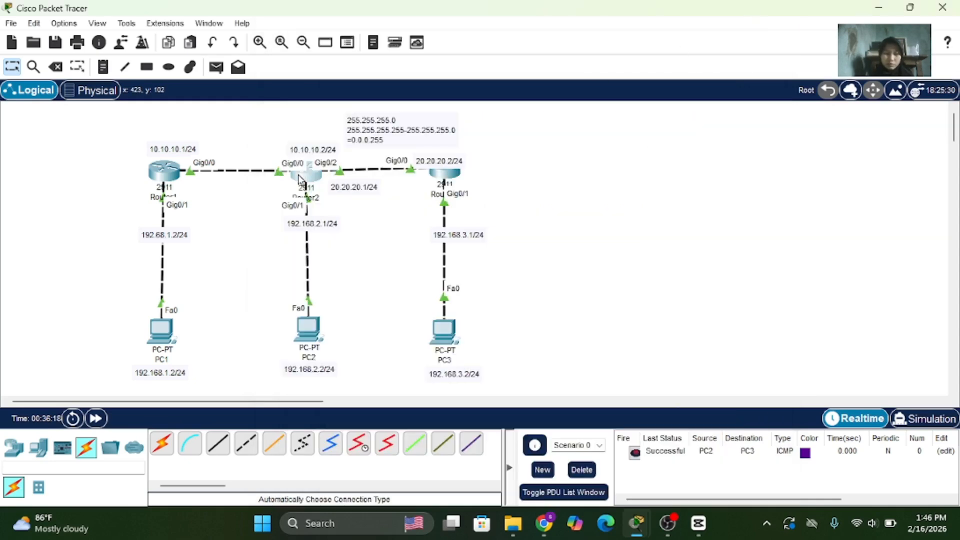
# - End configuration mode on Router2 and examine its neighbor IDs with show ip ospf neighbor
pyautogui.click(299, 179)
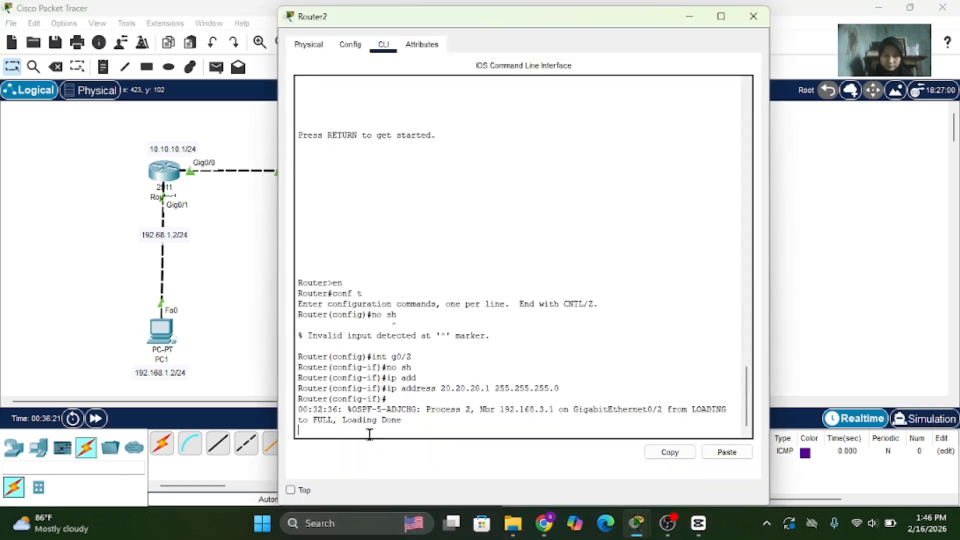
pyautogui.write('end')
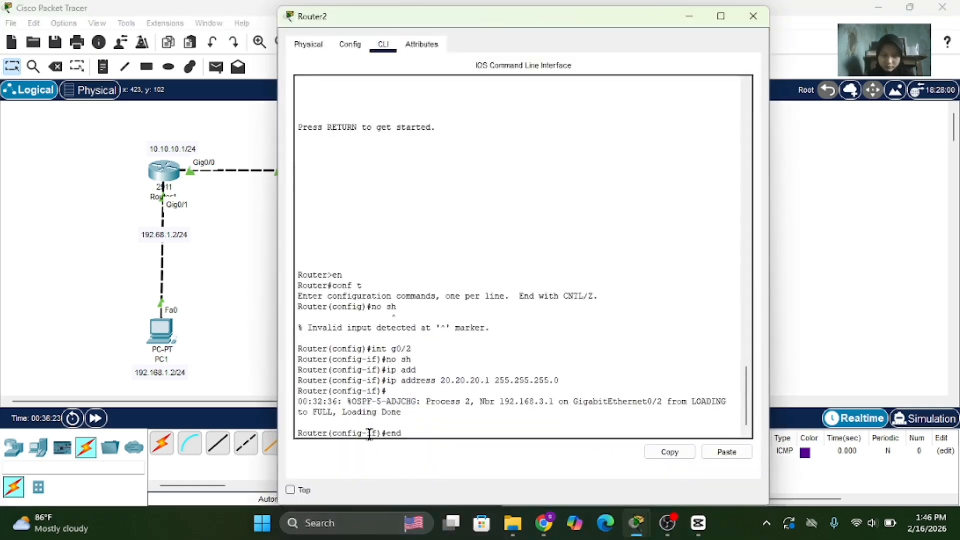
pyautogui.press('Return')
pyautogui.press('Return')
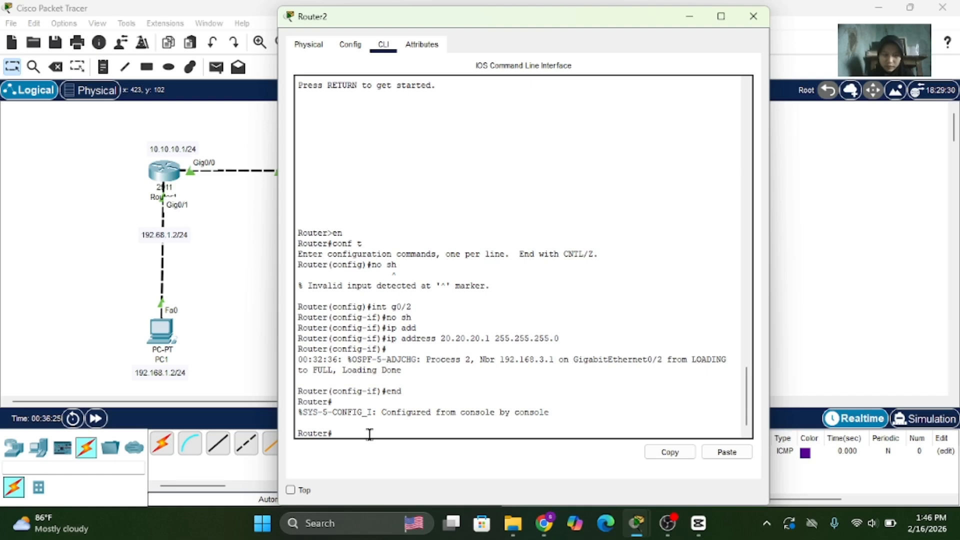
pyautogui.write('show ip osp')
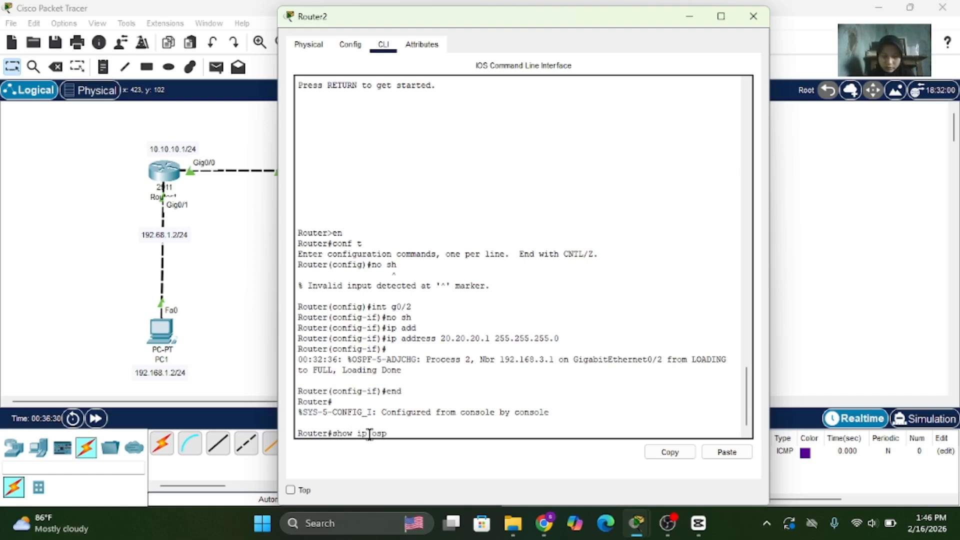
pyautogui.write('f ne')
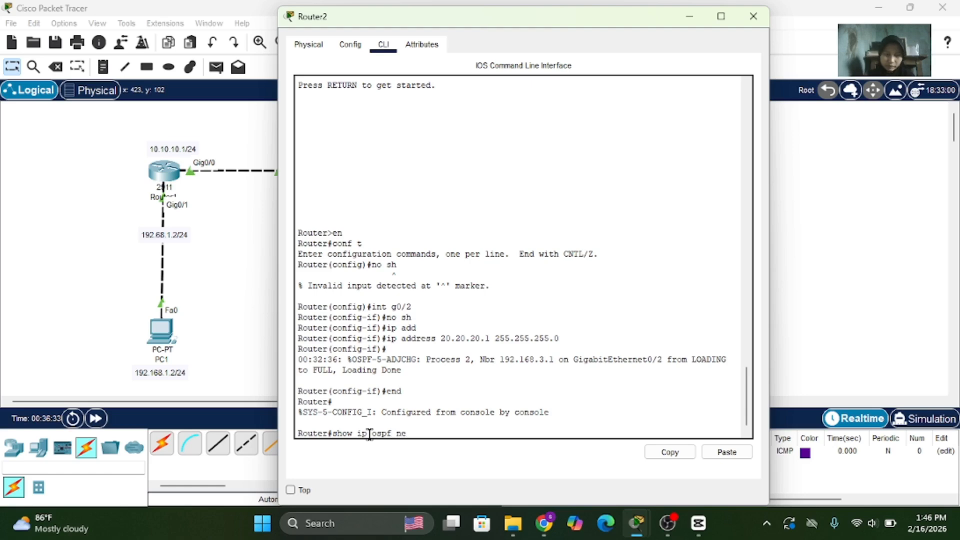
pyautogui.write('i')
pyautogui.press('Tab')
pyautogui.press('Return')
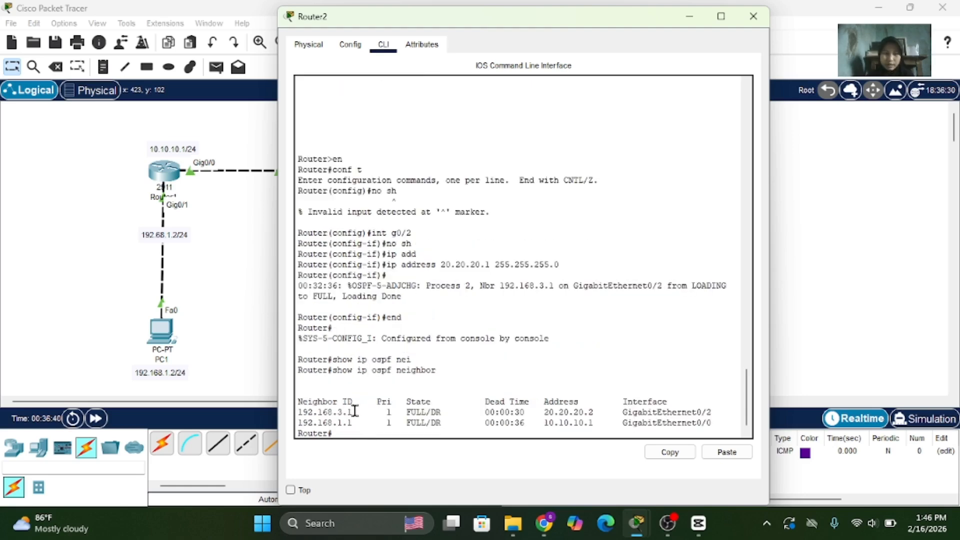
pyautogui.moveTo(335, 411)
pyautogui.mouseDown()
pyautogui.moveTo(355, 413)
pyautogui.moveTo(336, 417)
pyautogui.mouseUp()
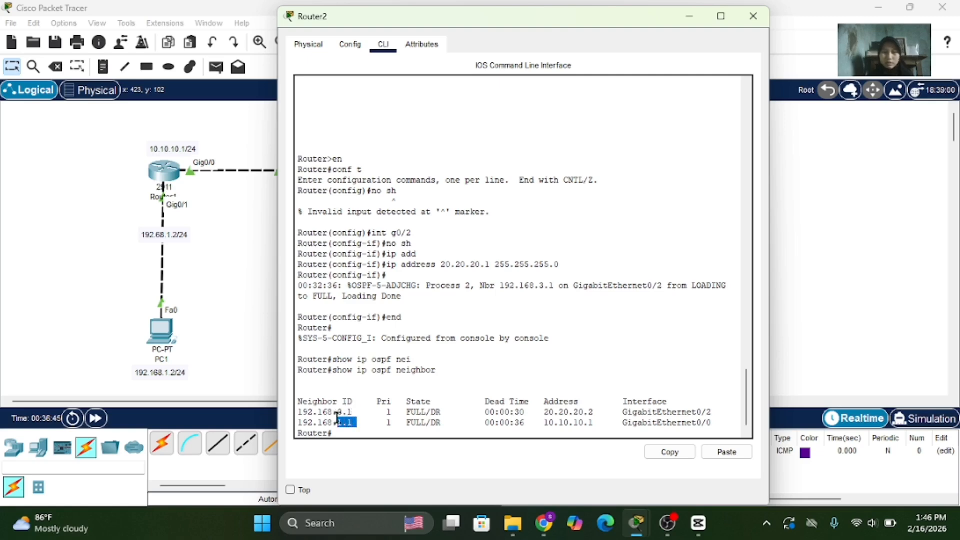
pyautogui.click(343, 428)
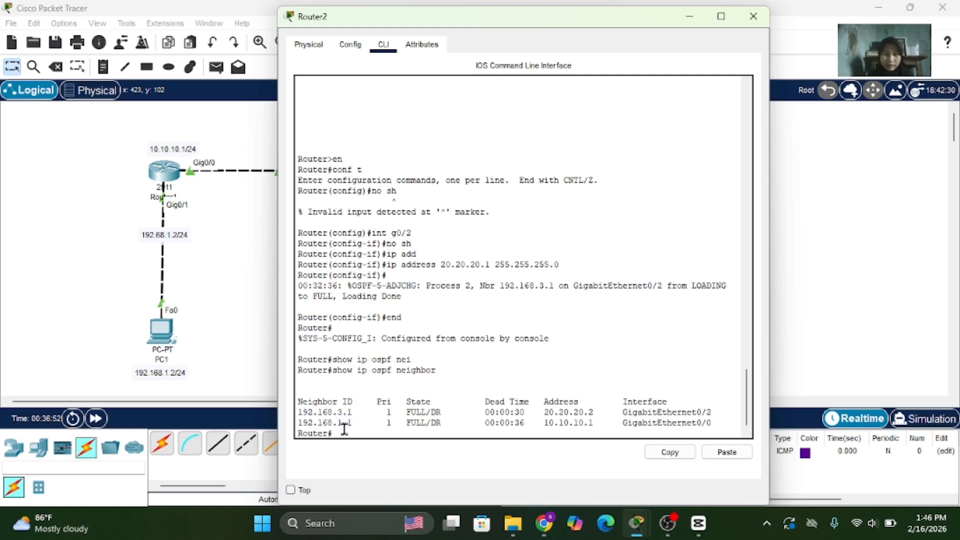
# - Display Router2's IP routing table with show ip route
pyautogui.write('sh')
pyautogui.press('Tab')
pyautogui.write('i')
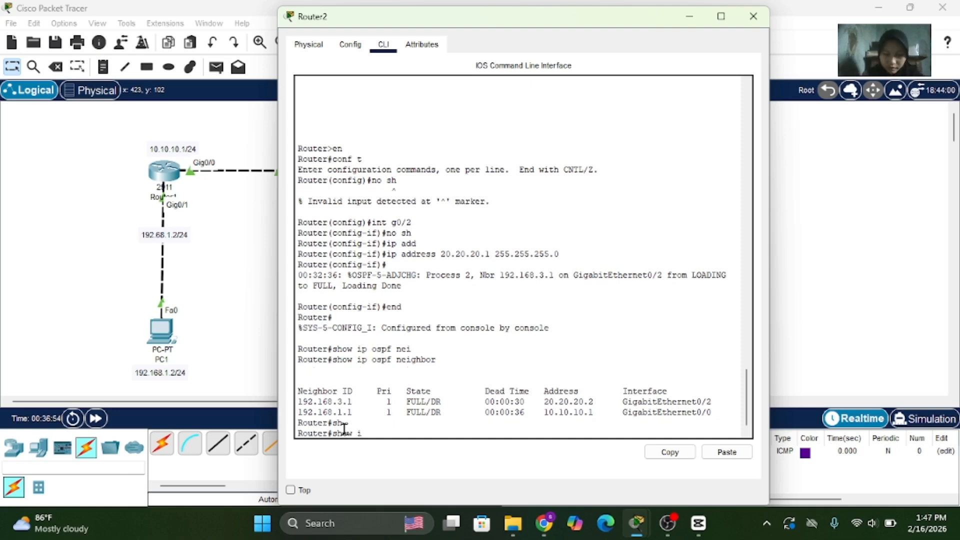
pyautogui.write('p ro')
pyautogui.press('Tab')
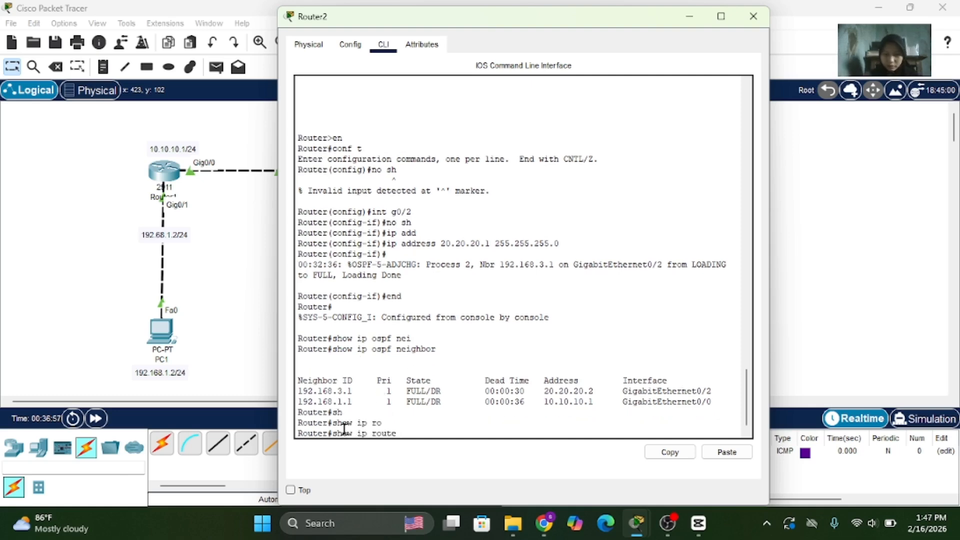
pyautogui.press('Return')
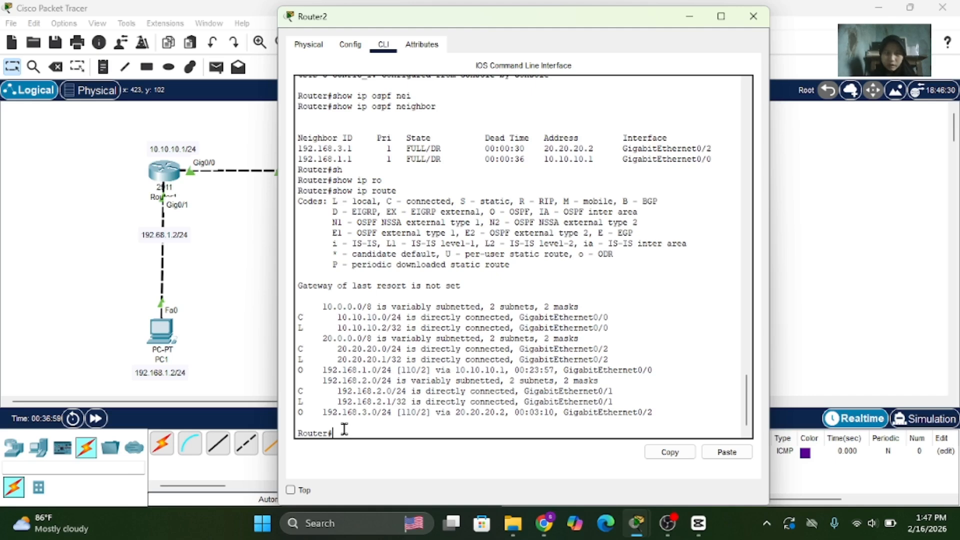
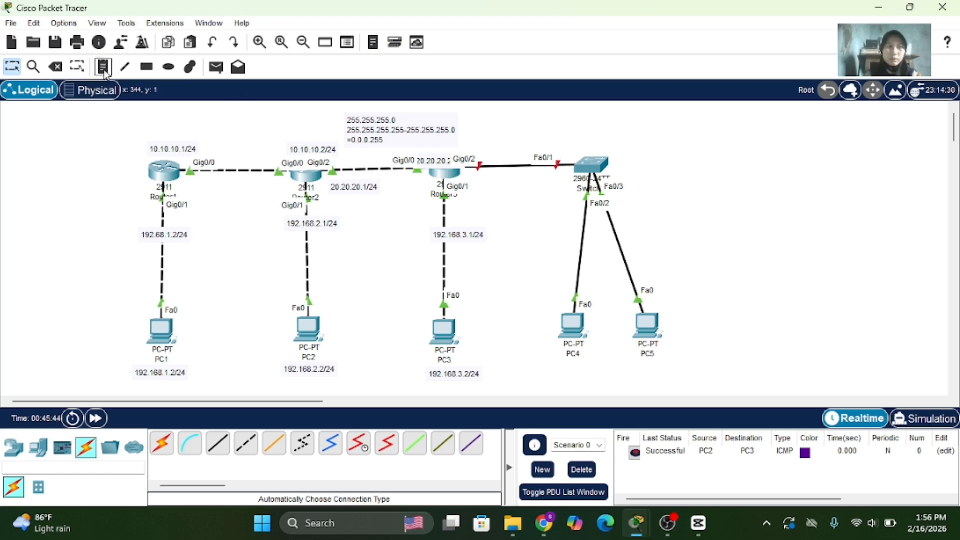
# - Add the note 30.30.30.1/24 below the link between Router3's Gig0/2 port and the switch
pyautogui.press('n')
pyautogui.click(474, 182)
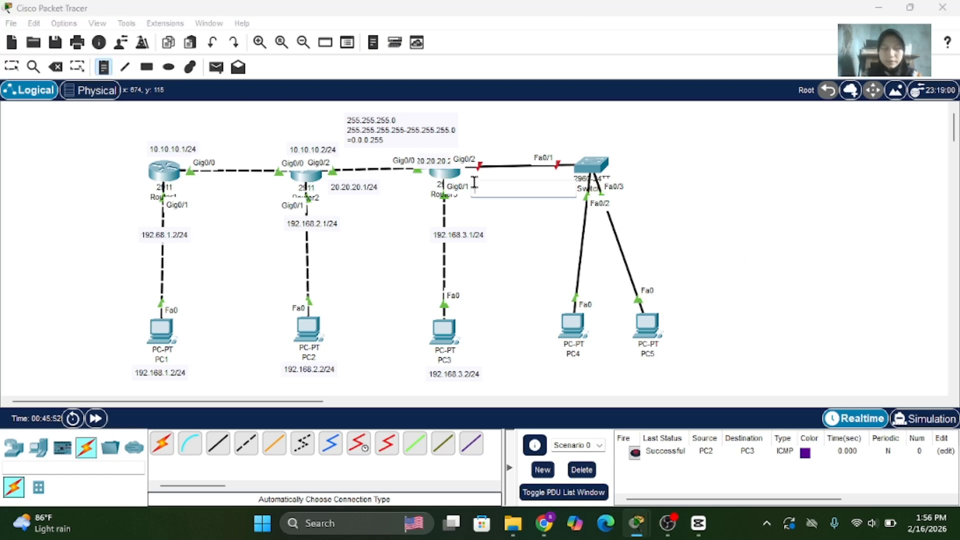
pyautogui.write('30')
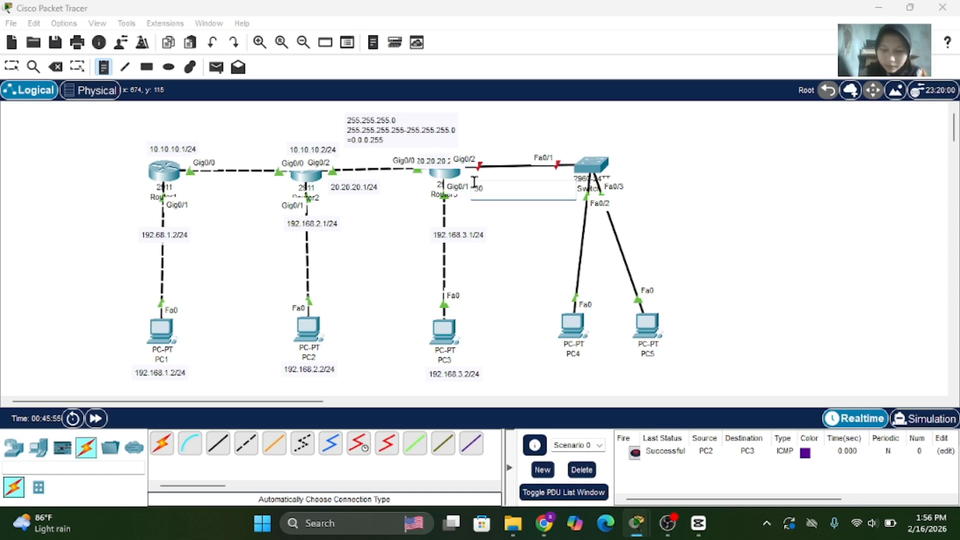
pyautogui.write('.30.30.')
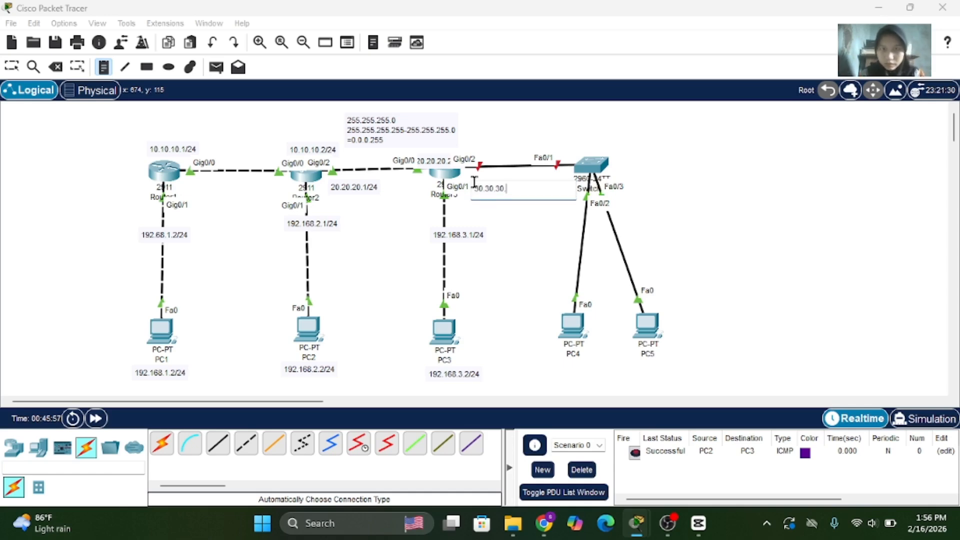
pyautogui.write('1/24')
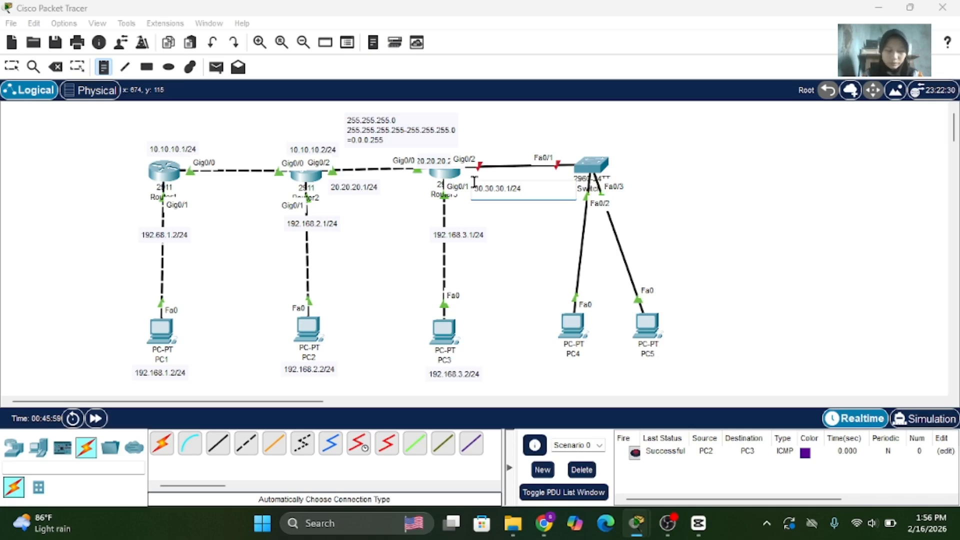
# - Add the note 192.168.4.2/24 below PC4
pyautogui.click(555, 362)
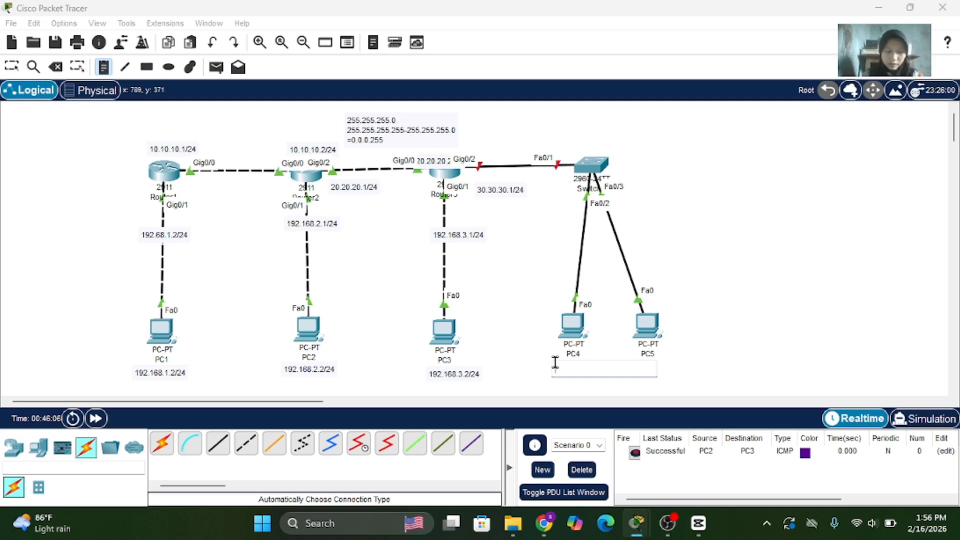
pyautogui.write('192.168.')
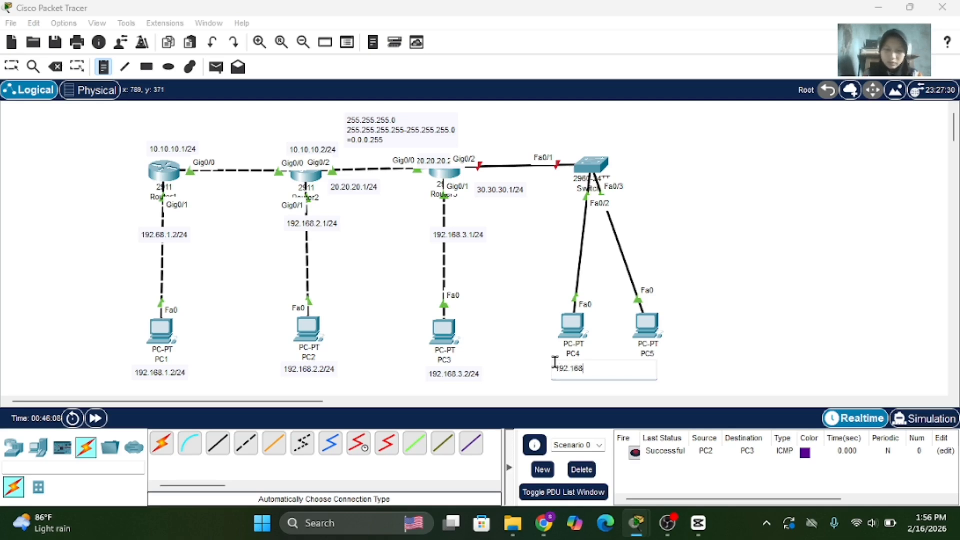
pyautogui.write('.4.')
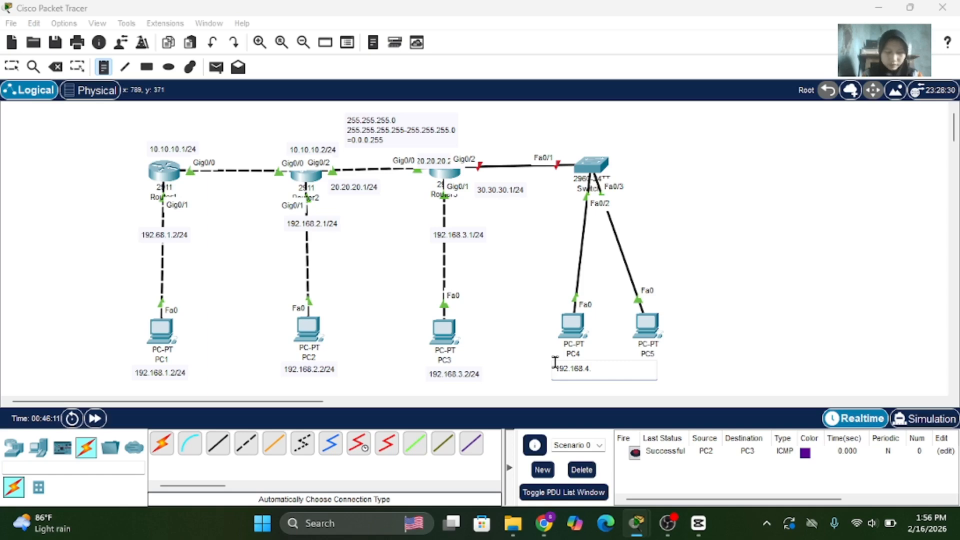
pyautogui.write('2/24')
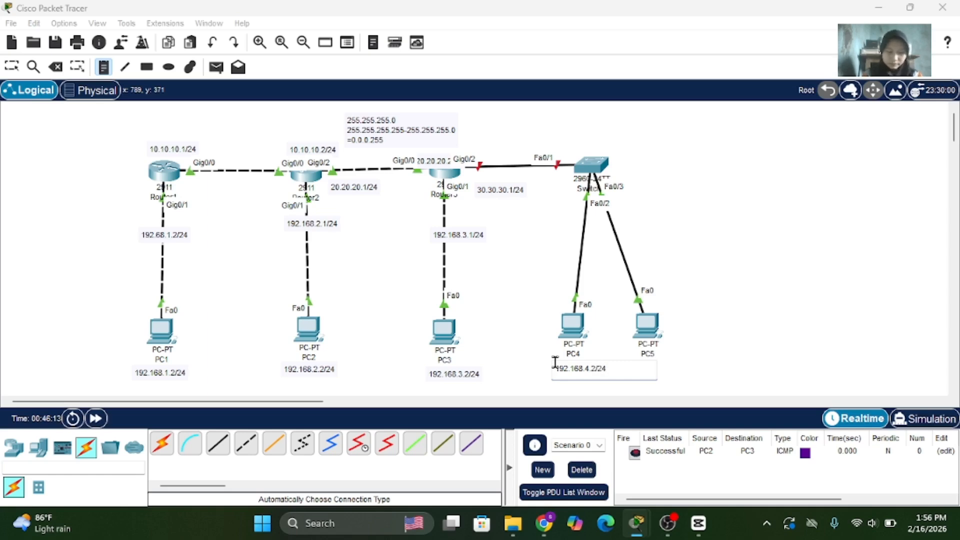
# - Add the note 192.168.5.2/24 below PC5
pyautogui.click(631, 366)
pyautogui.write('192.168')
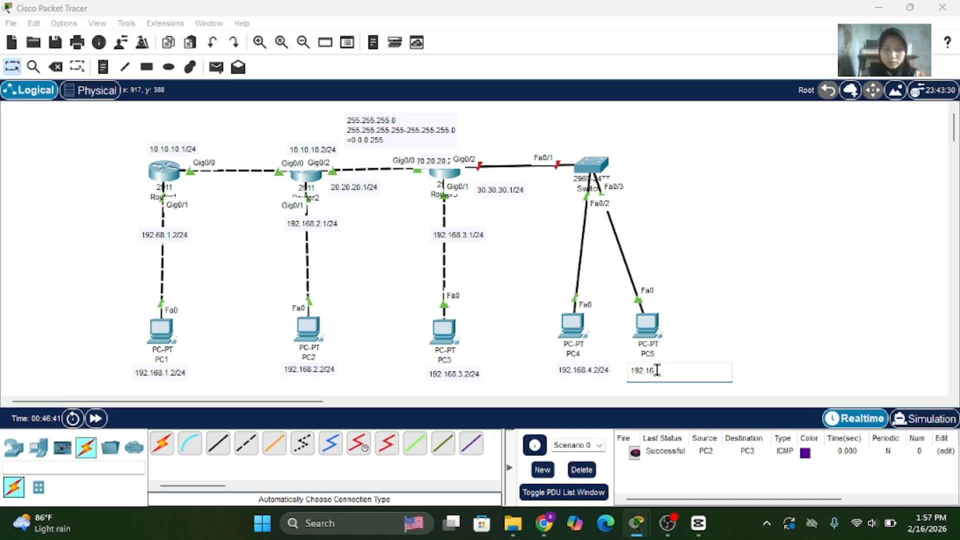
pyautogui.write('.5.')
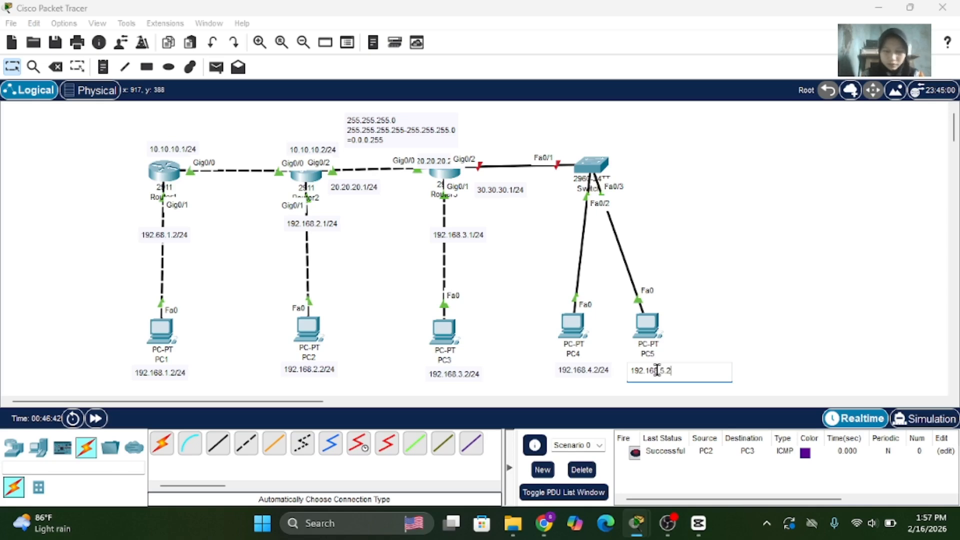
pyautogui.write('2/24')
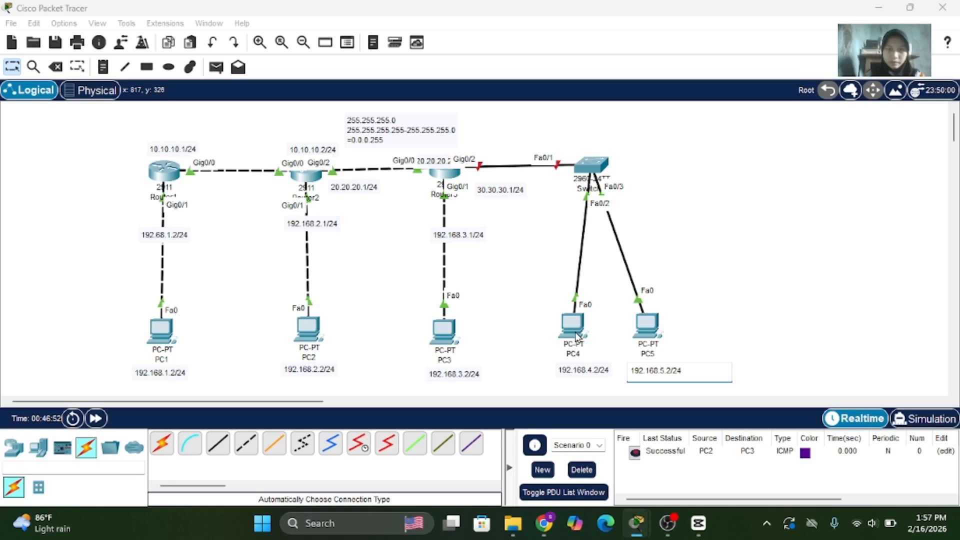
# - Assign PC4 the static IPv4 address 192.168.4.2 with subnet mask 255.255.255.0 in its IP configuration
pyautogui.click(575, 333)
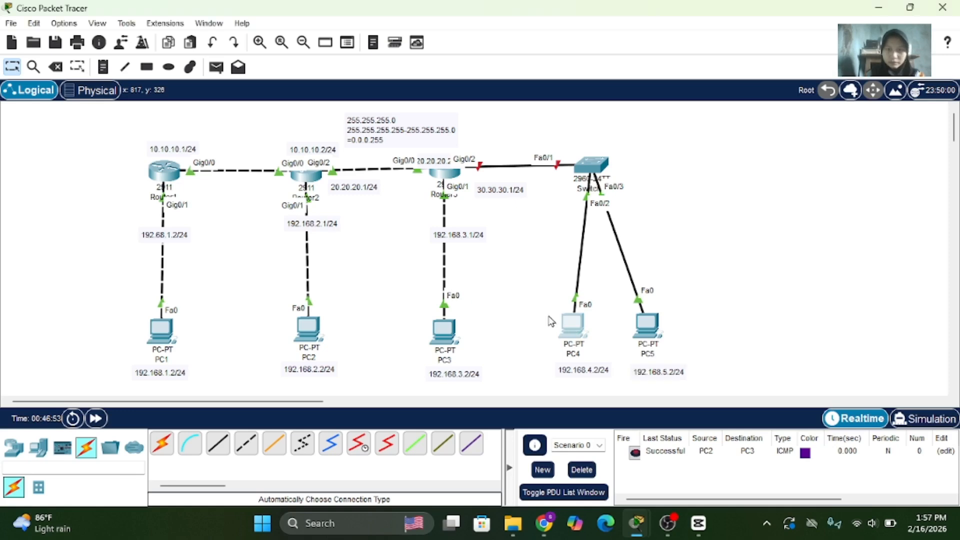
pyautogui.click(391, 76)
pyautogui.click(365, 145)
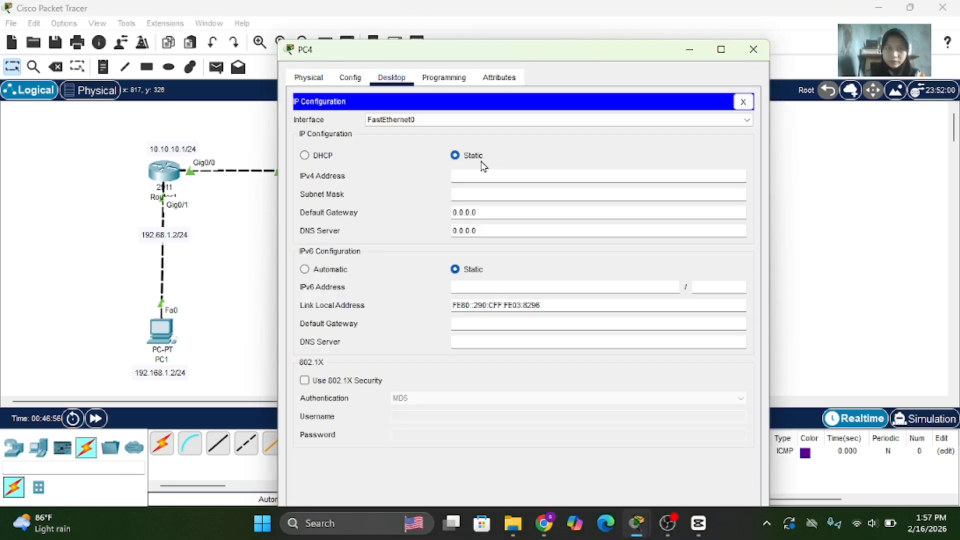
pyautogui.click(497, 170)
pyautogui.write('192.15')
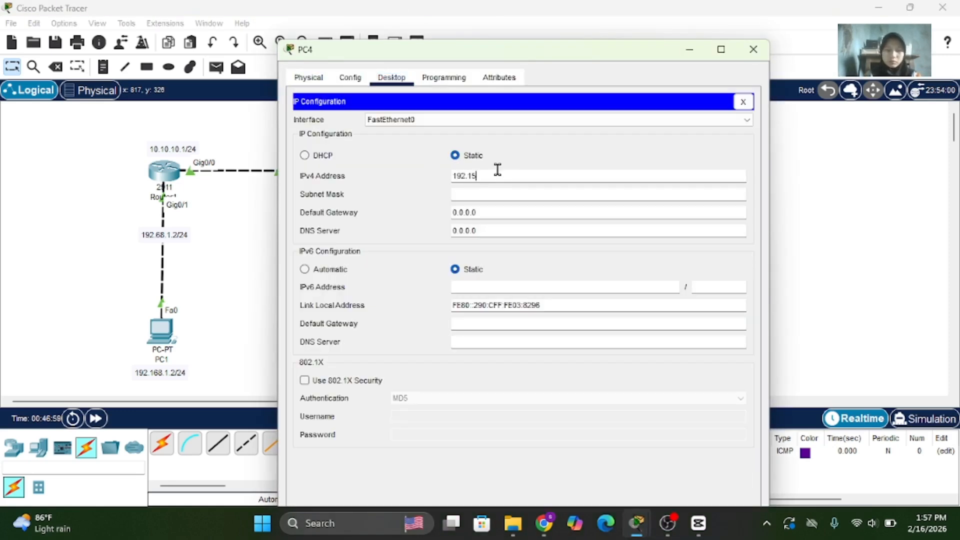
pyautogui.press('BackSpace')
pyautogui.write('68.4.2')
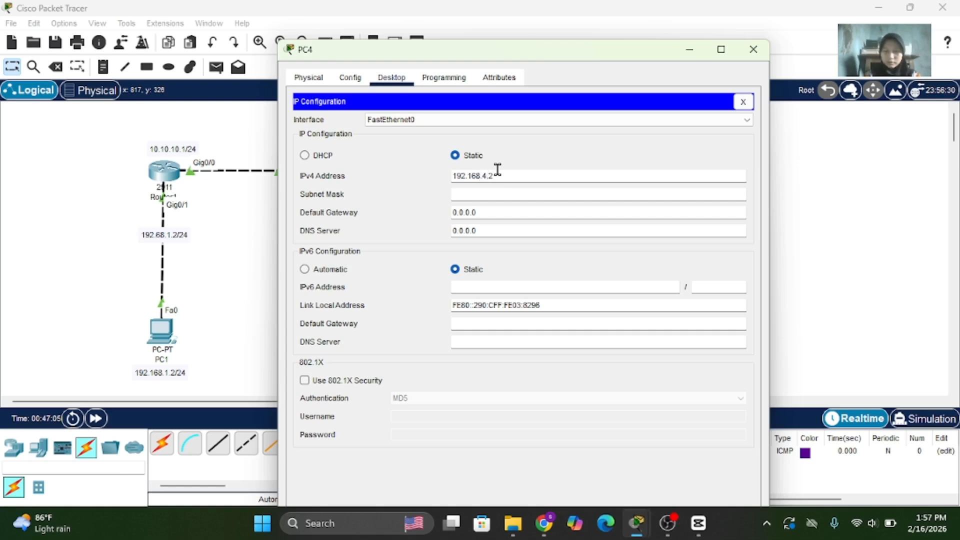
pyautogui.press('Tab')
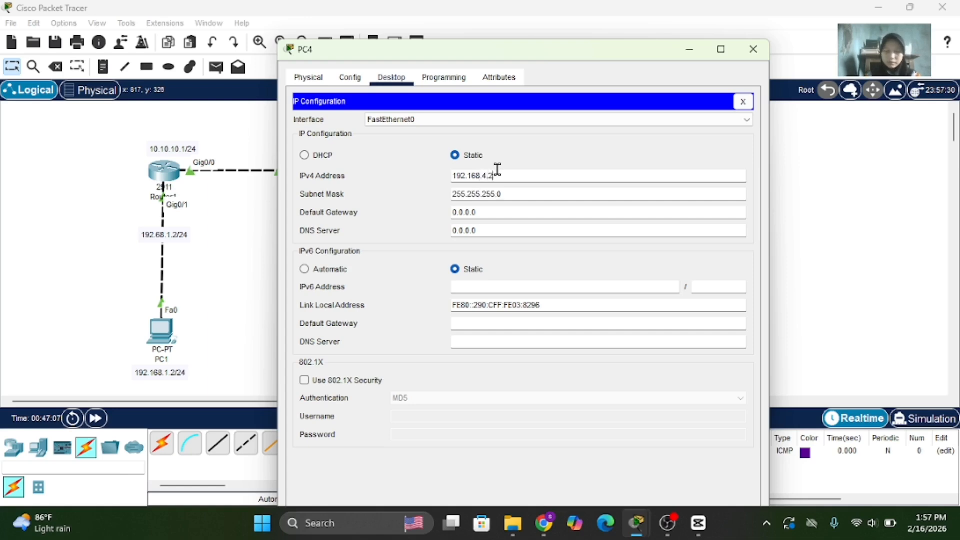
pyautogui.moveTo(495, 176); pyautogui.dragTo(413, 182)
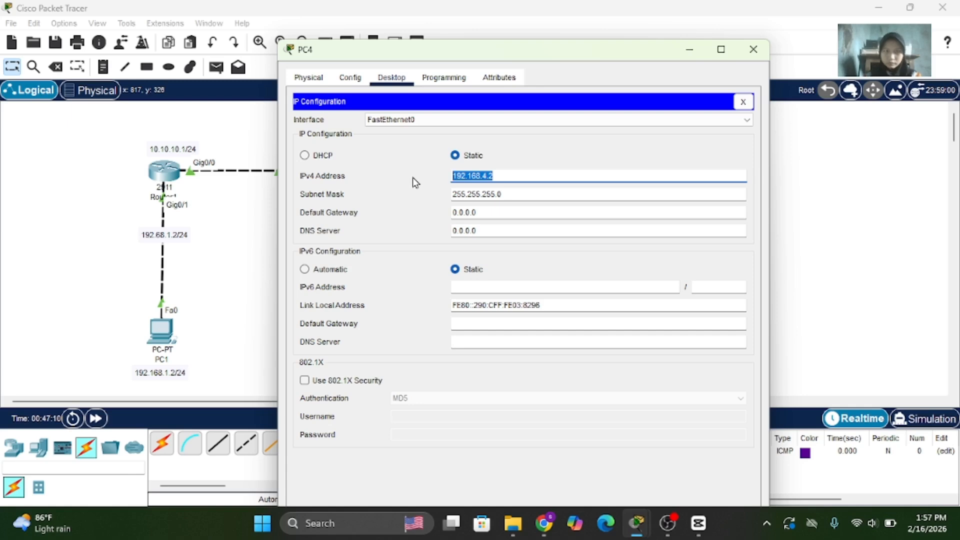
pyautogui.moveTo(489, 213); pyautogui.dragTo(425, 214)
pyautogui.hotkey('ctrl', 'c')
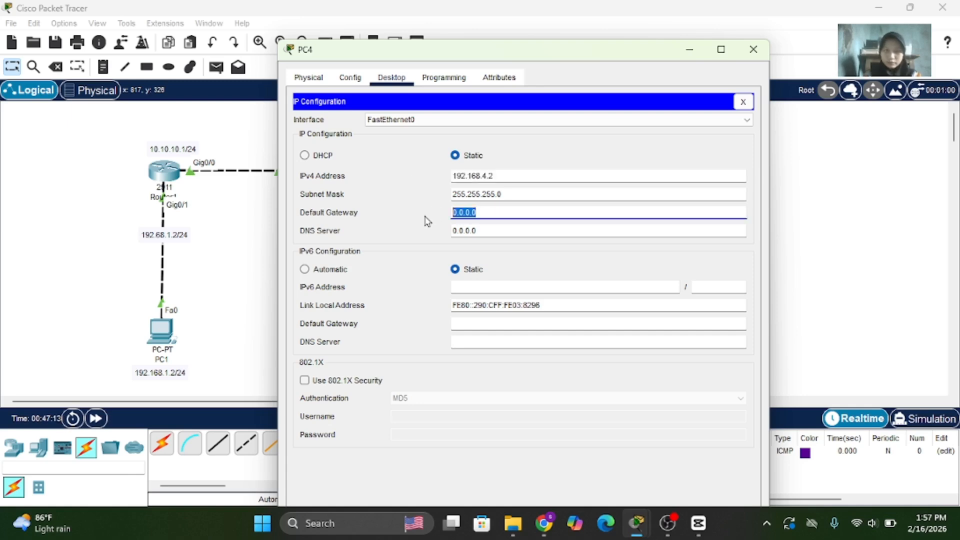
pyautogui.write('v')
pyautogui.hotkey('ctrl', 'v')
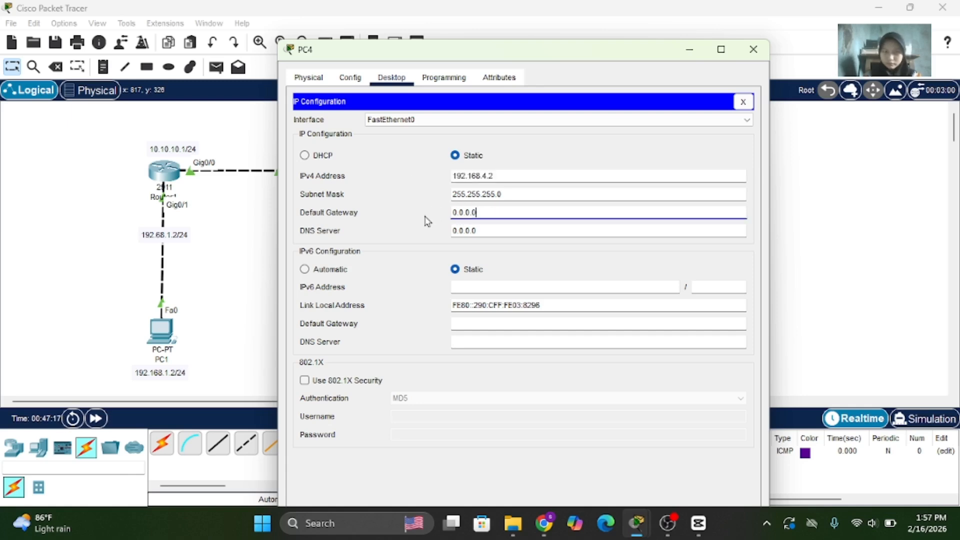
# - Set PC4's default gateway to 192.168.4.1, copying that address before closing the PC's window
pyautogui.press('BackSpace')
pyautogui.press('BackSpace')
pyautogui.press('BackSpace')
pyautogui.press('BackSpace')
pyautogui.press('BackSpace')
pyautogui.press('BackSpace')
pyautogui.write('192')
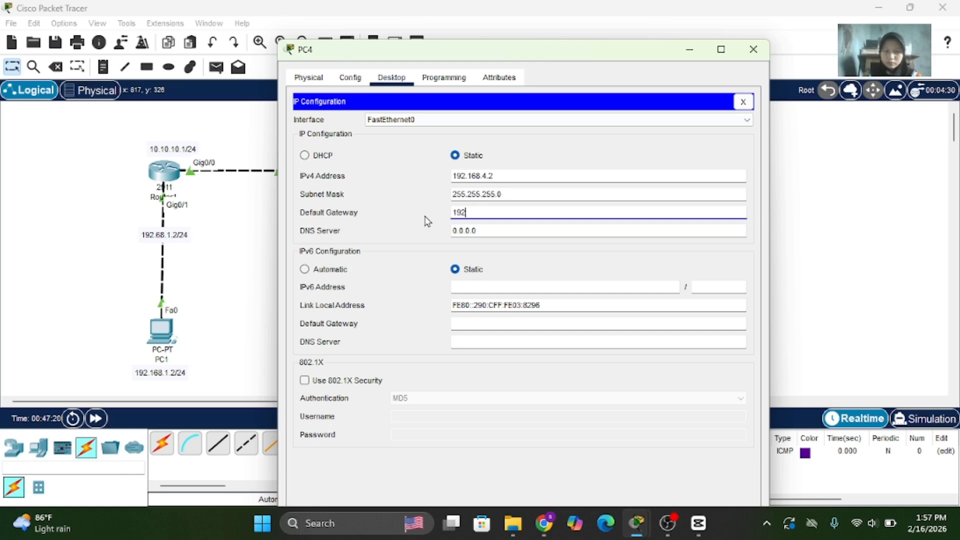
pyautogui.write('.168.4.1')
pyautogui.moveTo(502, 212); pyautogui.dragTo(414, 224)
pyautogui.hotkey('ctrl', 'c')
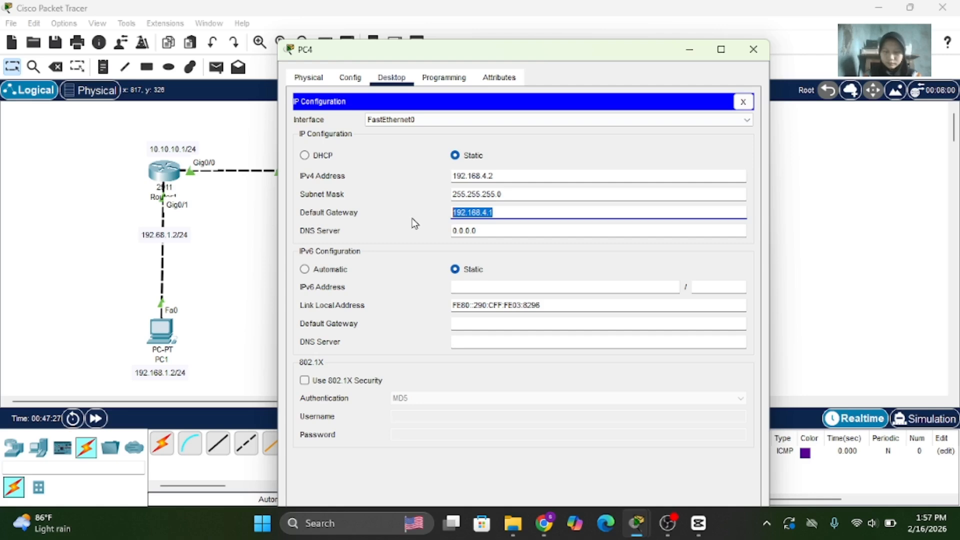
pyautogui.click(753, 49)
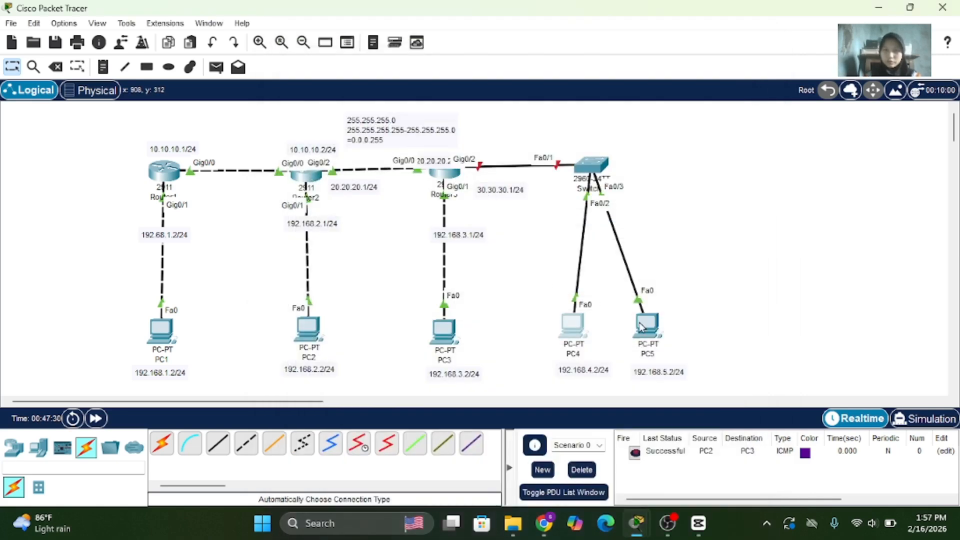
# - Assign PC5 the static IPv4 address 192.168.5.2 with subnet mask 255.255.255.0, reusing the copied address
pyautogui.click(646, 325)
pyautogui.click(392, 77)
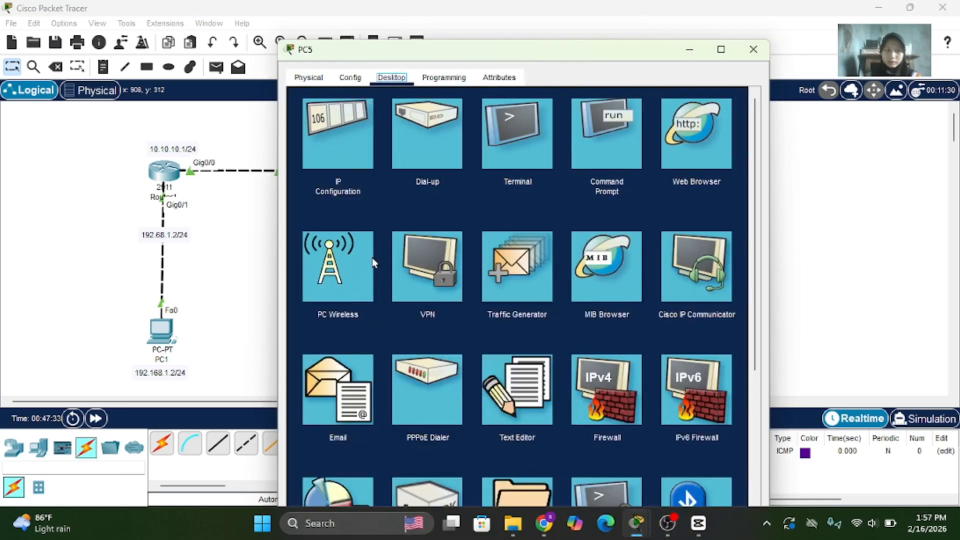
pyautogui.click(352, 142)
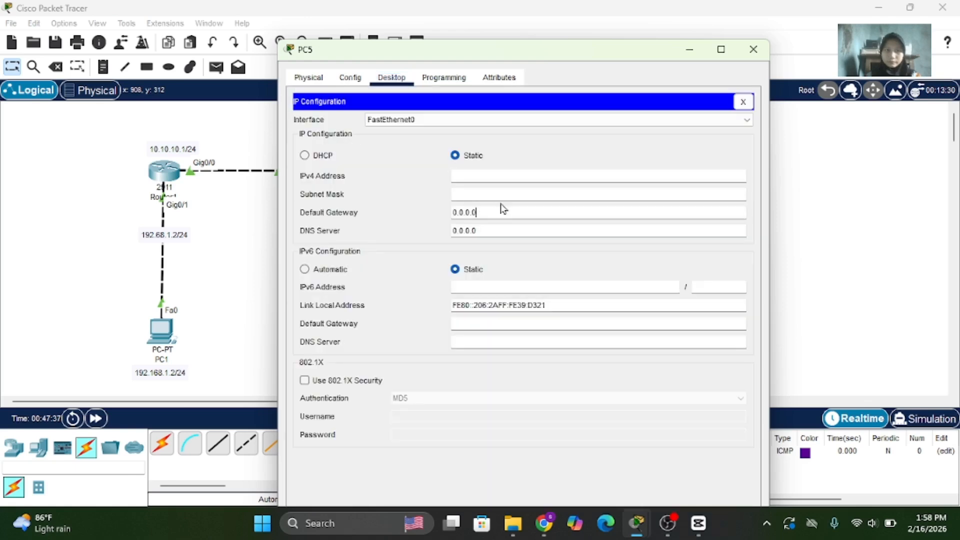
pyautogui.click(518, 176)
pyautogui.hotkey('ctrl', 'v')
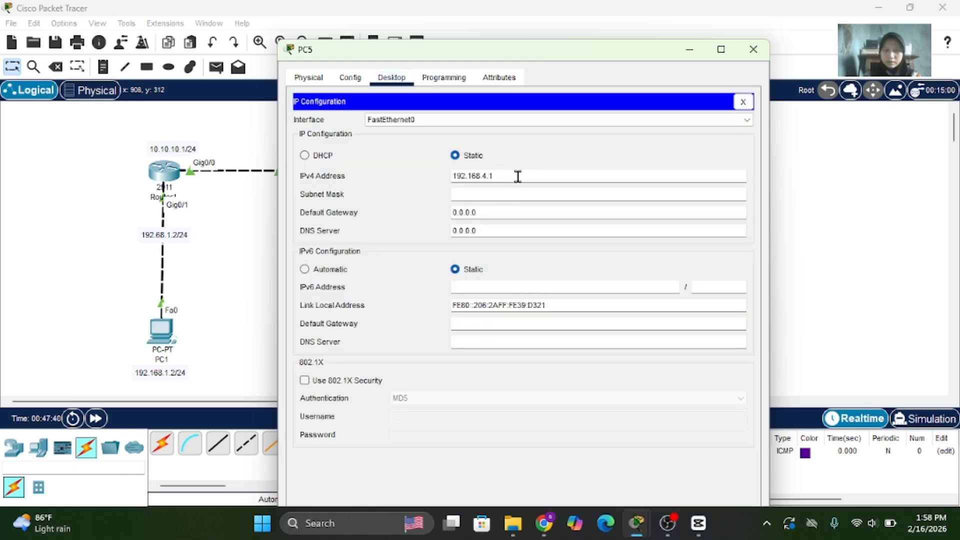
pyautogui.press('BackSpace')
pyautogui.press('BackSpace')
pyautogui.write('5.2')
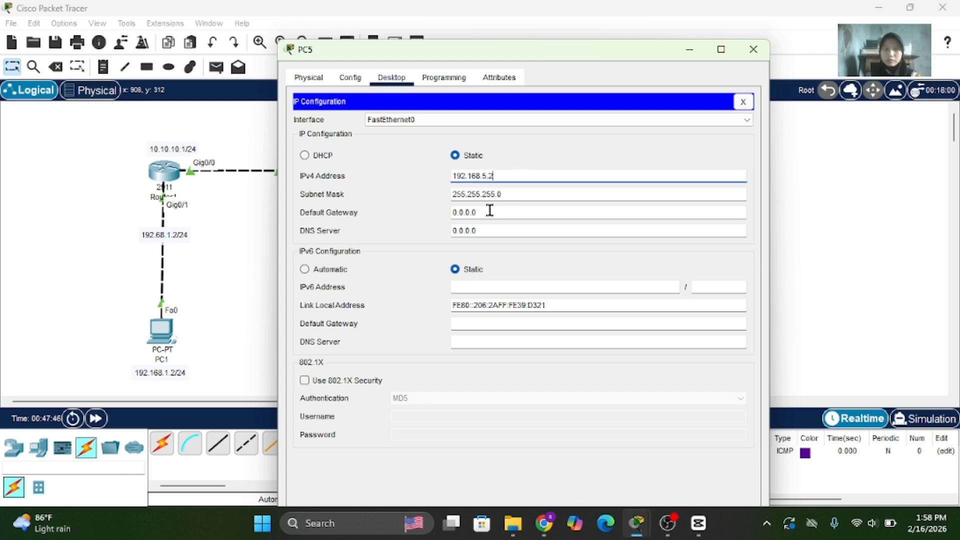
# - Set PC5's default gateway to 192.168.5.1, reusing the copied address, and close the PC's window
pyautogui.moveTo(490, 210); pyautogui.dragTo(439, 216)
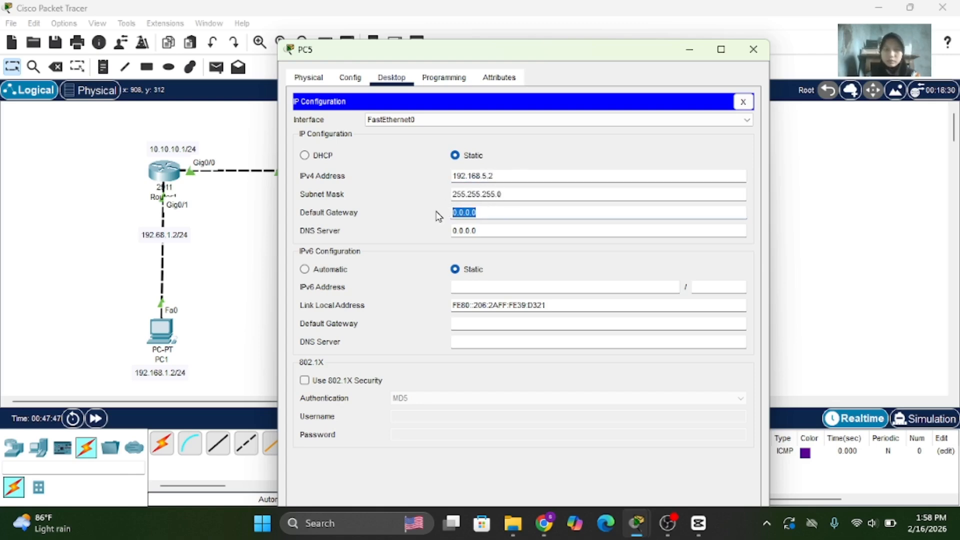
pyautogui.hotkey('ctrl', 'v')
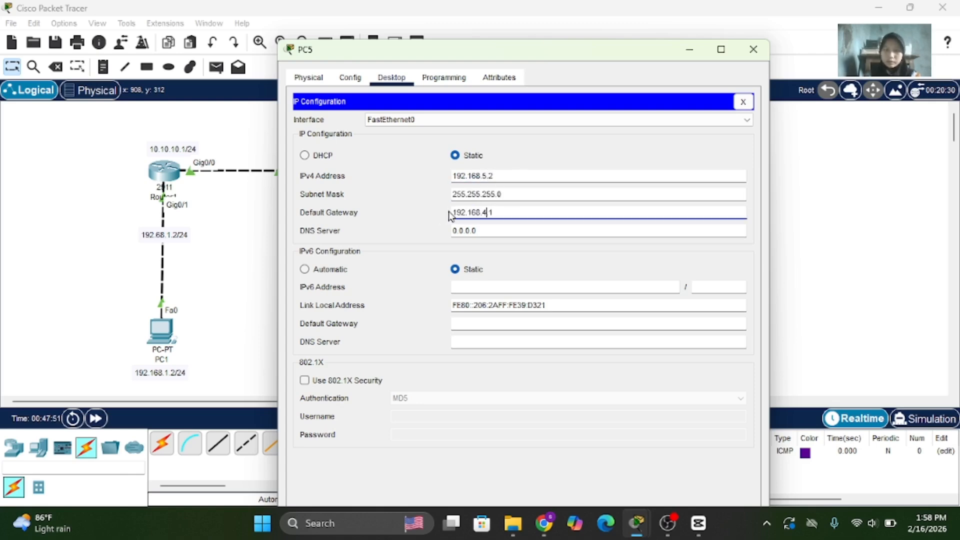
pyautogui.press('BackSpace')
pyautogui.write('5')
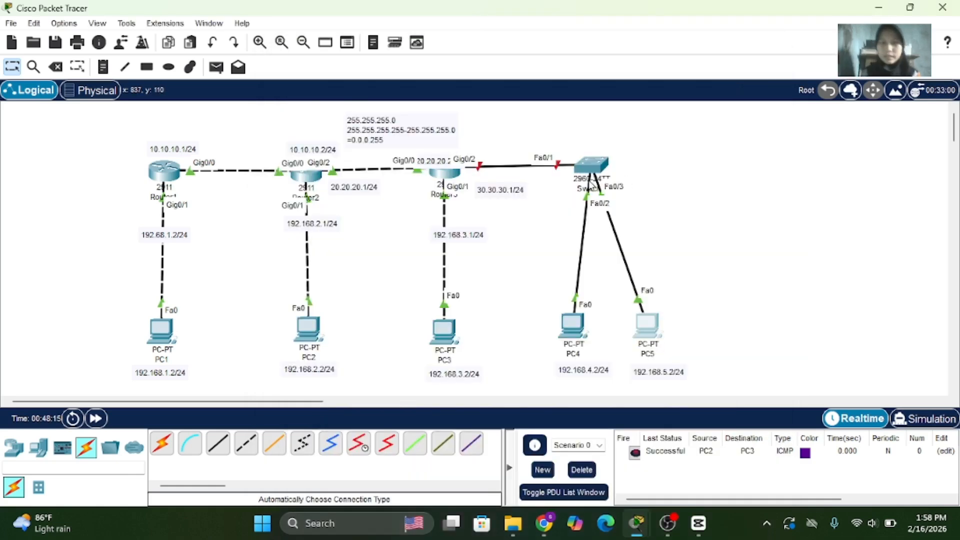
pyautogui.click(754, 49)
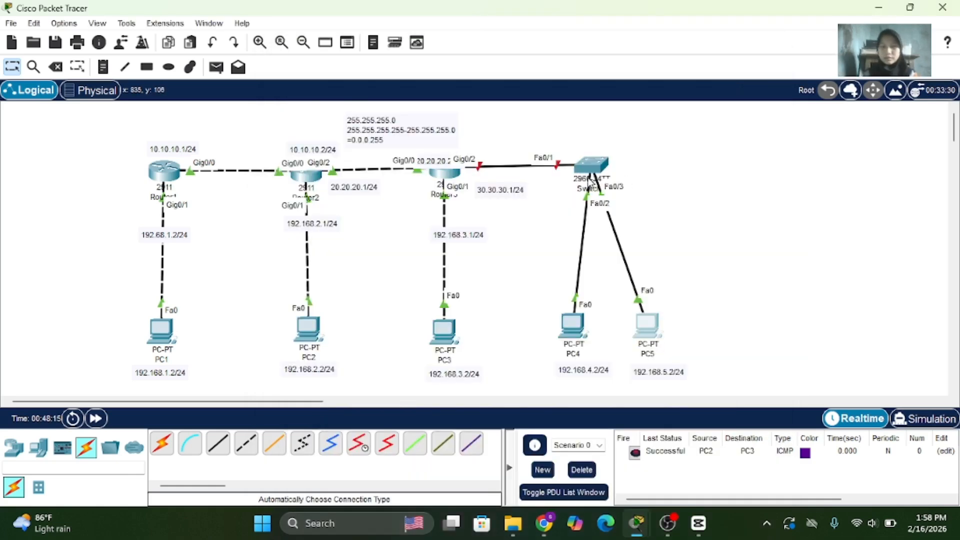
# - Open Switch1's command line and enter global configuration mode with en and conf t
pyautogui.click(590, 169)
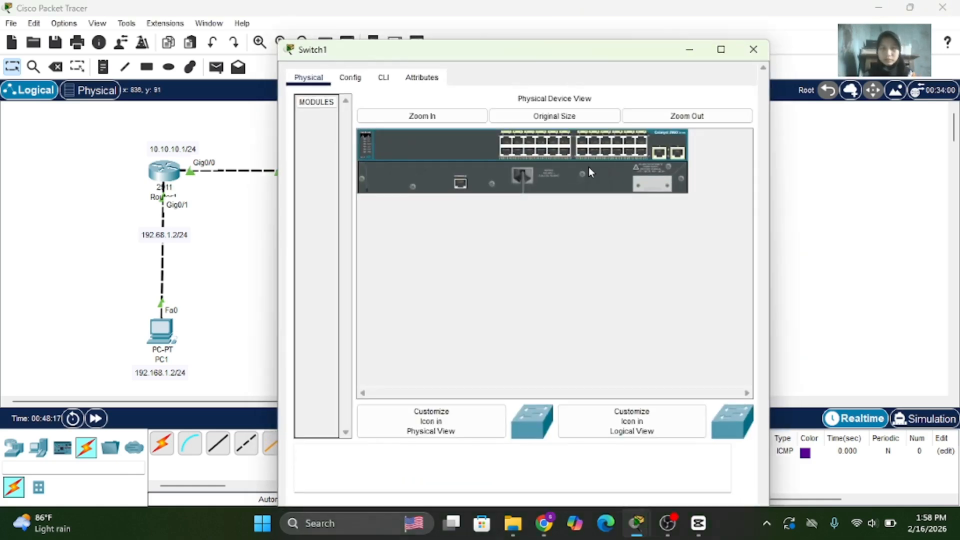
pyautogui.click(384, 44)
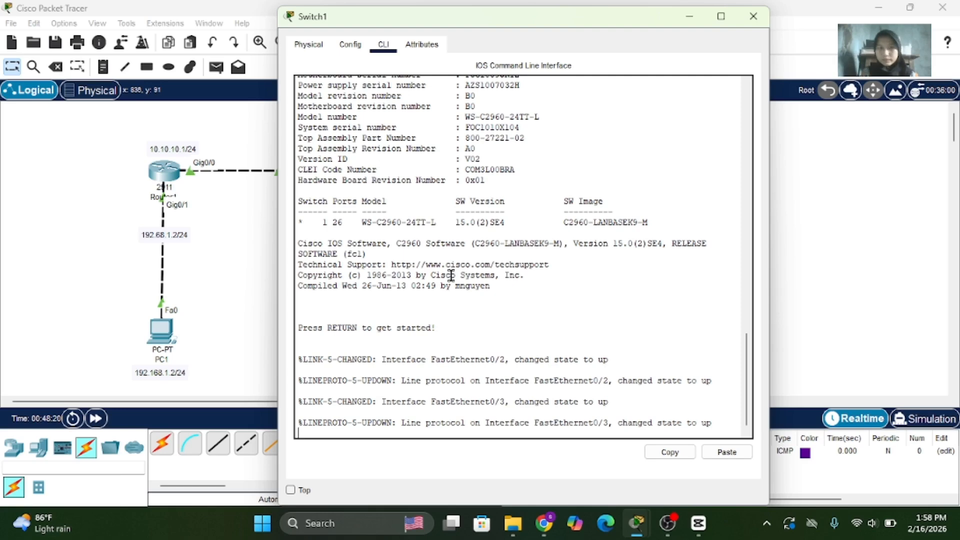
pyautogui.press('Return')
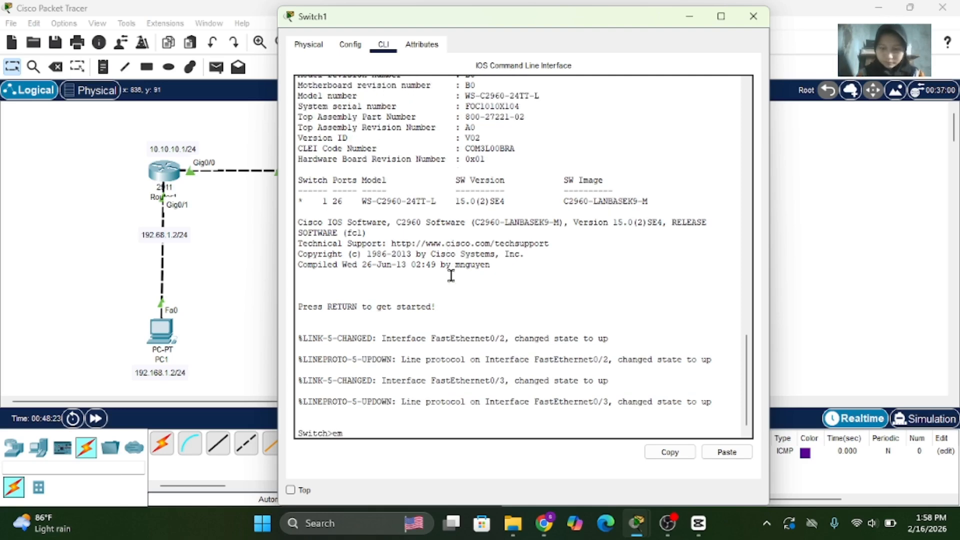
pyautogui.write('en')
pyautogui.press('Return')
pyautogui.write('co')
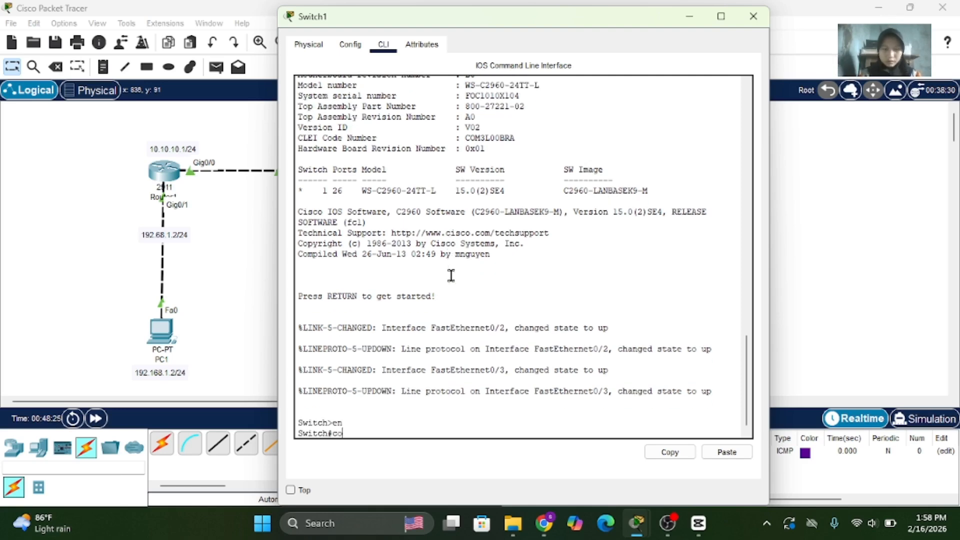
pyautogui.write('nf t')
pyautogui.press('Return')
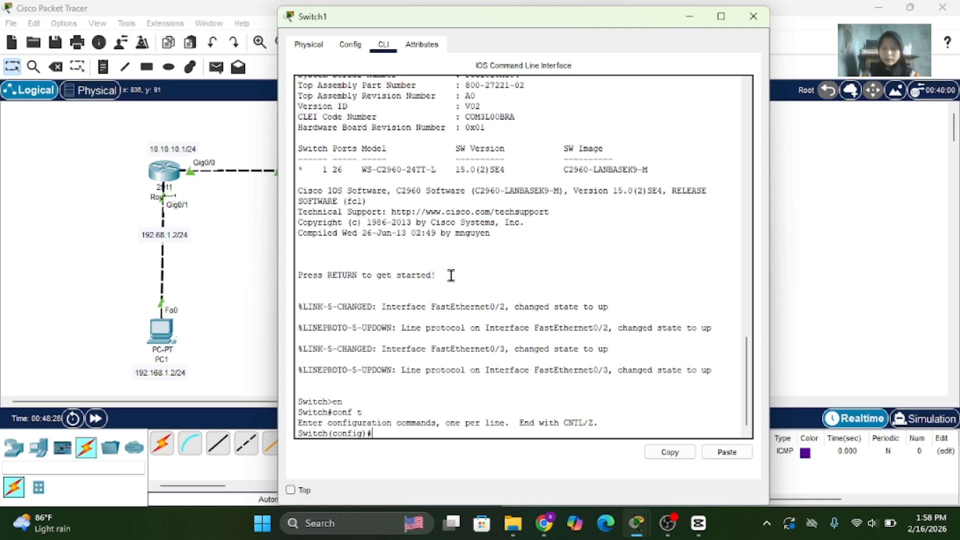
# - Configure the switch's interface fa0/1 as a trunk with switchport mode trunk
pyautogui.write('int fa0')
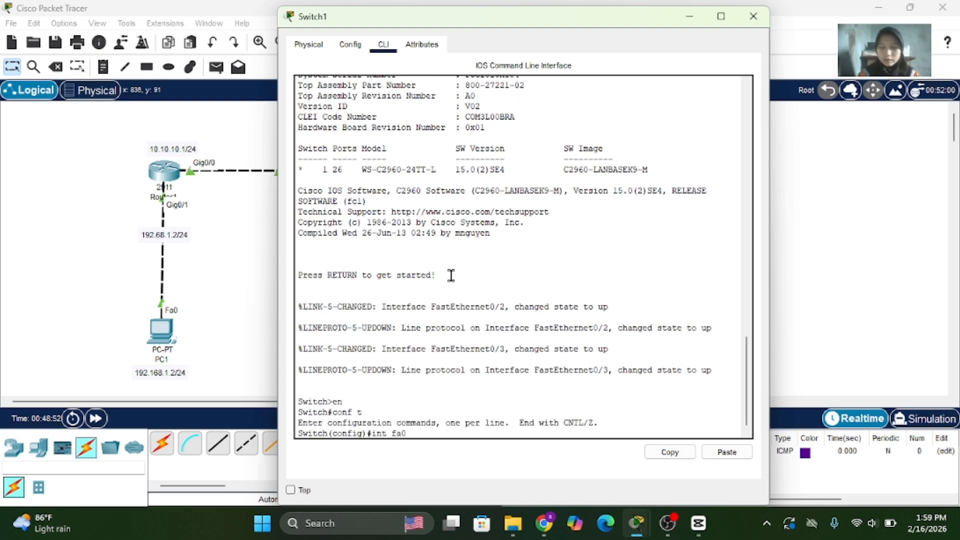
pyautogui.write('/1')
pyautogui.press('Return')
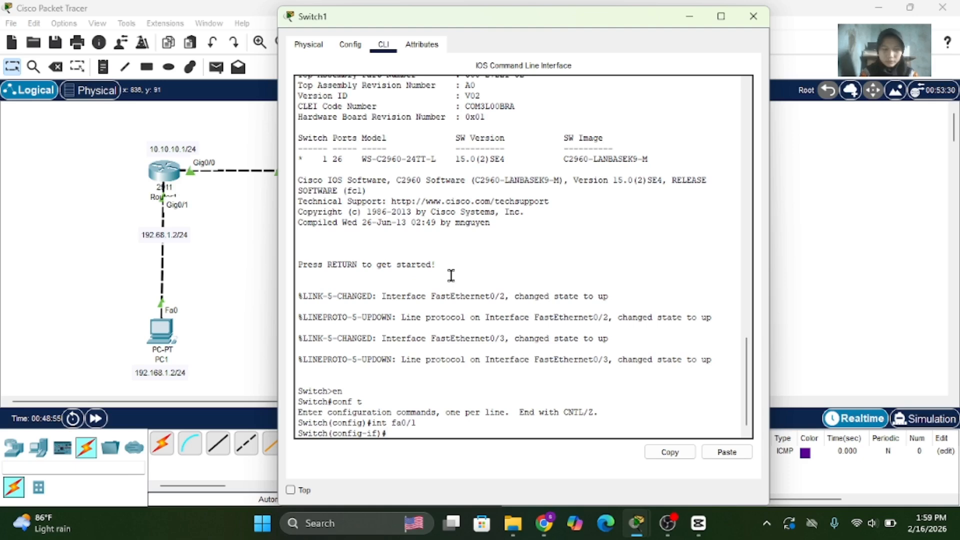
pyautogui.write('swit')
pyautogui.press('Tab')
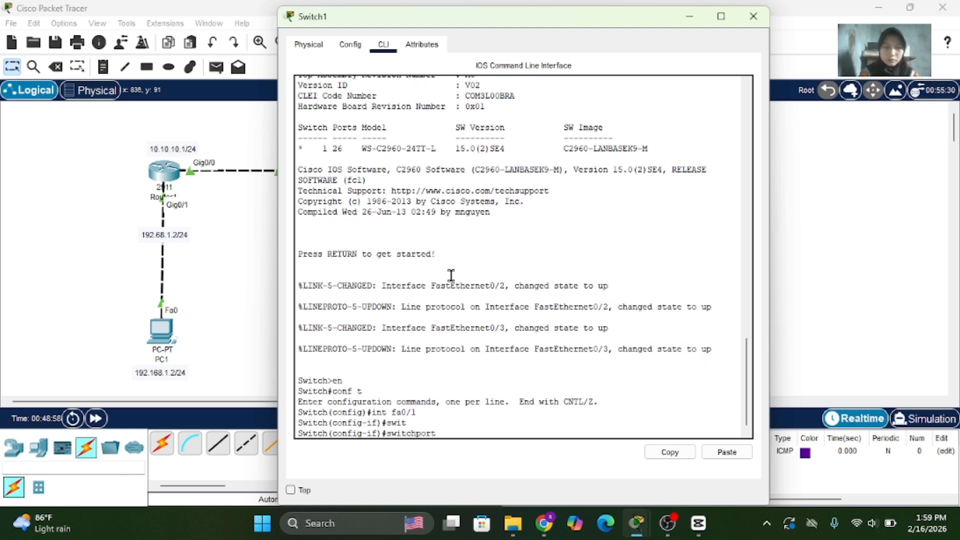
pyautogui.write('m')
pyautogui.press('Tab')
pyautogui.write('t')
pyautogui.press('Tab')
pyautogui.press('Return')
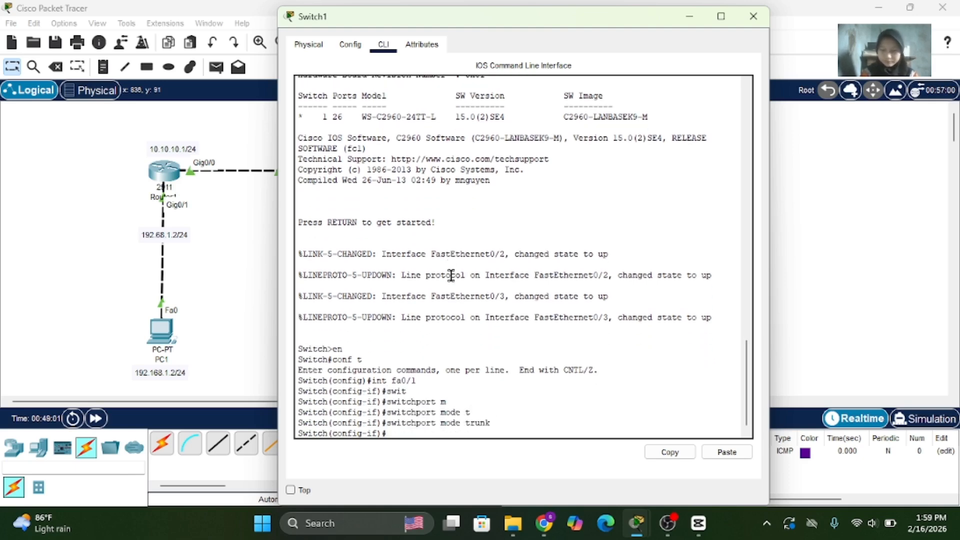
# - Leave the fa0/1 interface configuration and create VLANs 10 and 20 on the switch
pyautogui.write('ex')
pyautogui.press('Return')
pyautogui.write('vlan 10')
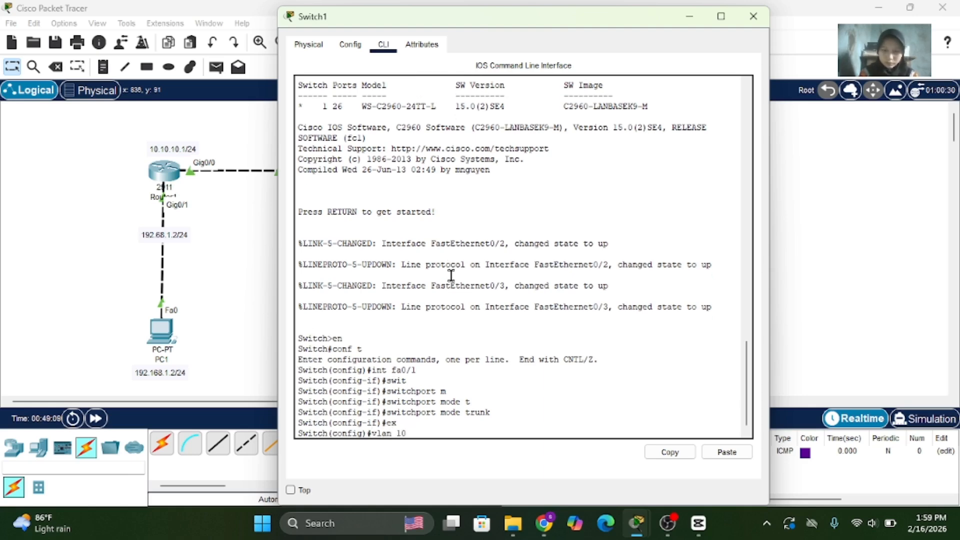
pyautogui.press('Return')
pyautogui.write('vlan)#v')
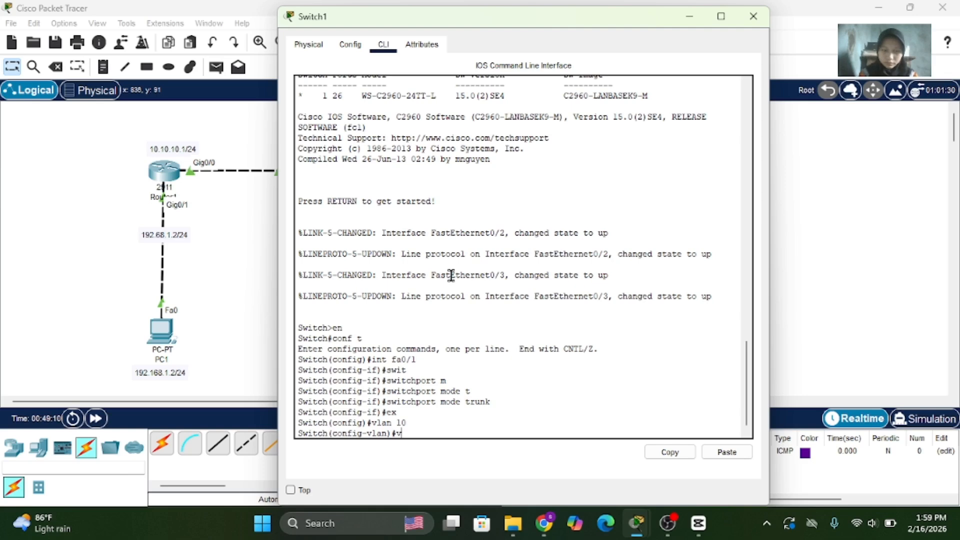
pyautogui.write('lan 20')
pyautogui.press('Return')
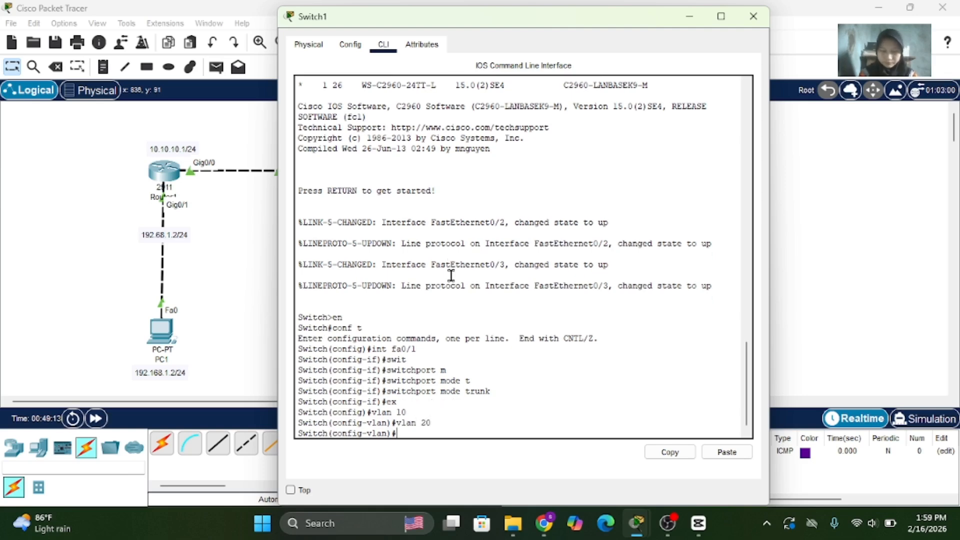
pyautogui.write('ex')
pyautogui.press('Return')
# - Configure the switch's interface fa0/2 as an access port with switchport mode access
pyautogui.write('int')
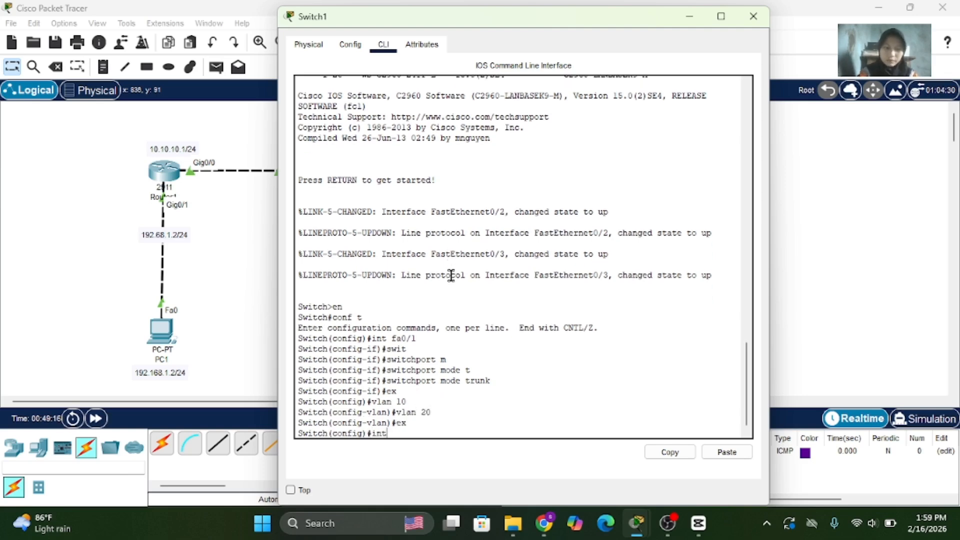
pyautogui.write(' fa0/2')
pyautogui.press('Return')
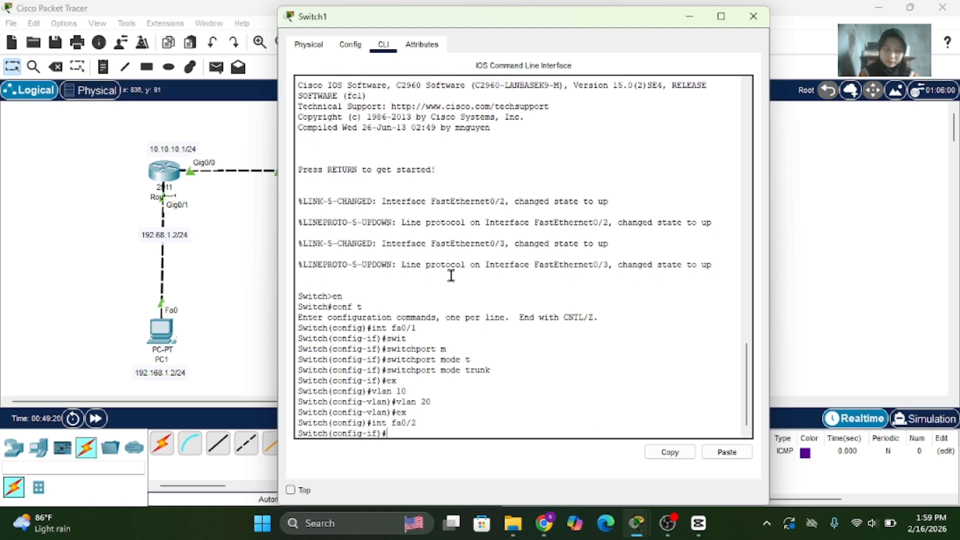
pyautogui.write('sw')
pyautogui.press('Tab')
pyautogui.write('m')
pyautogui.press('Tab')
pyautogui.write('a')
pyautogui.press('Tab')
pyautogui.press('Return')
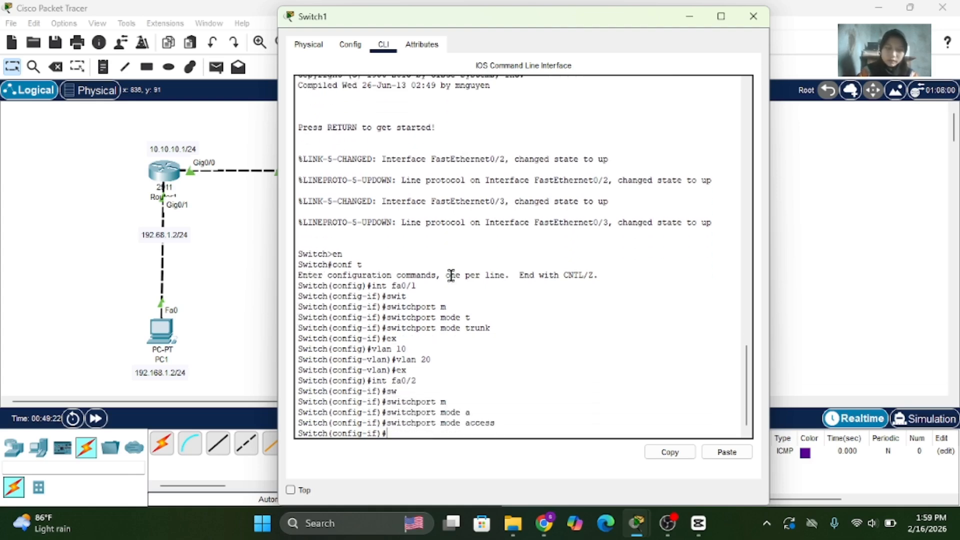
# - Assign interface fa0/2 to VLAN 10 with switchport access vlan 10 and exit the interface configuration
pyautogui.write('sw')
pyautogui.press('Tab')
pyautogui.press('Tab')
pyautogui.write('a')
pyautogui.press('Tab')
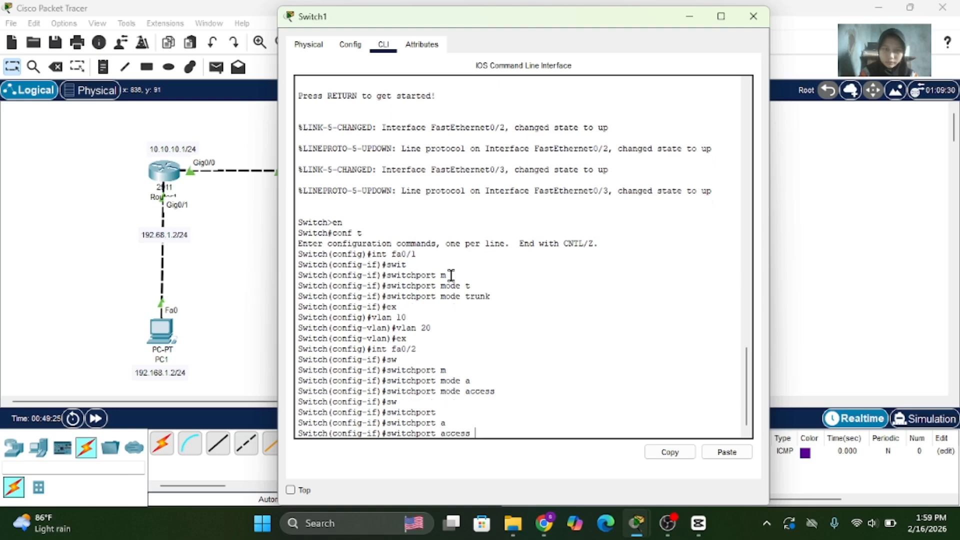
pyautogui.write('v')
pyautogui.press('Tab')
pyautogui.write('10')
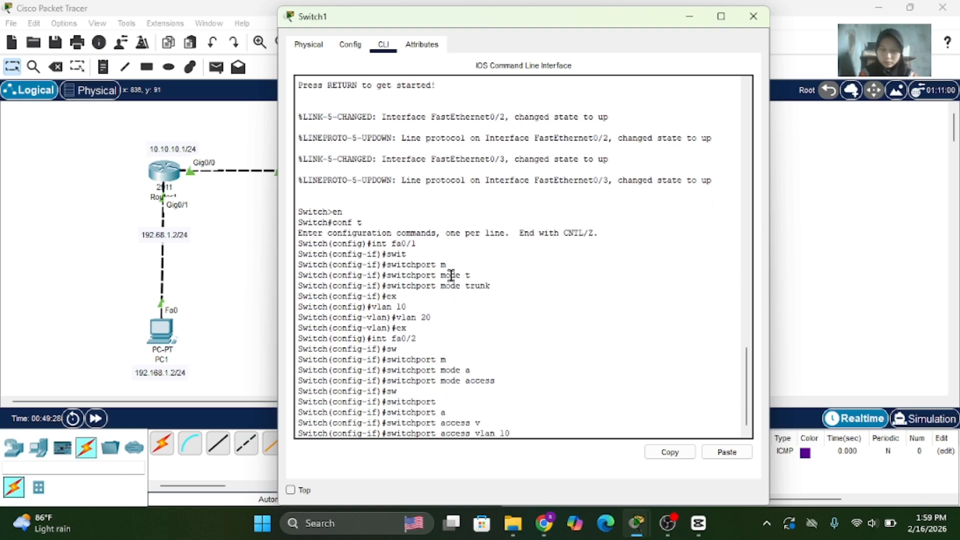
pyautogui.press('Return')
pyautogui.write('ex')
pyautogui.press('Return')
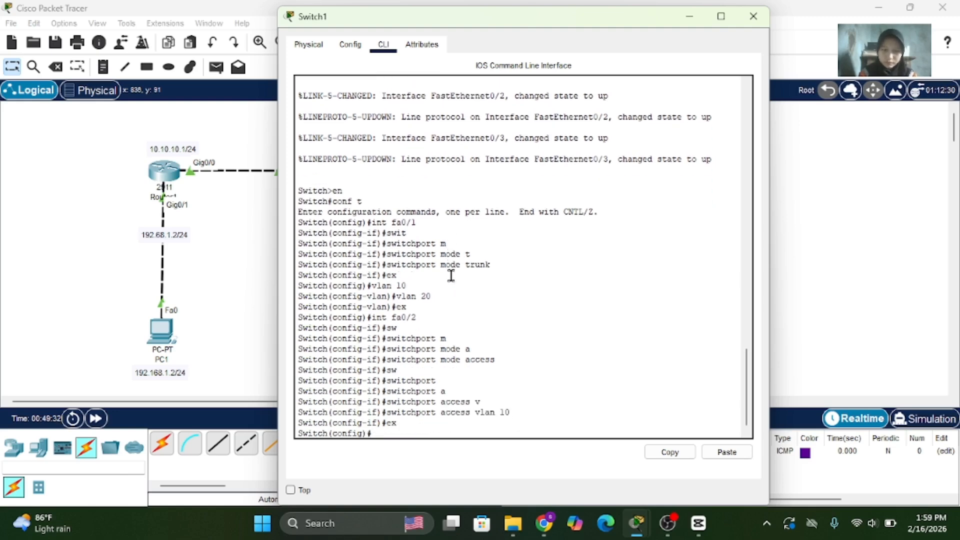
# - Configure the switch's interface fa0/3 as an access port with switchport mode access
pyautogui.write('int fa0/3')
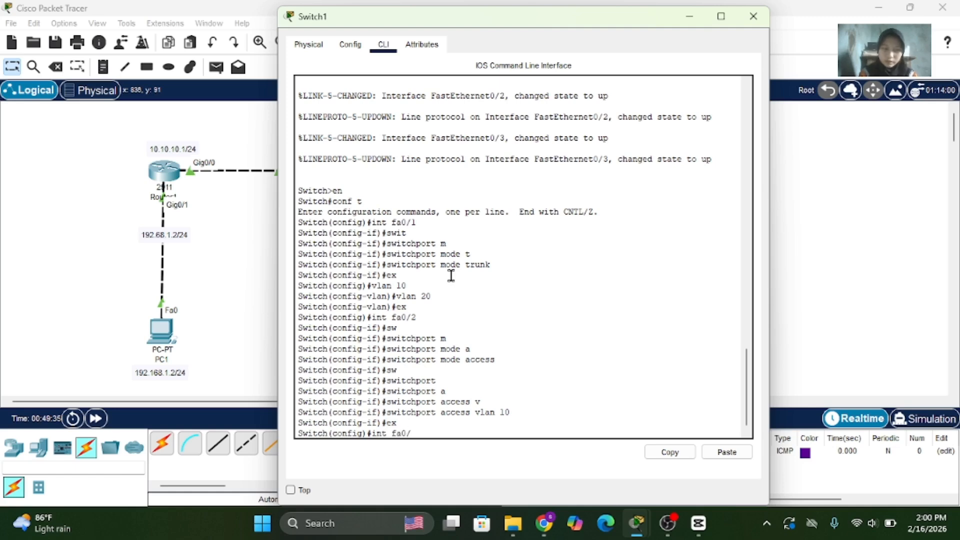
pyautogui.press('Return')
pyautogui.write('sw')
pyautogui.press('Tab')
pyautogui.write('m')
pyautogui.press('Tab')
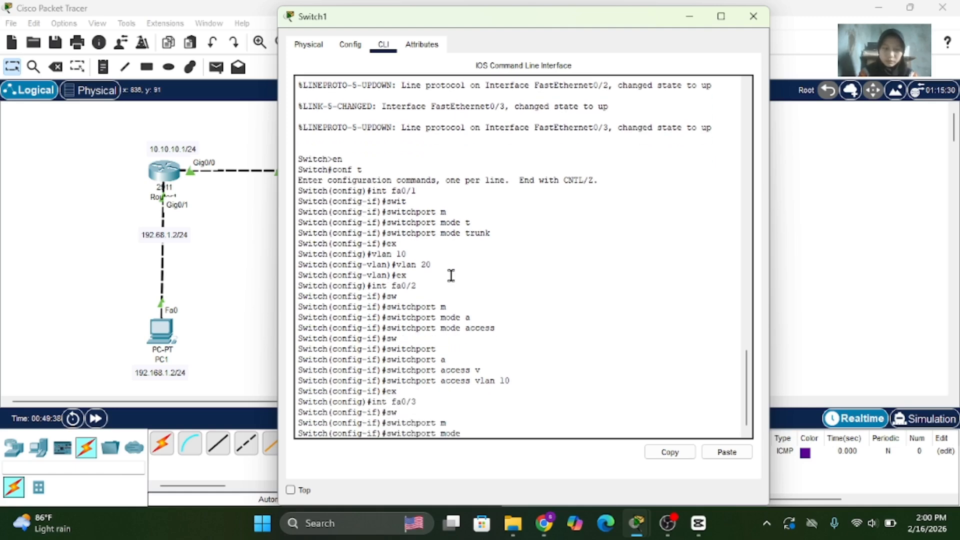
pyautogui.write('a')
pyautogui.press('Tab')
pyautogui.press('Return')
# - Assign interface fa0/3 to VLAN 20 with switchport access vlan 20 and exit the interface configuration
pyautogui.write('sw')
pyautogui.press('Tab')
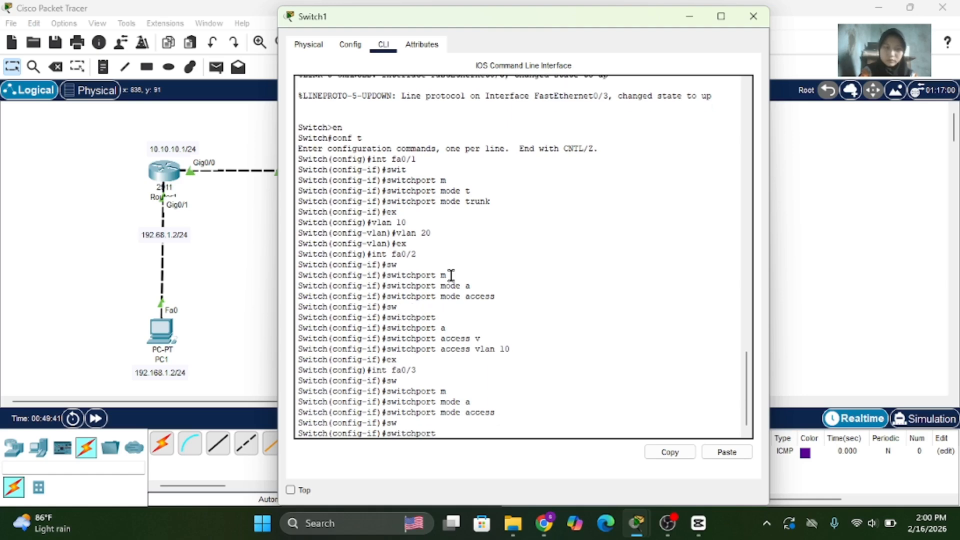
pyautogui.write('a')
pyautogui.press('Tab')
pyautogui.write('v')
pyautogui.press('Tab')
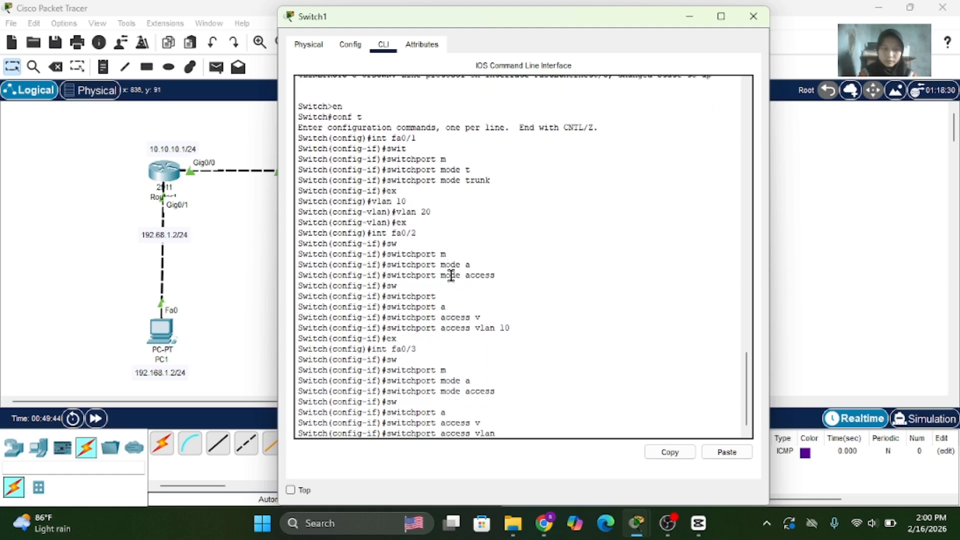
pyautogui.write('20')
pyautogui.press('Return')
pyautogui.write('e')
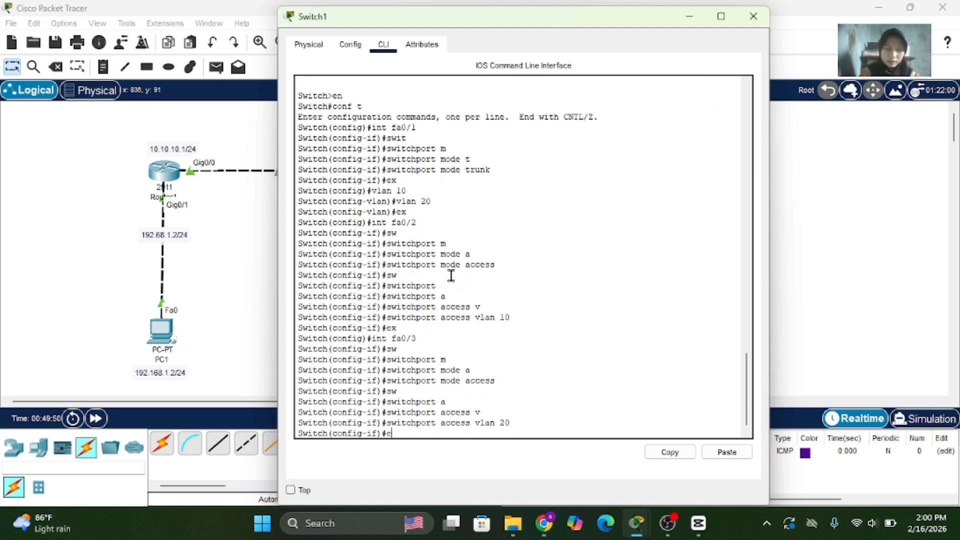
pyautogui.write('x')
pyautogui.press('Return')
# - Check the switch's VLAN port assignments with do show vlan br, and close the switch's window
pyautogui.write('do')
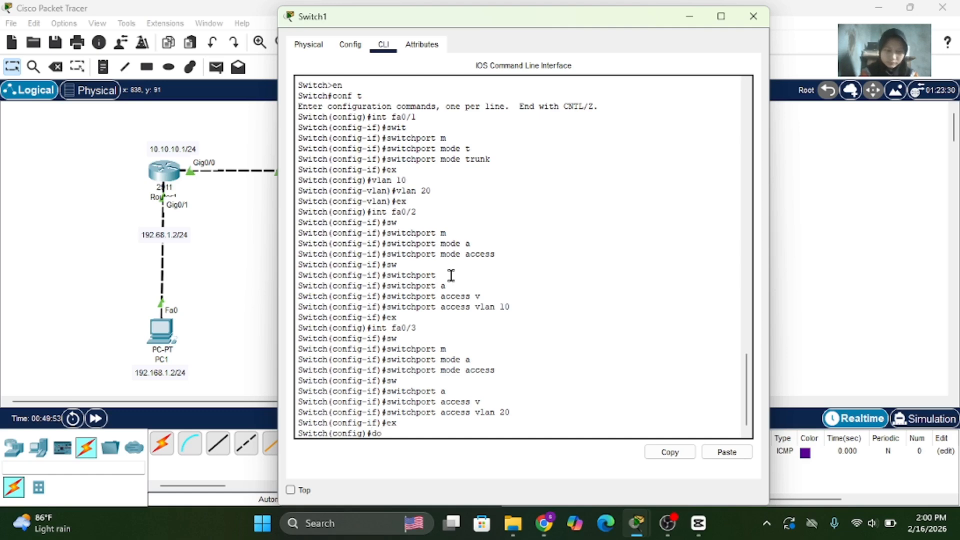
pyautogui.write(' show vlan br')
pyautogui.press('Return')
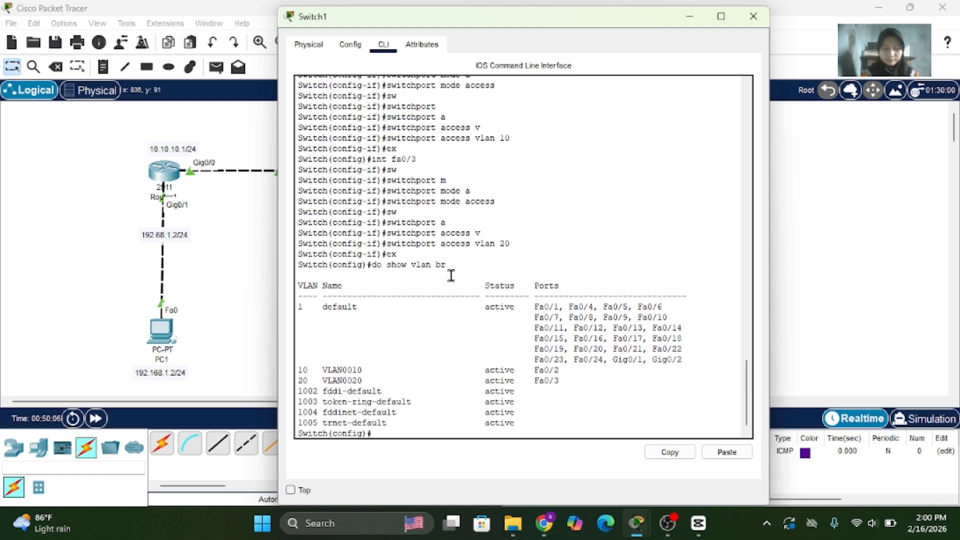
pyautogui.click(754, 16)
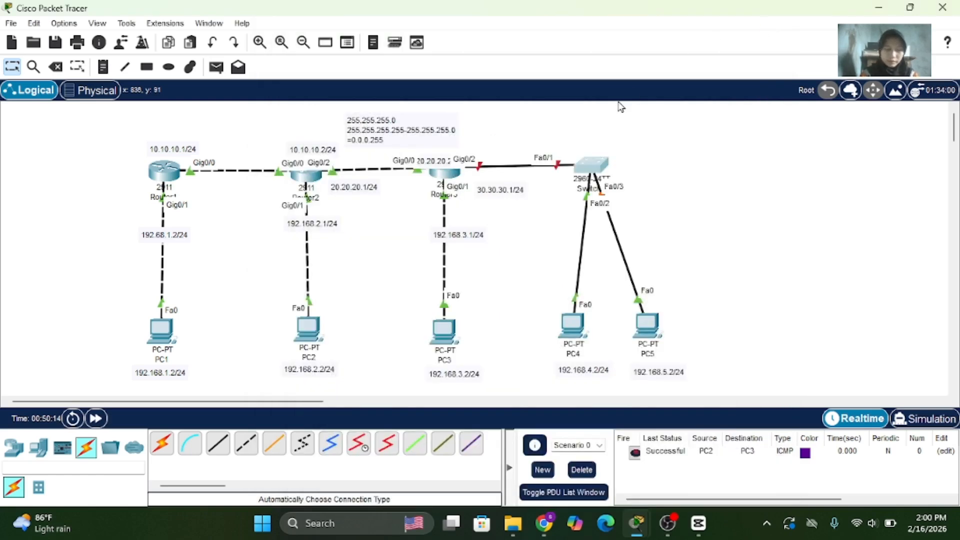
# - Open Router3's command line and enter global configuration mode with en and conf t
pyautogui.click(445, 183)
pyautogui.press('Return')
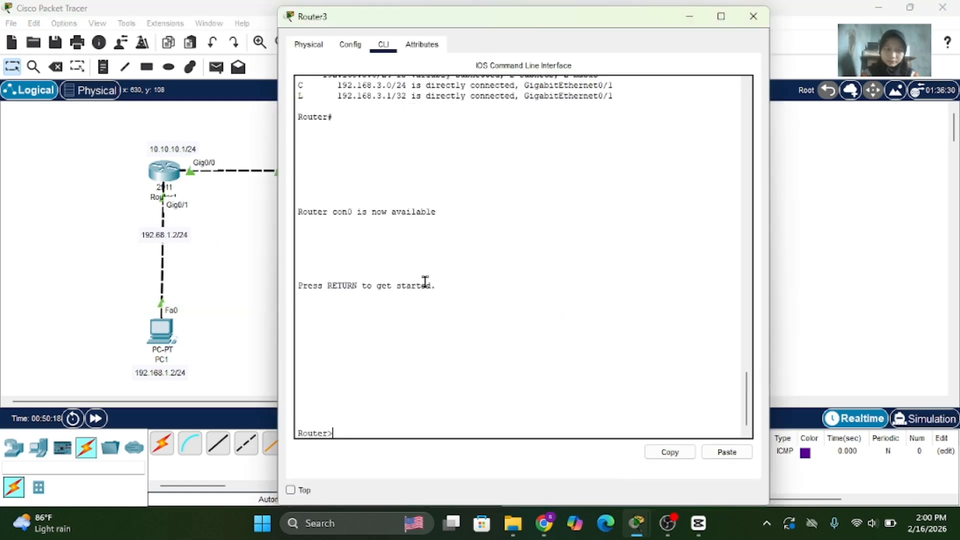
pyautogui.write('en')
pyautogui.press('Return')
pyautogui.write('con')
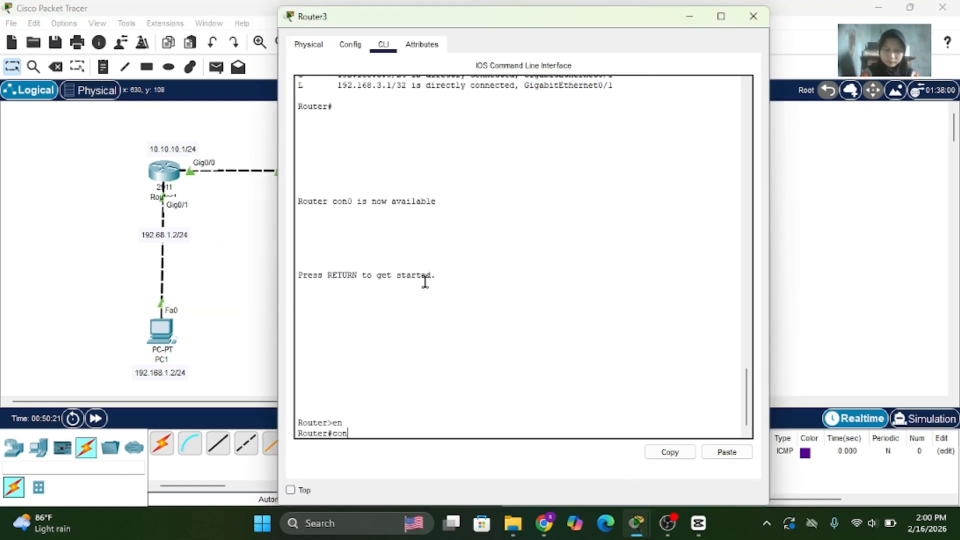
pyautogui.write('f t')
pyautogui.press('Return')
# - Enable Router3's interface g0/2 with no shutdown
pyautogui.write('int ')
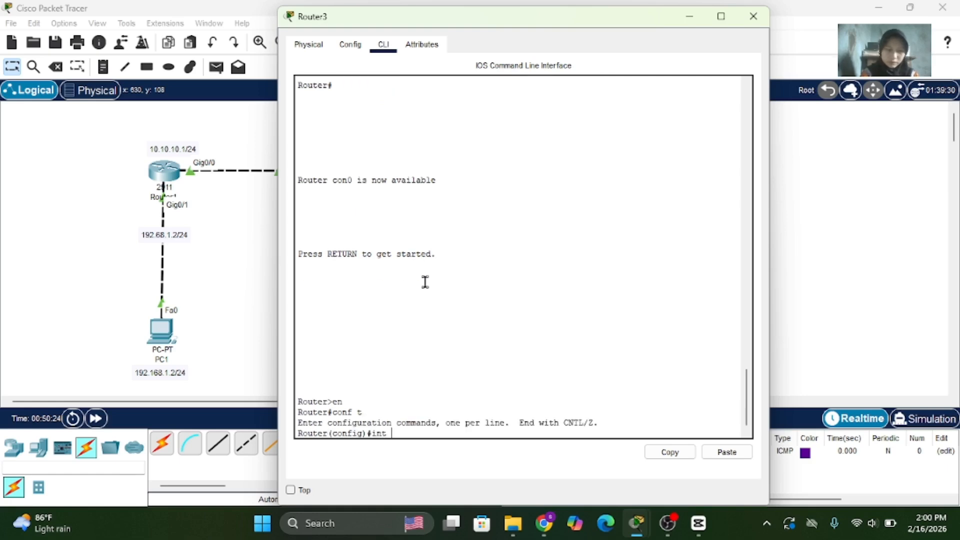
pyautogui.write('g0/2')
pyautogui.press('Return')
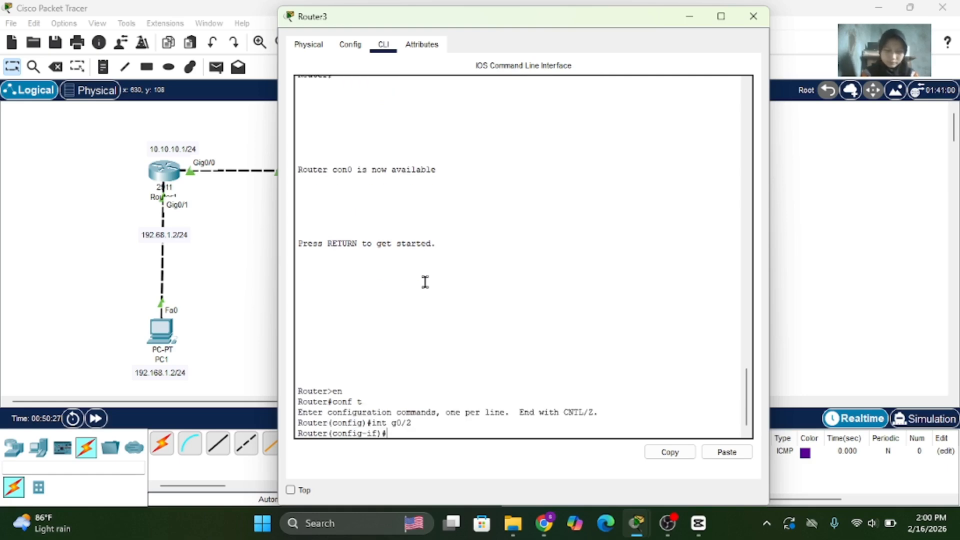
pyautogui.write('no sh')
pyautogui.press('Tab')
pyautogui.press('Return')
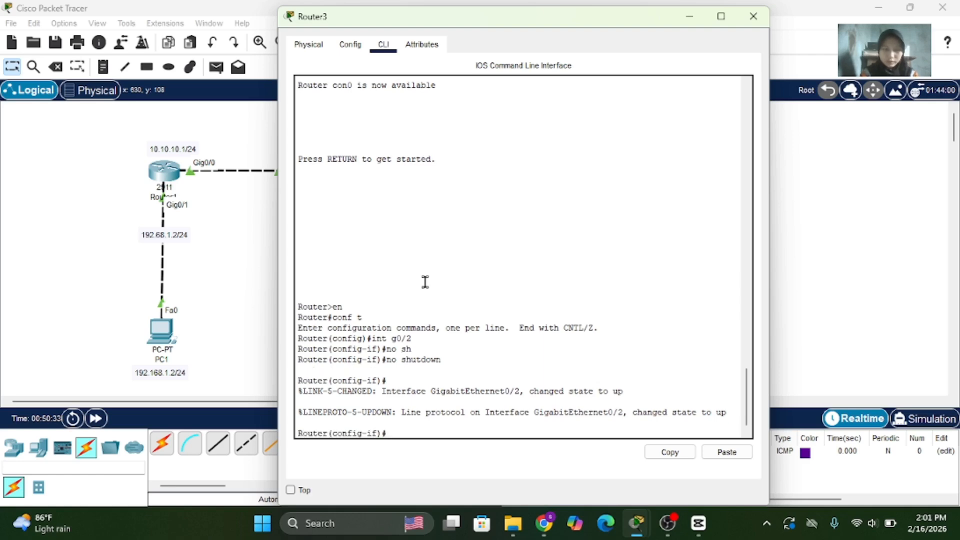
# - Assign interface g0/2 the IP address 30.30.30.1 with subnet mask 255.255.255.0
pyautogui.write('ip add')
pyautogui.press('Tab')
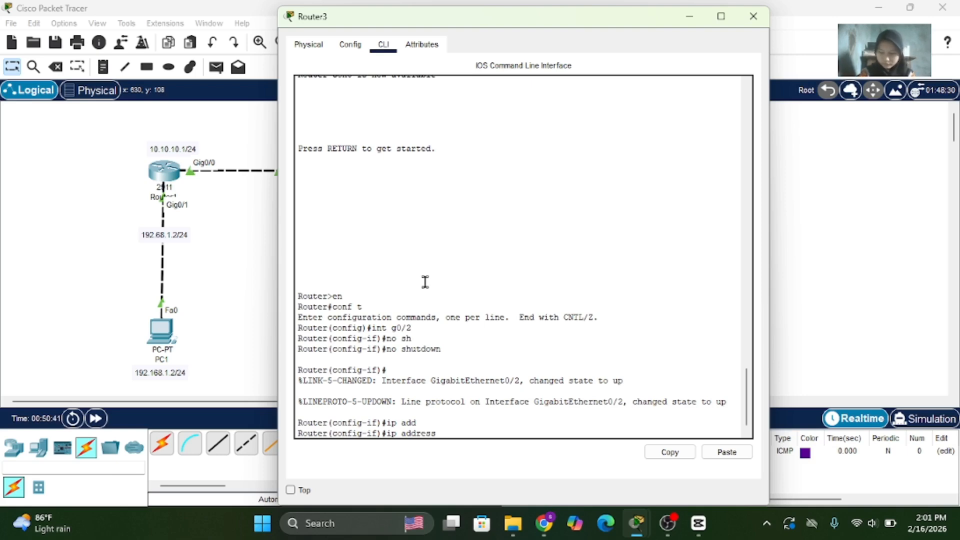
pyautogui.write('30.3')
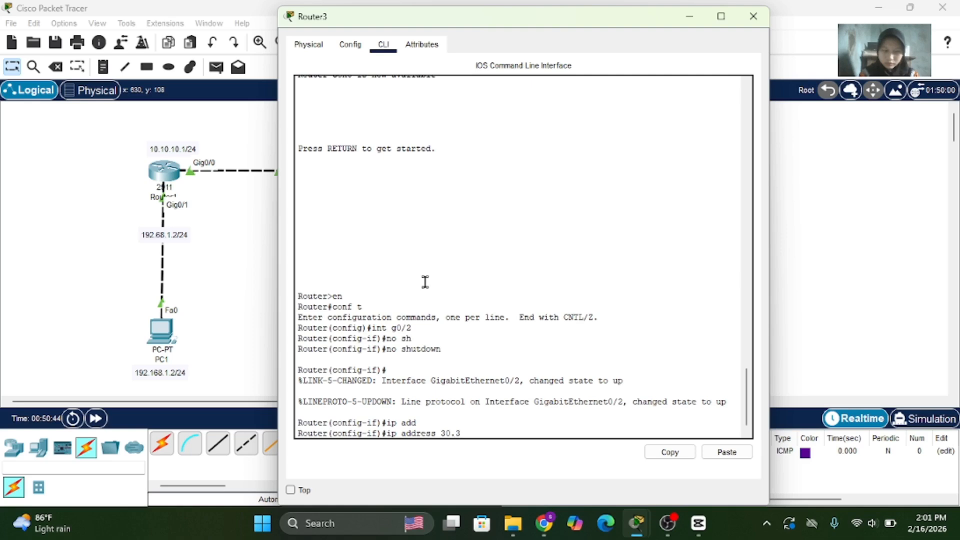
pyautogui.write('0.30.1 ')
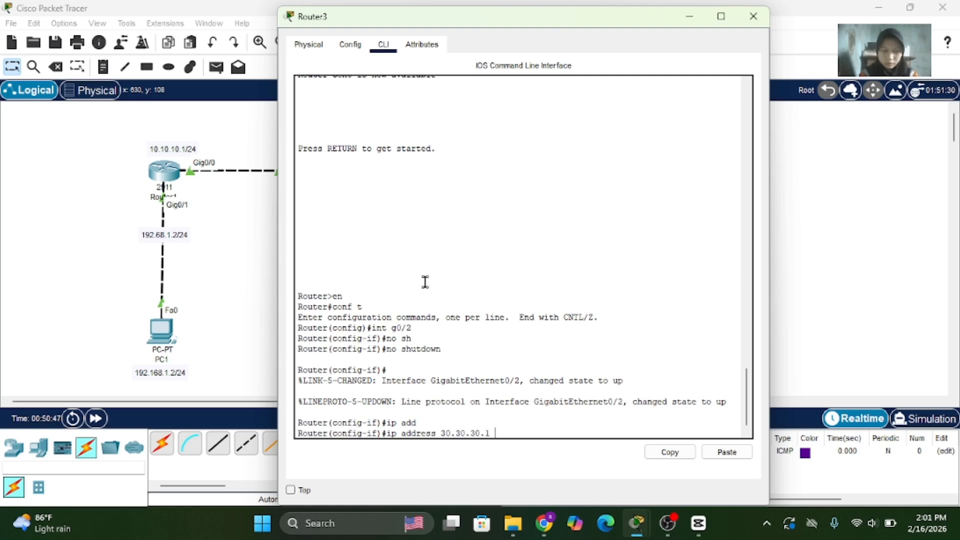
pyautogui.write('255.')
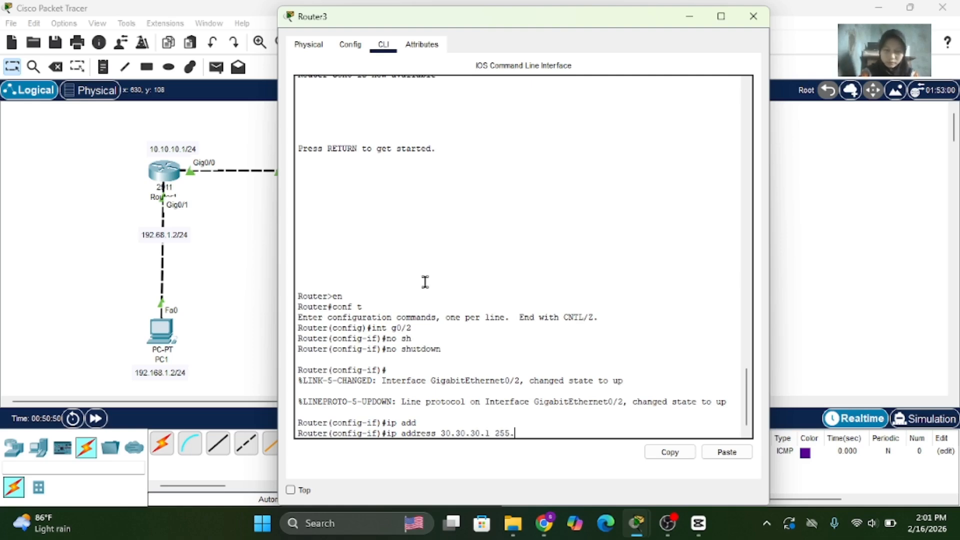
pyautogui.write('255.255.')
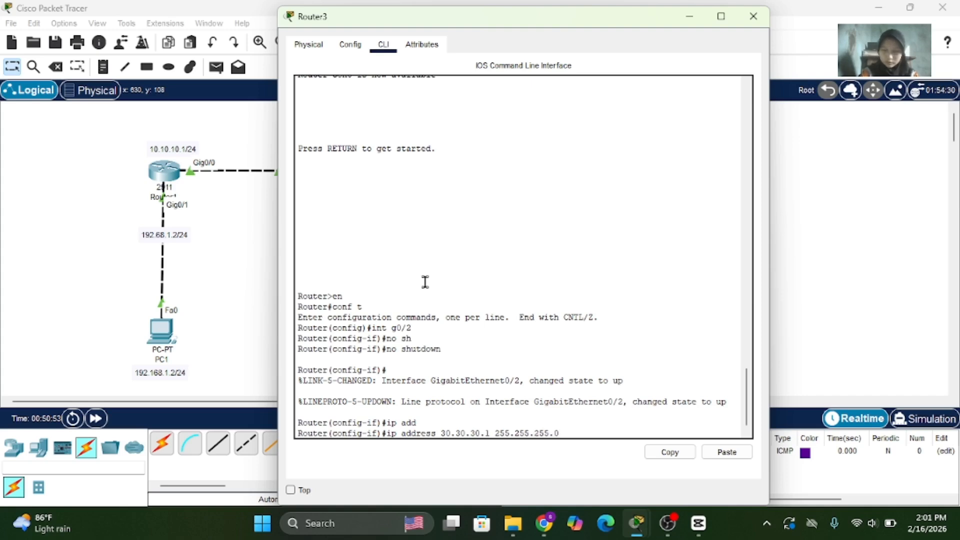
pyautogui.write('0')
pyautogui.press('Return')
# - Create subinterface g0/2.20 on Router3 and set its encapsulation to dot1Q 10
pyautogui.write('in')
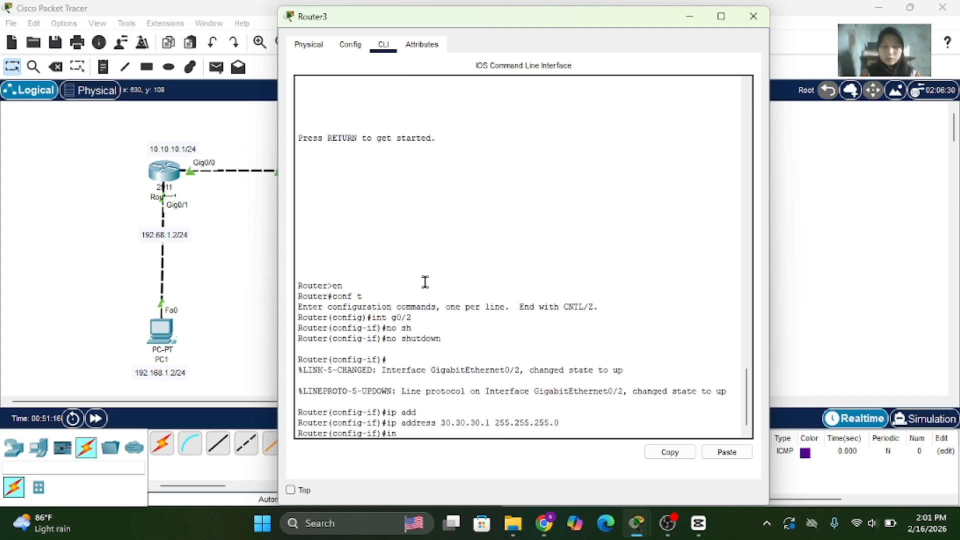
pyautogui.write('t g0/2')
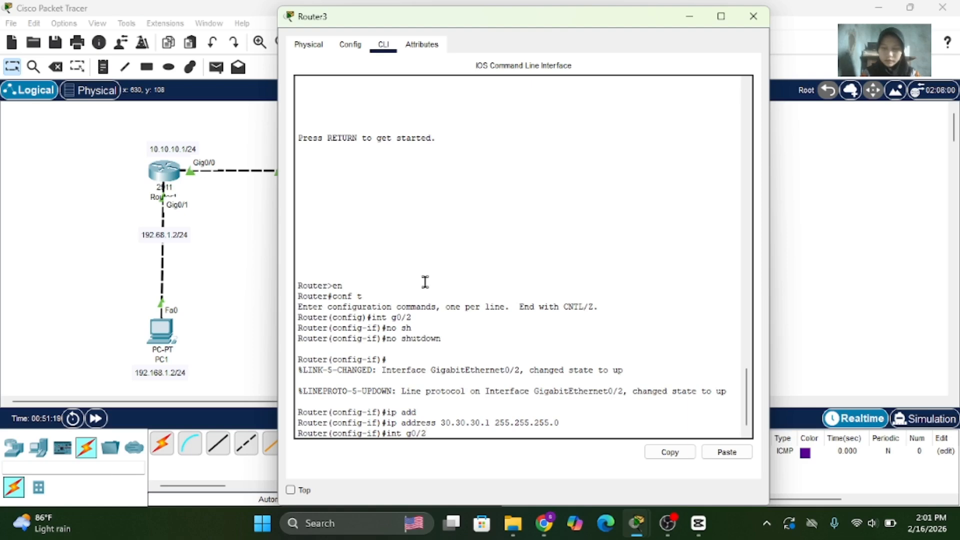
pyautogui.write('.20')
pyautogui.press('Return')
pyautogui.write('en')
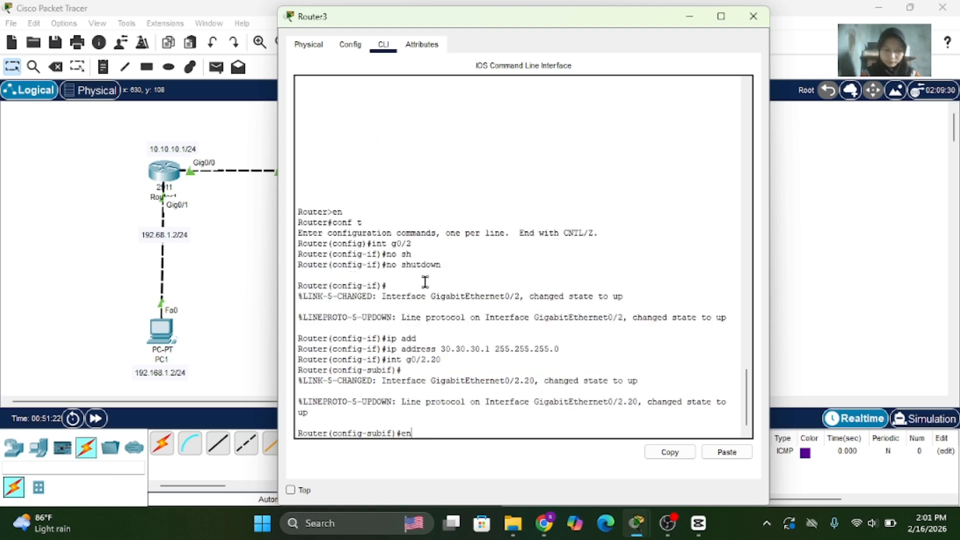
pyautogui.press('Tab')
pyautogui.write('d')
pyautogui.press('Tab')
pyautogui.write('10')
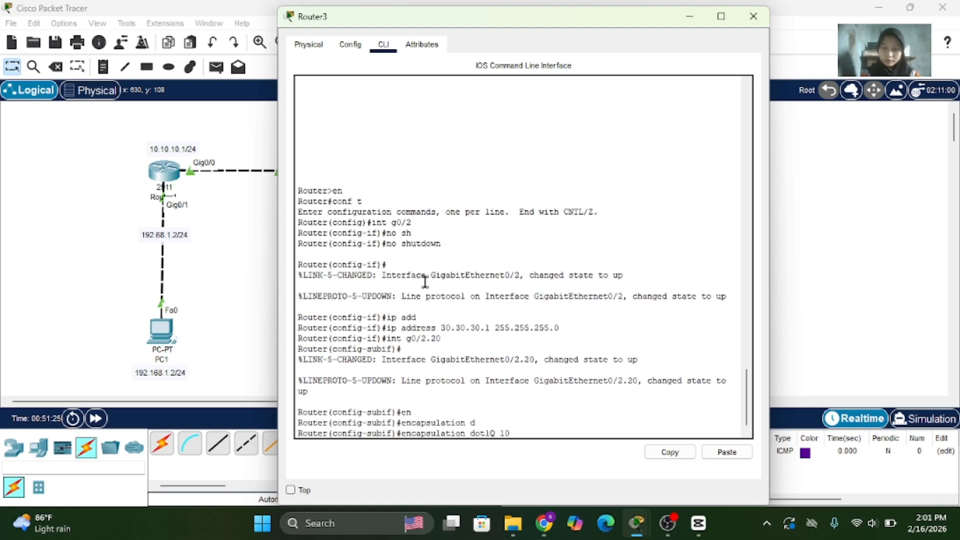
pyautogui.press('Return')
# - Assign subinterface g0/2.20 the IP address 192.168.4.1 with subnet mask 255.255.255.0
pyautogui.write('ip add')
pyautogui.press('Tab')
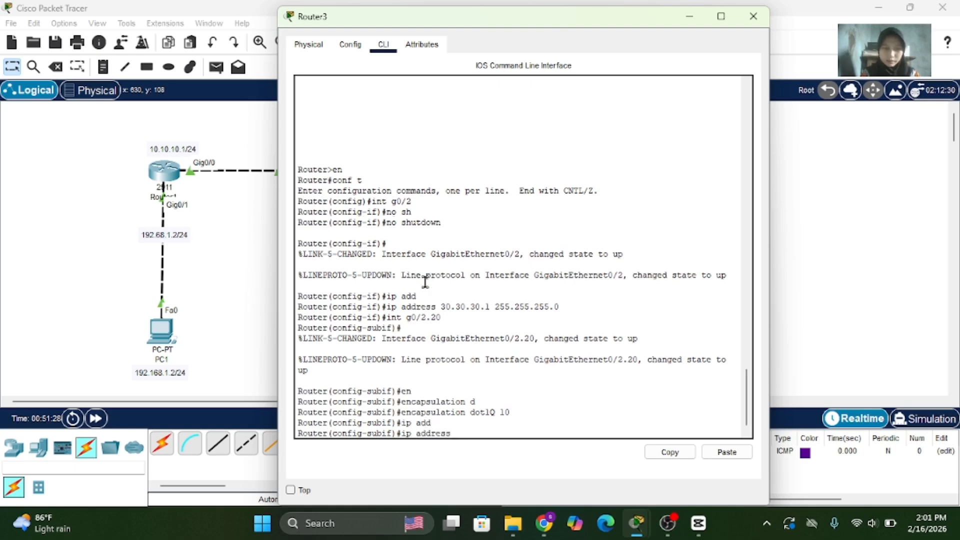
pyautogui.write('192.168.4')
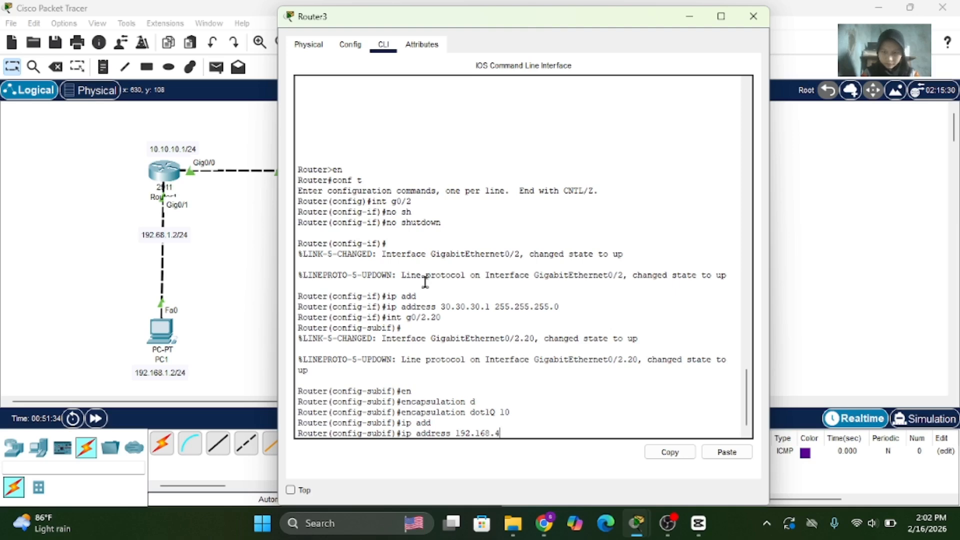
pyautogui.write('0.1 255.255')
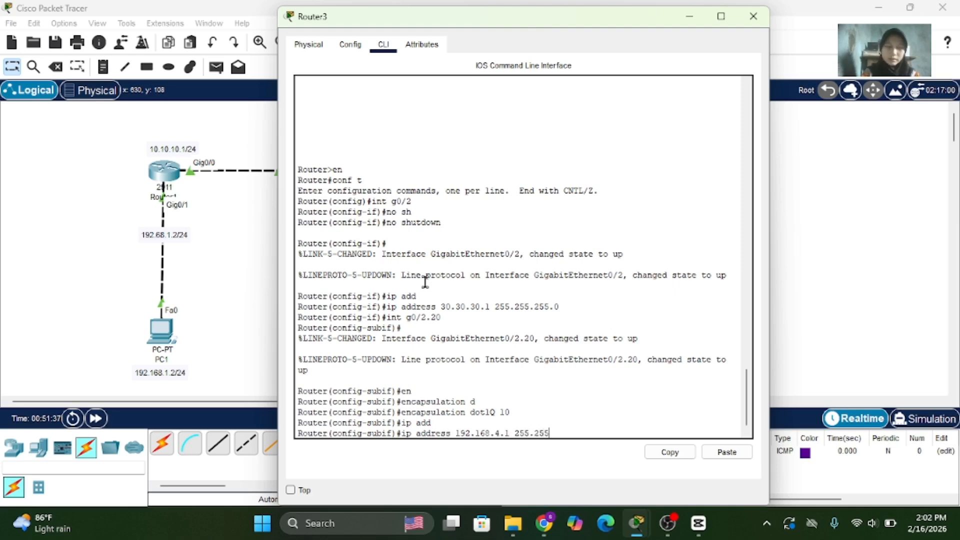
pyautogui.write('.255.0')
pyautogui.press('Return')
pyautogui.write('er(config-subif)#e')
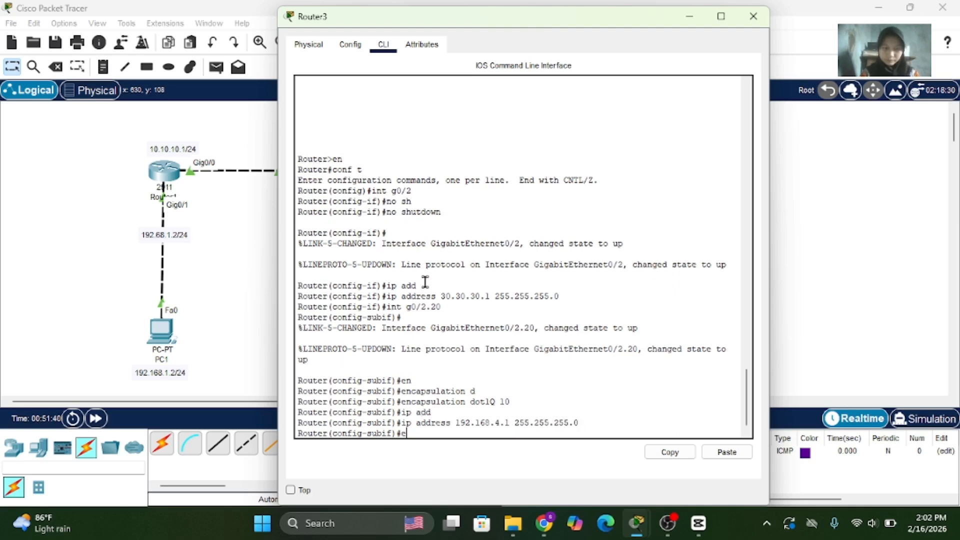
# - Create subinterface g0/2.50 on Router3 and set its encapsulation to dot1Q 50
pyautogui.write('x')
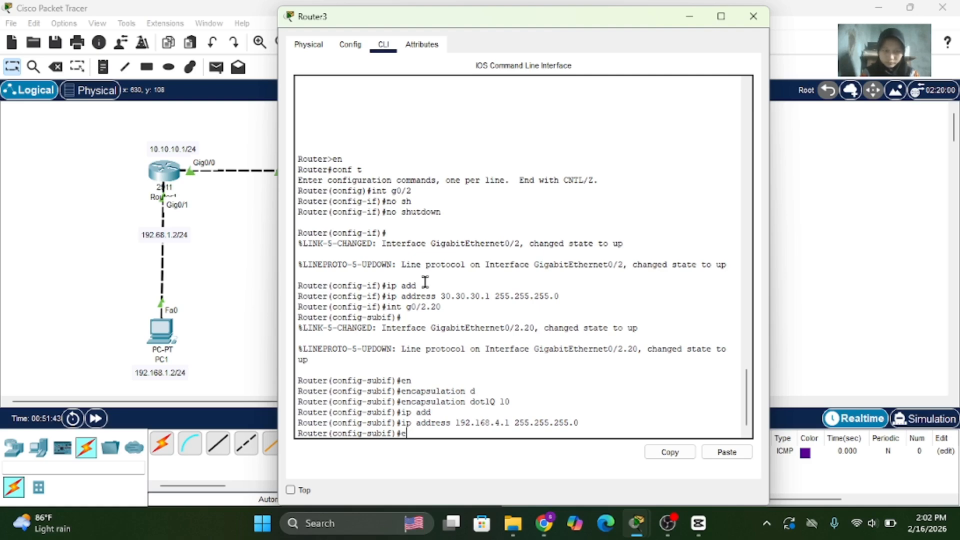
pyautogui.press('BackSpace')
pyautogui.write('int g0')
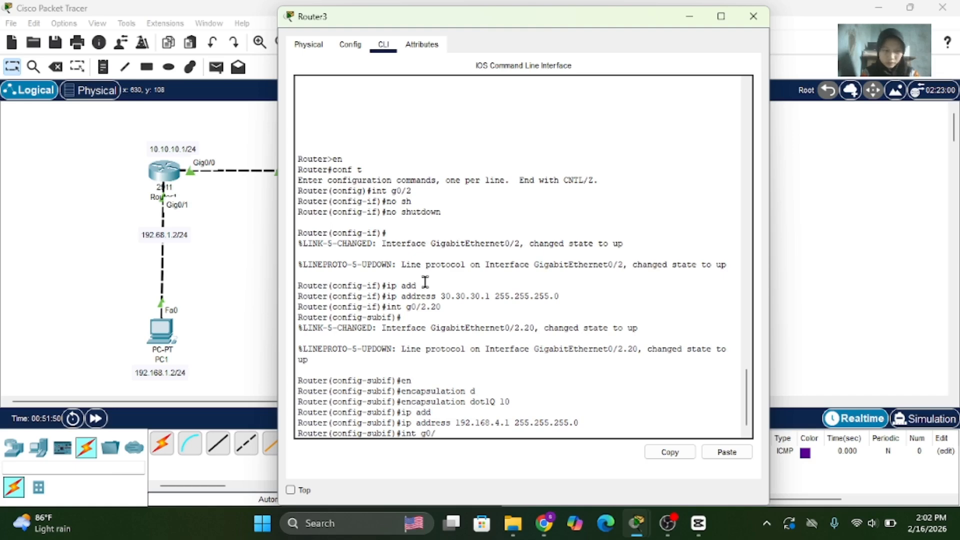
pyautogui.write('/2.50')
pyautogui.press('Return')
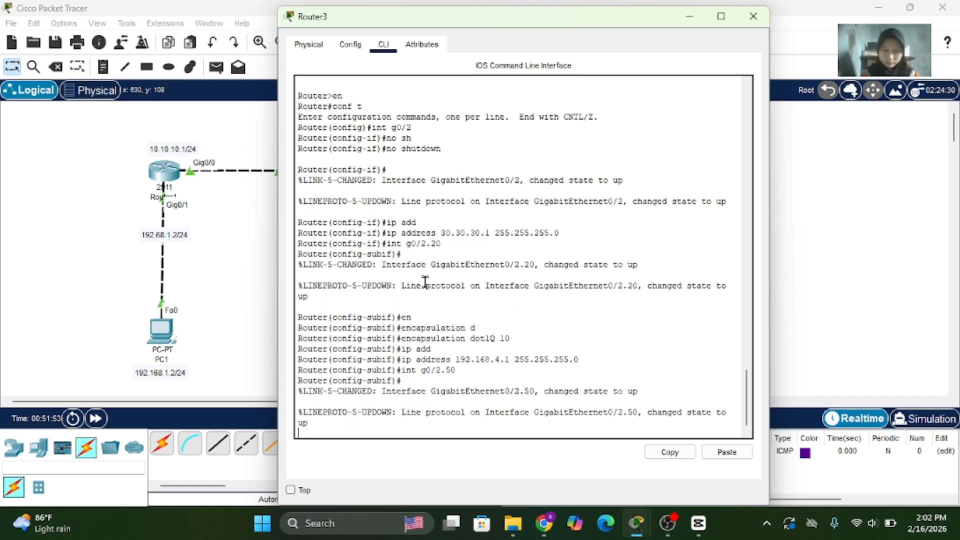
pyautogui.write('en')
pyautogui.press('Tab')
pyautogui.write('d')
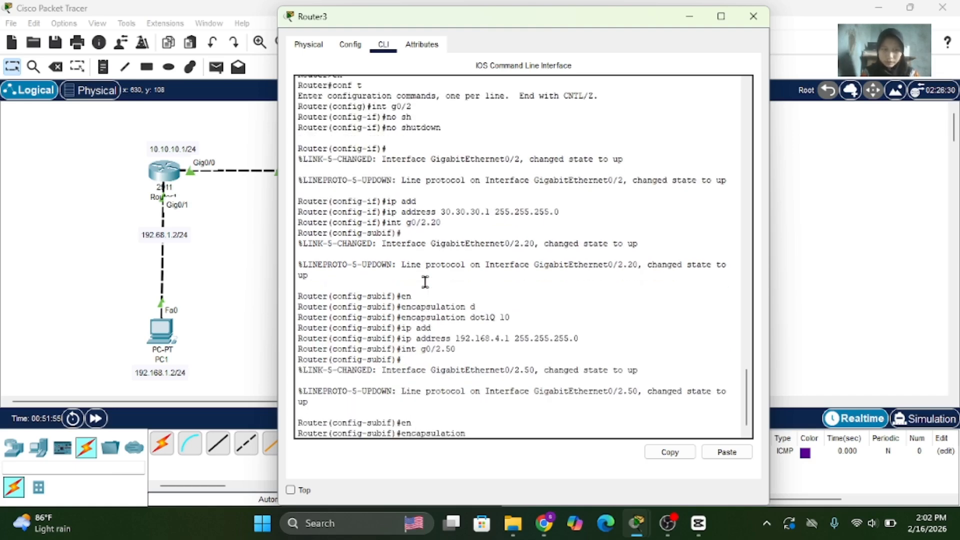
pyautogui.press('Tab')
pyautogui.write('50')
pyautogui.press('Return')
# - Assign subinterface g0/2.50 the IP address 192.168.5.1 with subnet mask 255.255.255.0
pyautogui.write('ig-subif)#i')
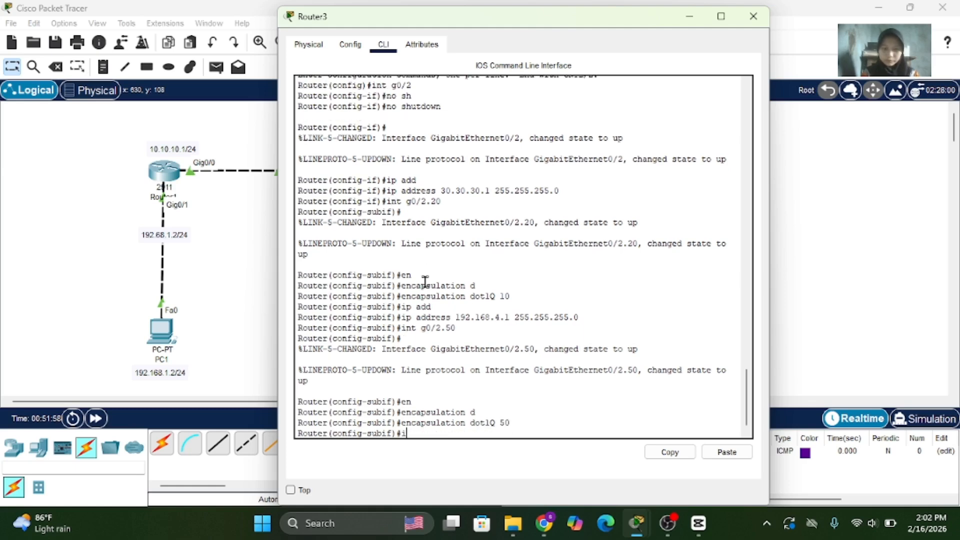
pyautogui.write('p add')
pyautogui.press('Tab')
pyautogui.write('192.')
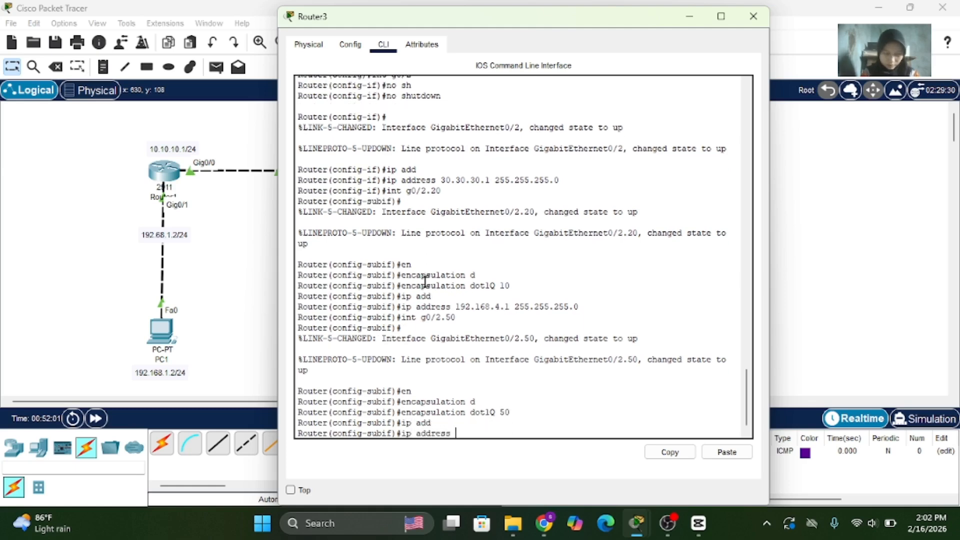
pyautogui.write('168.5')
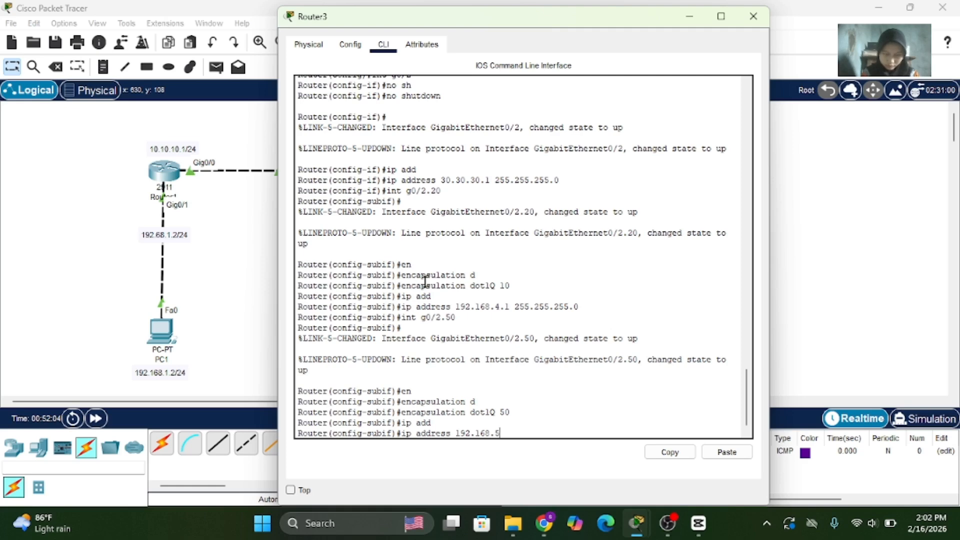
pyautogui.write('.1 255.255.255.0')
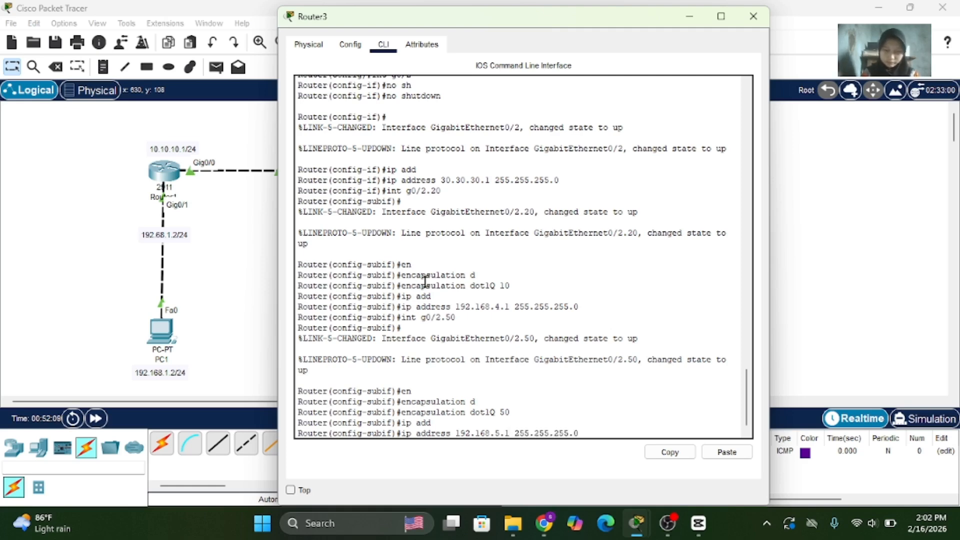
pyautogui.press('Return')
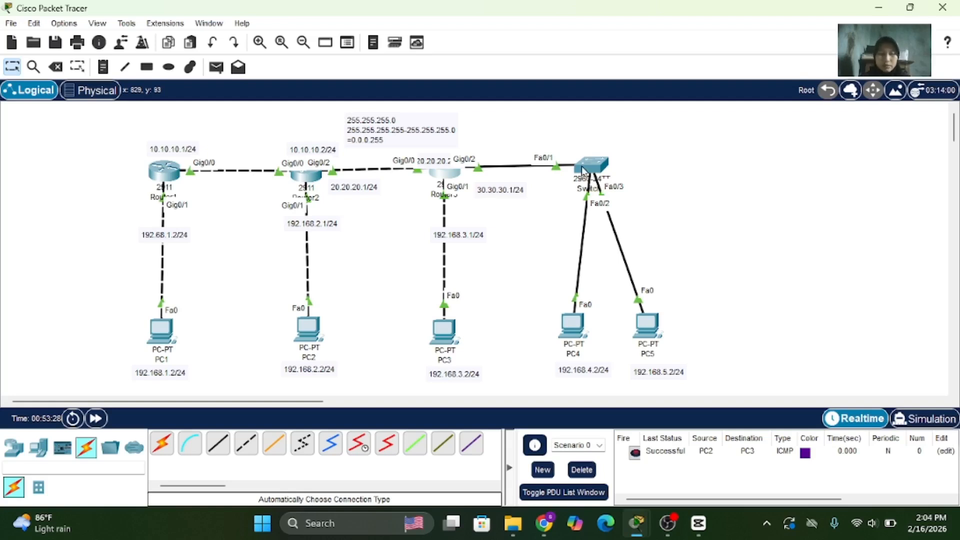
# - Reopen Router3's command line, leave subinterface configuration and enter OSPF process 3
pyautogui.doubleClick(452, 167)
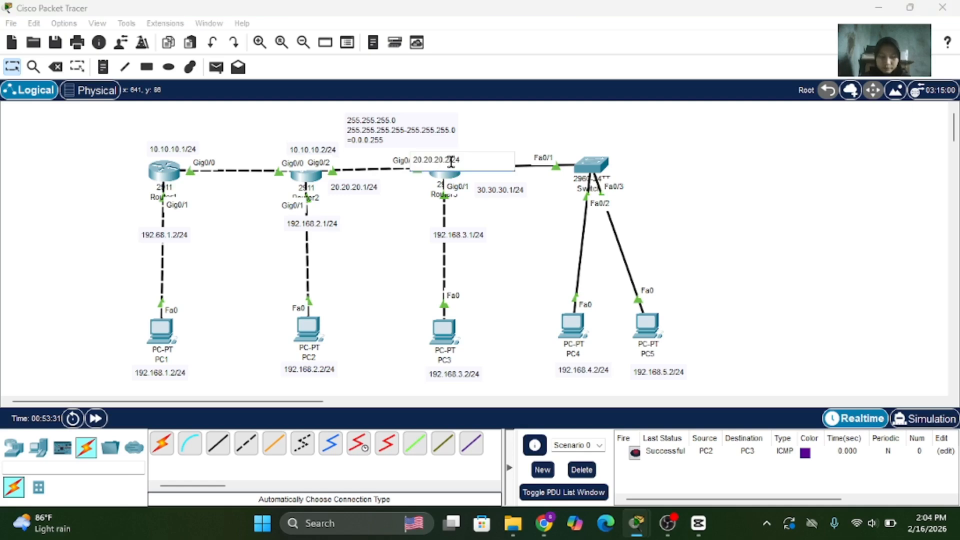
pyautogui.click(449, 178)
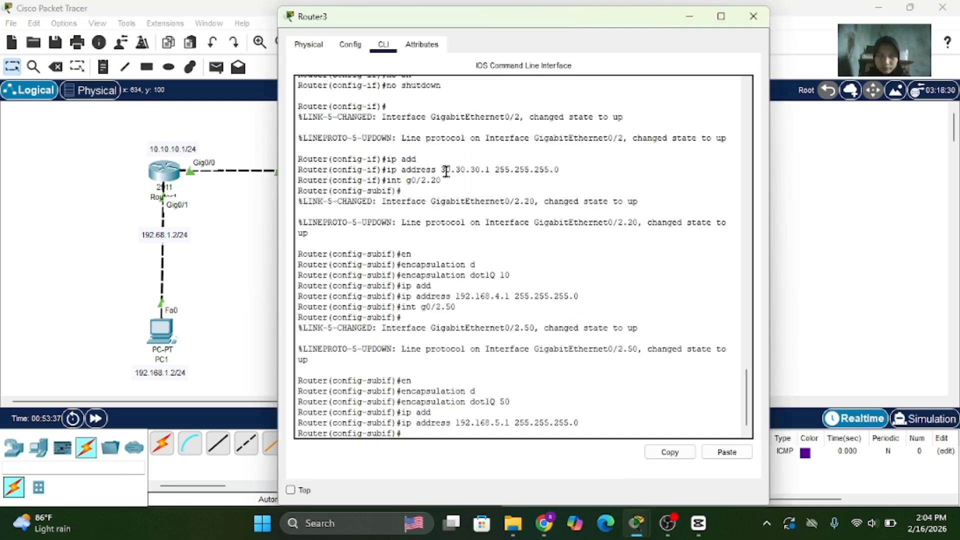
pyautogui.write('ex')
pyautogui.press('Return')
pyautogui.write('ro')
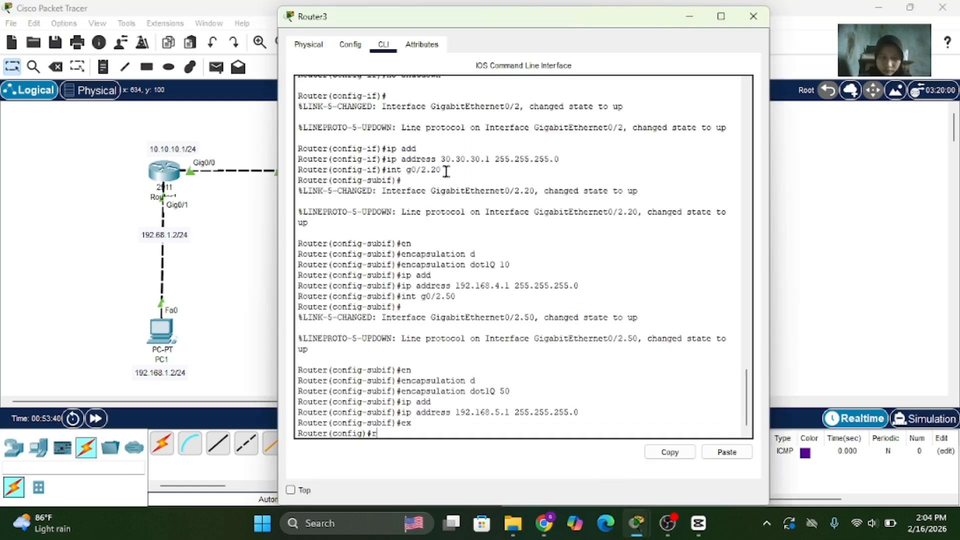
pyautogui.press('Tab')
pyautogui.write('o')
pyautogui.press('Tab')
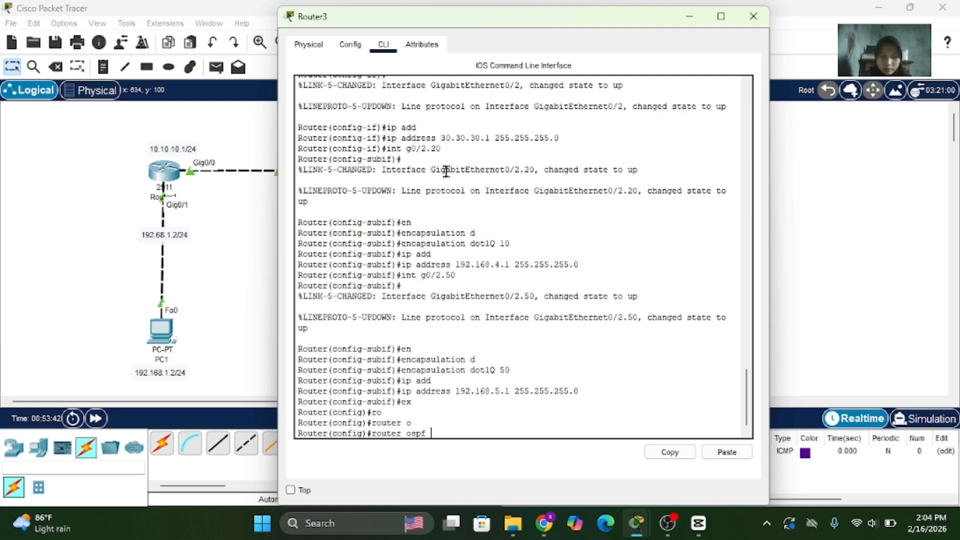
pyautogui.write('3')
pyautogui.press('Return')
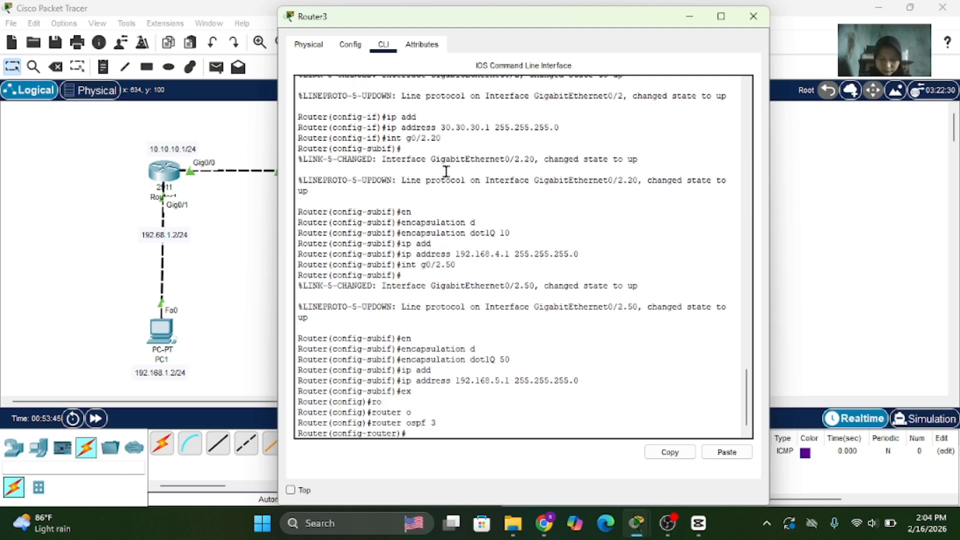
# - Advertise network 30.30.30.0 with wildcard mask 0.0.0.255 in area 0 of Router3's OSPF process
pyautogui.write('net')
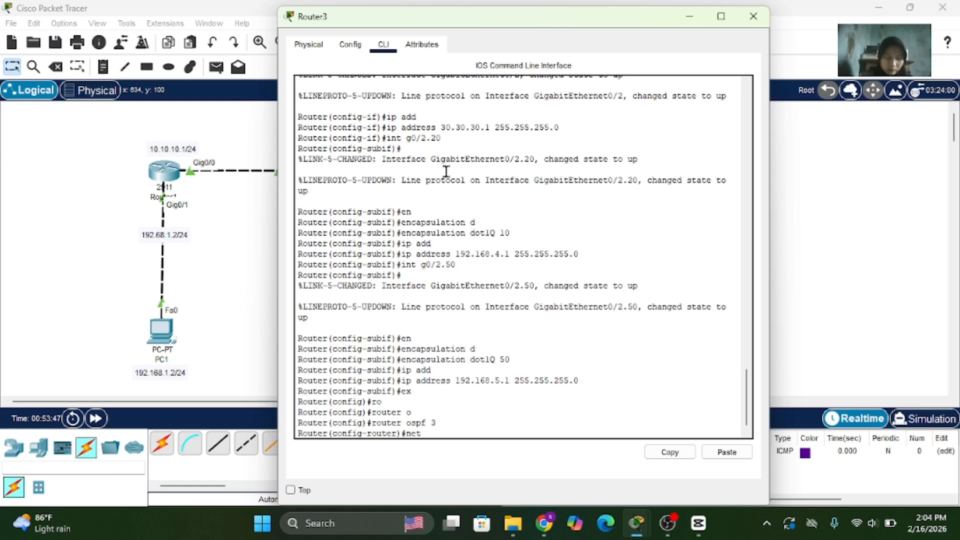
pyautogui.press('Tab')
pyautogui.write('3')
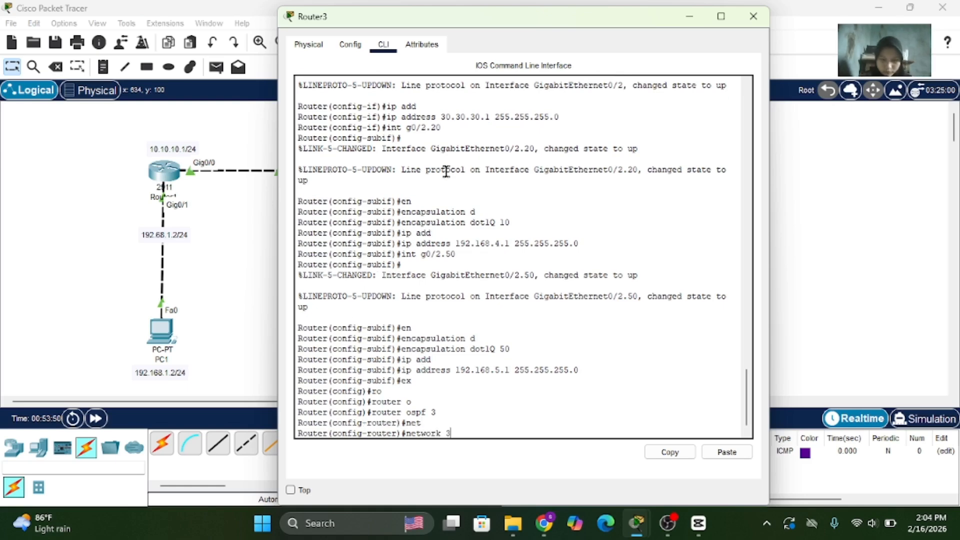
pyautogui.write('0.30.30.0 0')
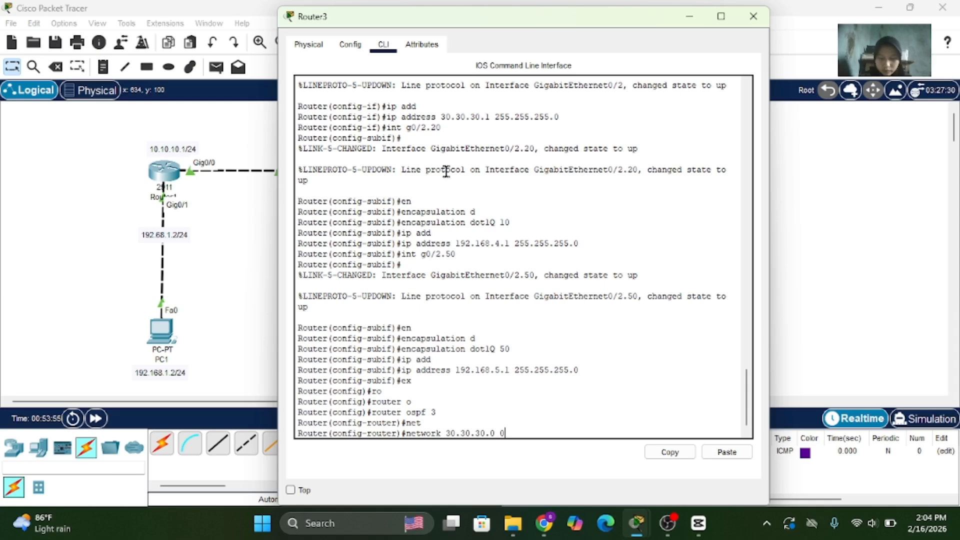
pyautogui.write('.0.0.')
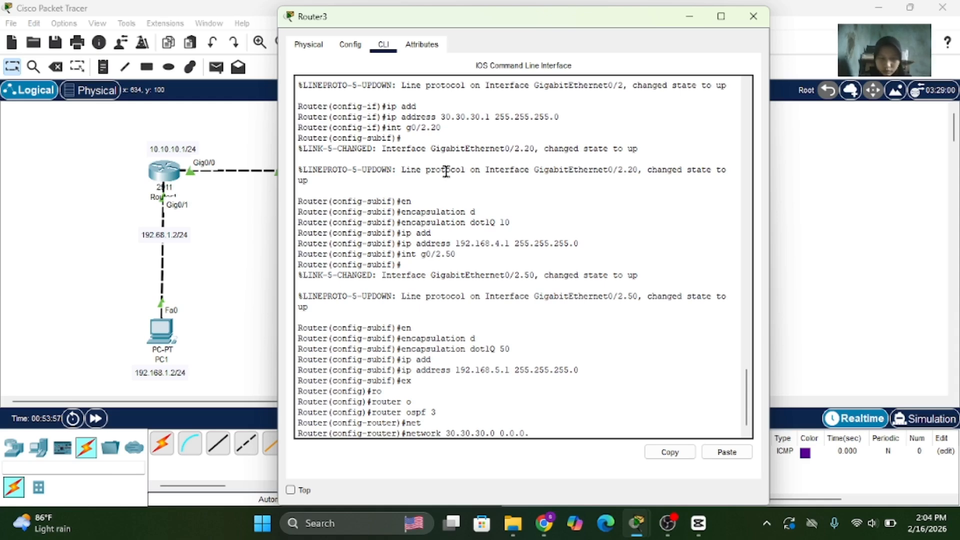
pyautogui.write('255 area 0')
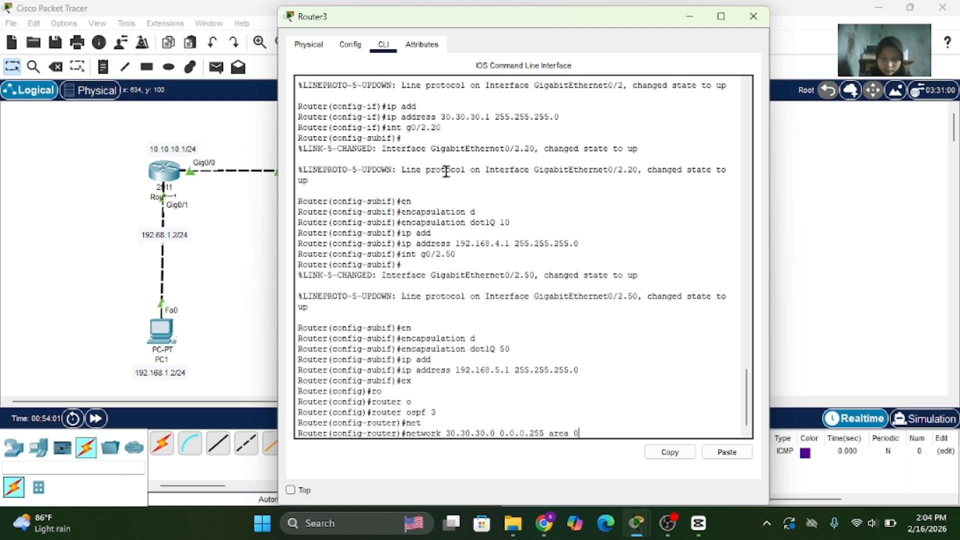
pyautogui.press('Return')
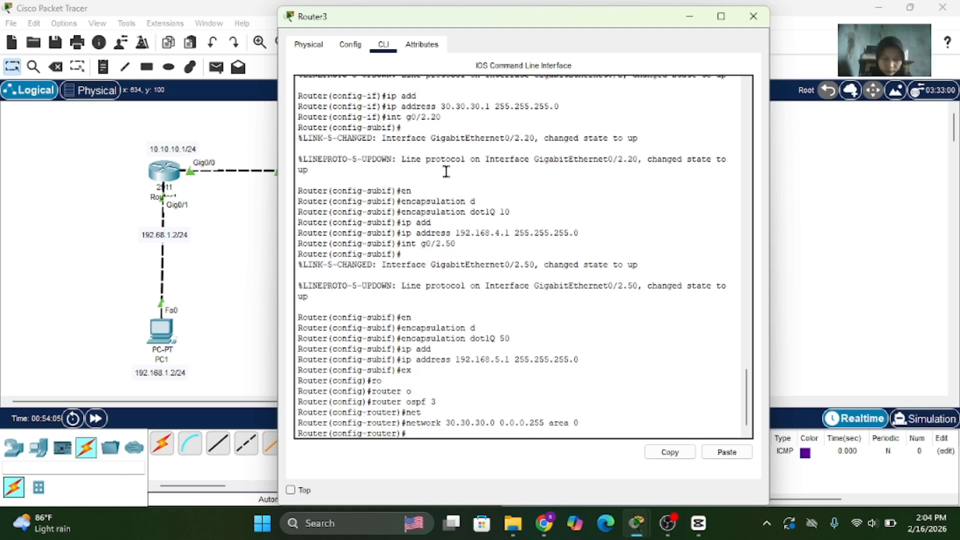
# - Add network 192.168.4.0 with wildcard mask 0.0.0.255 to OSPF area 0 on Router3
pyautogui.write('net')
pyautogui.press('Tab')
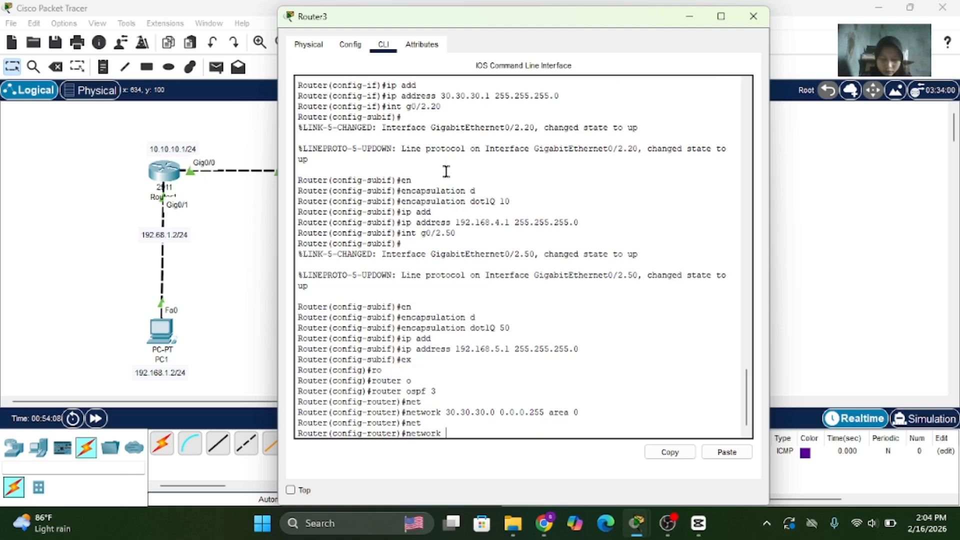
pyautogui.write('192.168.4.')
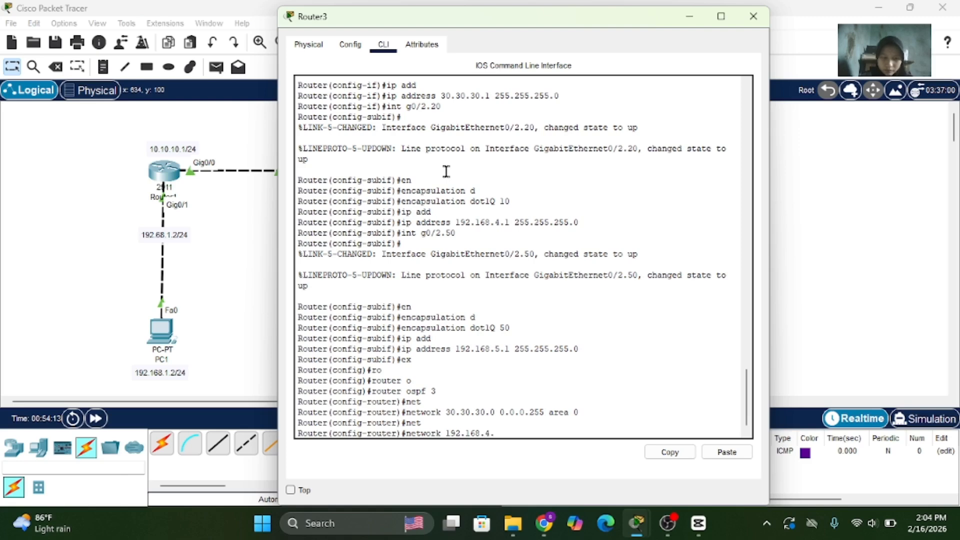
pyautogui.write('0 0.0.')
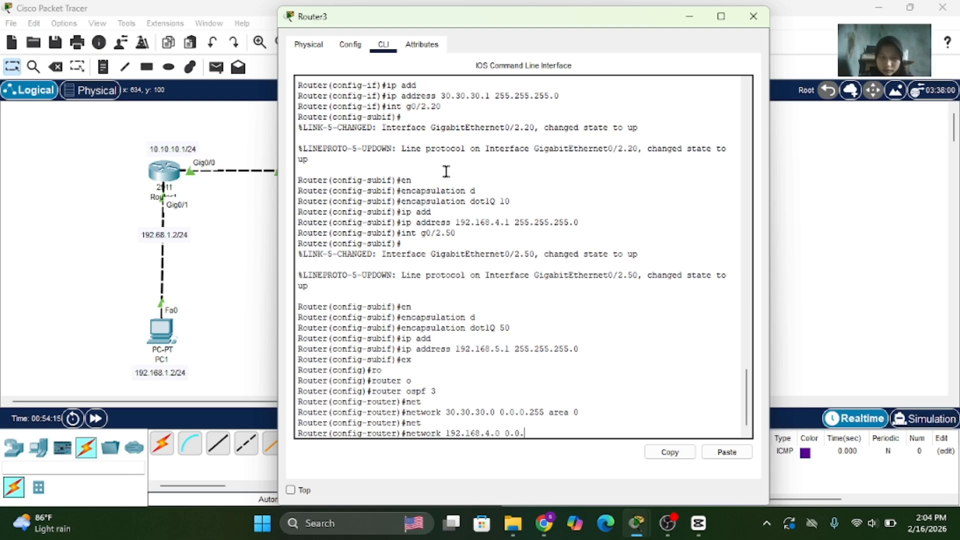
pyautogui.write('0.255 area')
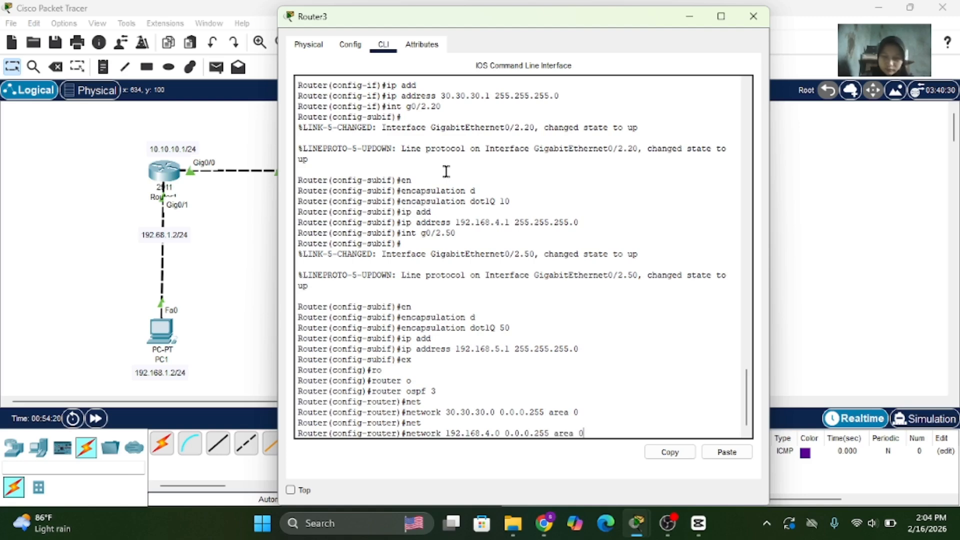
pyautogui.write(' 0')
pyautogui.press('Return')
# - Add an OSPF network statement for 192.168.5.1 with wildcard 0.0.0.255 in area 0, and return to global configuration mode
pyautogui.write('net')
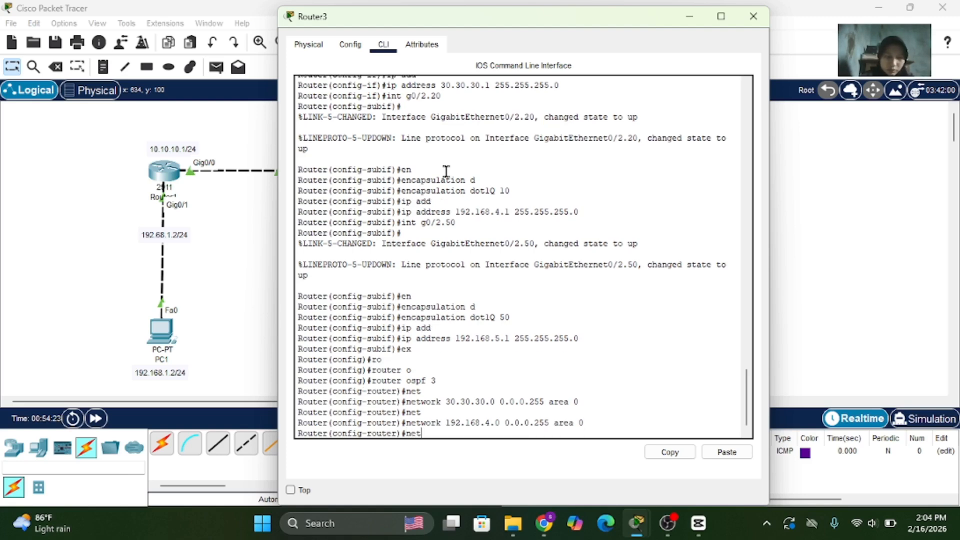
pyautogui.press('Tab')
pyautogui.write('192.16')
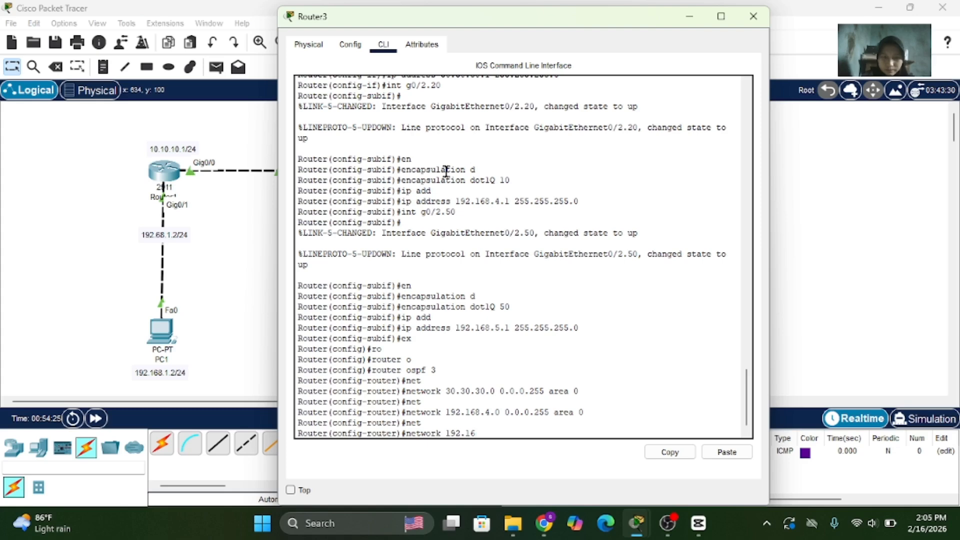
pyautogui.write('8.5.1 0.0.0')
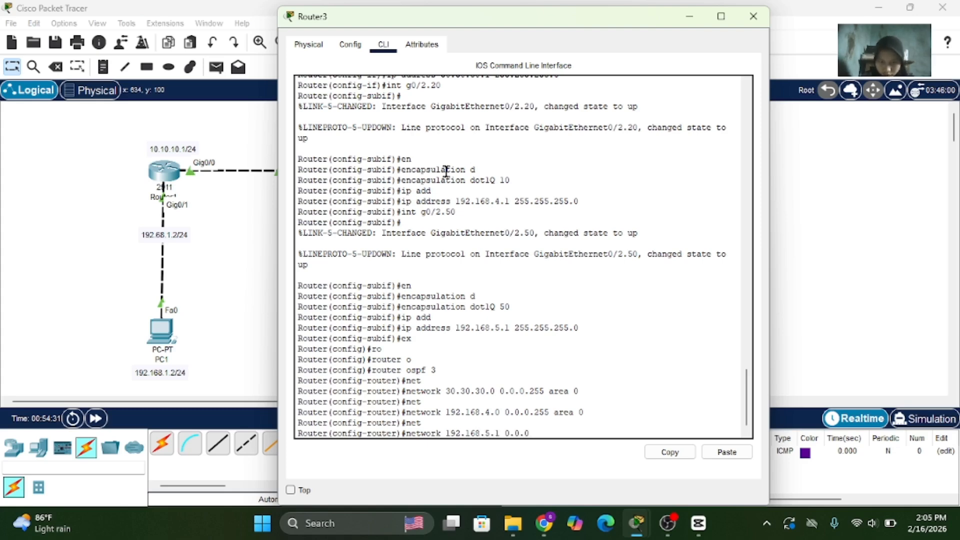
pyautogui.write('.255 ')
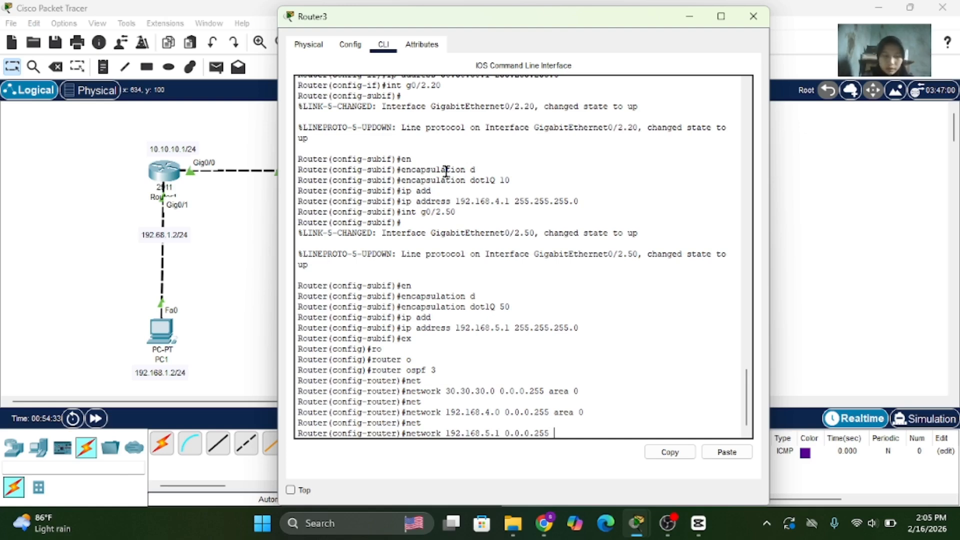
pyautogui.write('area ')
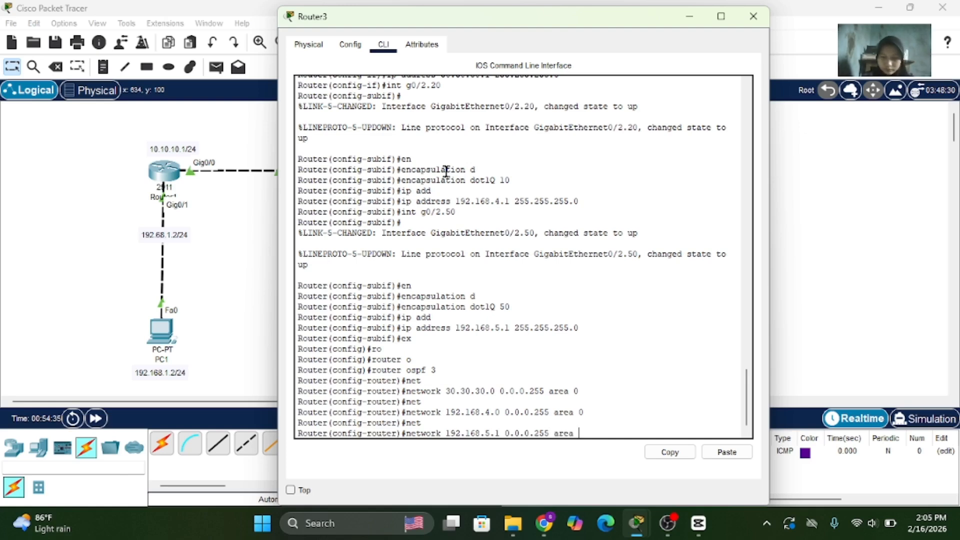
pyautogui.write('0')
pyautogui.press('Return')
pyautogui.write('ex')
pyautogui.press('Return')
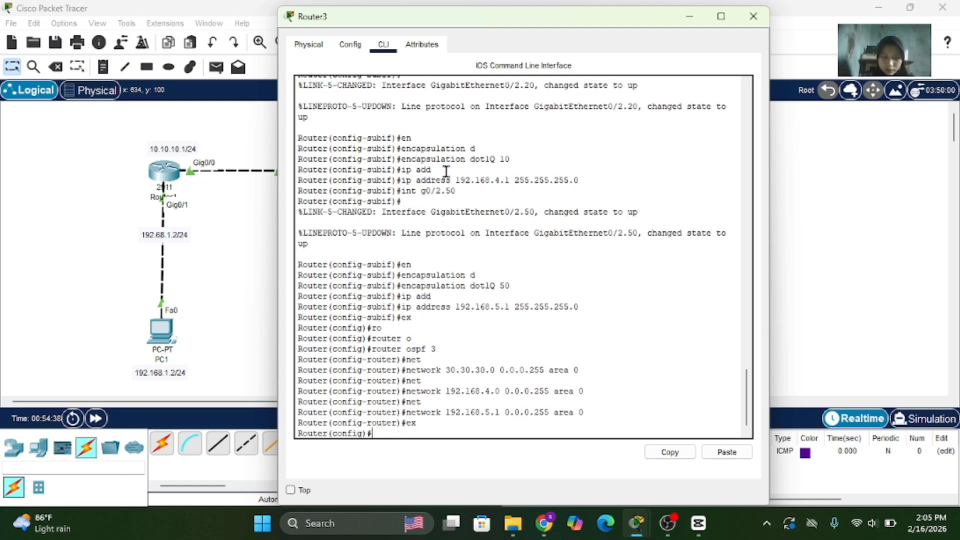
# - Display Router3's IP routing table from configuration mode
pyautogui.write('do show ip ')
pyautogui.write('ro')
pyautogui.press('Tab')
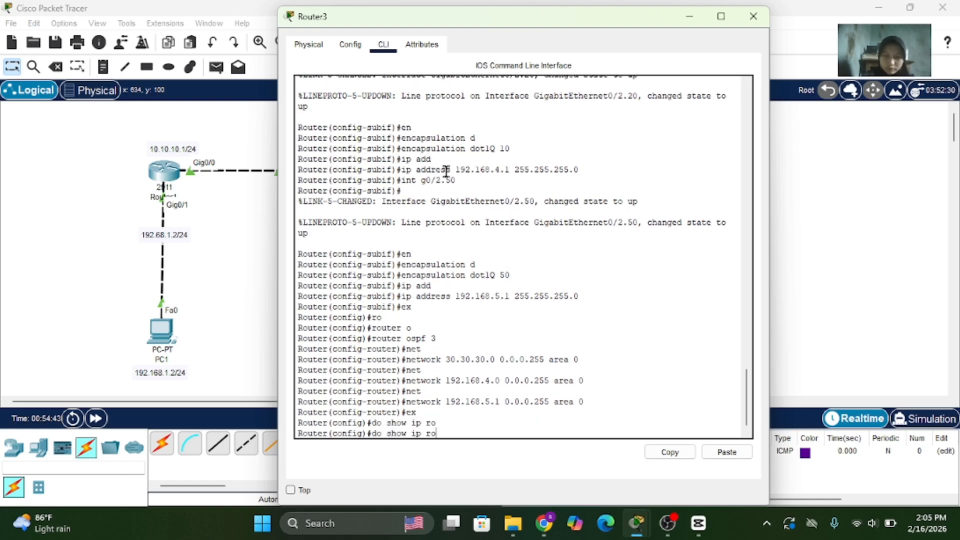
pyautogui.press('Return')
pyautogui.press('space')
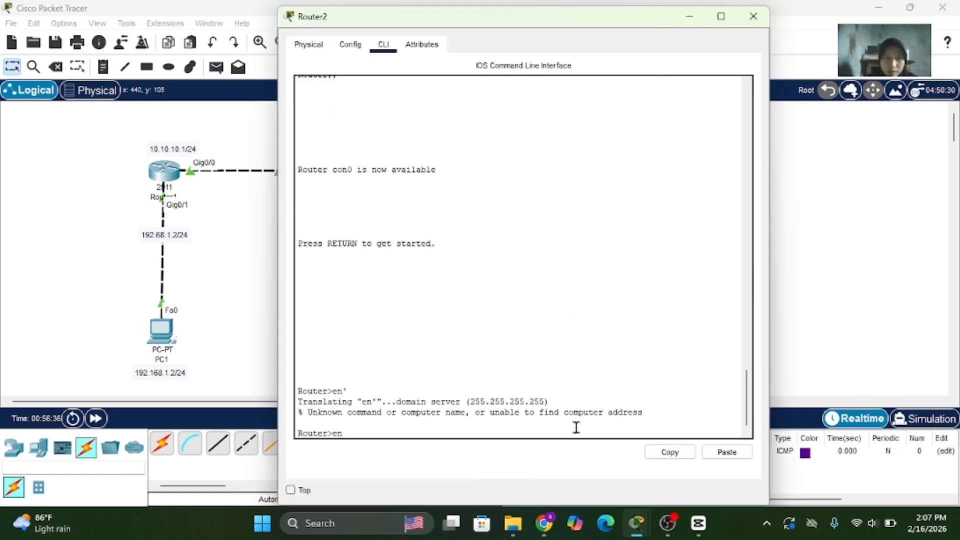
# - Enter privileged mode on Router2 and display its IP routing table
pyautogui.write('en')
pyautogui.press('Return')
pyautogui.write('sho')
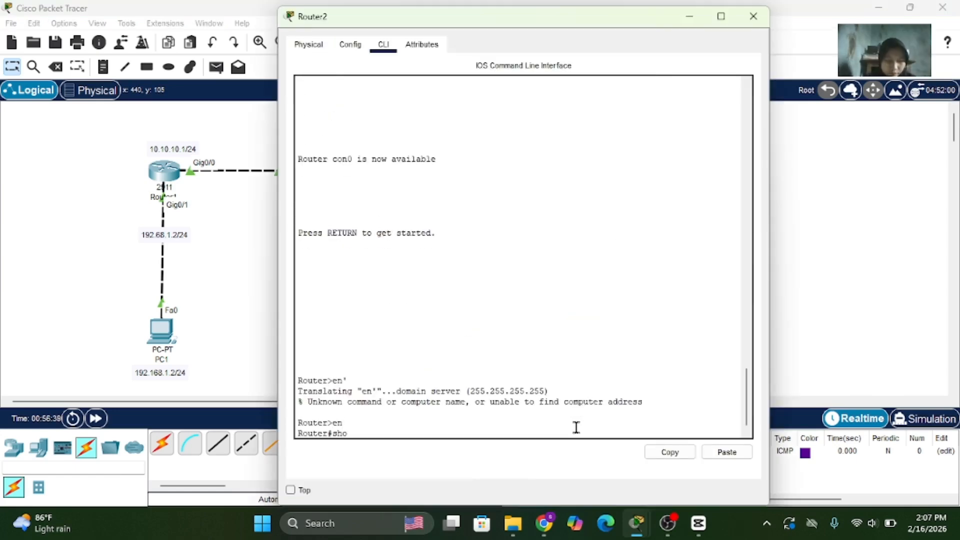
pyautogui.press('Tab')
pyautogui.write('ip')
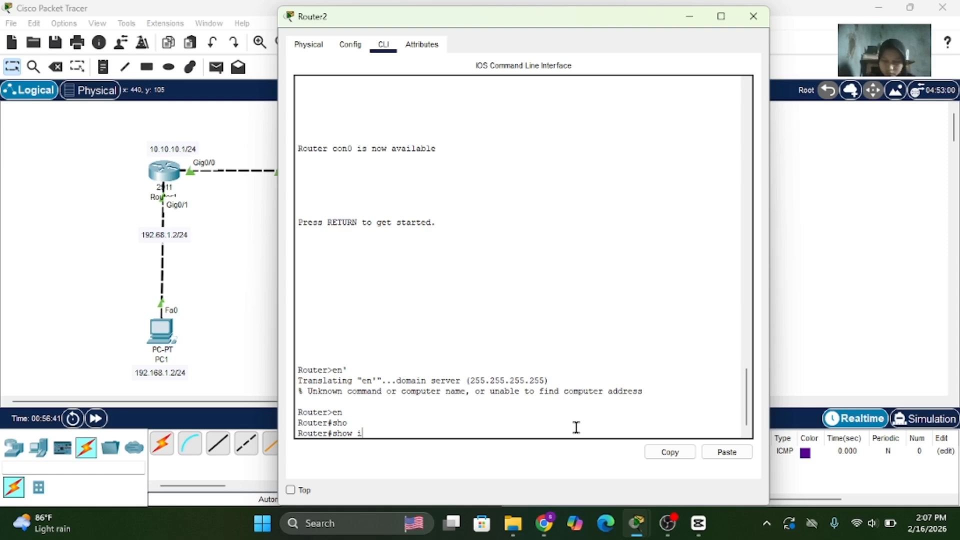
pyautogui.press('Tab')
pyautogui.write('r')
pyautogui.press('Tab')
pyautogui.write('o')
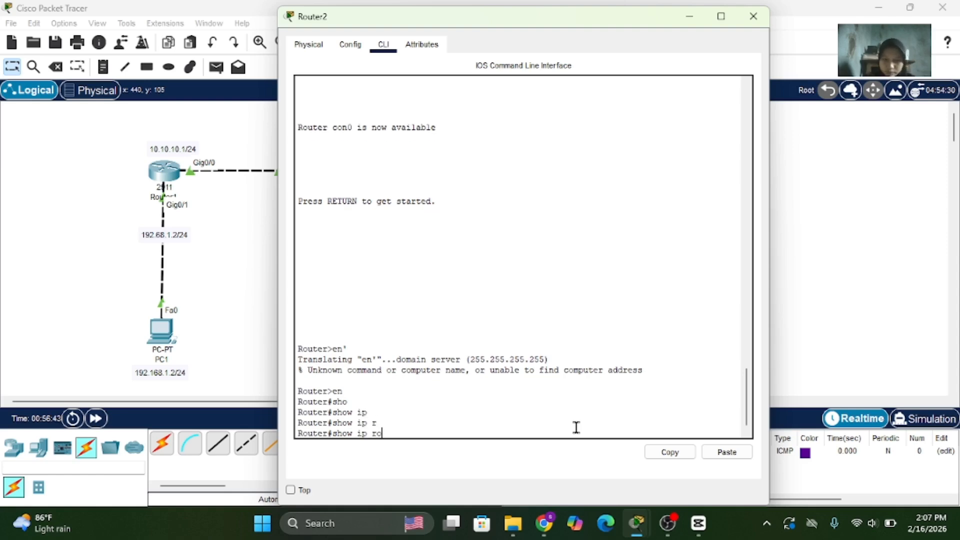
pyautogui.press('Tab')
pyautogui.press('Return')
pyautogui.press('Return')
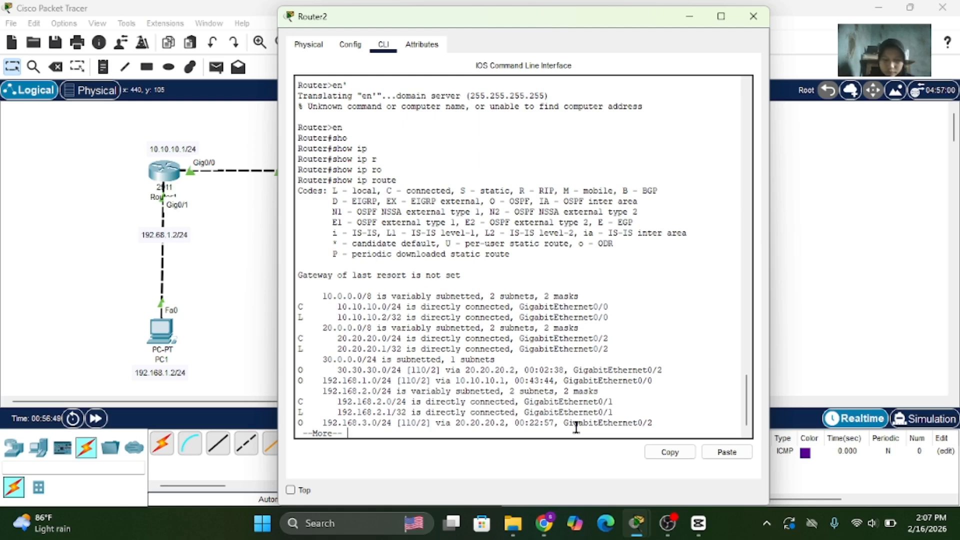
# - Show the rest of Router2's routing table, highlight the 192.168.4.0 and 192.168.5.0 routes, and close the Router2 window
pyautogui.press('space')
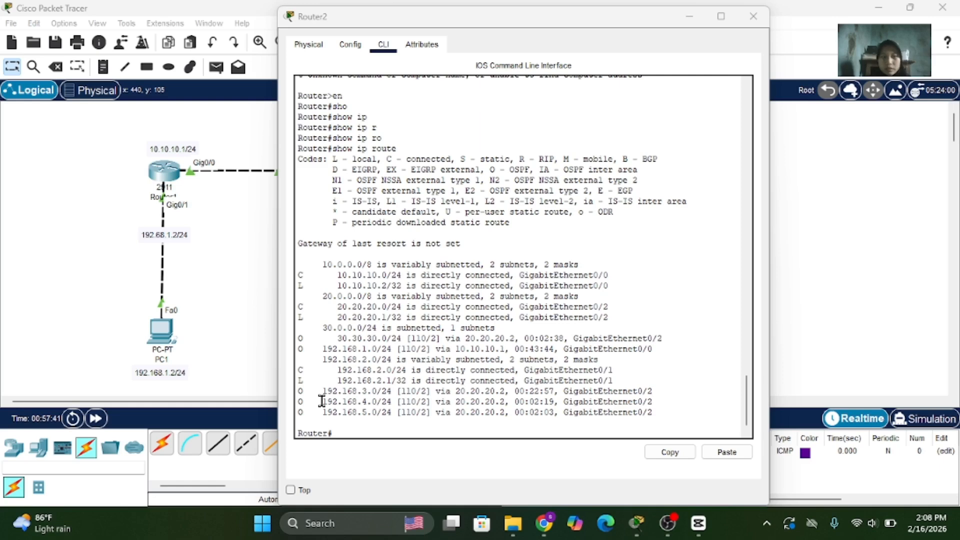
pyautogui.moveTo(323, 401); pyautogui.dragTo(667, 426)
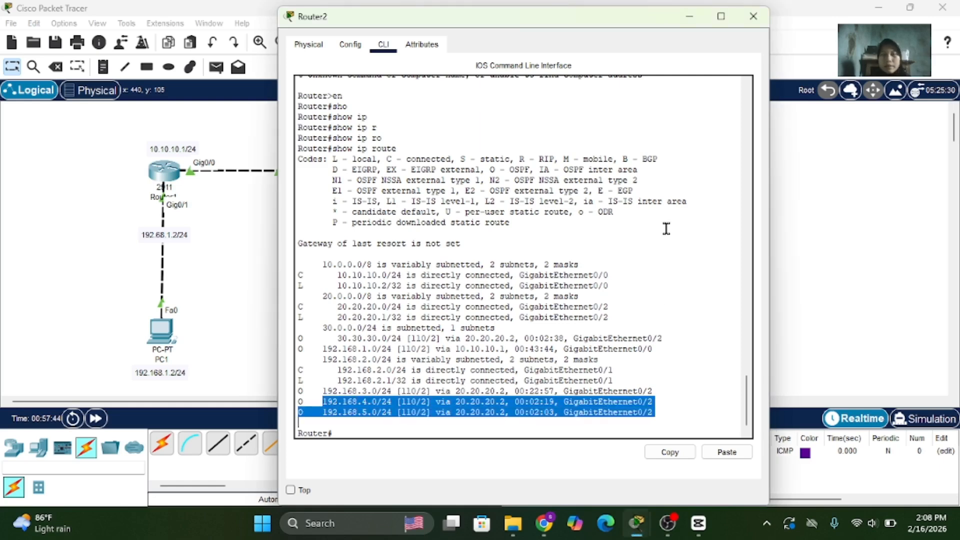
pyautogui.click(753, 16)
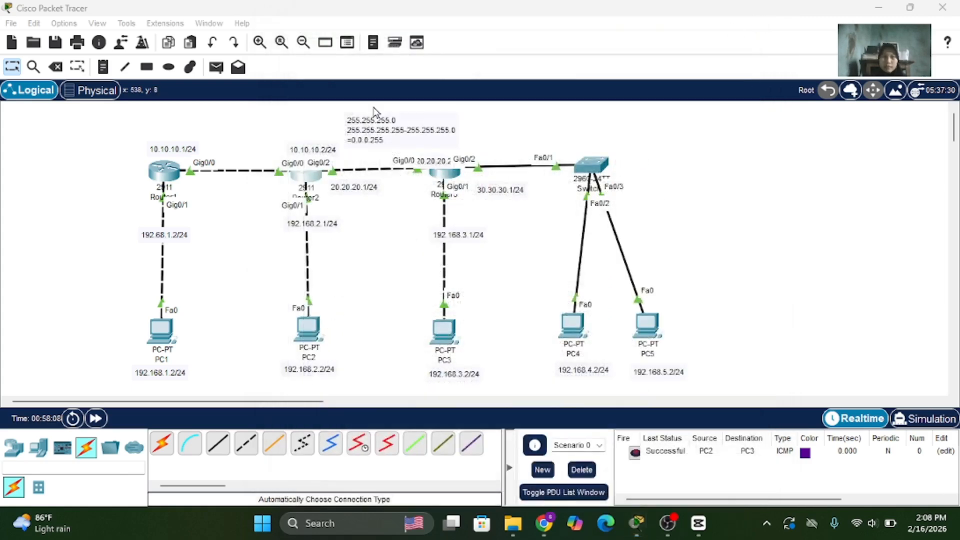
# - Send a simple PDU from PC4 to PC1
pyautogui.click(217, 66)
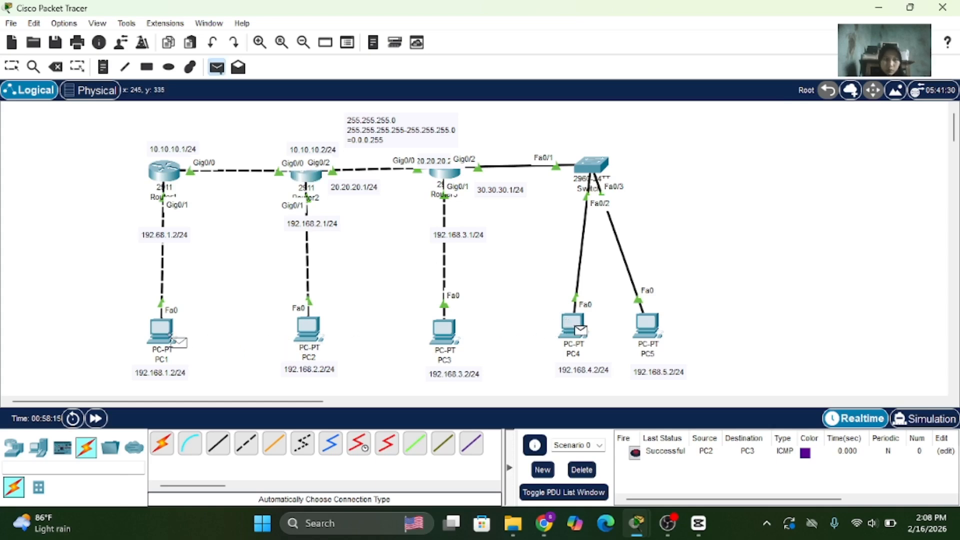
pyautogui.click(153, 334)
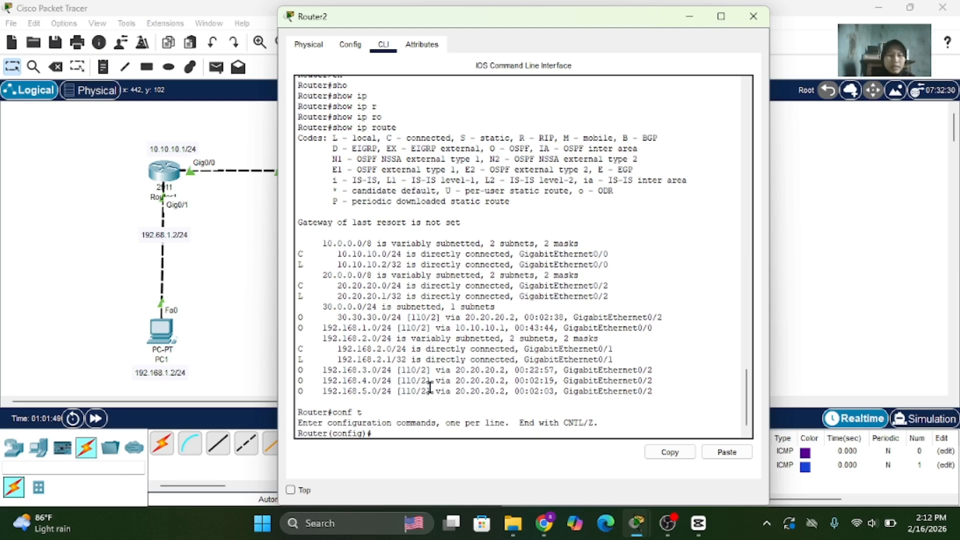
# - Enter OSPF process 2 on Router2 and draft a network statement for 10.10.10.0 with wildcard 0.0.0.255 in area 0 without submitting it
pyautogui.write('rout')
pyautogui.press('Tab')
pyautogui.write('ospf')
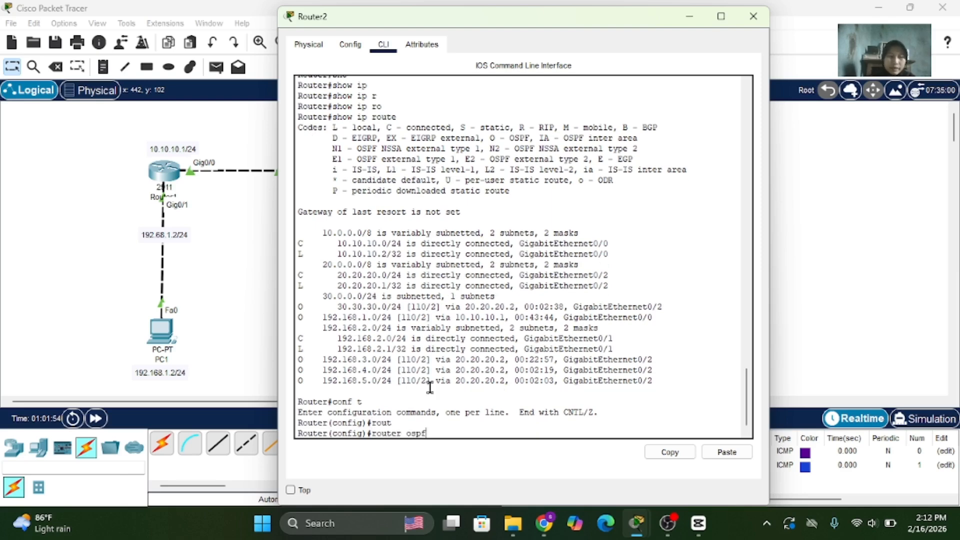
pyautogui.press('Tab')
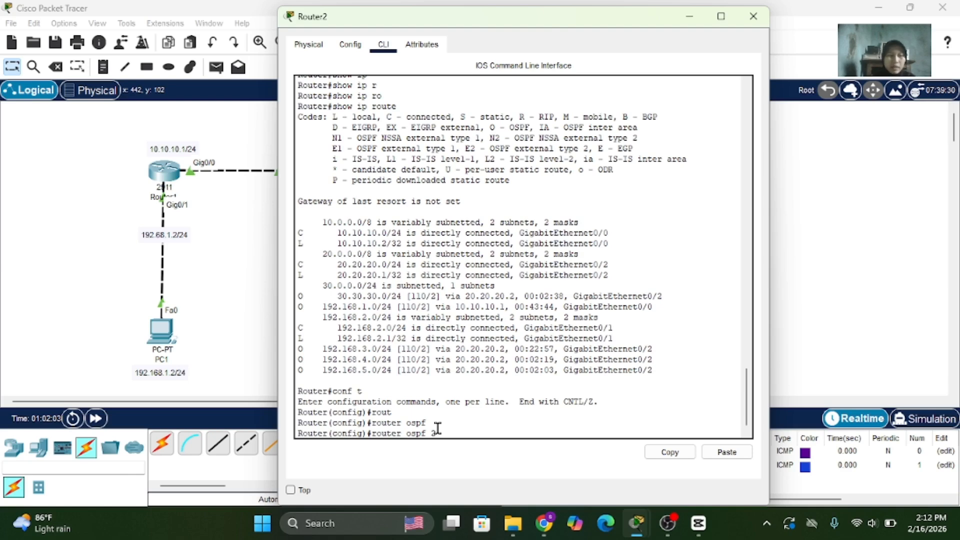
pyautogui.write('2')
pyautogui.press('Return')
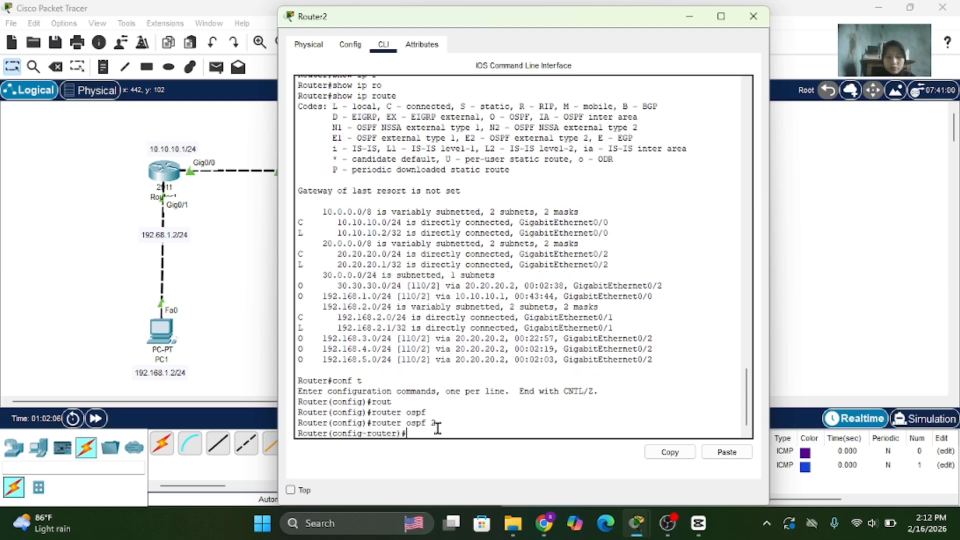
pyautogui.write('net')
pyautogui.press('Tab')
pyautogui.write('10')
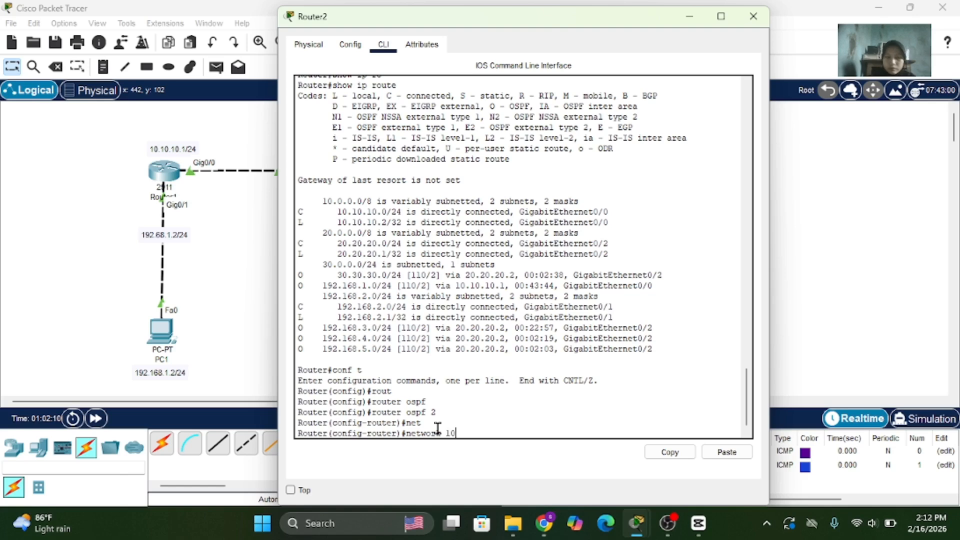
pyautogui.write('.100.10.10.0 0.0.0.255')
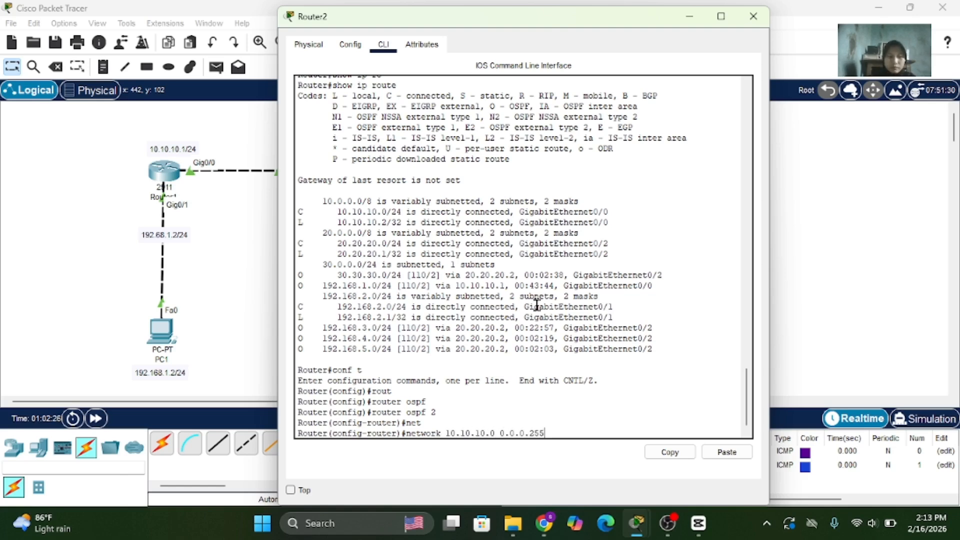
pyautogui.write(' area 0')
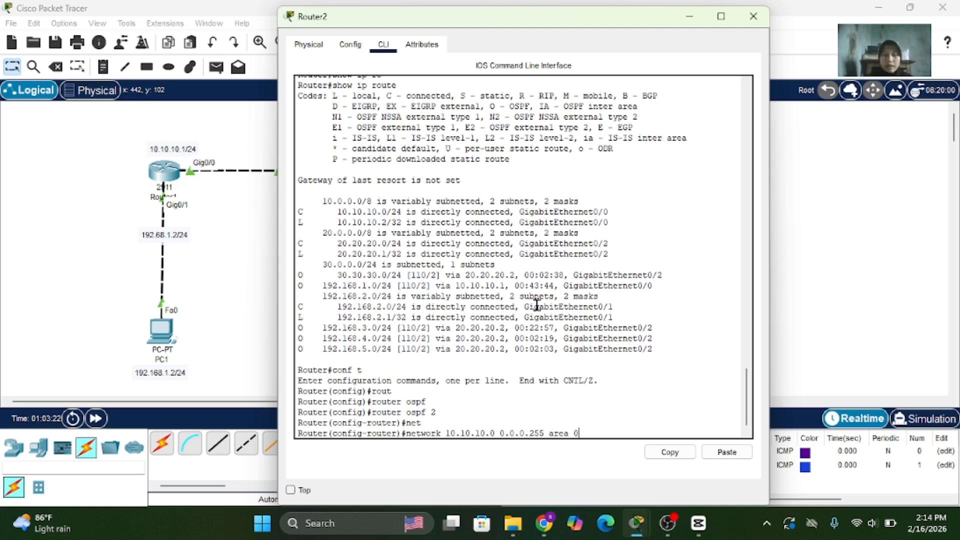
pyautogui.click(690, 17)
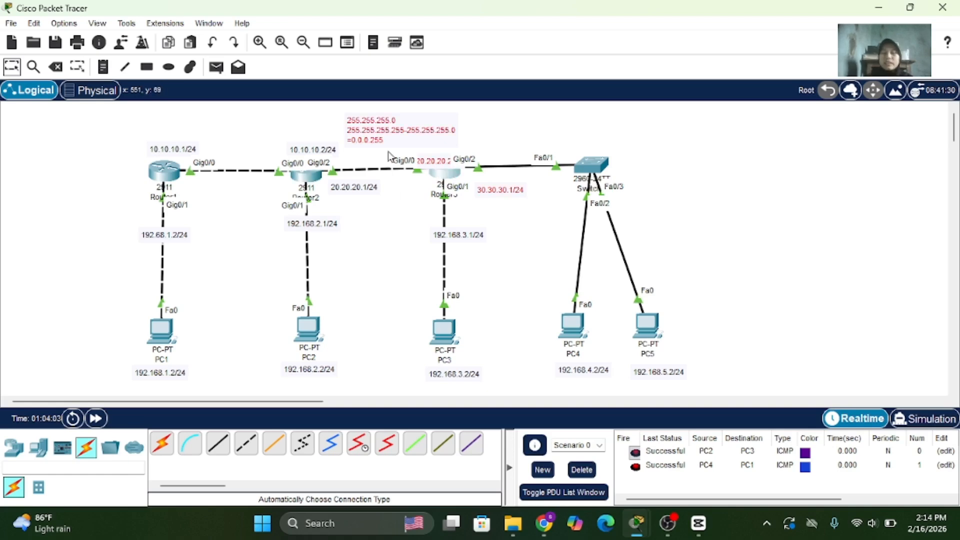
# - Draw a yellow-filled rectangle behind Router1 and PC1, extending across to Router2 and PC2
pyautogui.click(147, 68)
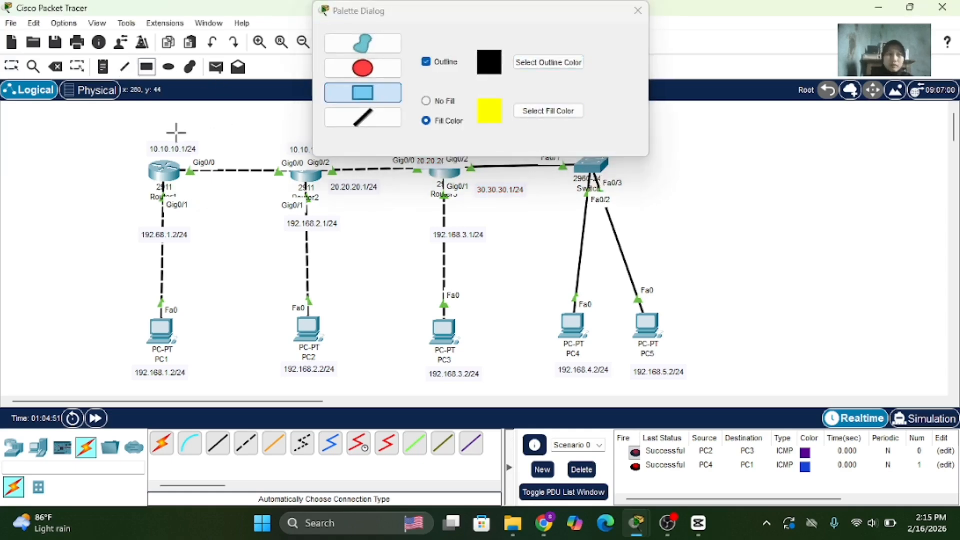
pyautogui.moveTo(90, 135)
pyautogui.mouseDown()
pyautogui.moveTo(254, 418)
pyautogui.moveTo(307, 389)
pyautogui.mouseUp()
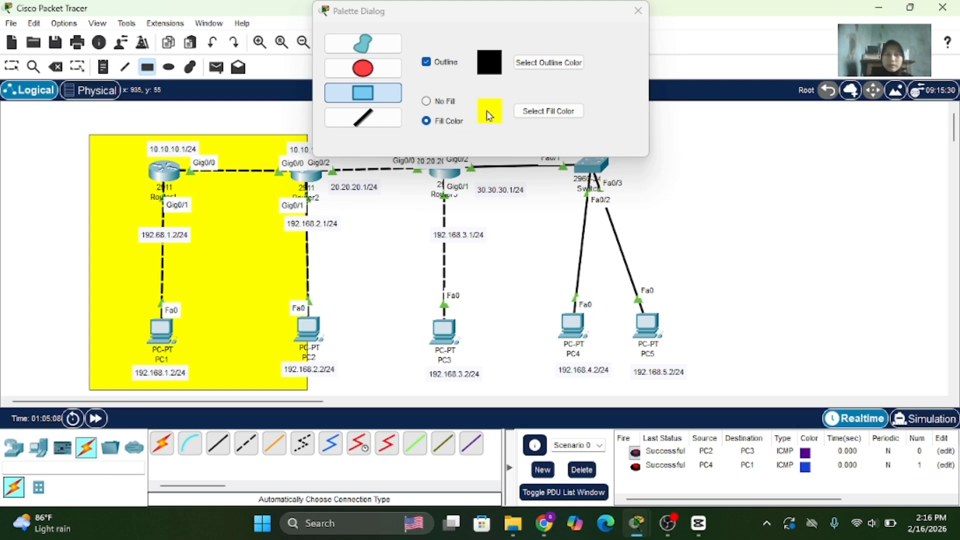
# - Draw a cyan-filled rectangle adjoining the yellow one, covering Router3, the switch, PC3, PC4 and PC5
pyautogui.click(526, 114)
pyautogui.click(431, 179)
pyautogui.click(553, 374)
pyautogui.moveTo(305, 136); pyautogui.dragTo(745, 390)
# - Nudge PC2 onto the border between the yellow and cyan areas and dismiss the drawing palette
pyautogui.click(12, 66)
pyautogui.moveTo(307, 325); pyautogui.dragTo(301, 327)
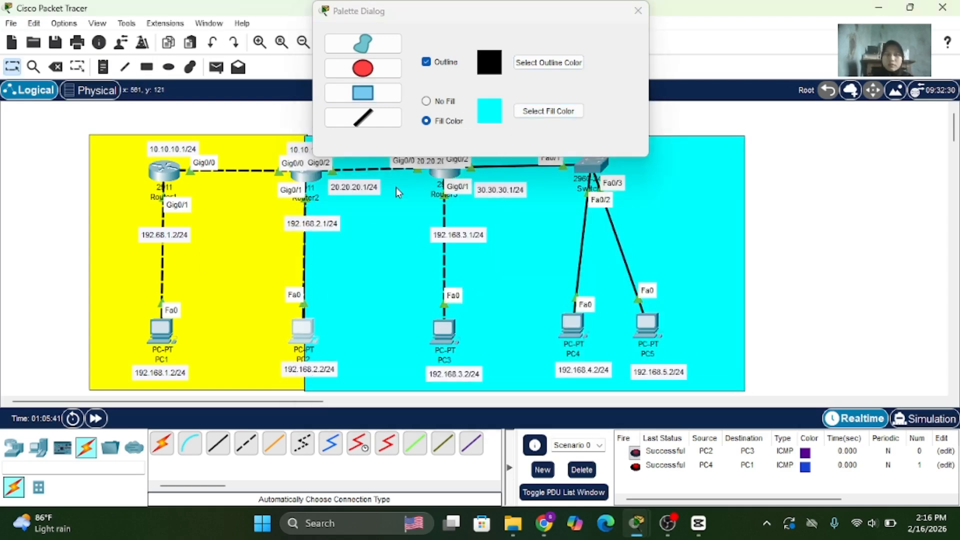
pyautogui.click(638, 11)
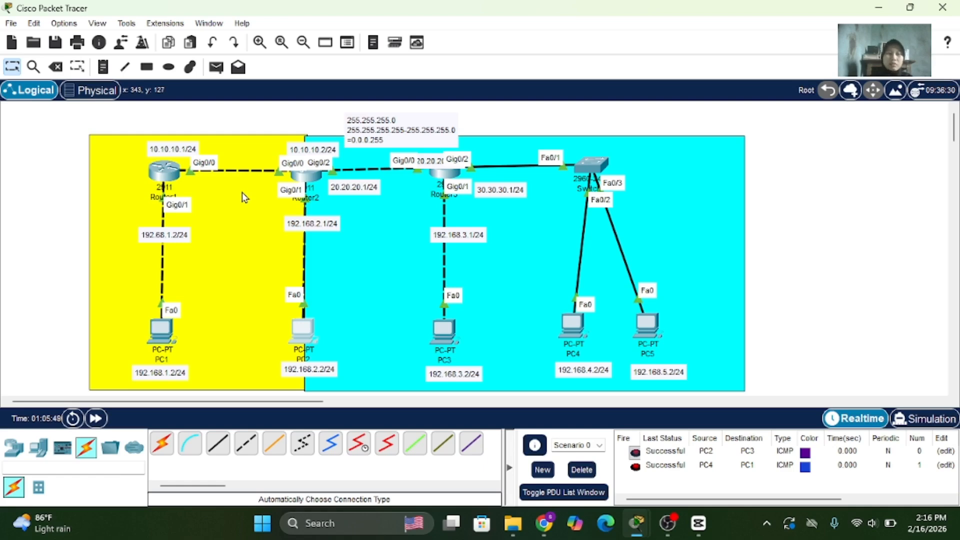
# - Open Router1's command line and enter global configuration mode
pyautogui.click(165, 176)
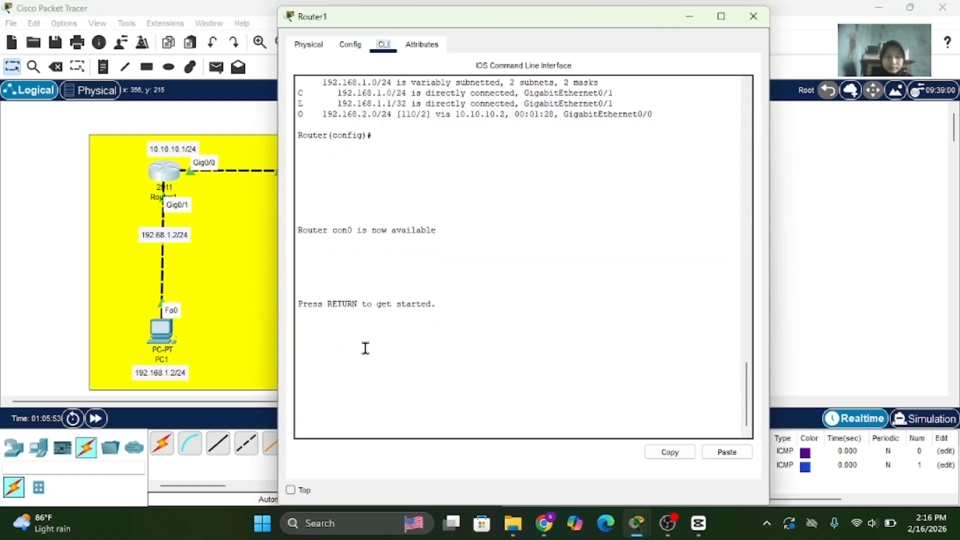
pyautogui.press('Return')
pyautogui.write('en')
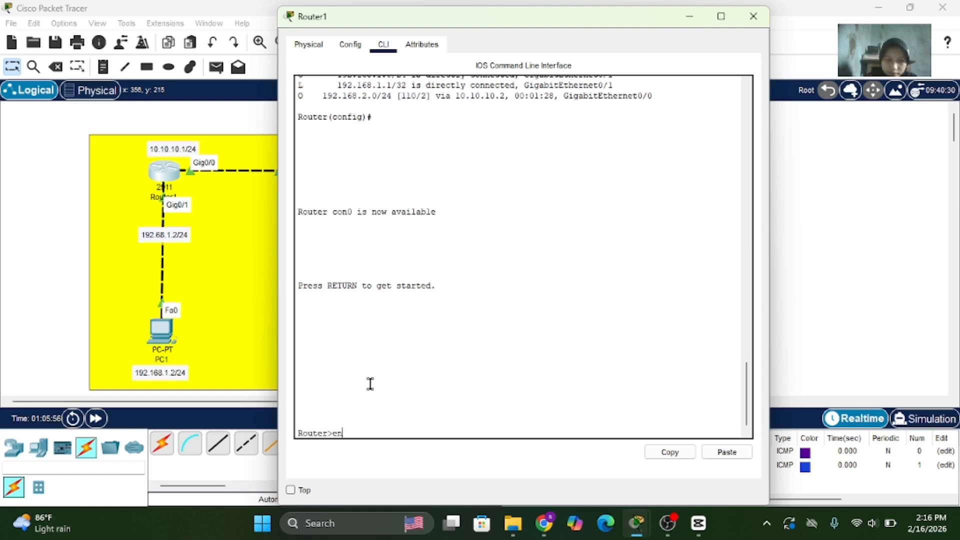
pyautogui.press('Return')
pyautogui.write('conf t')
pyautogui.press('Return')
# - Display Router1's complete running configuration from configuration mode
pyautogui.write('d')
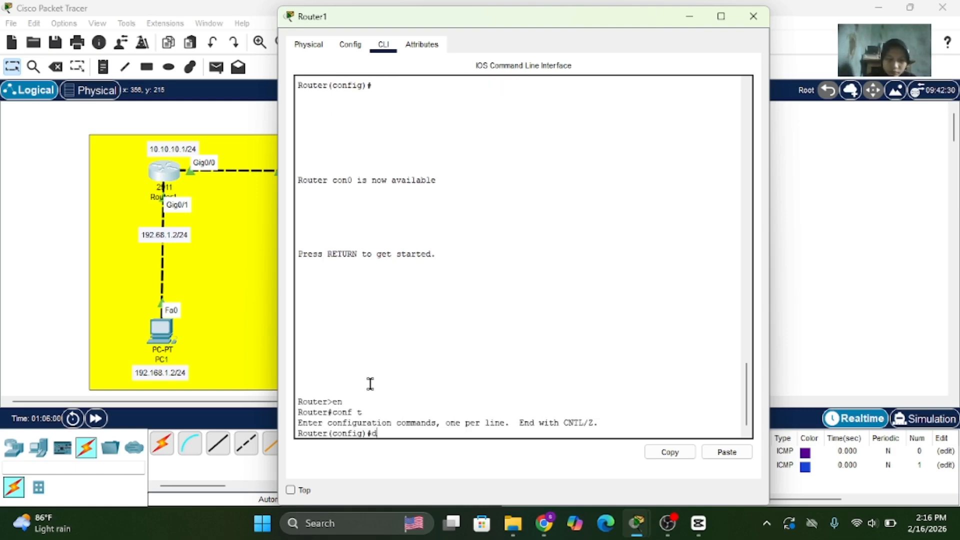
pyautogui.write('o show')
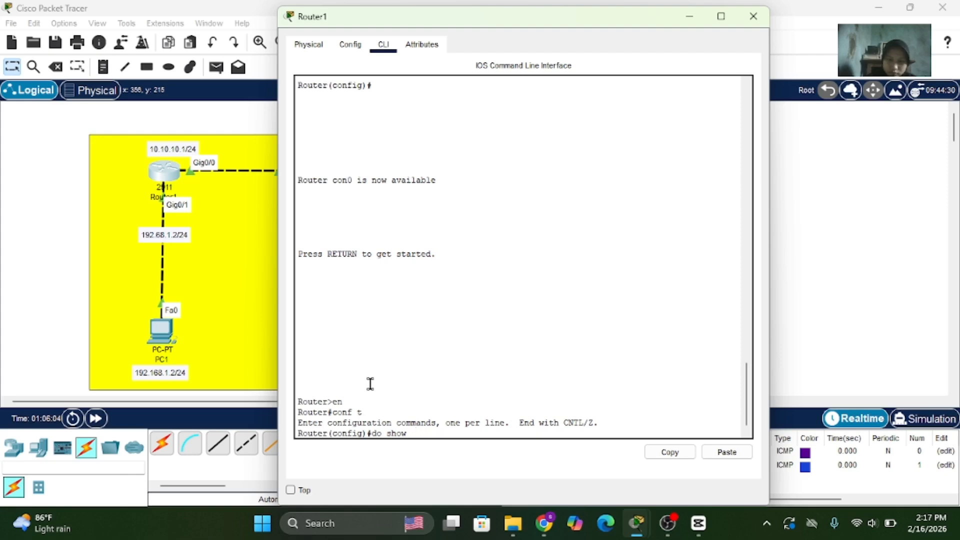
pyautogui.write(' run')
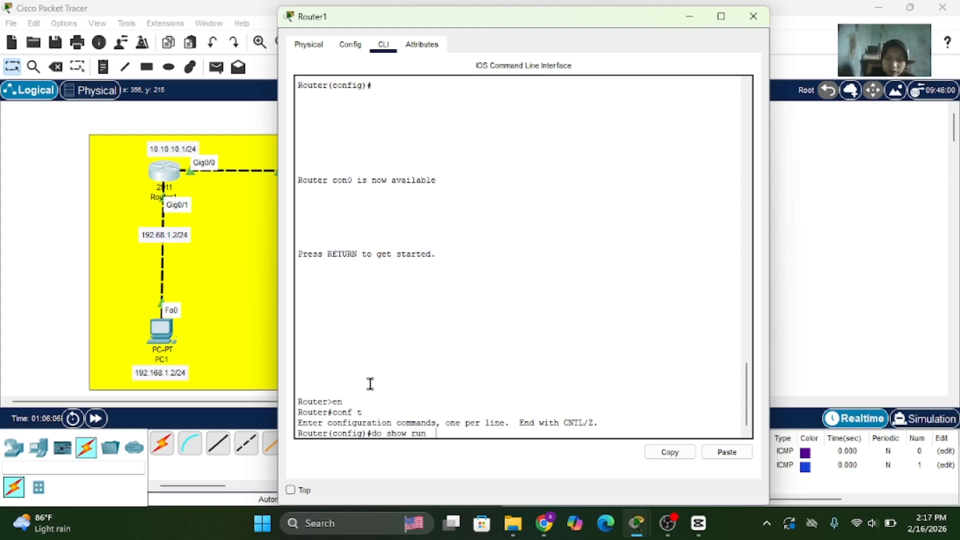
pyautogui.press('Return')
pyautogui.press('space')
pyautogui.press('space')
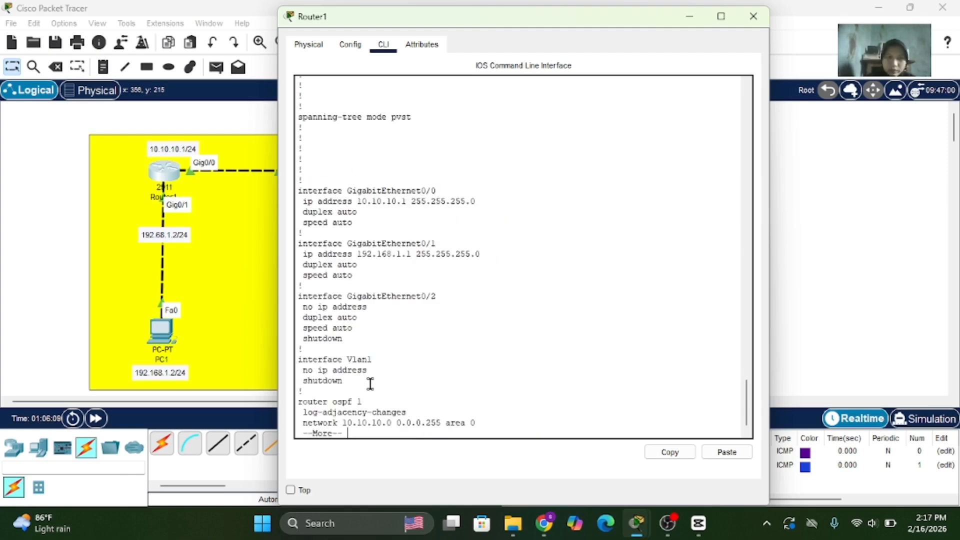
pyautogui.press('space')
pyautogui.press('space')
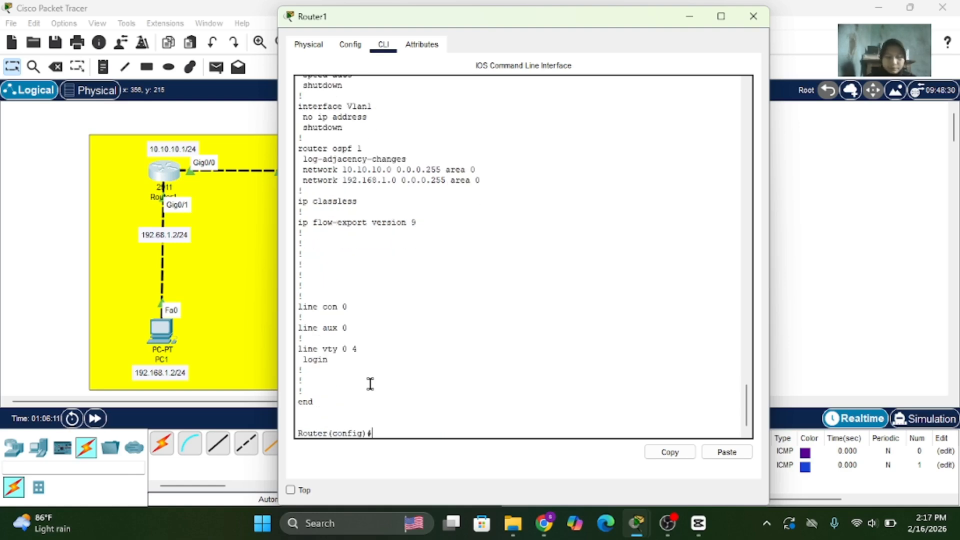
# - Examine and highlight the OSPF process 1 section with its network statements in Router1's configuration, and close the Router1 window
pyautogui.scroll(4, 405, 200)
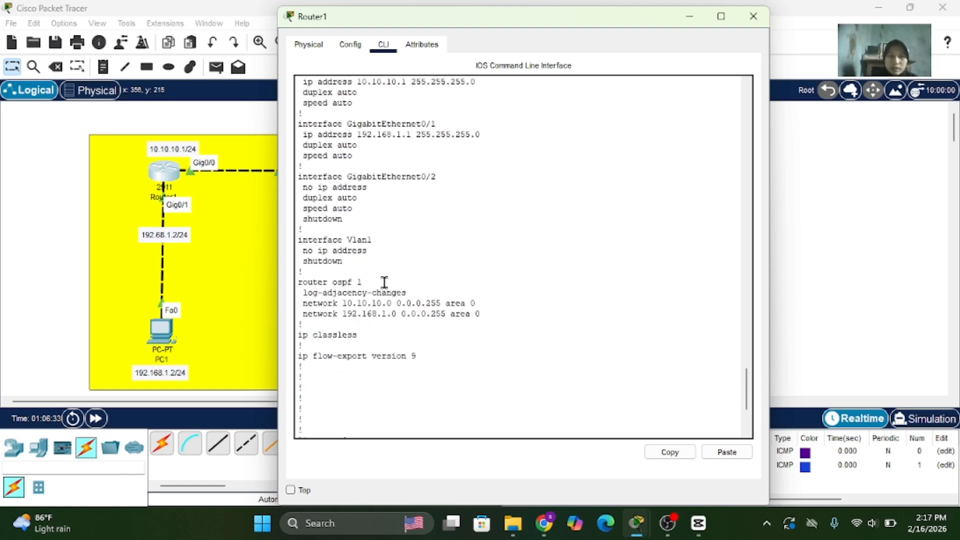
pyautogui.moveTo(376, 282); pyautogui.dragTo(295, 281)
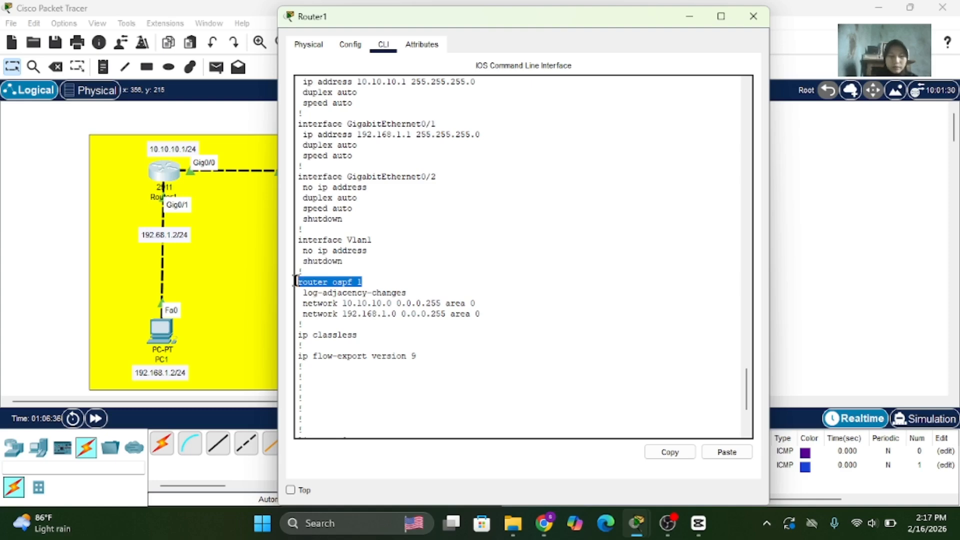
pyautogui.click(369, 299)
pyautogui.moveTo(303, 282); pyautogui.dragTo(492, 316)
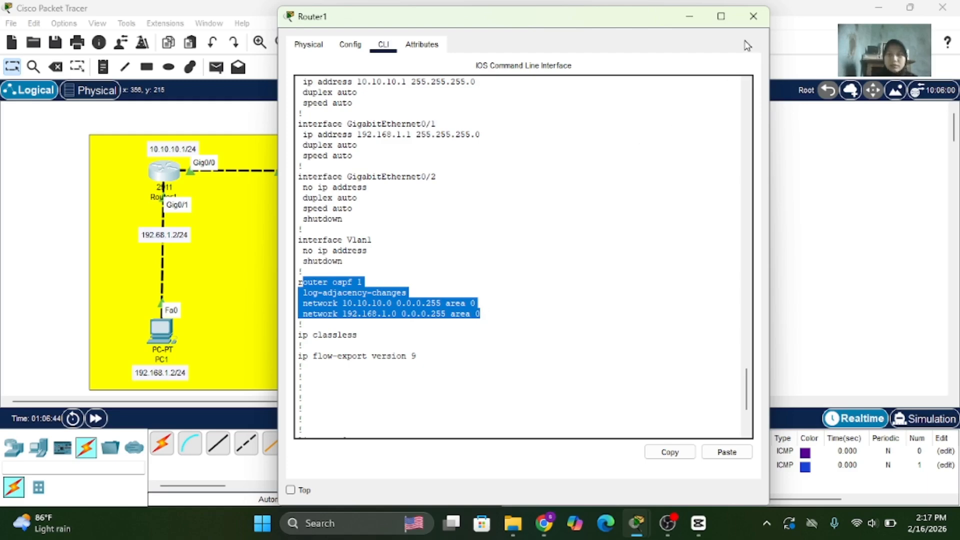
pyautogui.click(754, 16)
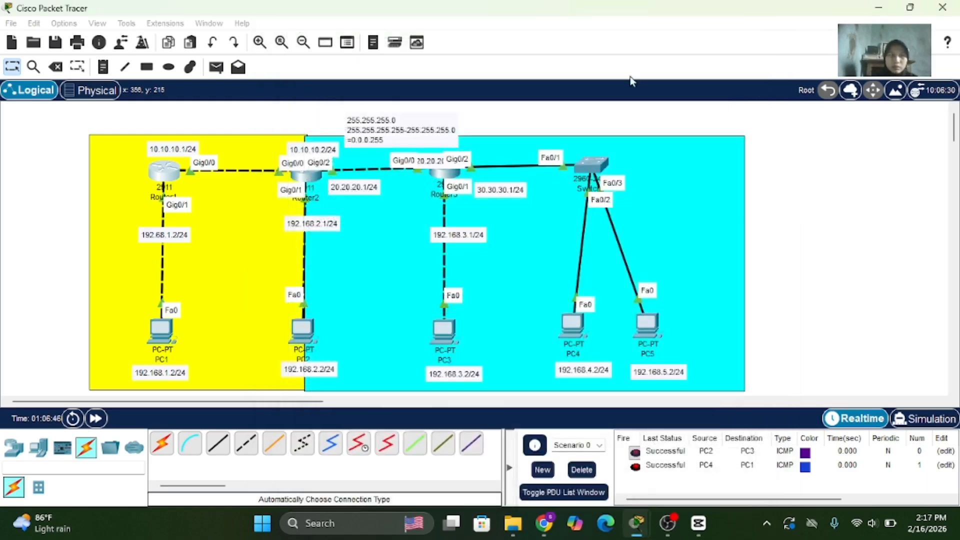
# - Reopen Router2's command line and exit the OSPF process 2 configuration
pyautogui.click(311, 178)
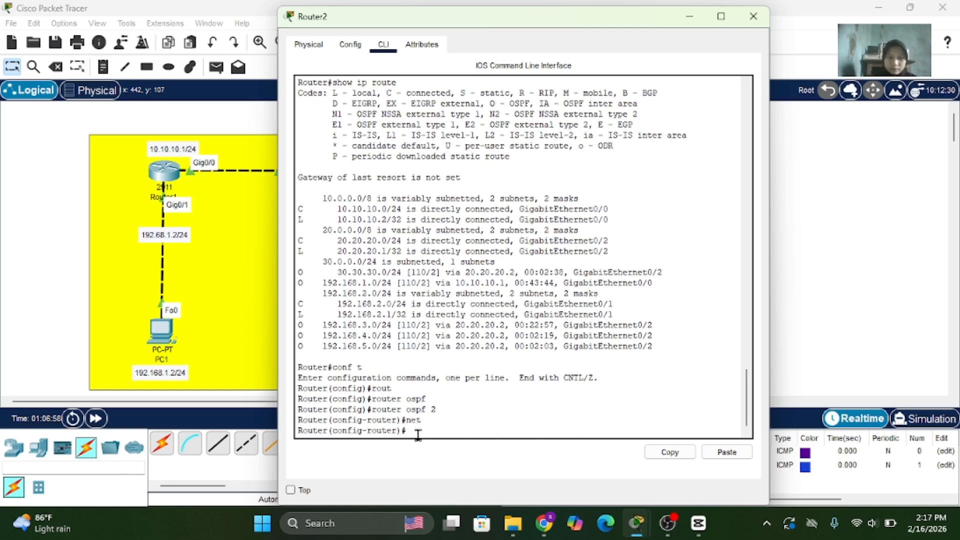
pyautogui.write('ex')
pyautogui.press('Return')
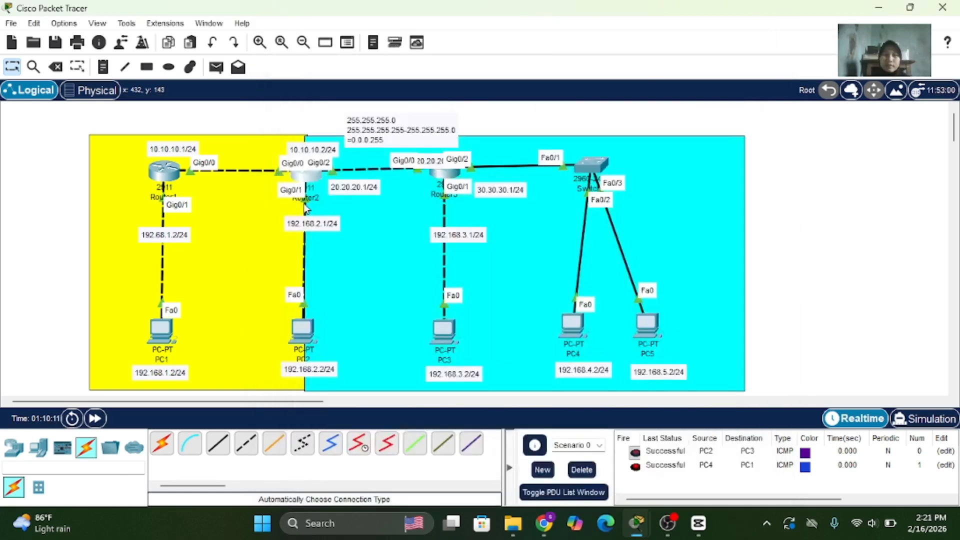
# - Reopen Router2's command line, enter global configuration mode and display the complete running configuration
pyautogui.click(304, 178)
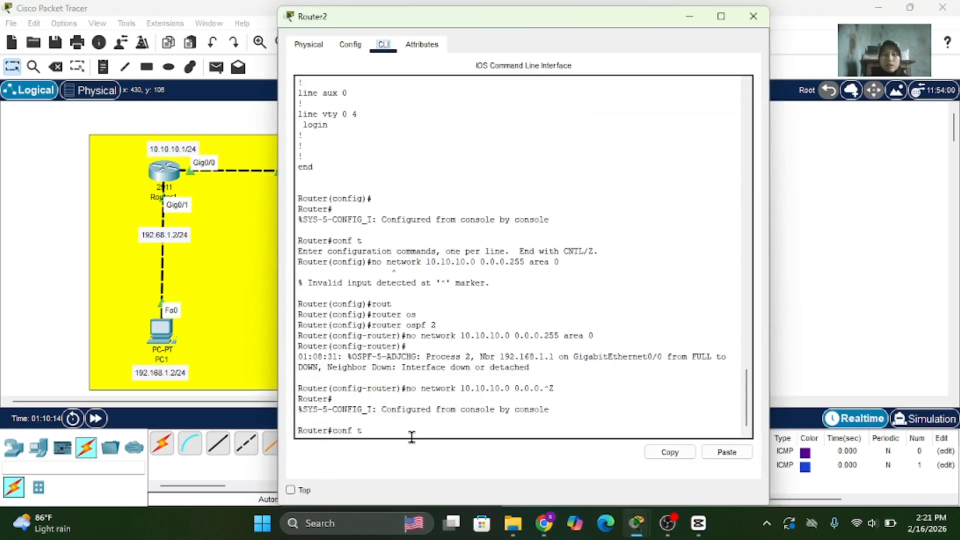
pyautogui.press('Return')
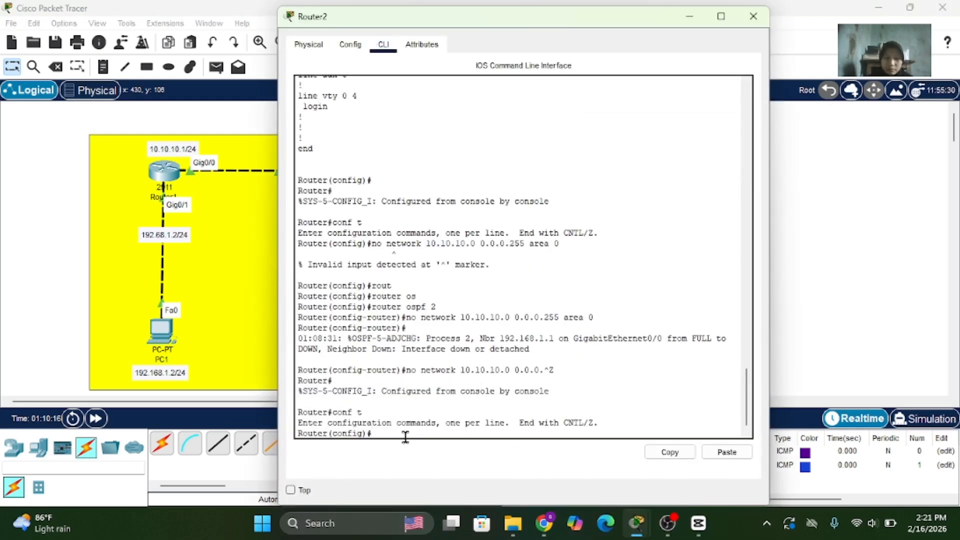
pyautogui.write('do show run')
pyautogui.press('Return')
pyautogui.press('space')
pyautogui.press('space')
pyautogui.press('space')
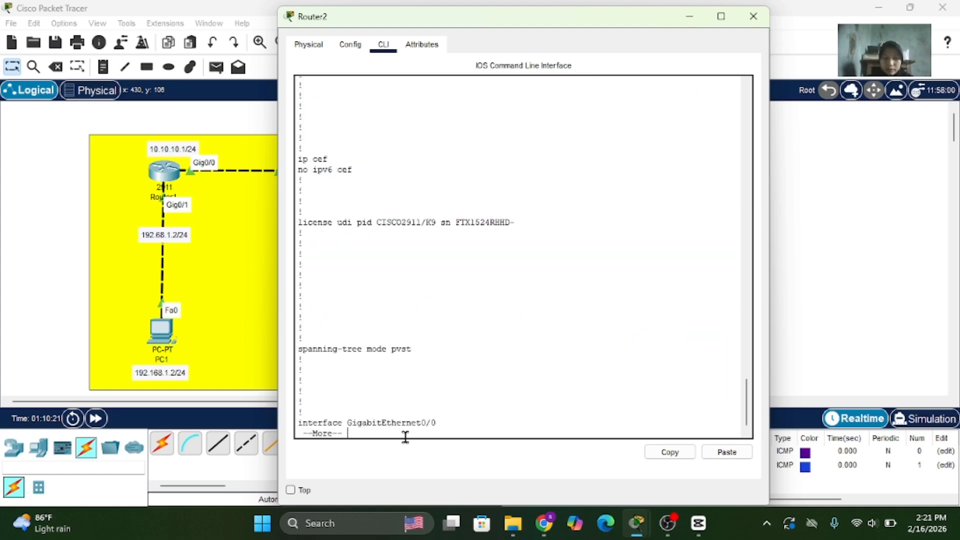
# - Copy the network 192.168.2.0 0.0.0.255 area 0 statement and try to remove it from Router2's global configuration mode
pyautogui.scroll(2, 461, 278)
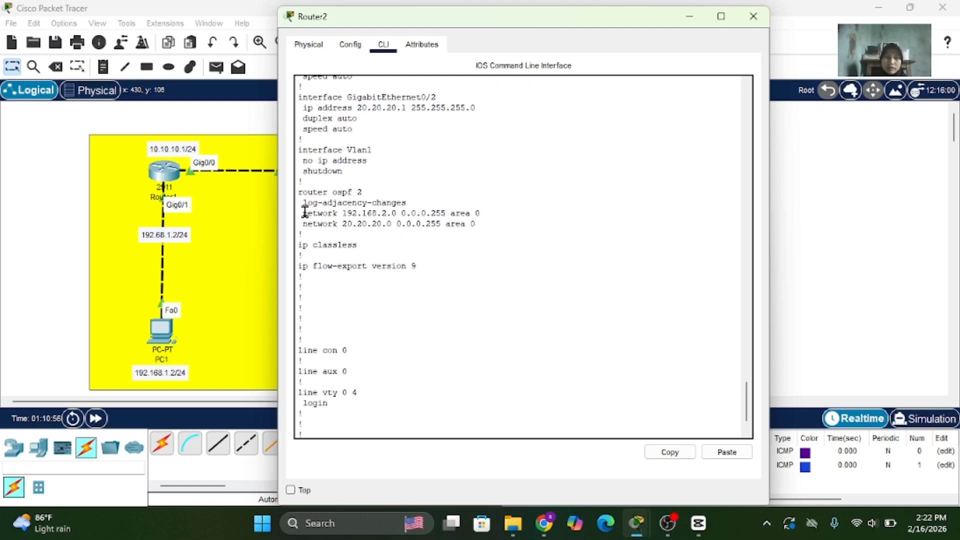
pyautogui.moveTo(302, 213); pyautogui.dragTo(483, 213)
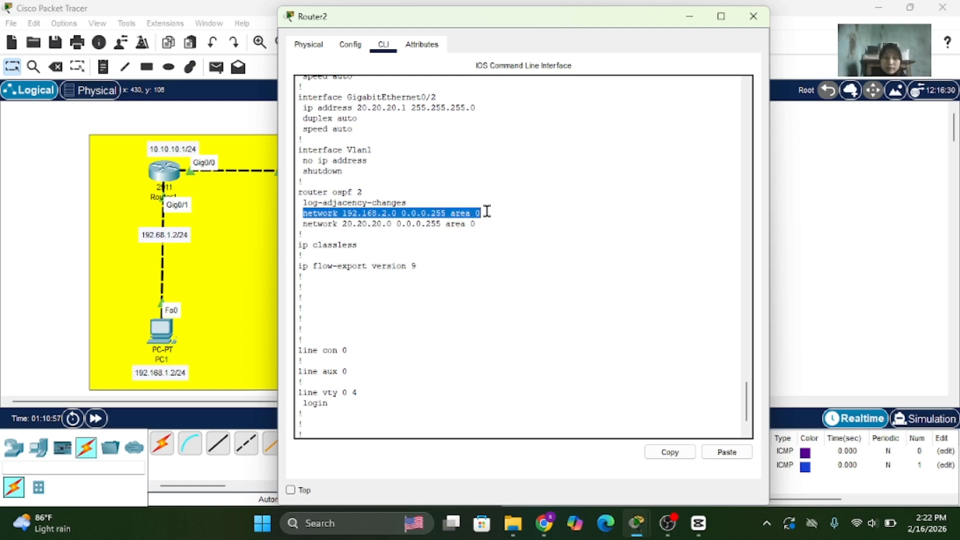
pyautogui.click(670, 452)
pyautogui.scroll(-2, 586, 343)
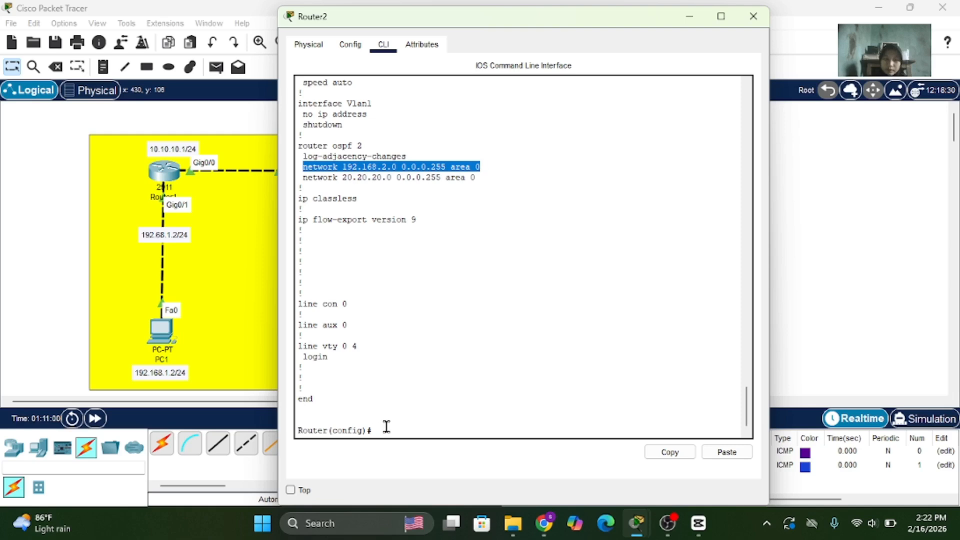
pyautogui.click(386, 429)
pyautogui.write('no')
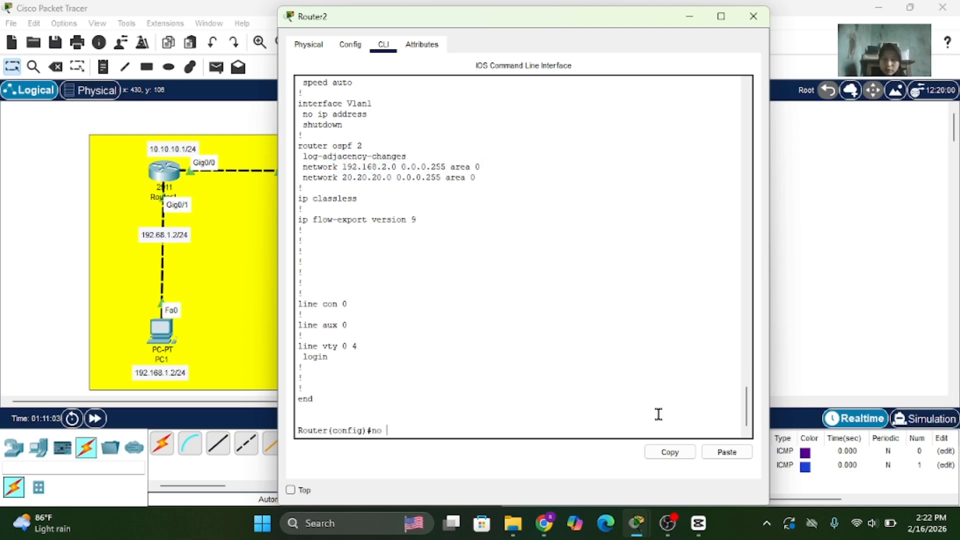
pyautogui.click(726, 452)
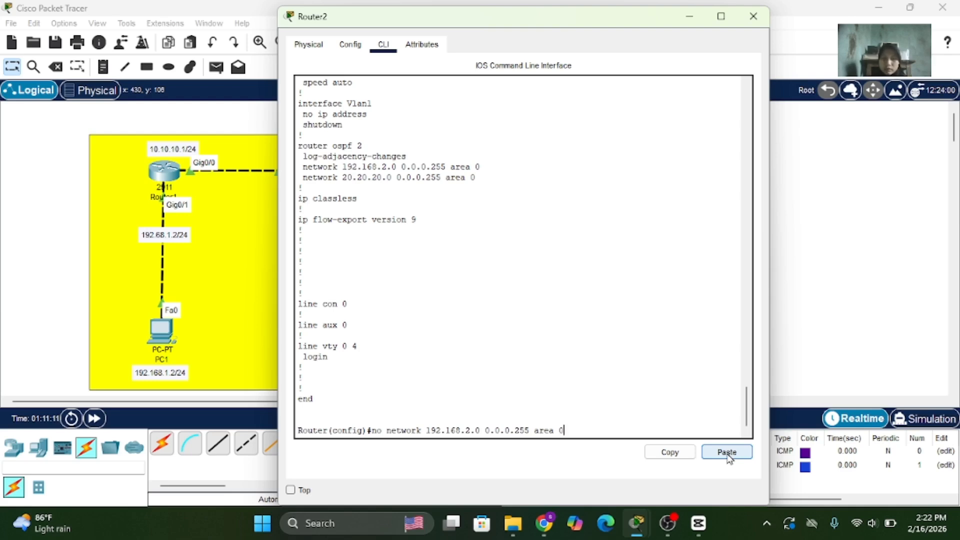
pyautogui.press('Return')
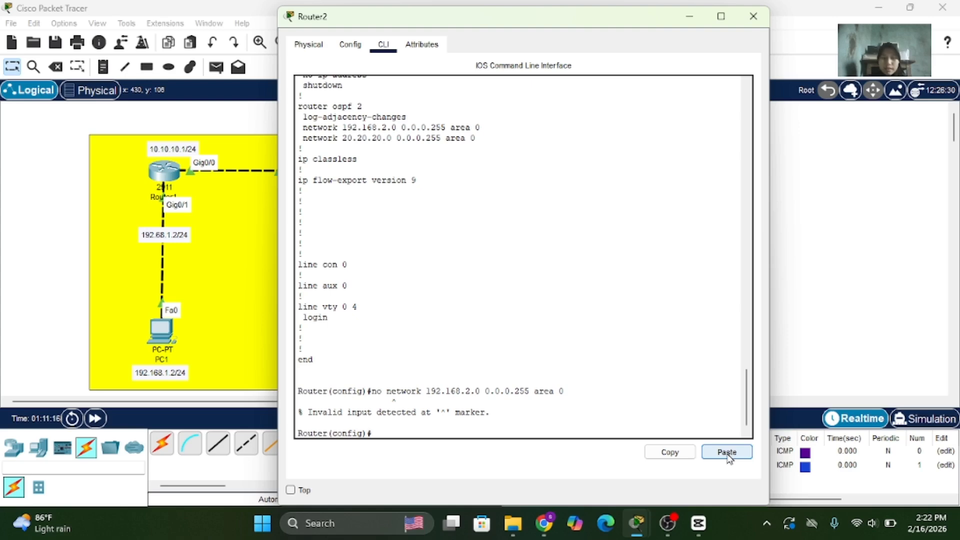
# - Enter OSPF process 2 on Router2 and remove network 192.168.2.0 0.0.0.255 from area 0
pyautogui.write('route')
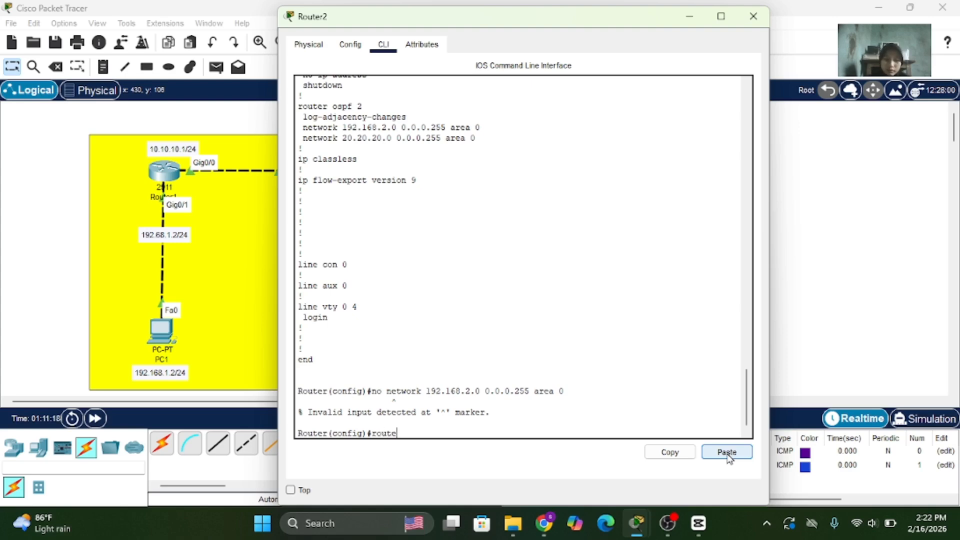
pyautogui.write('r o')
pyautogui.press('Tab')
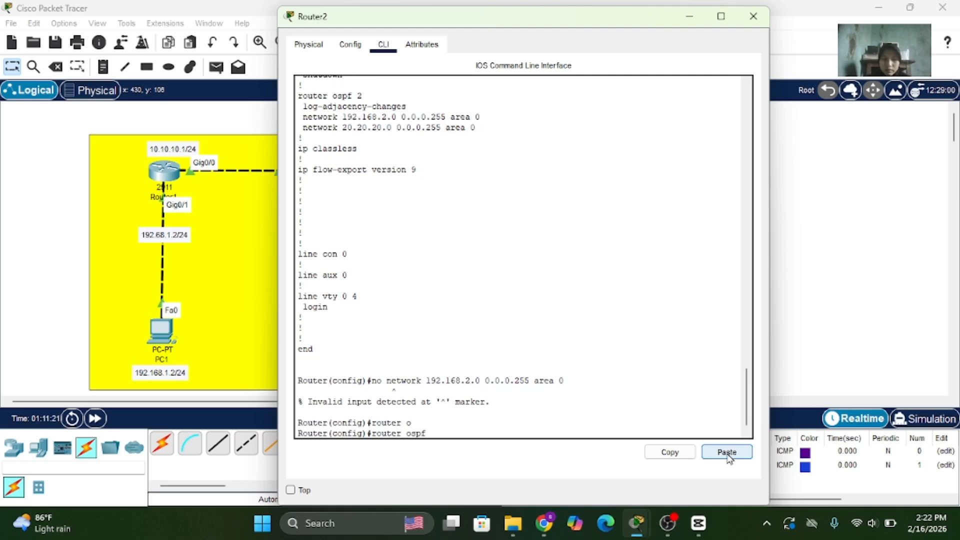
pyautogui.write('2')
pyautogui.press('Return')
pyautogui.press('Up')
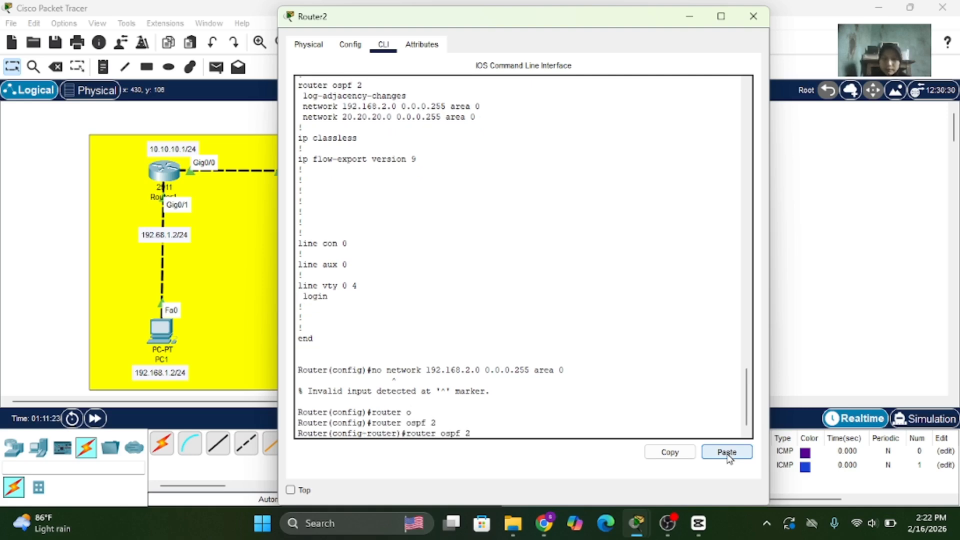
pyautogui.press('Up')
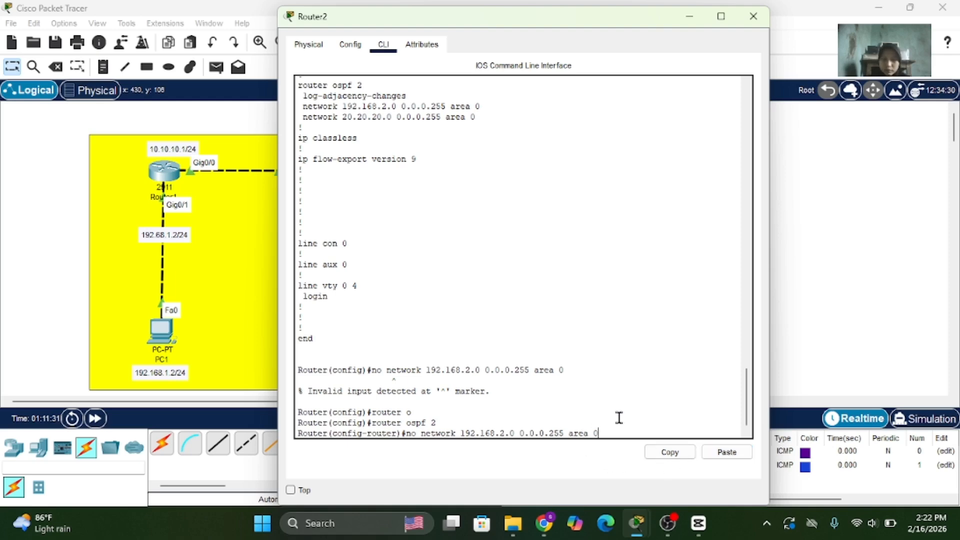
pyautogui.press('Return')
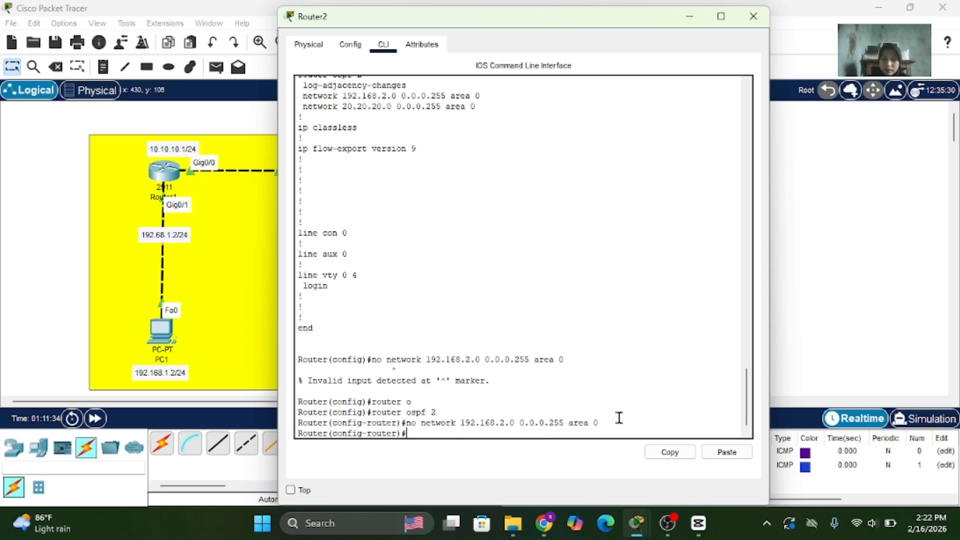
# - Add network 192.168.2.0 0.0.0.255 to area 1 in Router2's OSPF process 2
pyautogui.press('Up')
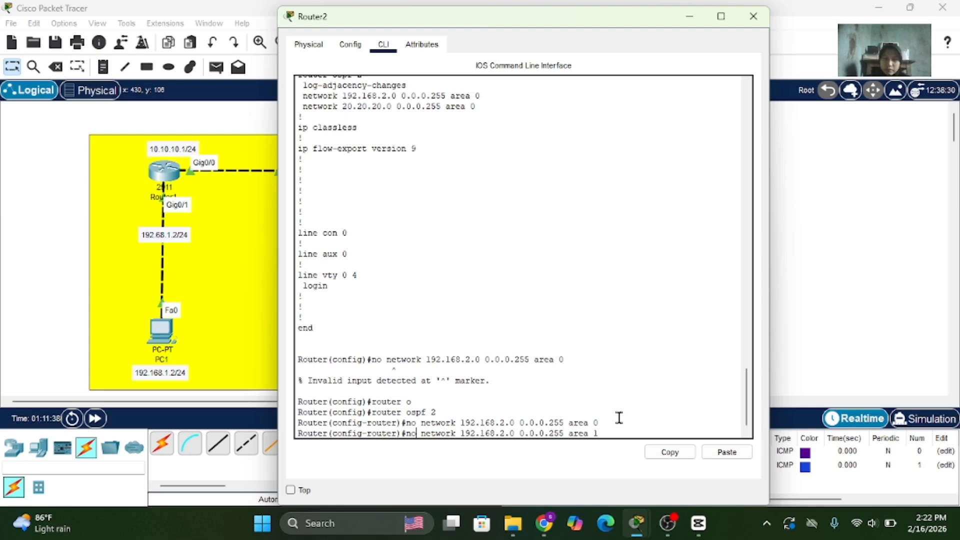
pyautogui.press('BackSpace')
pyautogui.press('BackSpace')
pyautogui.press('BackSpace')
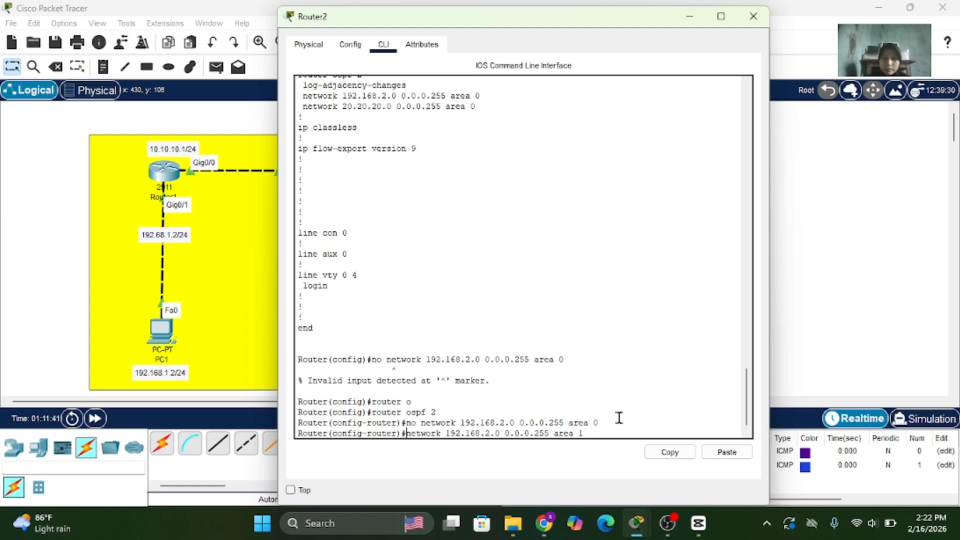
pyautogui.press('Return')
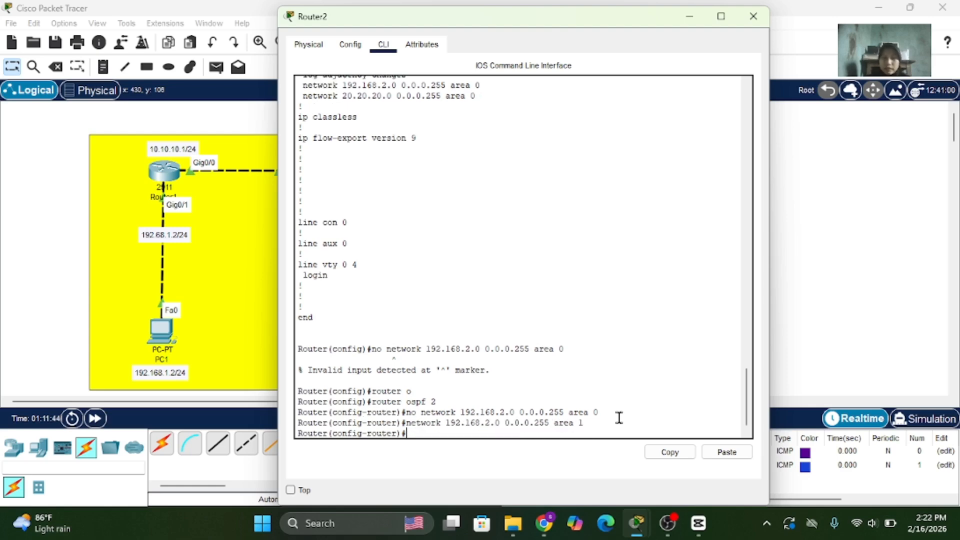
# - Copy the 20.20.20.0 network statement from the displayed configuration and remove network 20.20.20.0 0.0.0.255 area 0 from Router2's OSPF process
pyautogui.scroll(6, 464, 309)
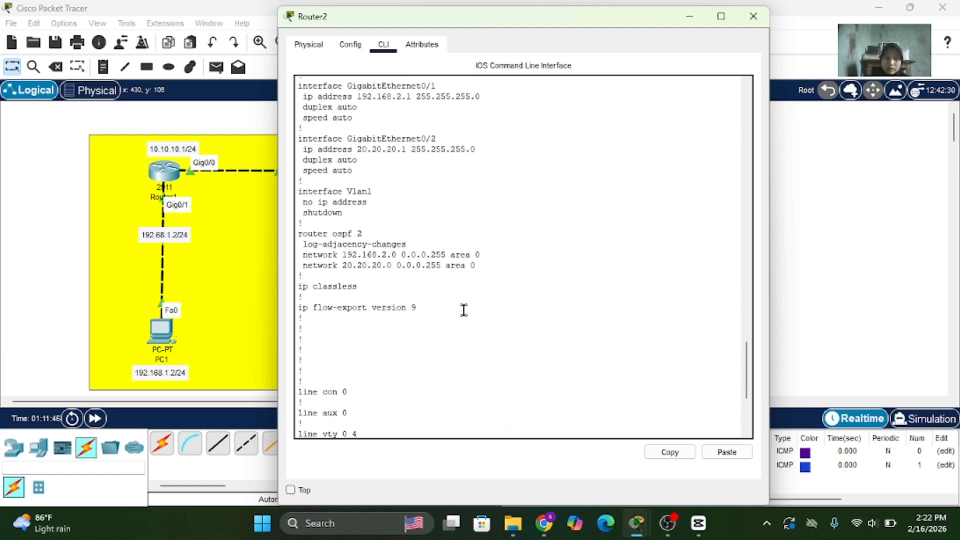
pyautogui.moveTo(482, 290); pyautogui.dragTo(300, 285)
pyautogui.click(670, 456)
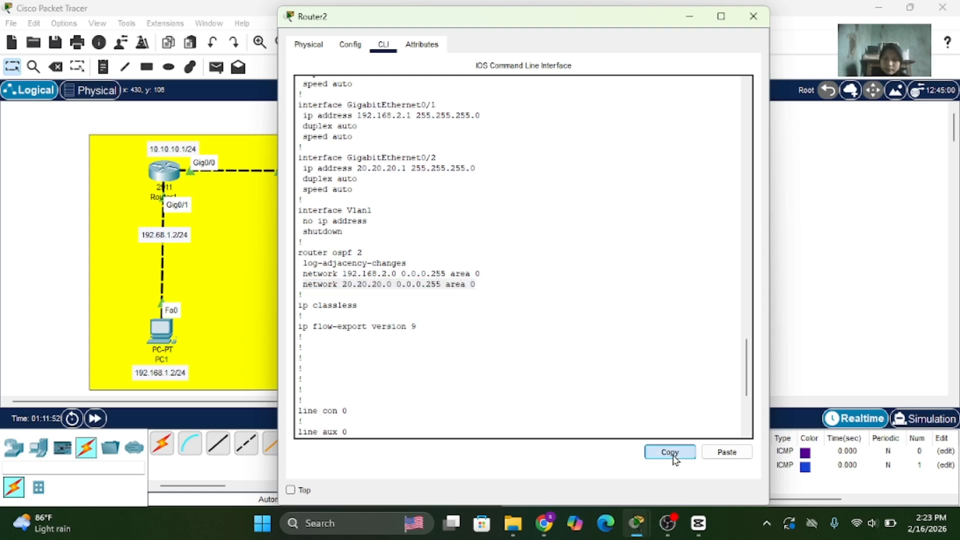
pyautogui.click(416, 433)
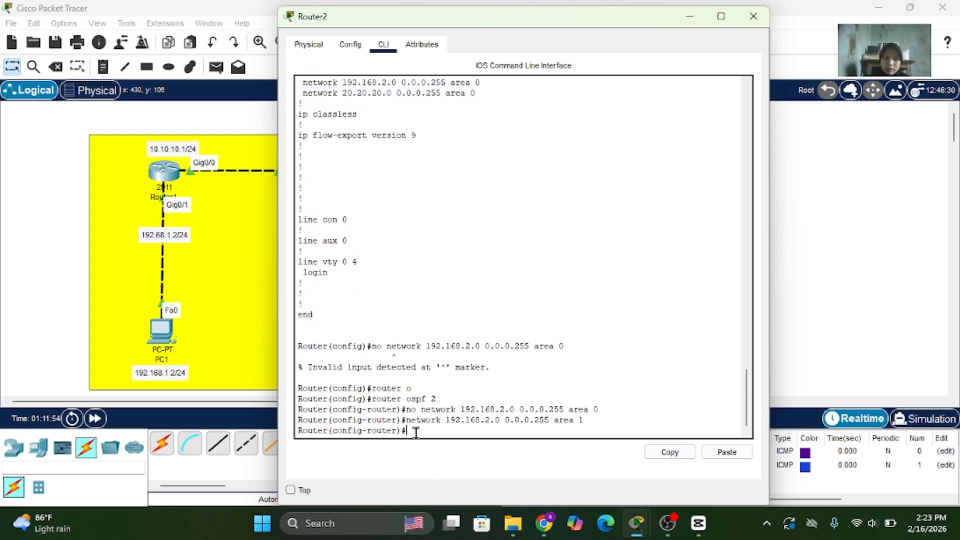
pyautogui.write('no')
pyautogui.click(727, 452)
pyautogui.press('Return')
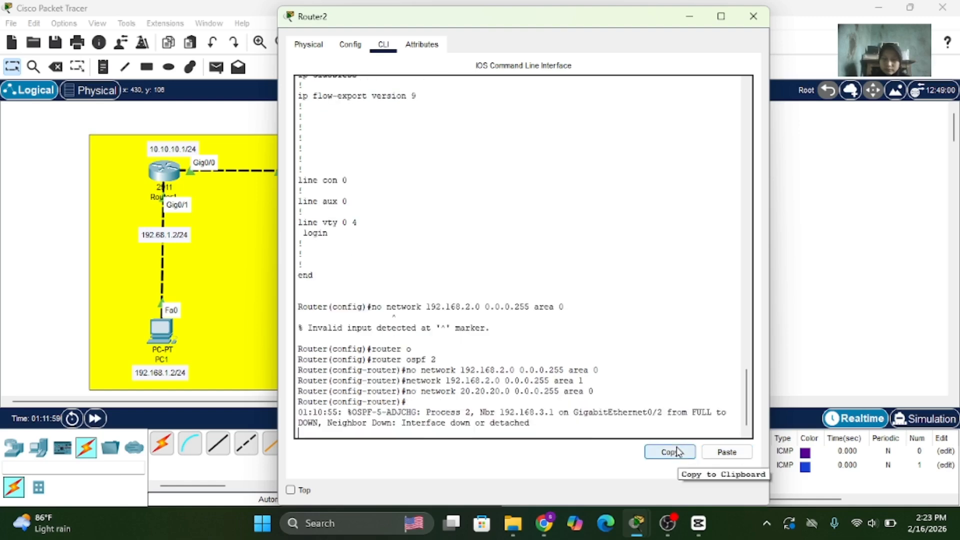
# - Add network 20.20.20.0 0.0.0.255 to area 1 in Router2's OSPF process 2
pyautogui.press('Up')
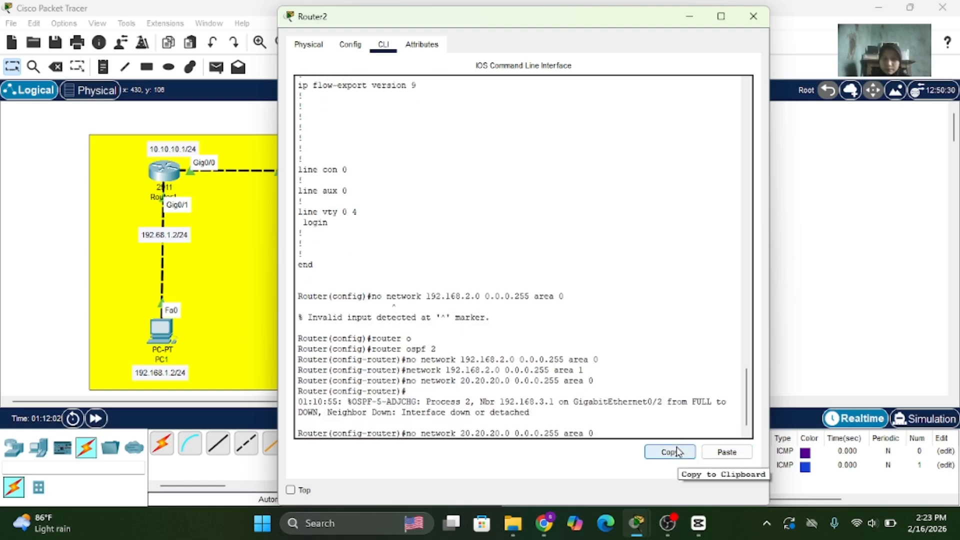
pyautogui.press('BackSpace')
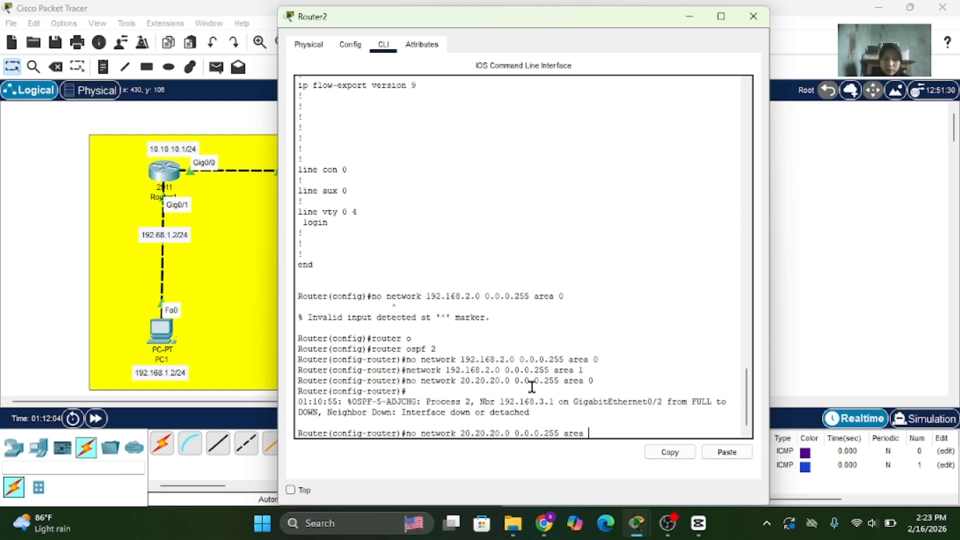
pyautogui.write('1')
pyautogui.press('BackSpace')
pyautogui.press('BackSpace')
pyautogui.press('BackSpace')
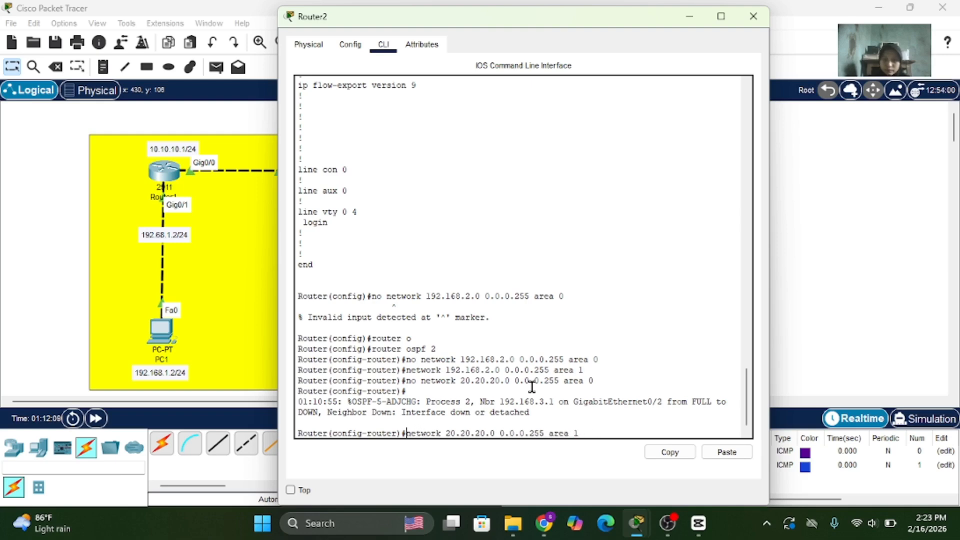
pyautogui.press('Return')
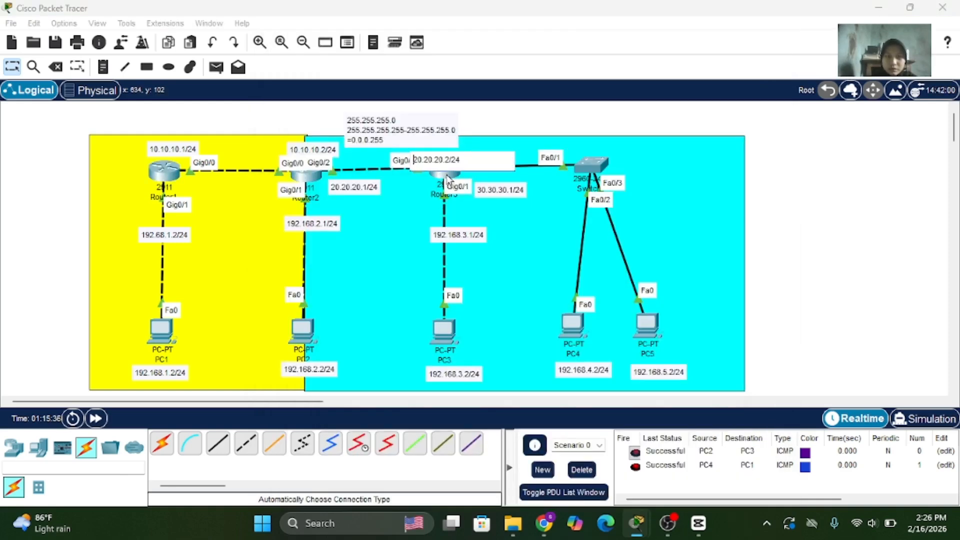
# - Open Router3's command line and enter privileged mode followed by global configuration mode
pyautogui.click(445, 172)
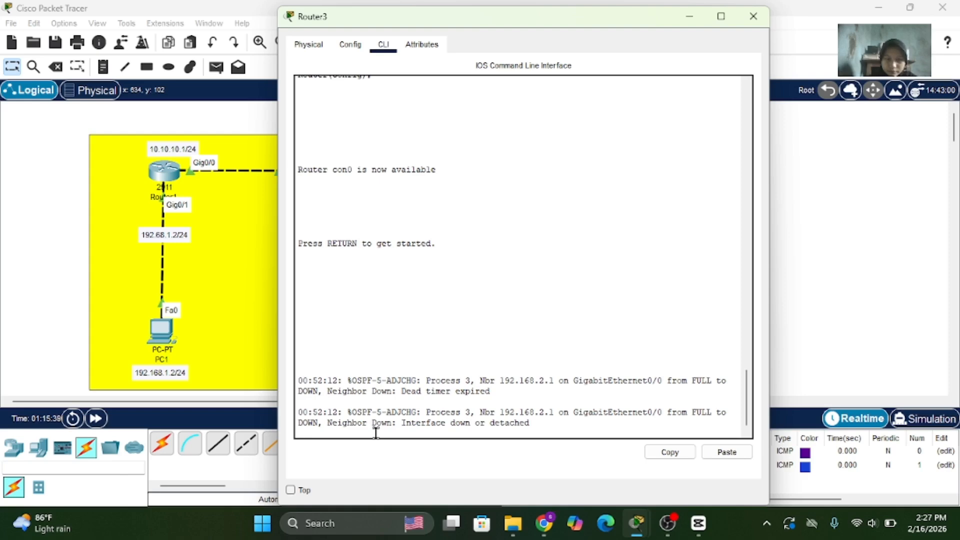
pyautogui.press('Return')
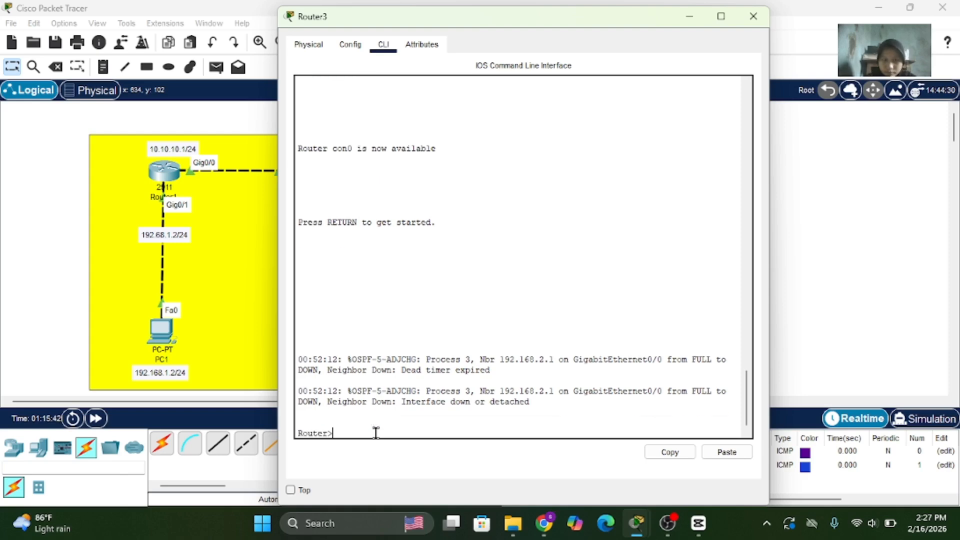
pyautogui.press('Return')
pyautogui.write('en')
pyautogui.press('Return')
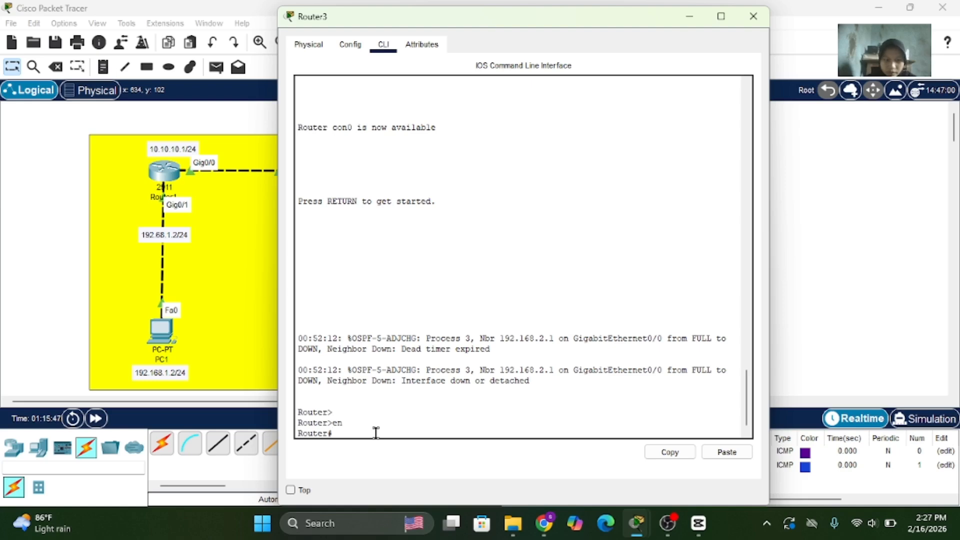
pyautogui.write('conf t')
pyautogui.press('Return')
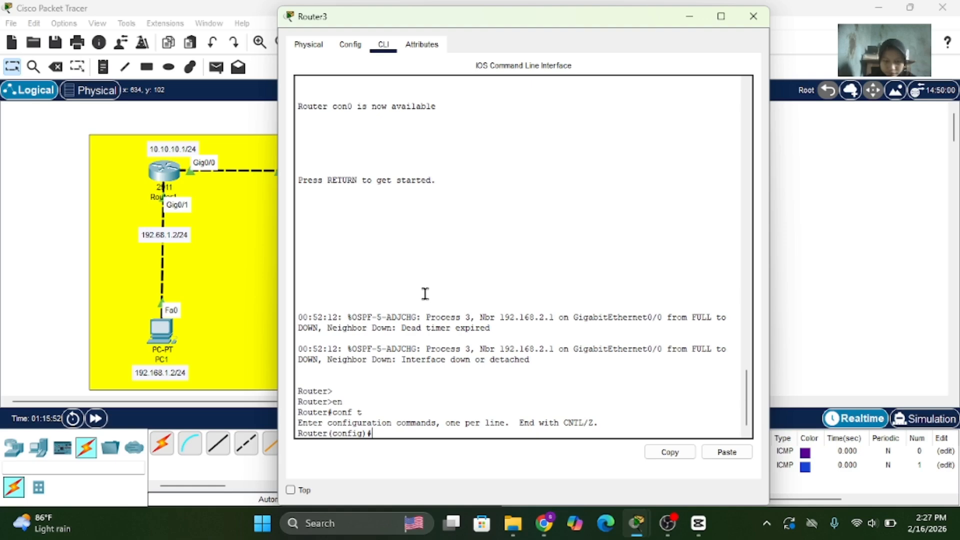
# - Display Router3's complete running configuration from configuration mode
pyautogui.write('do show r')
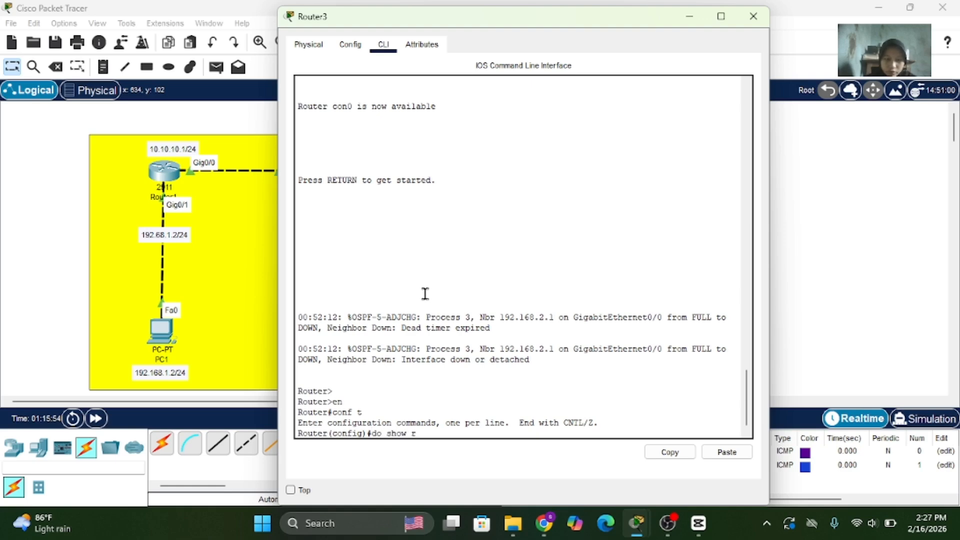
pyautogui.write('un')
pyautogui.press('Return')
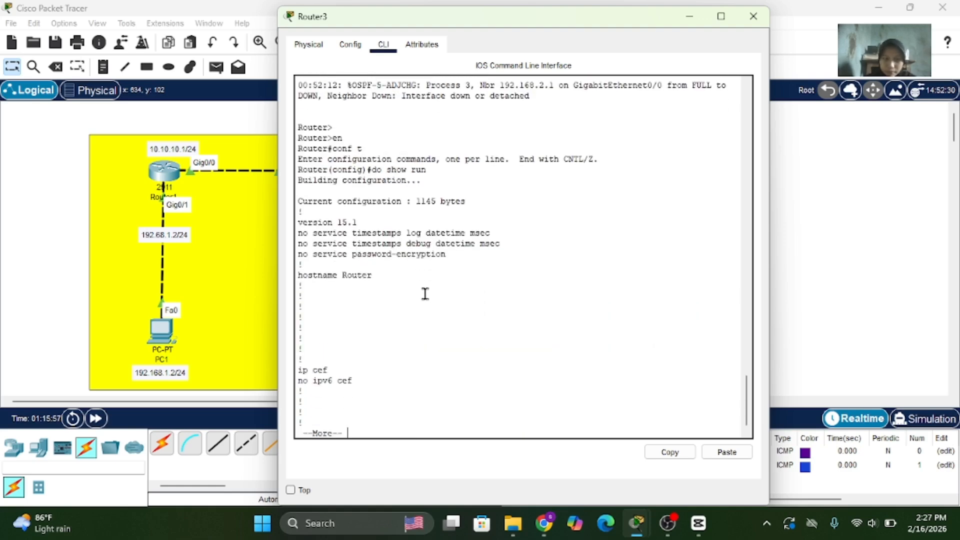
pyautogui.press('space')
pyautogui.press('space')
pyautogui.press('space')
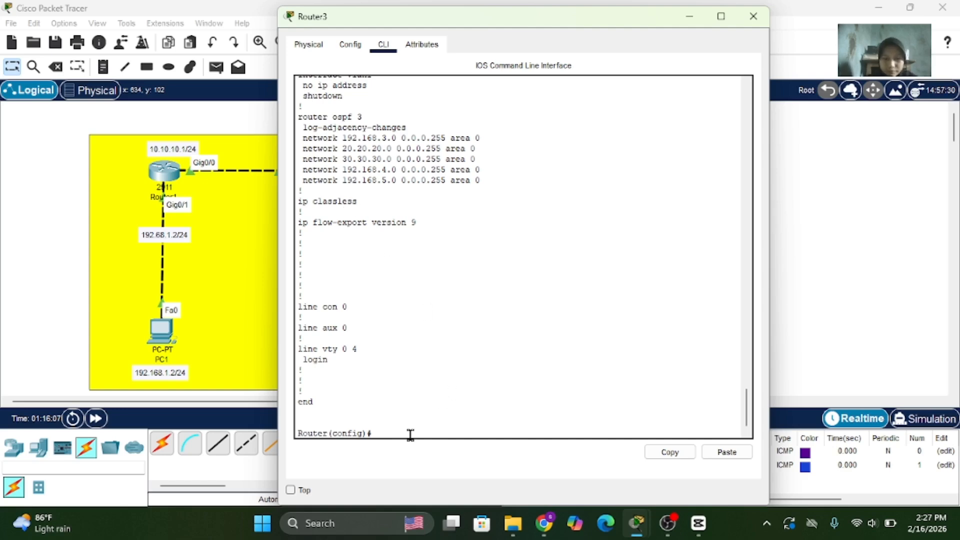
# - Try to remove network 192.168.3.0 0.0.0.255 area 0 from global configuration mode, and enter Router3's OSPF process 3
pyautogui.click(734, 454)
pyautogui.write('router o')
pyautogui.press('Tab')
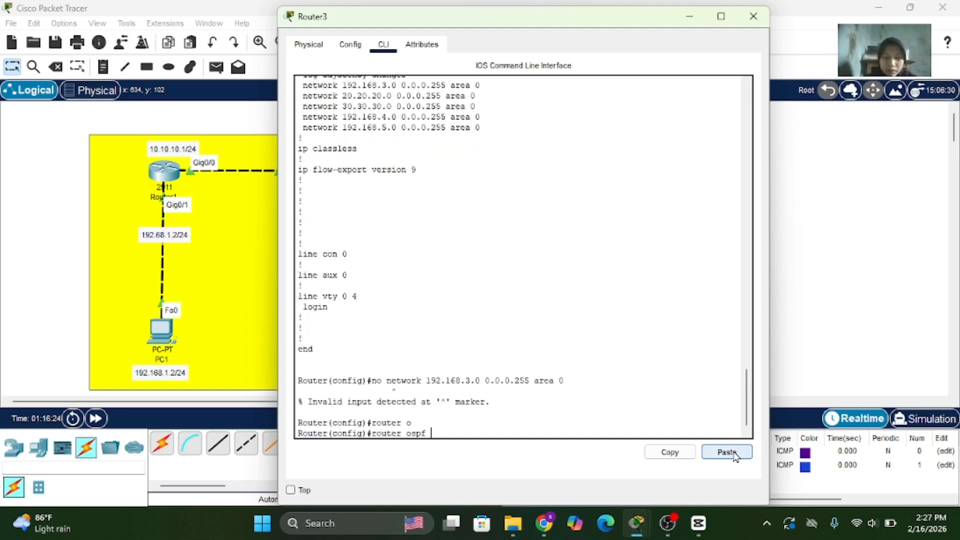
pyautogui.write('3')
pyautogui.press('Return')
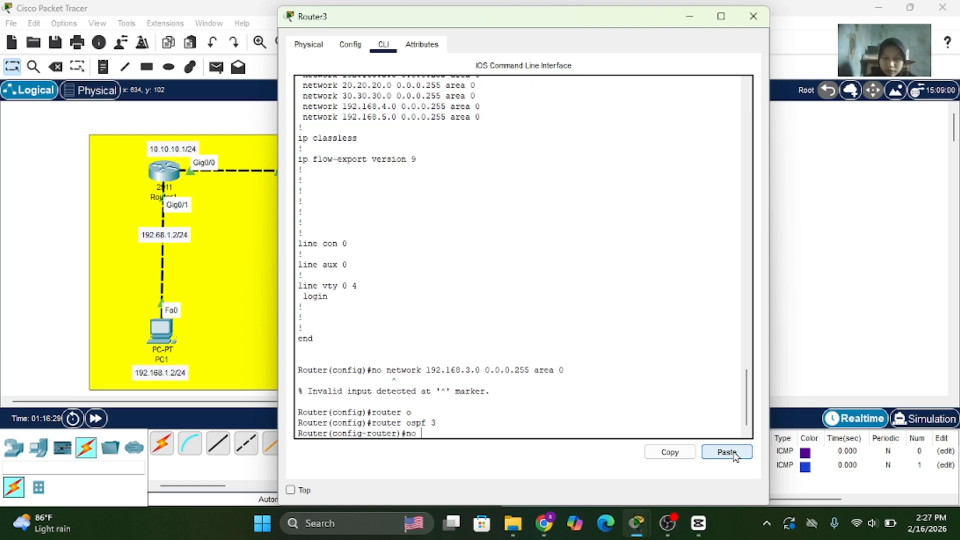
# - Copy the 192.168.3.0 network statement from the displayed configuration and remove network 192.168.3.0 0.0.0.255 area 0 from OSPF process 3
pyautogui.write('no')
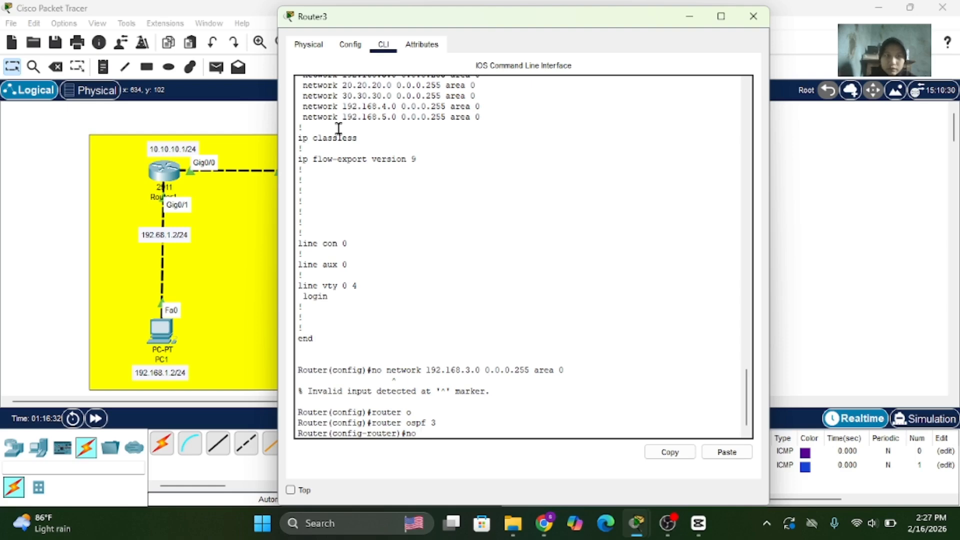
pyautogui.scroll(2, 335, 129)
pyautogui.moveTo(304, 128); pyautogui.dragTo(488, 129)
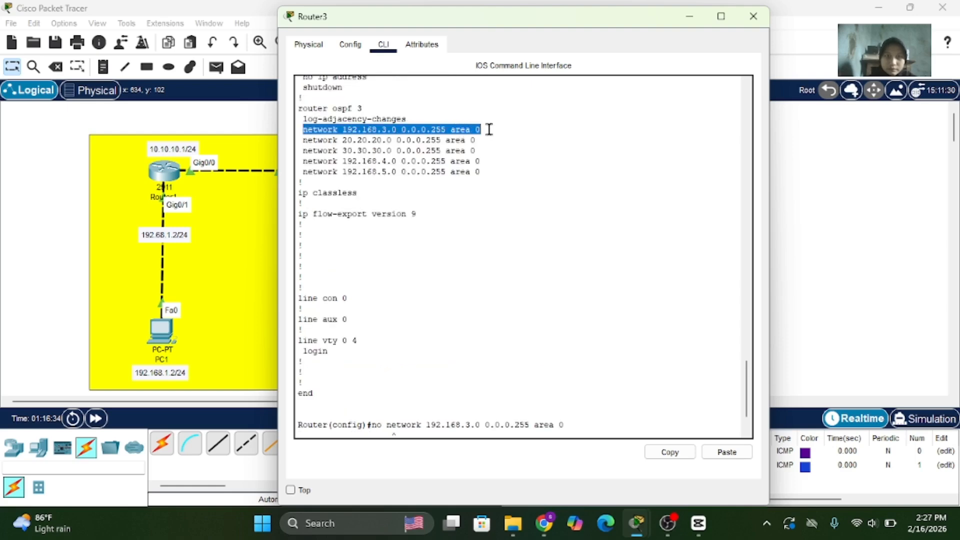
pyautogui.click(669, 453)
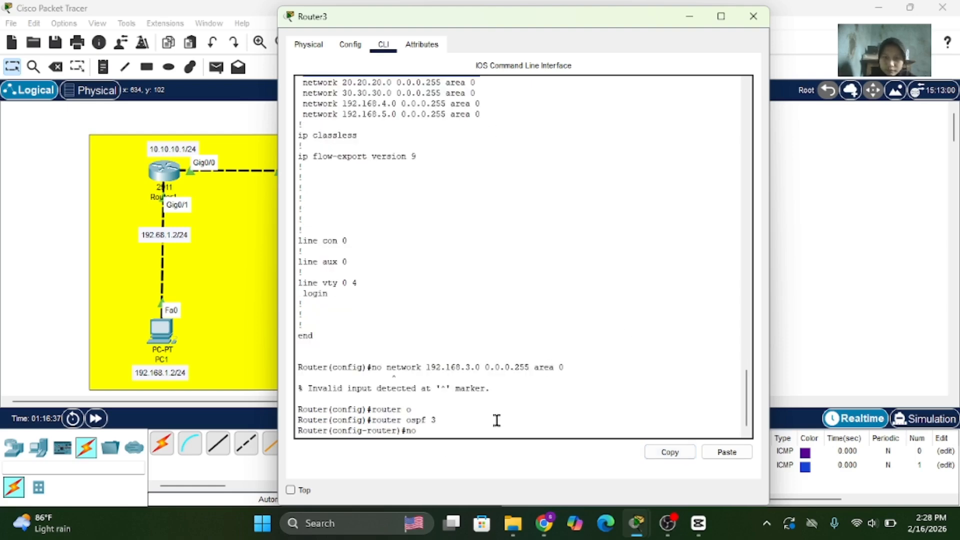
pyautogui.click(726, 452)
pyautogui.press('Return')
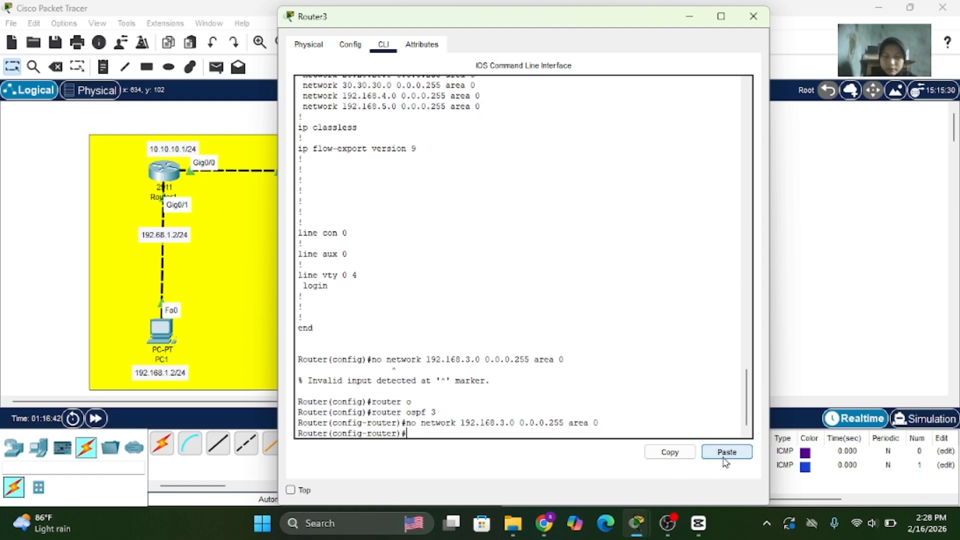
# - Add network 192.168.3.0 0.0.0.255 to area 1 in Router3's OSPF process 3
pyautogui.scroll(2, 564, 238)
pyautogui.scroll(-2, 564, 238)
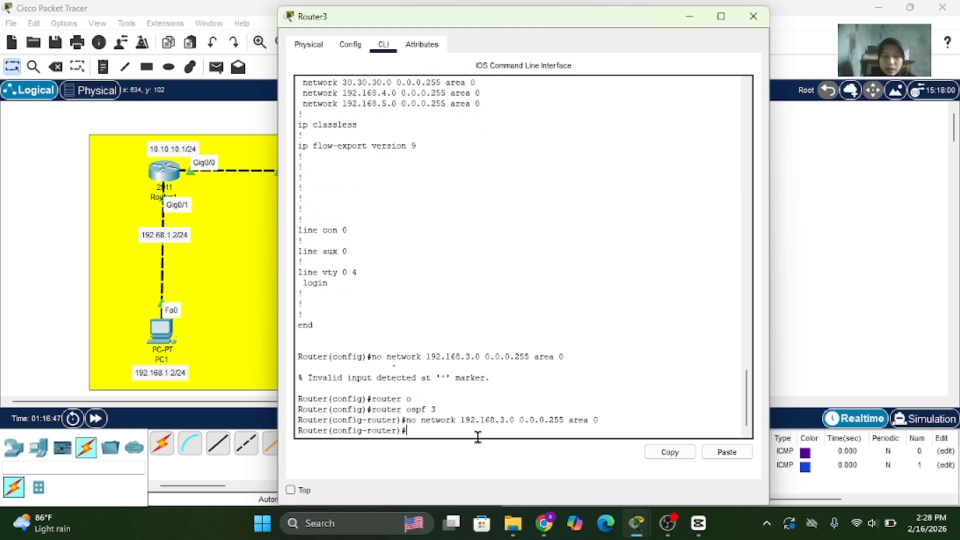
pyautogui.press('Up')
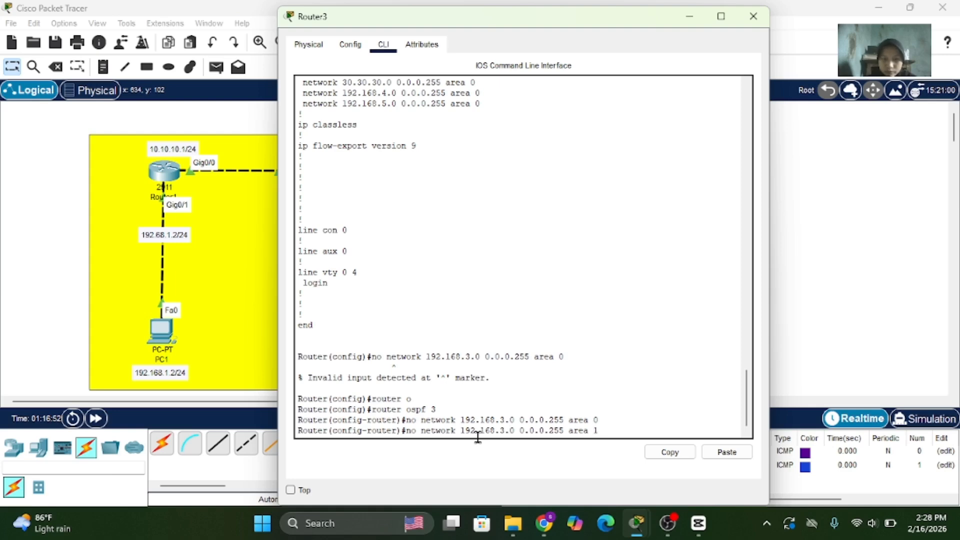
pyautogui.press('BackSpace')
pyautogui.press('BackSpace')
pyautogui.press('BackSpace')
pyautogui.press('Return')
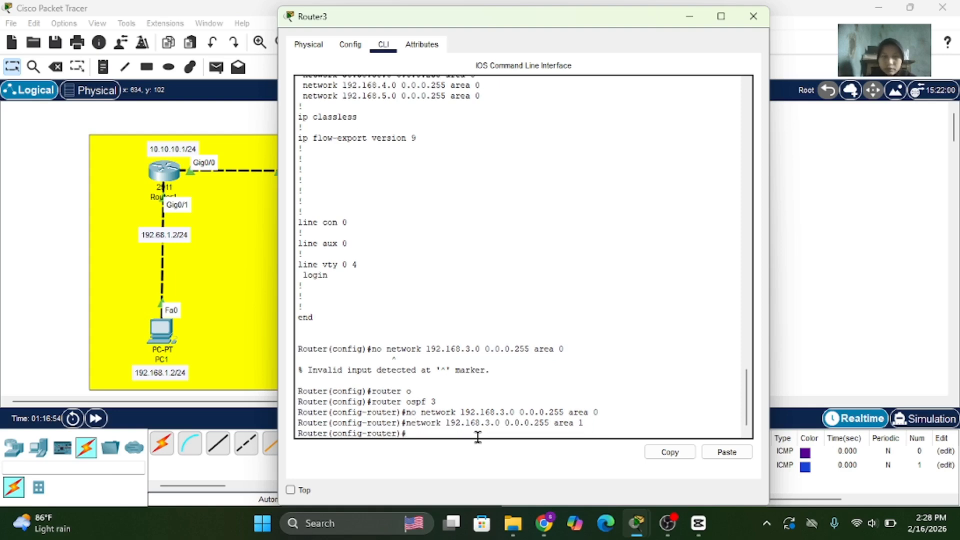
# - Copy the 20.20.20.0 network statement from the displayed configuration and remove network 20.20.20.0 0.0.0.255 area 0 from Router3's OSPF process
pyautogui.scroll(3, 403, 150)
pyautogui.moveTo(485, 148); pyautogui.dragTo(301, 147)
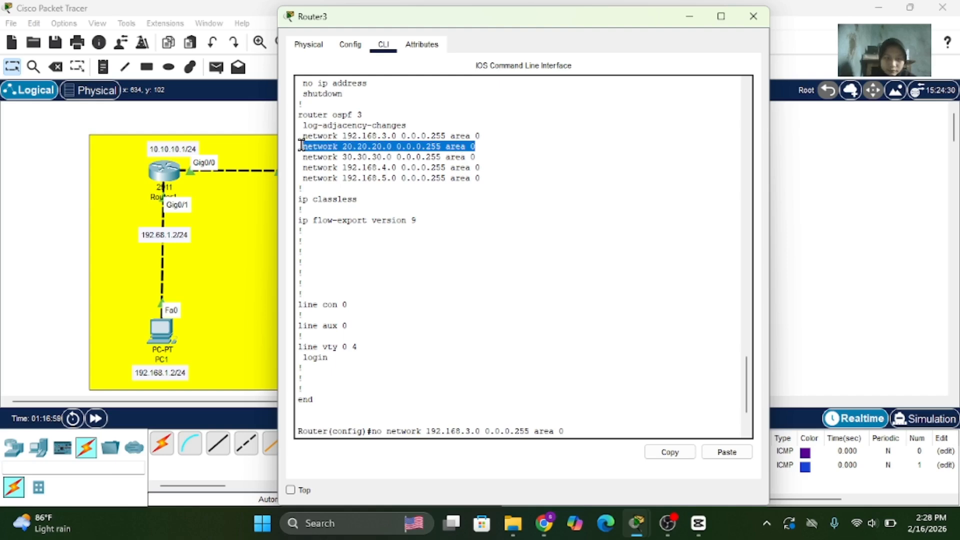
pyautogui.click(661, 453)
pyautogui.scroll(-3, 430, 425)
pyautogui.click(429, 425)
pyautogui.write('no')
pyautogui.click(722, 457)
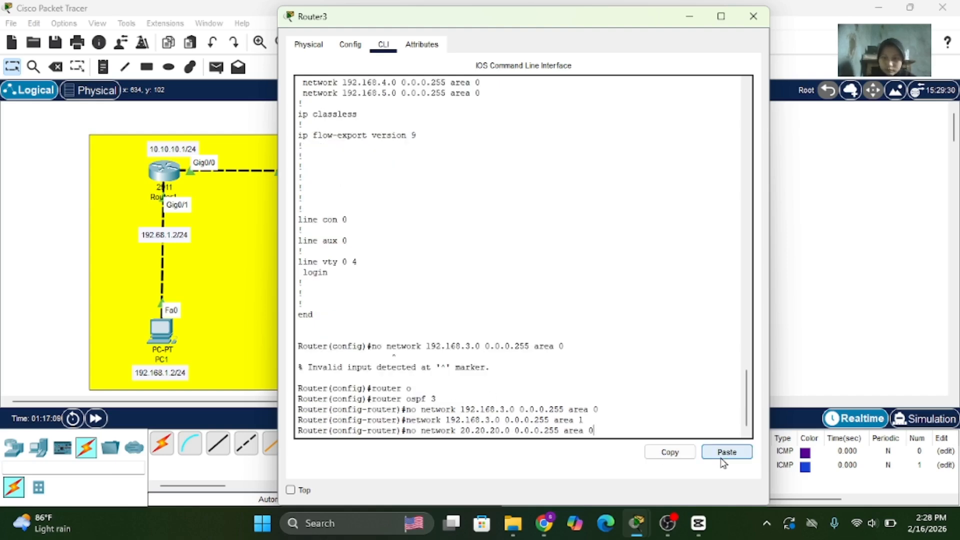
pyautogui.press('Return')
# - Add network 20.20.20.0 0.0.0.255 to area 1 in Router3's OSPF process 3
pyautogui.press('Up')
pyautogui.press('BackSpace')
pyautogui.write('1')
pyautogui.press('Home')
pyautogui.press('Delete')
pyautogui.press('Delete')
pyautogui.press('Delete')
pyautogui.press('Return')
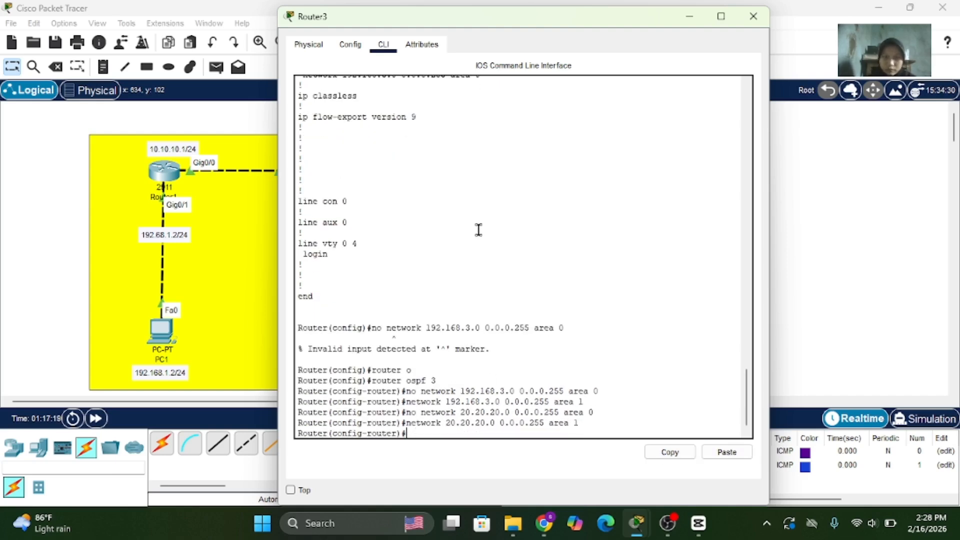
# - Copy the 30.30.30.0 network statement from the displayed configuration and remove network 30.30.30.0 0.0.0.255 area 0 from Router3's OSPF process
pyautogui.write('no')
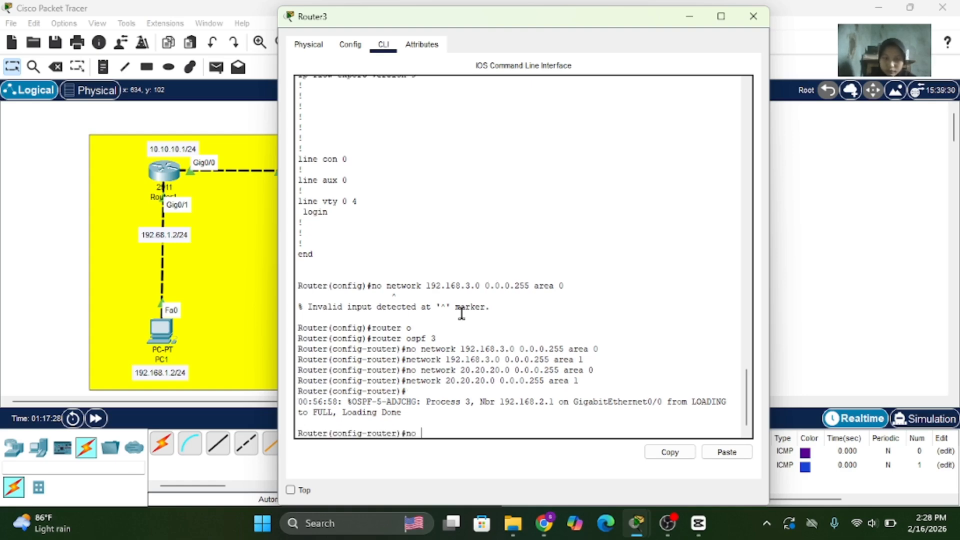
pyautogui.scroll(8, 460, 313)
pyautogui.moveTo(476, 265); pyautogui.dragTo(298, 263)
pyautogui.click(670, 453)
pyautogui.scroll(-9, 470, 385)
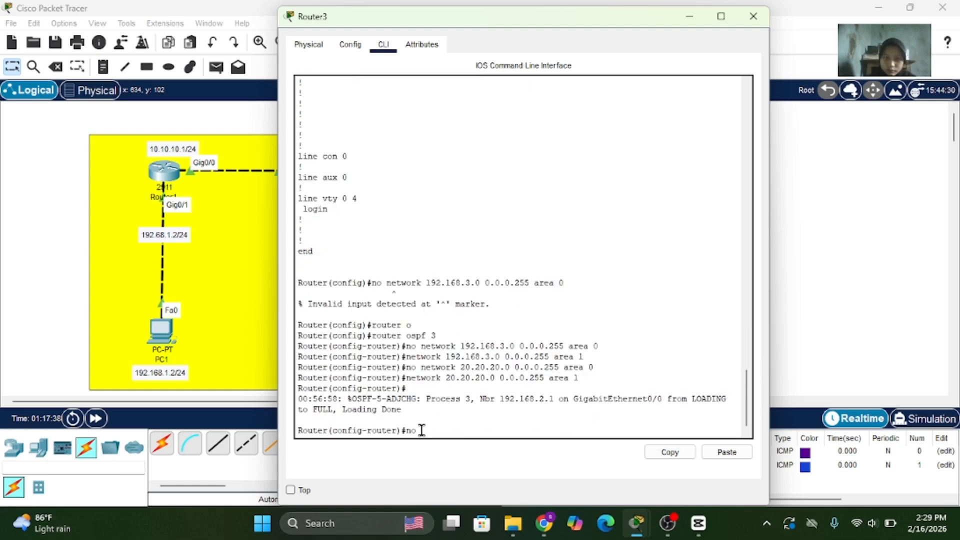
pyautogui.click(727, 453)
pyautogui.press('Return')
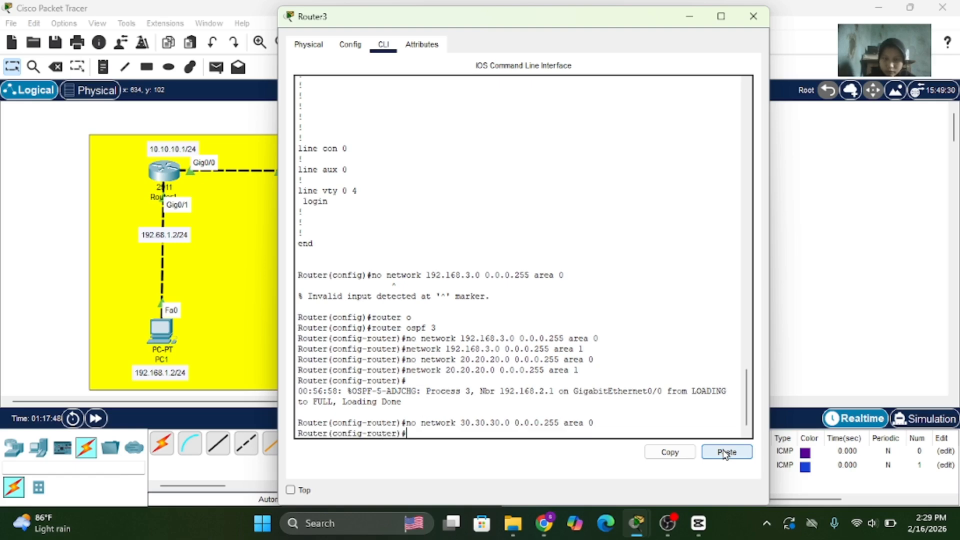
# - Add network 30.30.30.0 0.0.0.255 to area 1 in Router3's OSPF process 3
pyautogui.press('Up')
pyautogui.press('BackSpace')
pyautogui.write('1')
pyautogui.press('Return')
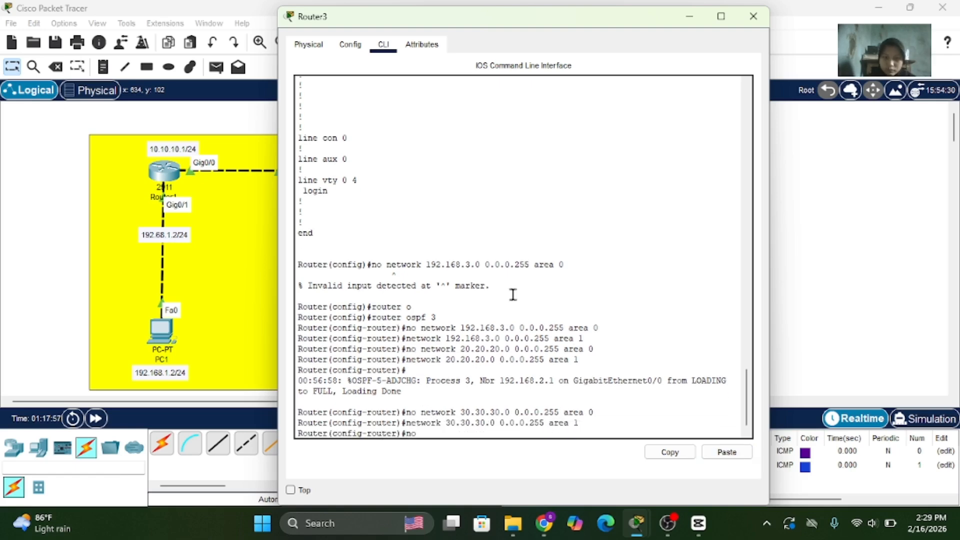
# - Remove network 192.168.4.0 0.0.0.255 area 0 from Router3's OSPF process and add the same network to area 1
pyautogui.scroll(8, 515, 294)
pyautogui.moveTo(303, 274); pyautogui.dragTo(481, 276)
pyautogui.click(670, 452)
pyautogui.write('no')
pyautogui.click(727, 452)
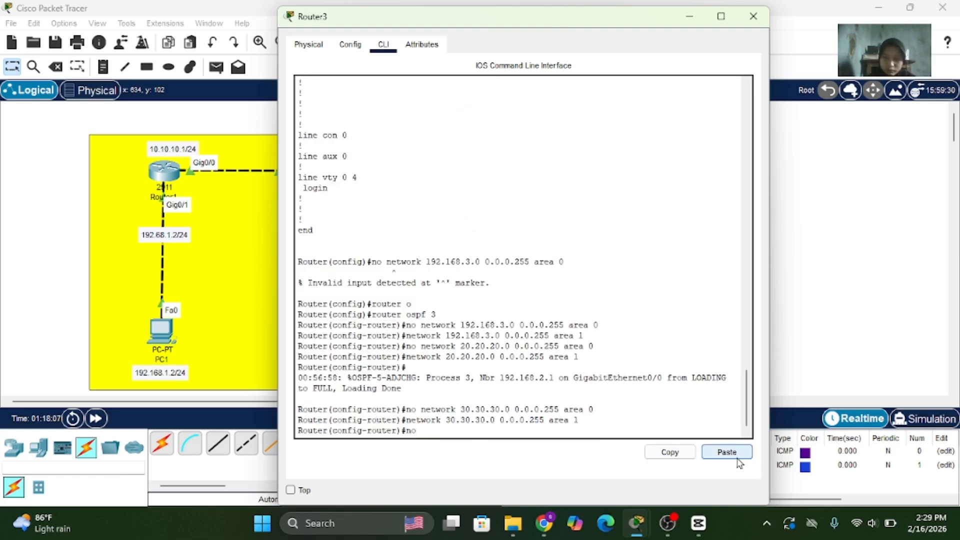
pyautogui.press('Return')
pyautogui.press('Up')
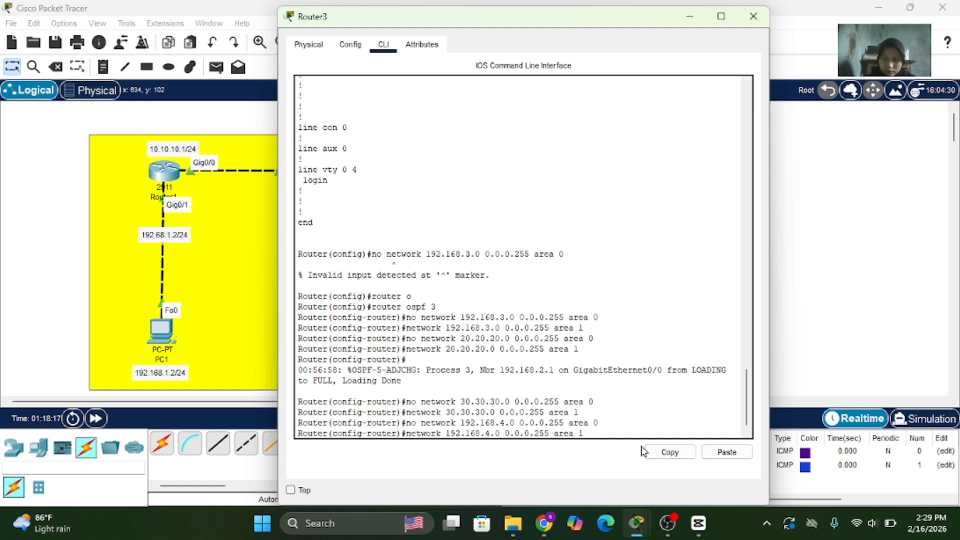
# - Remove network 192.168.5.0 0.0.0.255 area 0 from Router3's OSPF process and add the same network to area 1
pyautogui.scroll(8, 519, 309)
pyautogui.tripleClick(380, 240)
pyautogui.click(671, 453)
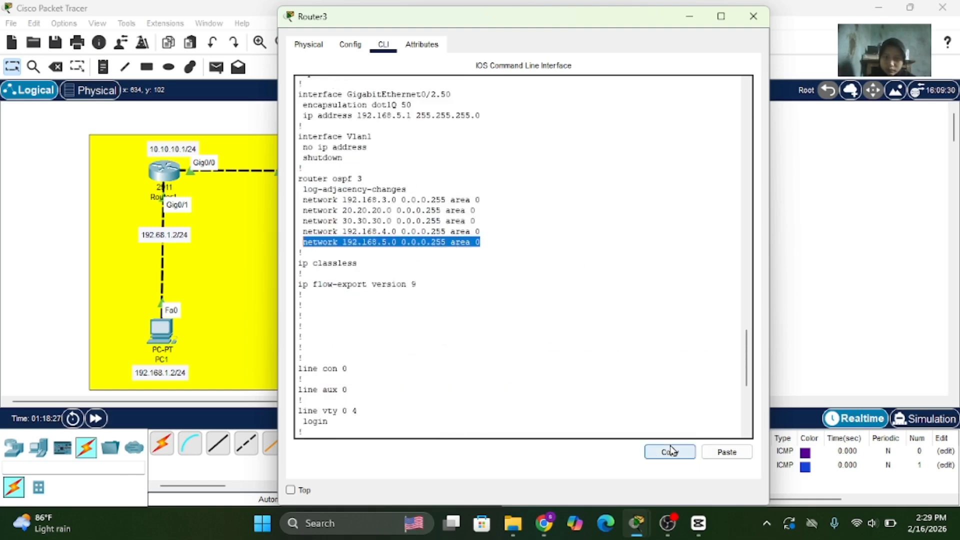
pyautogui.write('no')
pyautogui.click(726, 453)
pyautogui.press('Return')
pyautogui.press('Up')
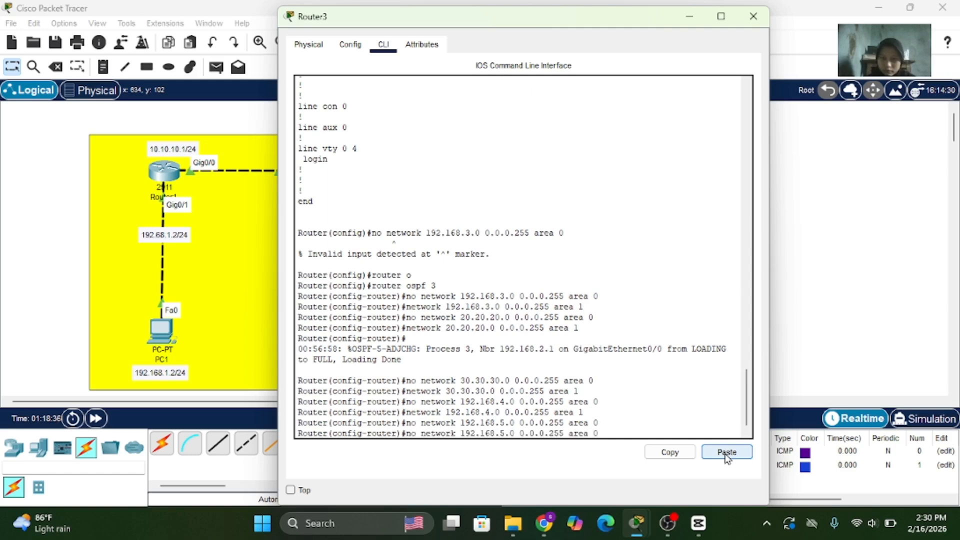
pyautogui.press('Return')
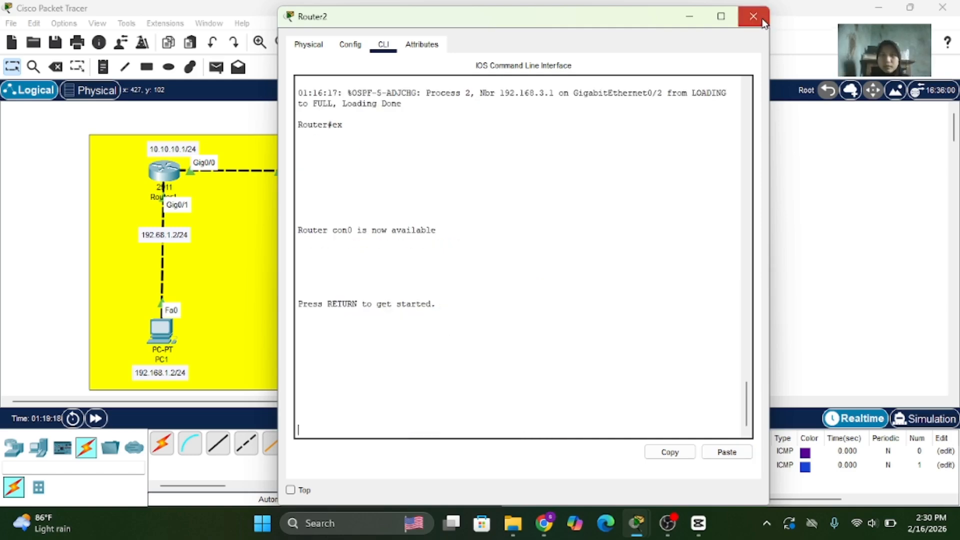
# - Close Router2's window and display Router1's IP routing table from its configuration mode
pyautogui.click(754, 16)
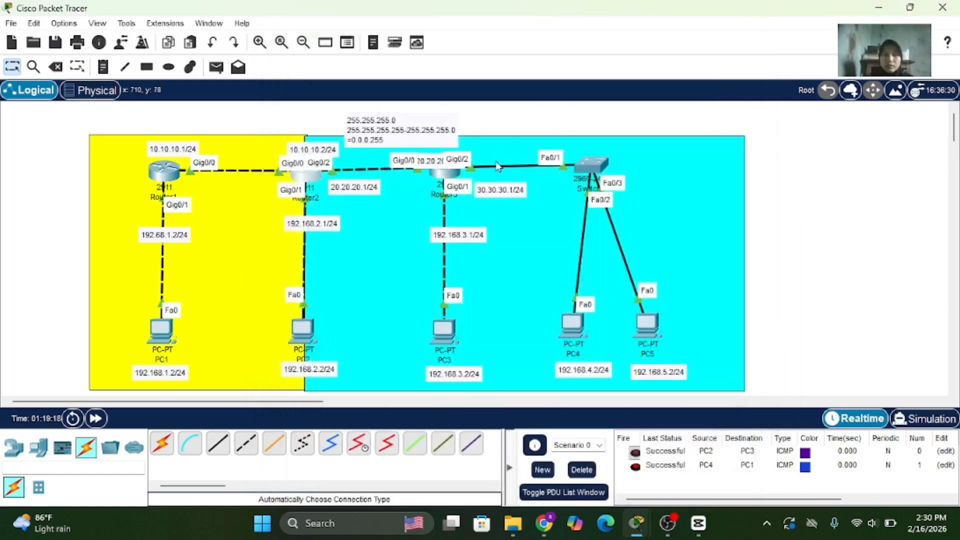
pyautogui.click(164, 171)
pyautogui.click(383, 421)
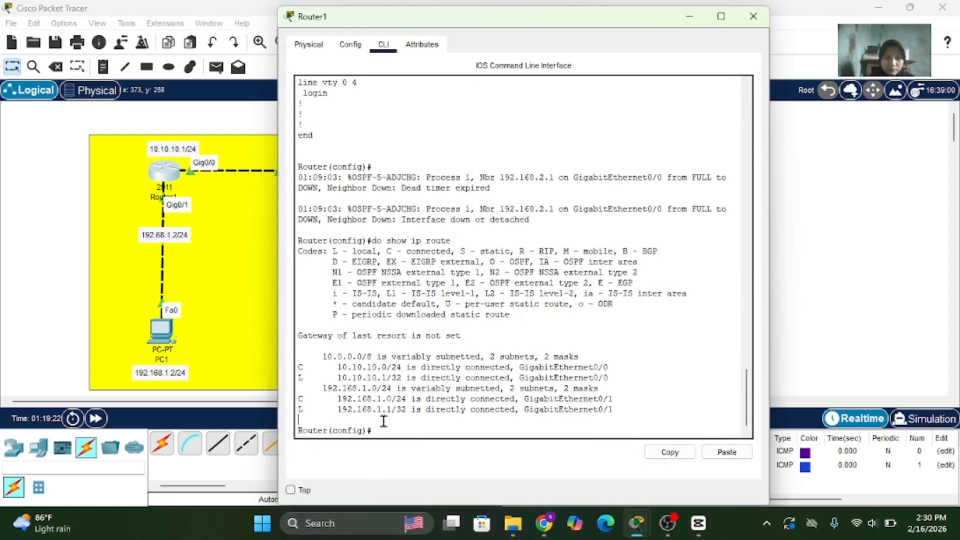
pyautogui.press('Up')
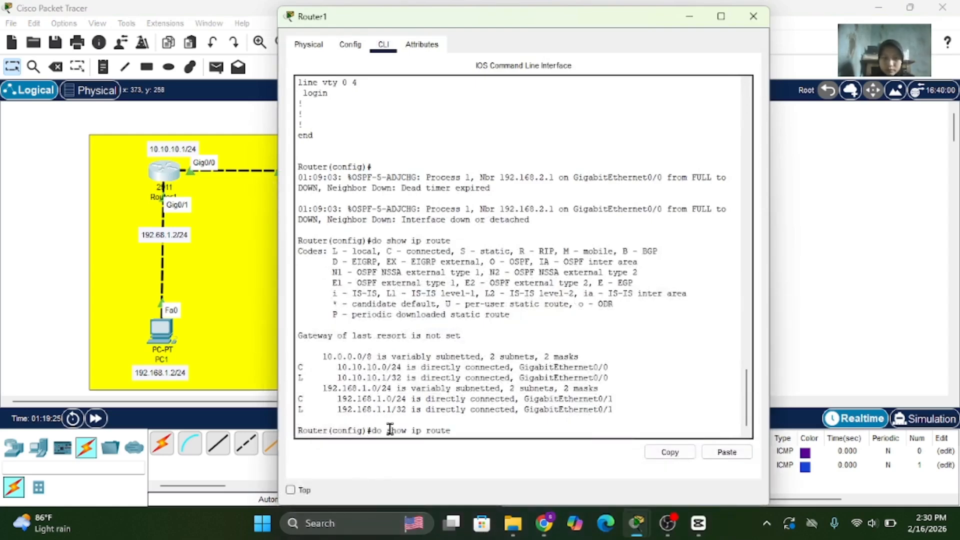
pyautogui.press('Return')
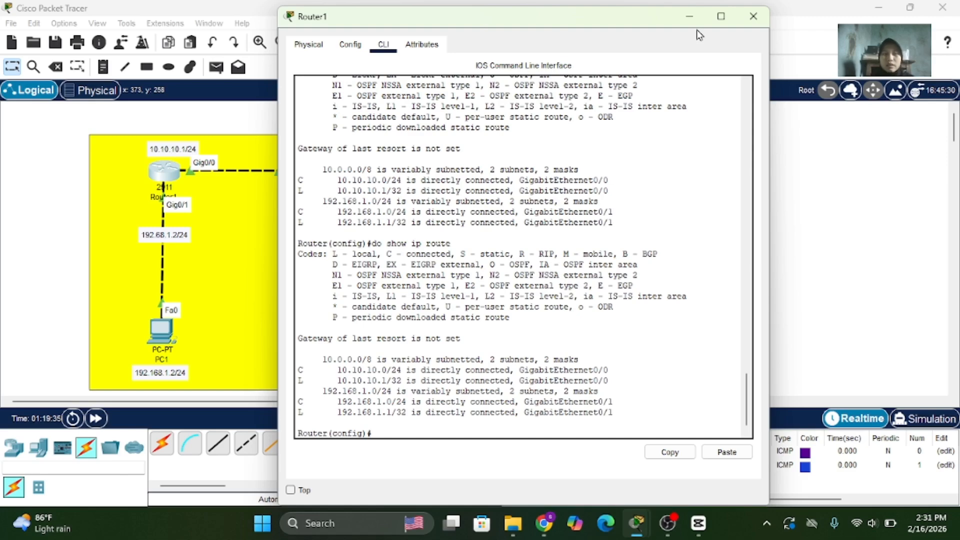
pyautogui.click(754, 24)
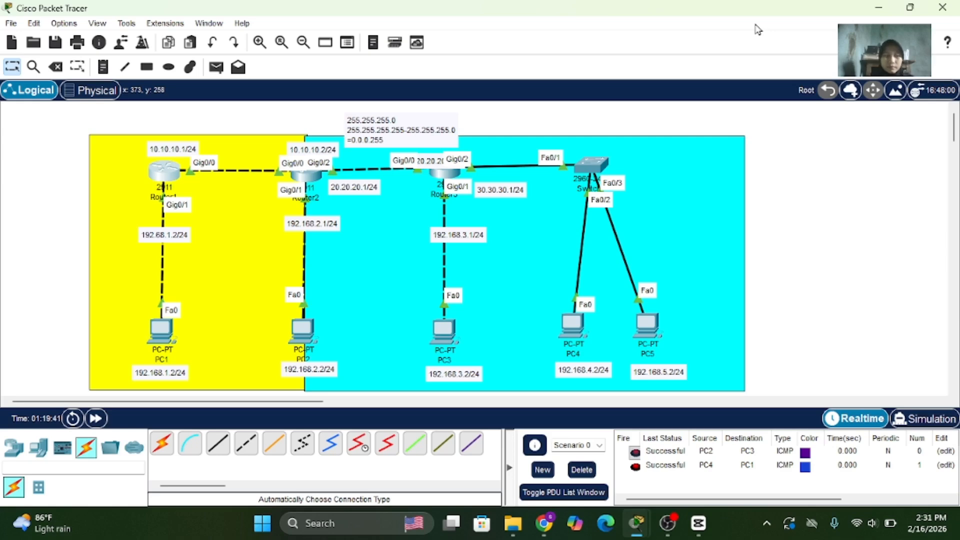
# - Fast-forward the simulation time and enter privileged mode on Router2's command line
pyautogui.click(96, 419)
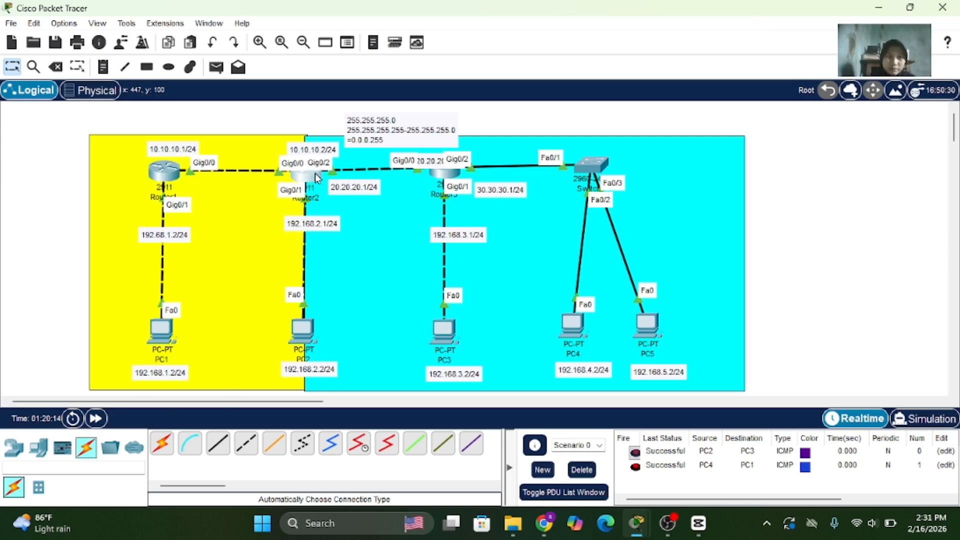
pyautogui.click(310, 173)
pyautogui.click(351, 378)
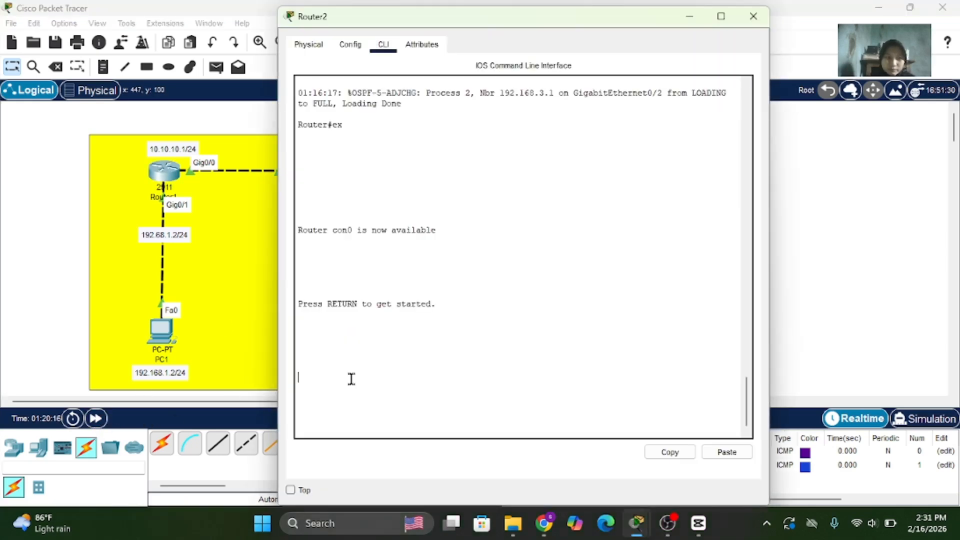
pyautogui.press('Return')
pyautogui.write('en')
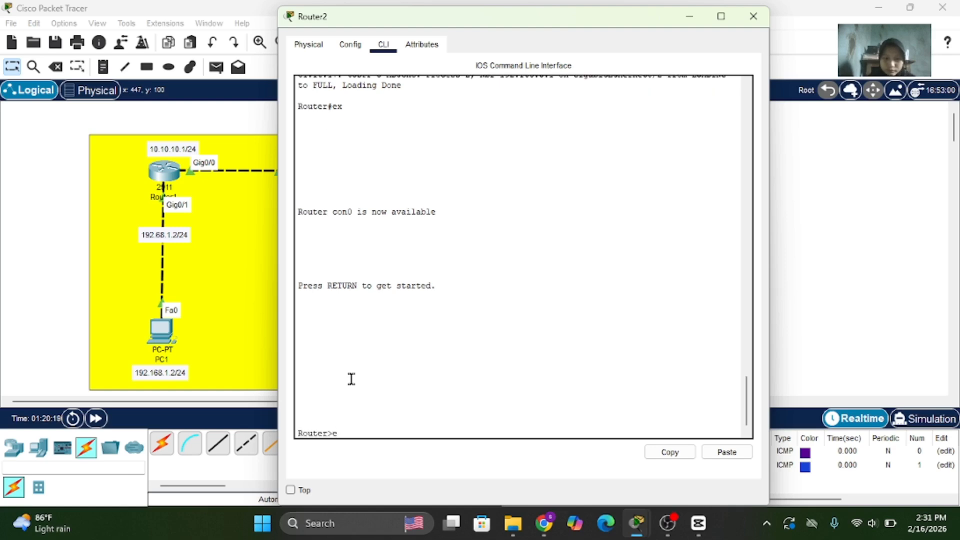
pyautogui.press('Return')
# - Display Router2's complete IP routing table with the show ip route command
pyautogui.write('sh')
pyautogui.press('Tab')
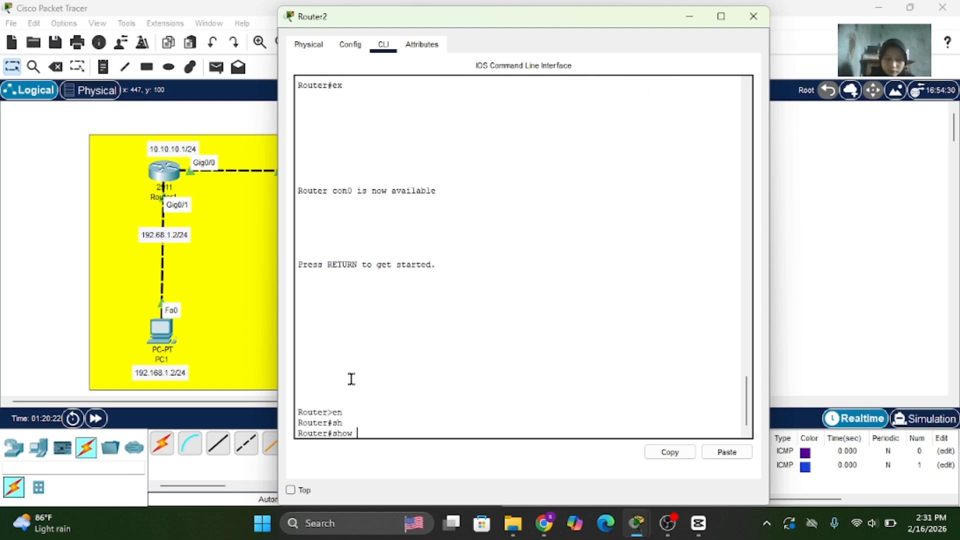
pyautogui.write('ip')
pyautogui.press('Tab')
pyautogui.write('rou')
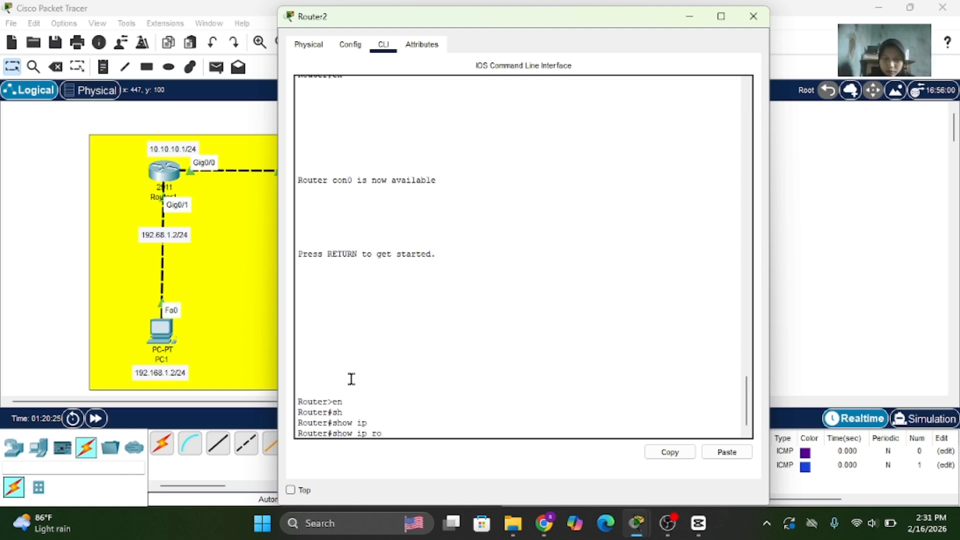
pyautogui.press('Tab')
pyautogui.press('Return')
pyautogui.press('space')
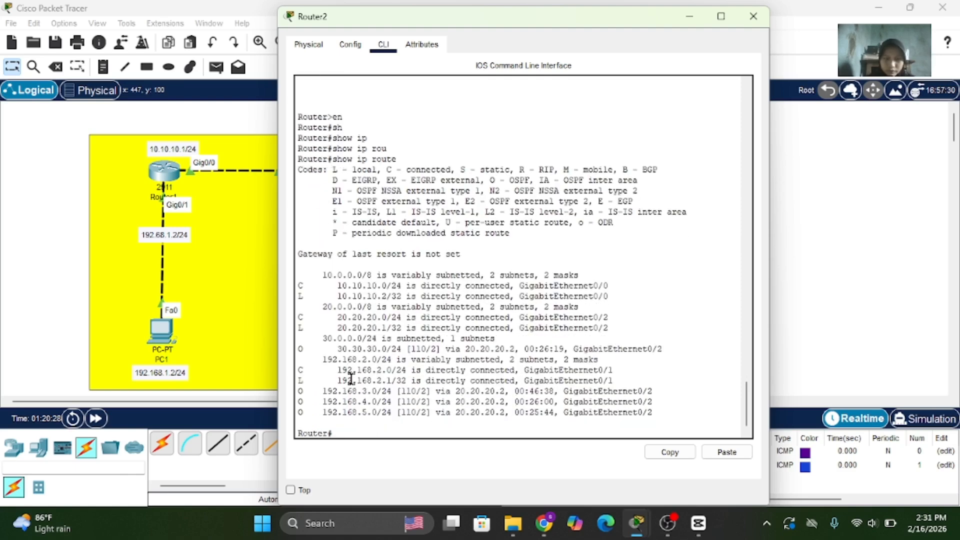
pyautogui.press('Return')
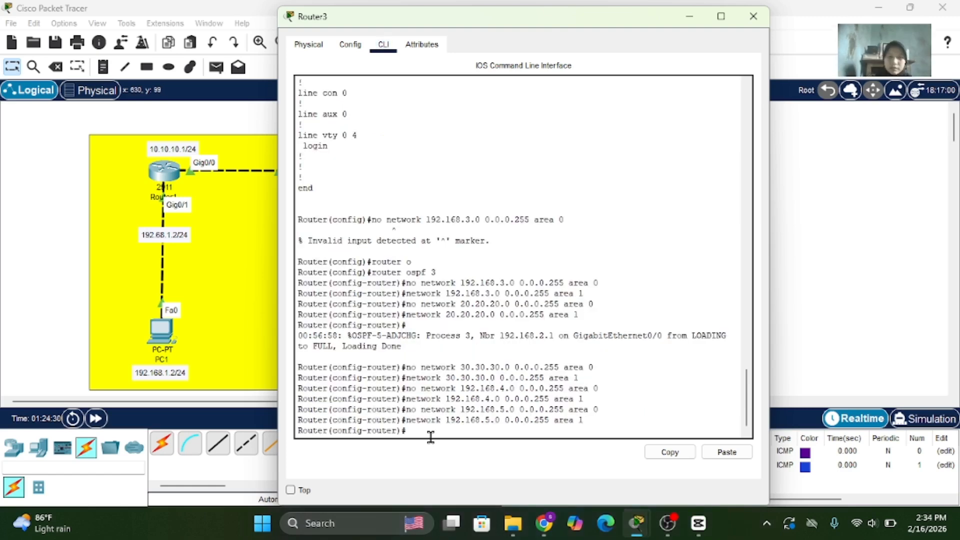
# - Leave Router3's OSPF configuration mode, display its IP routing table with do show ip route, and examine the inter-area route codes
pyautogui.write('ex')
pyautogui.press('Return')
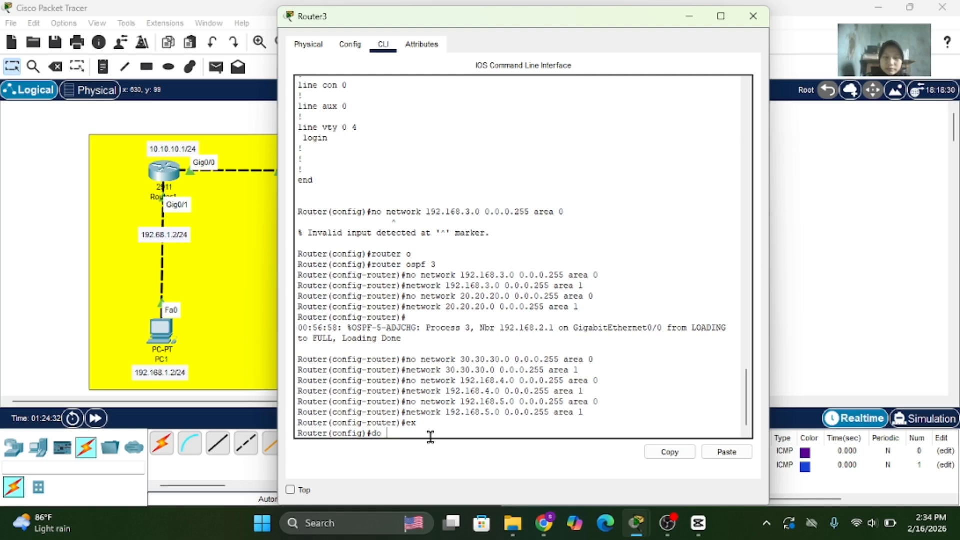
pyautogui.write('show i')
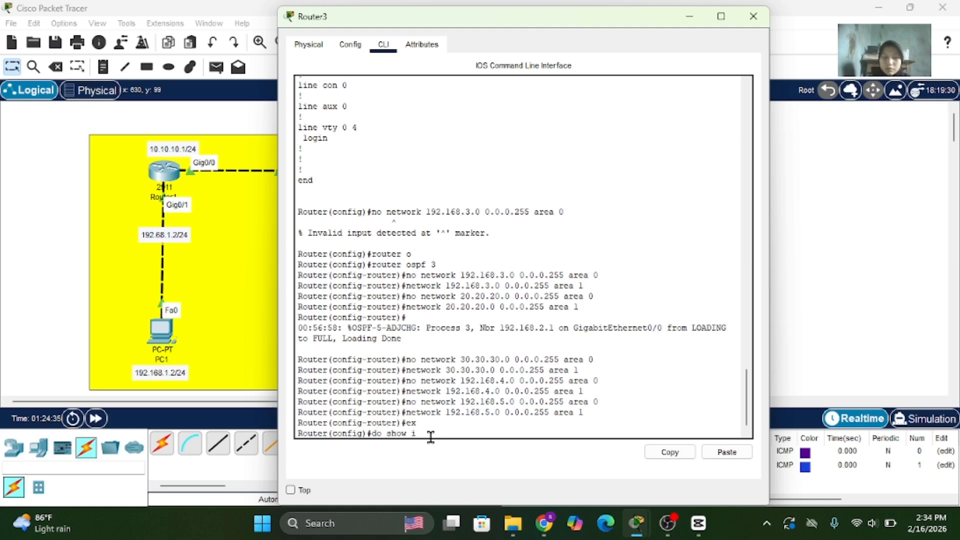
pyautogui.write('p rout')
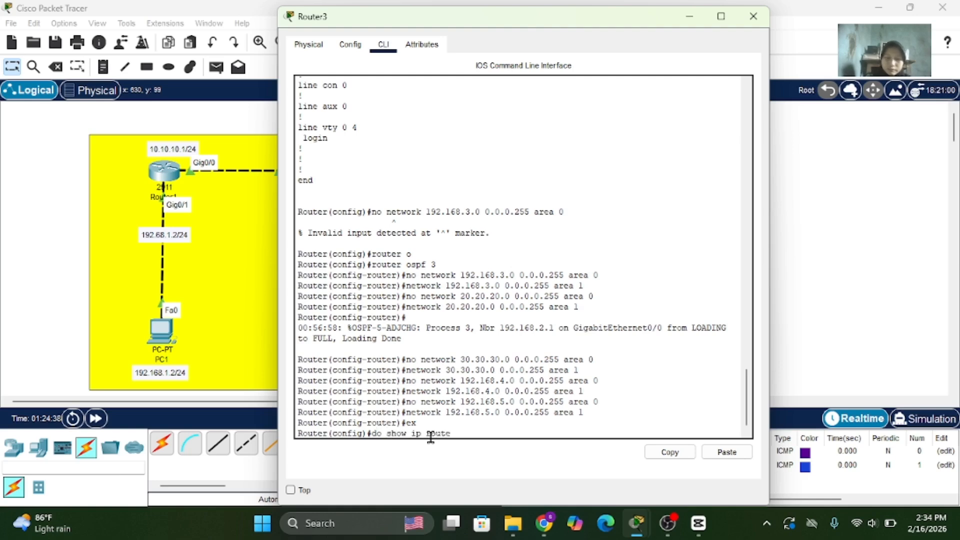
pyautogui.write('e')
pyautogui.press('Return')
pyautogui.press('Return')
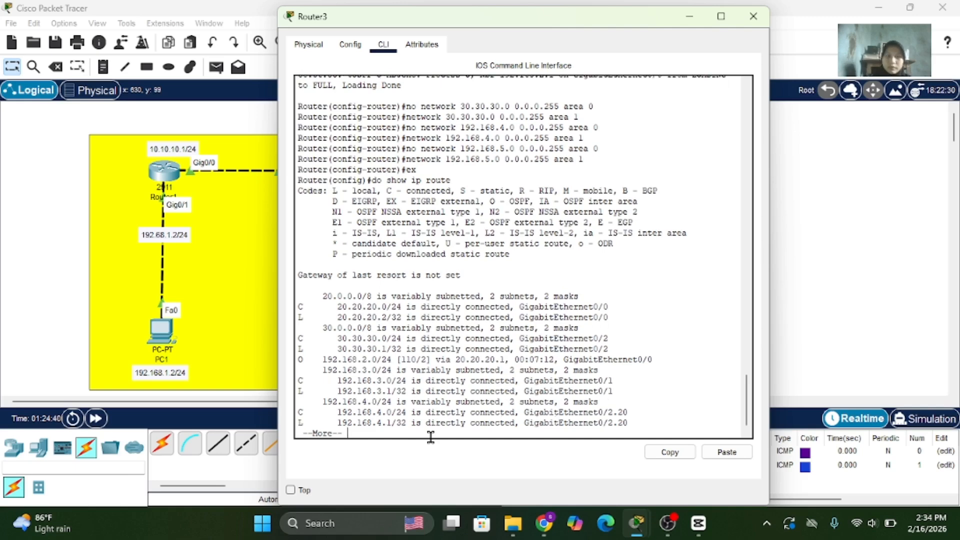
pyautogui.press('Return')
pyautogui.moveTo(583, 222); pyautogui.dragTo(692, 222)
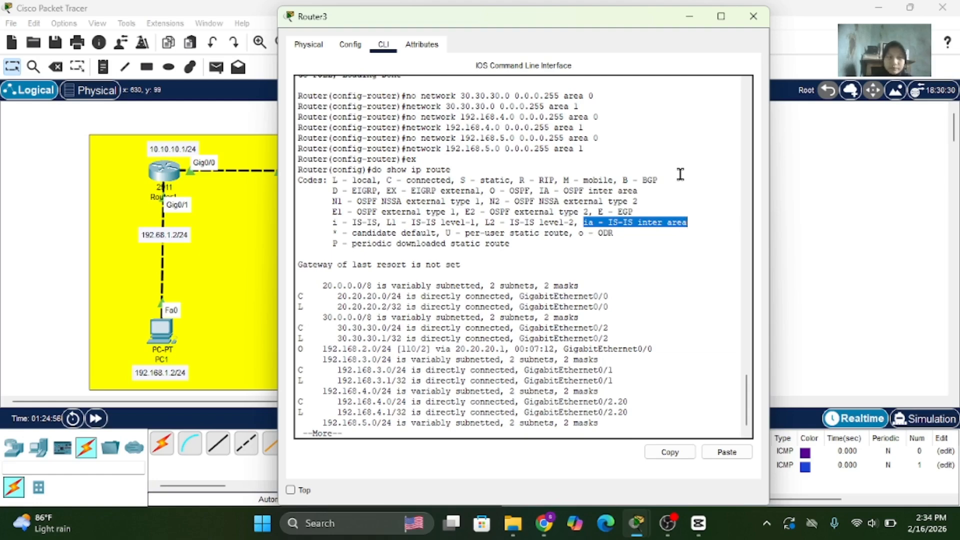
# - Close Router3's window and display Router2's full IP routing table again with show ip route
pyautogui.click(752, 23)
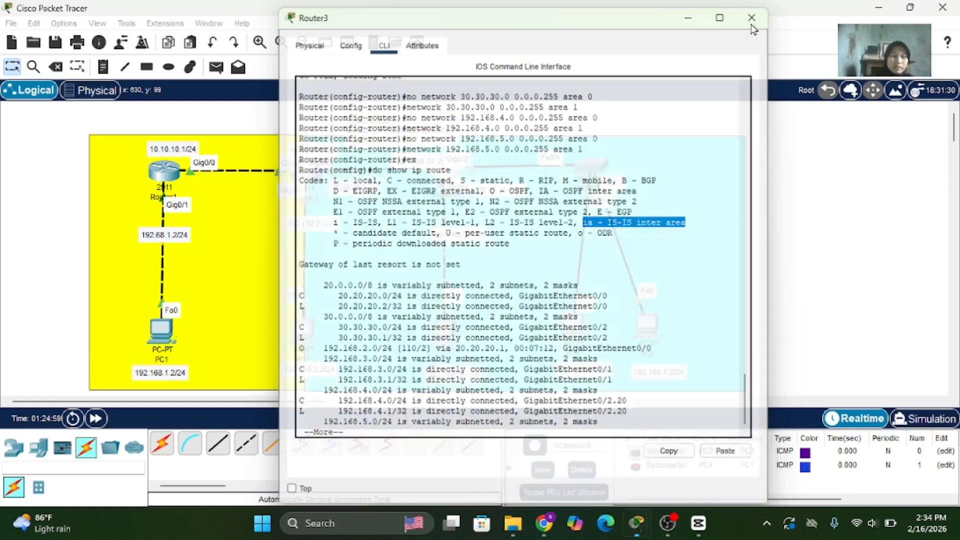
pyautogui.click(301, 175)
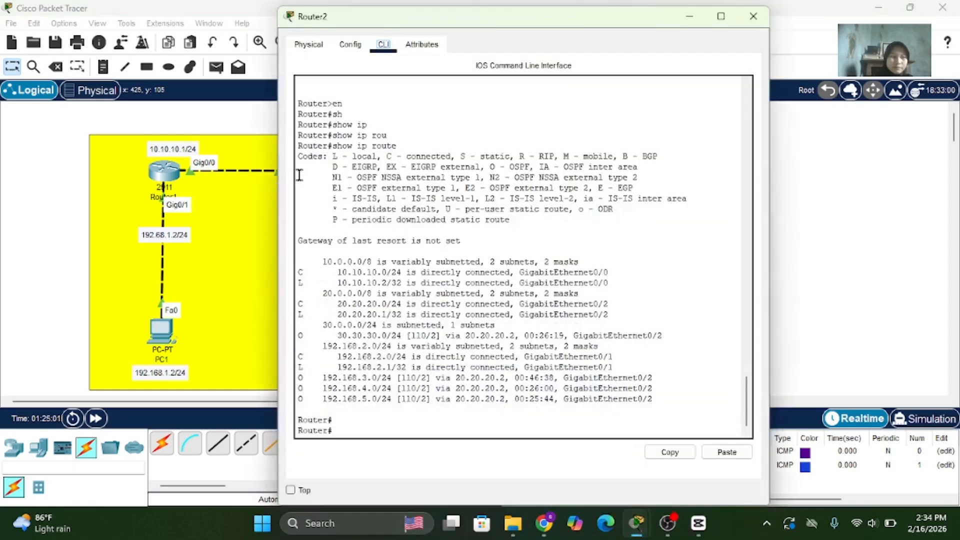
pyautogui.press('Up')
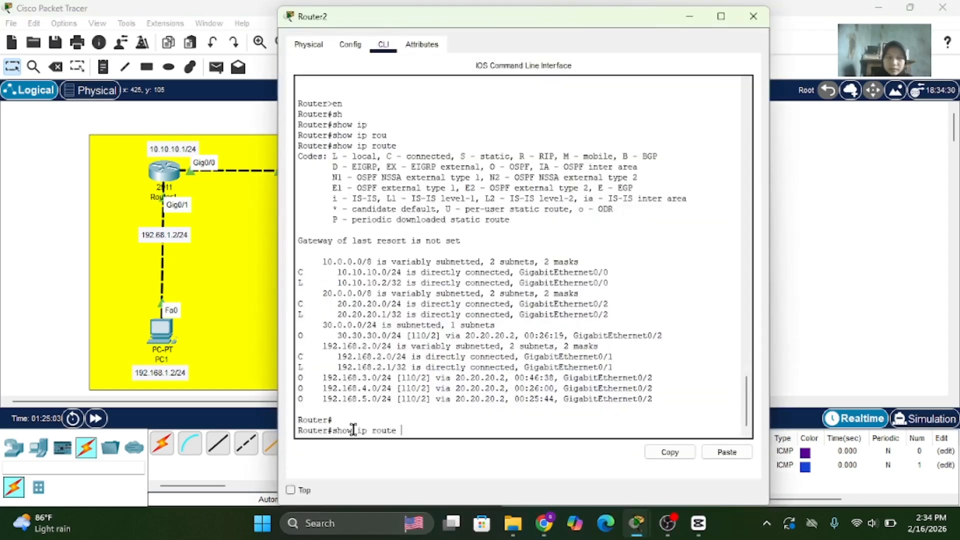
pyautogui.press('Return')
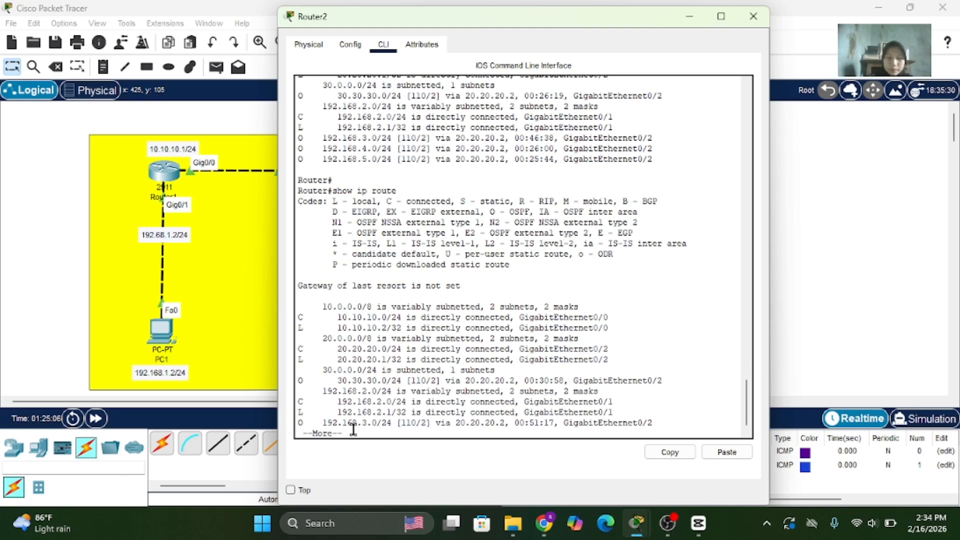
pyautogui.press('space')
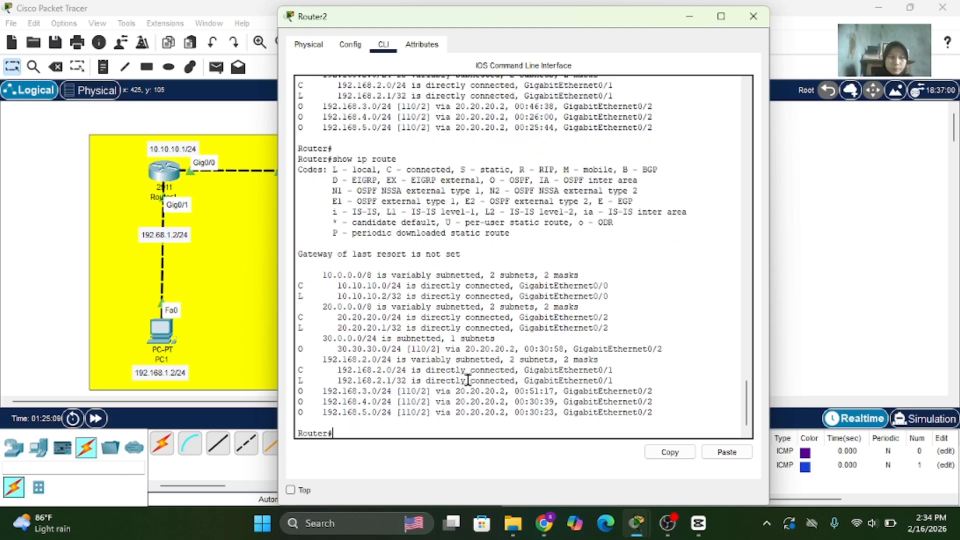